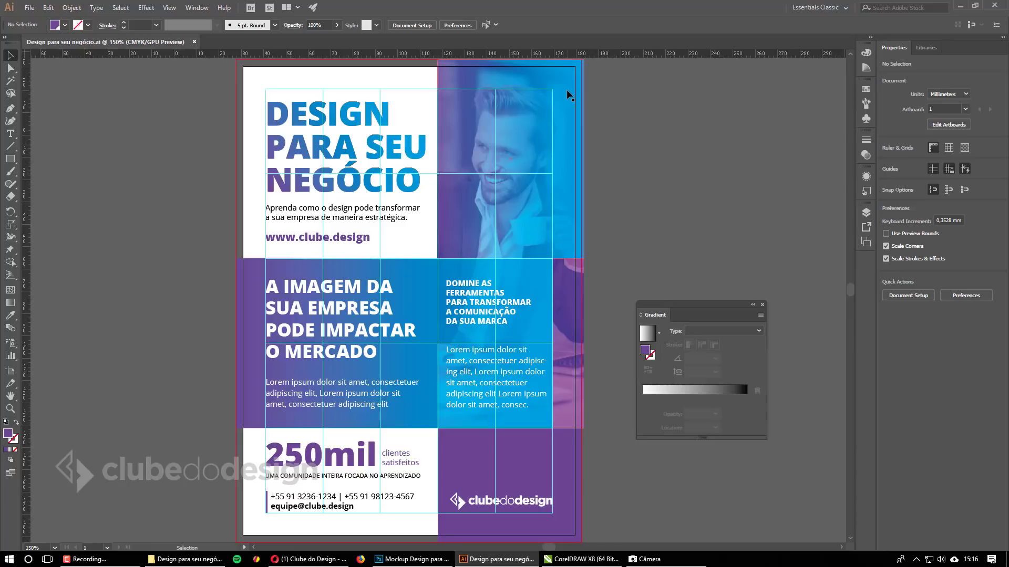
Try recolouring the flyer's purple global swatch to C=24 M=54 Y=40 K=0 with preview on, and cancel the change.
click(866, 88)
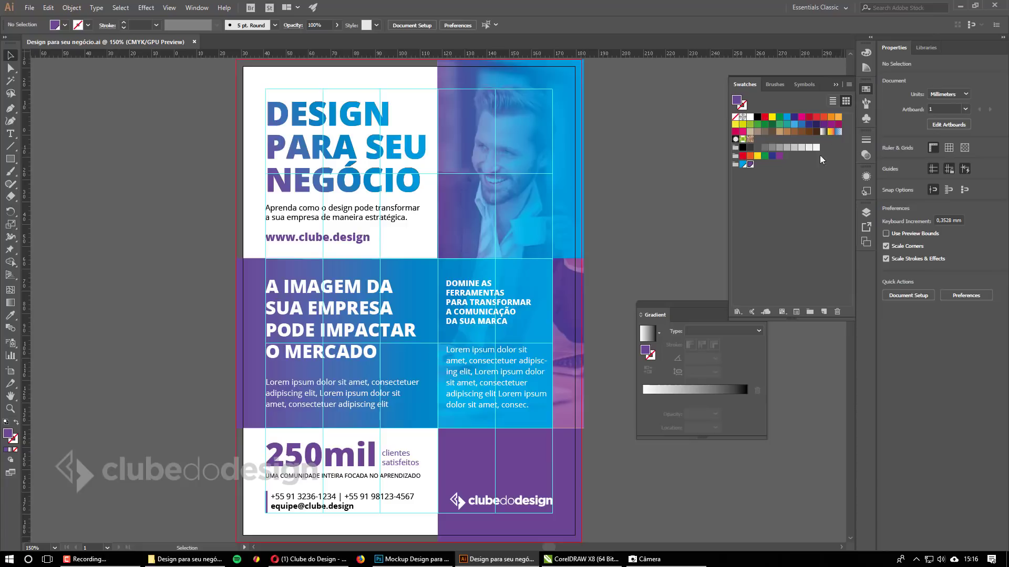
double_click(751, 165)
drag(689, 220, 664, 234)
click(608, 299)
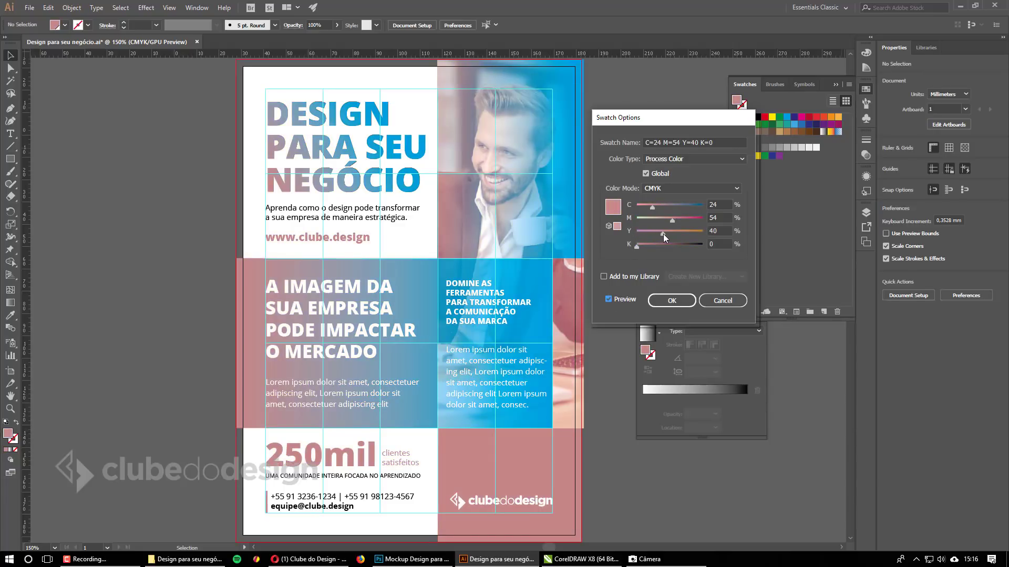
key(Escape)
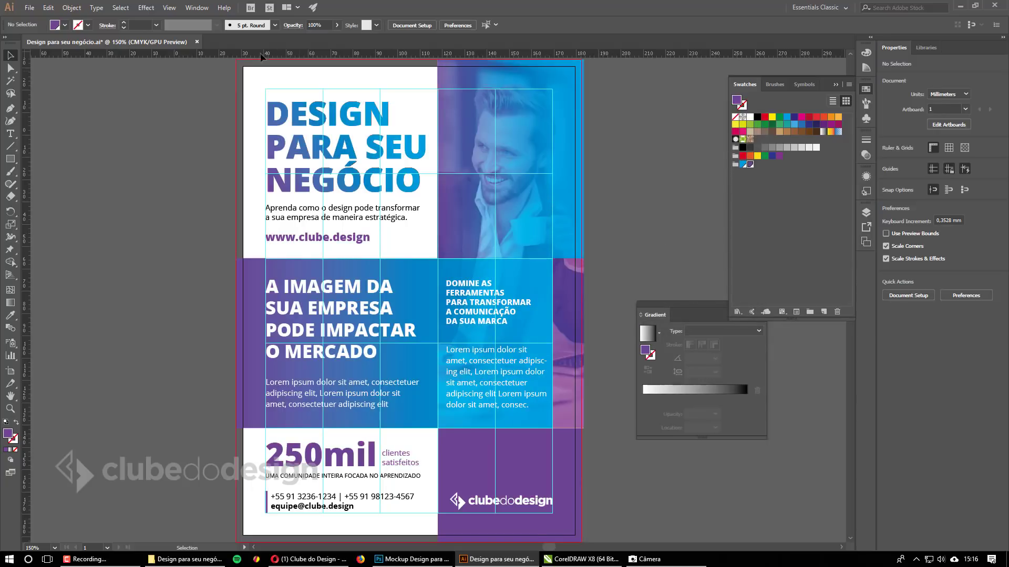
Move the finished flyer document out of the main window and start a new print document from the A4 preset.
drag(151, 46, 0, 47)
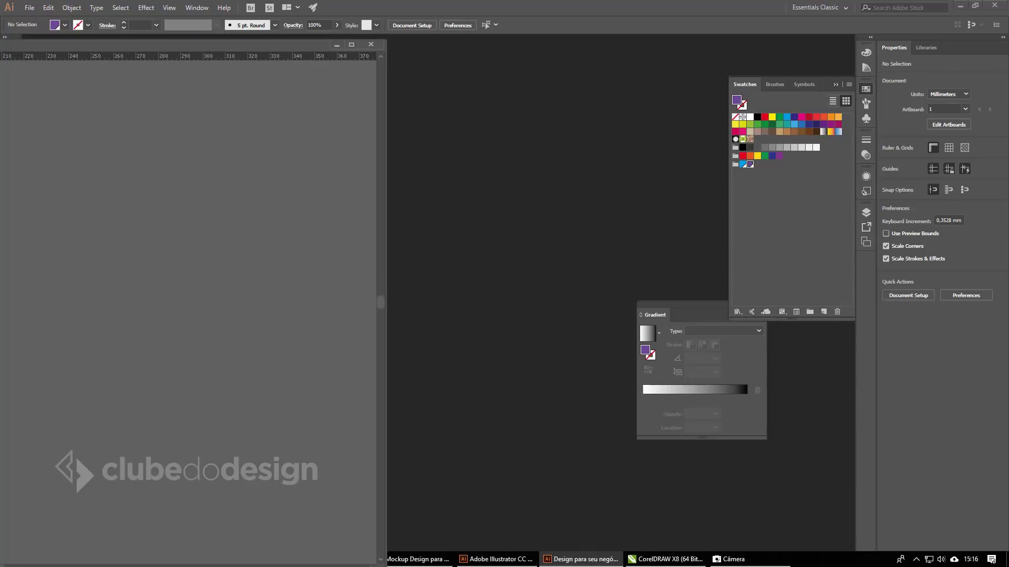
click(282, 179)
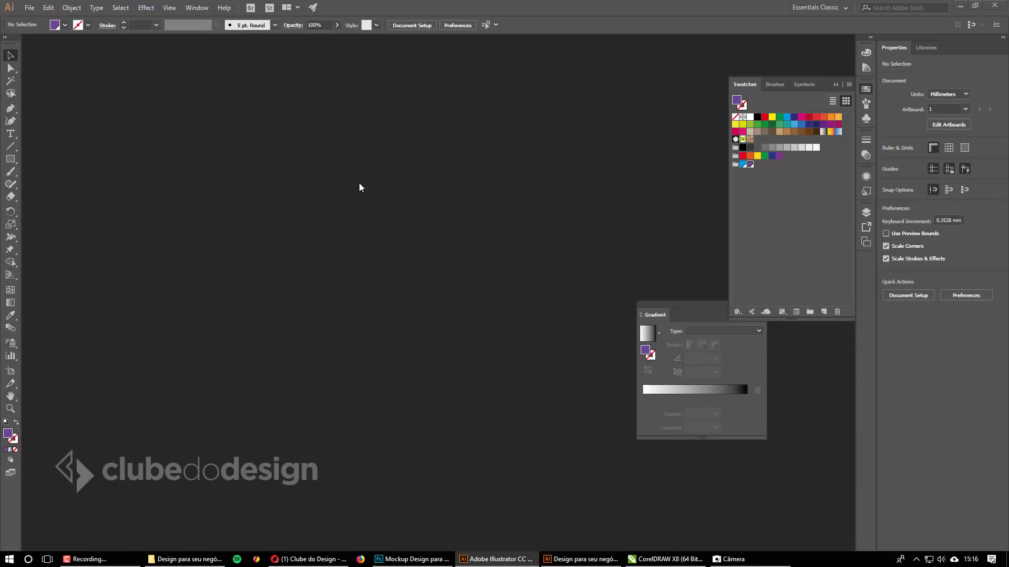
click(30, 9)
click(49, 21)
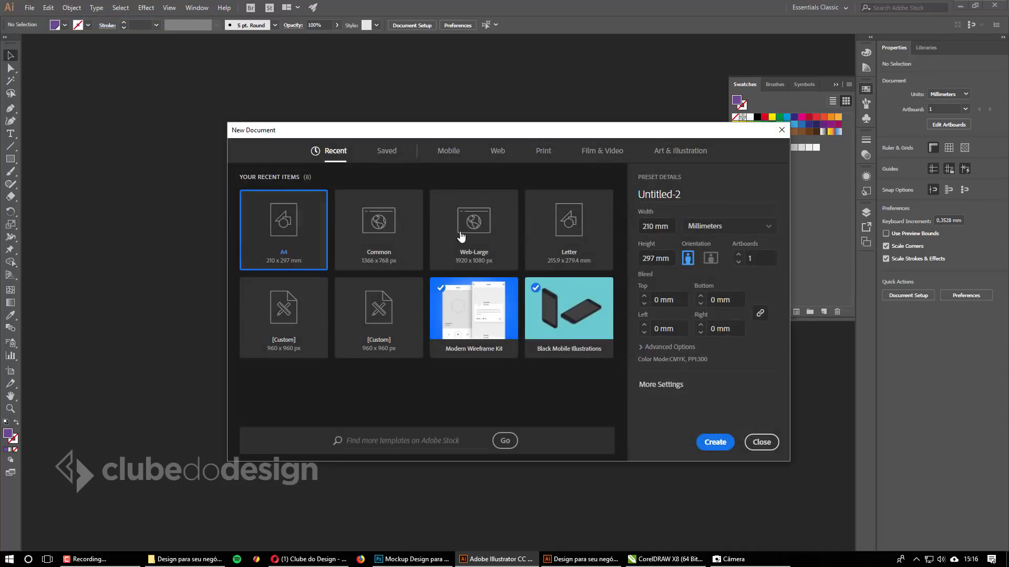
click(544, 151)
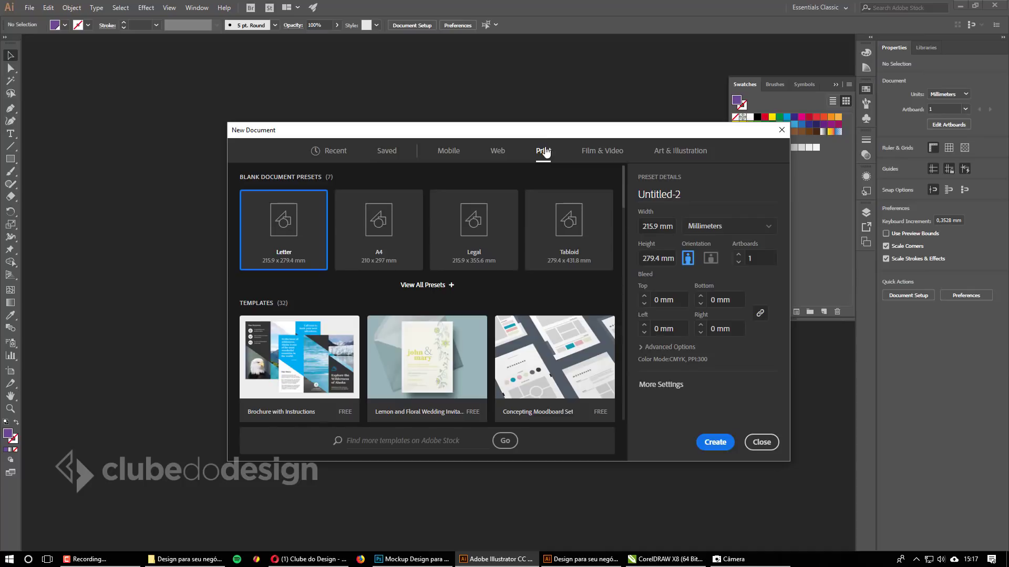
click(386, 221)
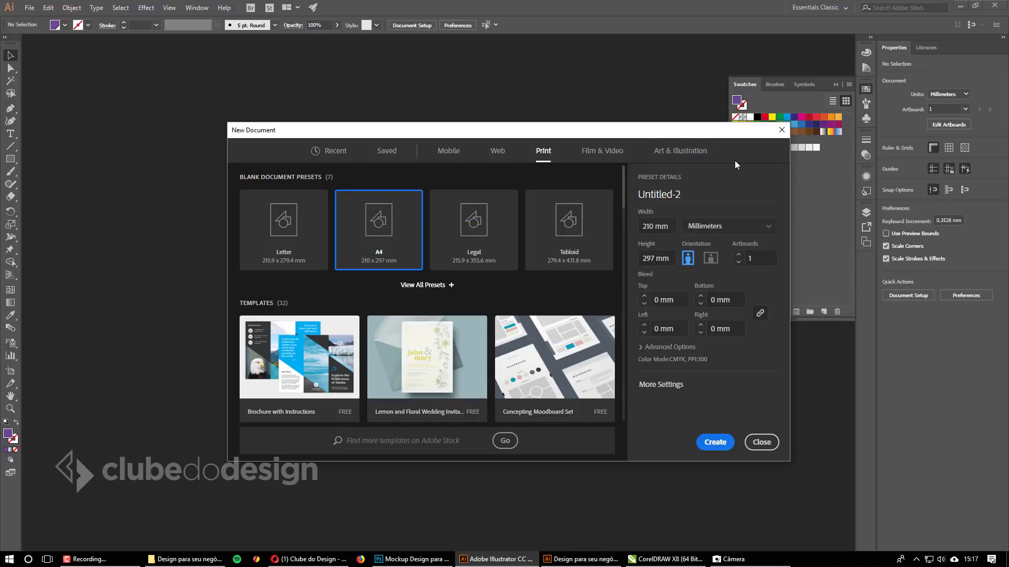
Set a 3 mm bleed on all sides, create the document and dock it in the main window.
click(644, 296)
click(644, 296)
click(644, 296)
click(642, 348)
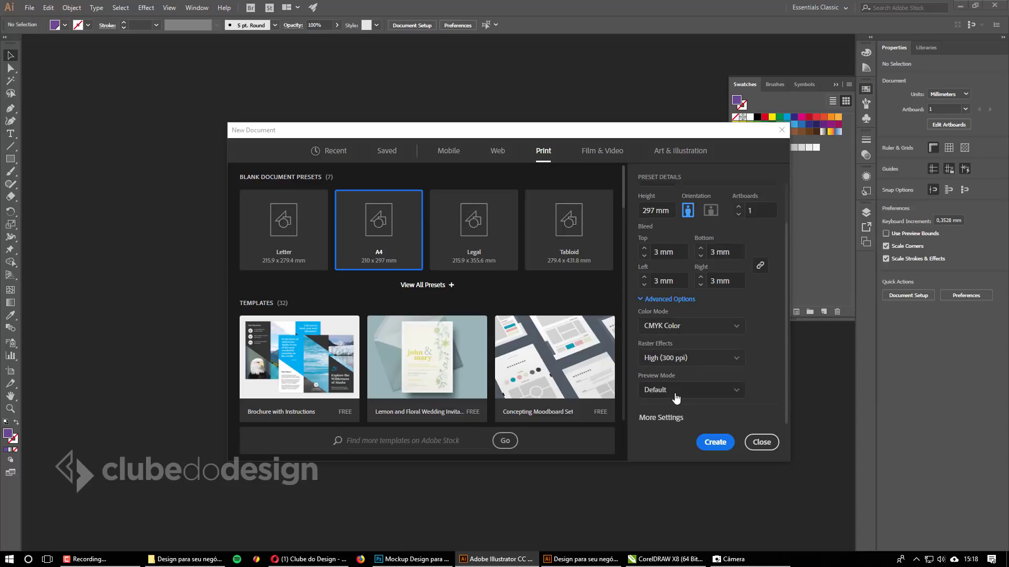
click(713, 444)
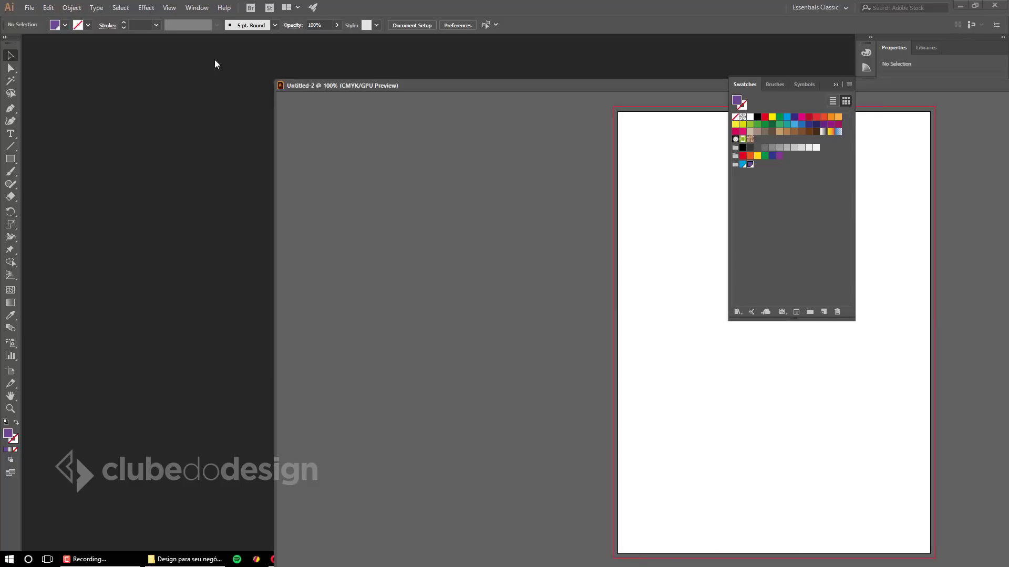
drag(332, 88, 185, 36)
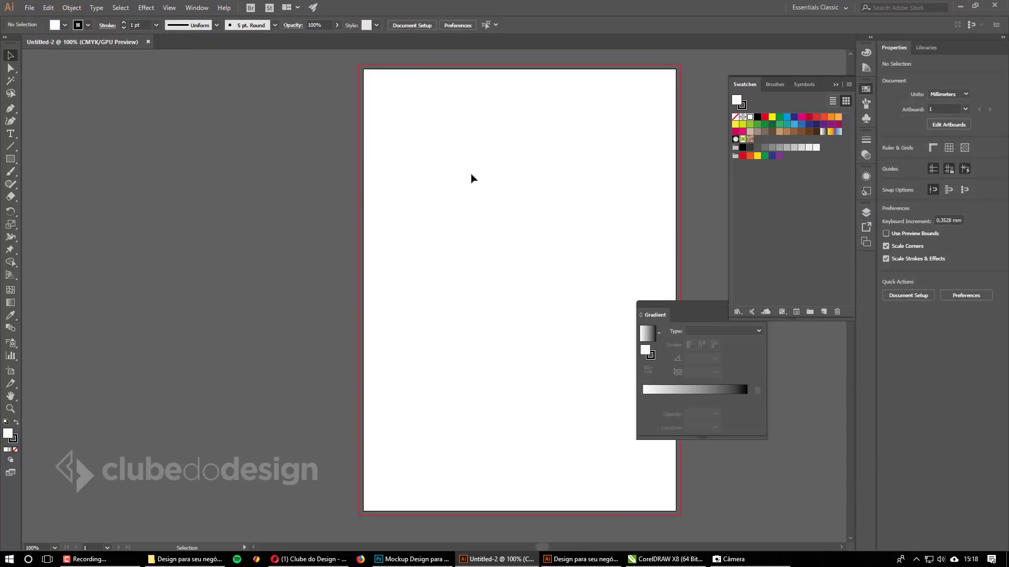
Shorten the artboard to 148.5 mm high from its lower edge and switch it to portrait orientation.
drag(509, 184, 424, 187)
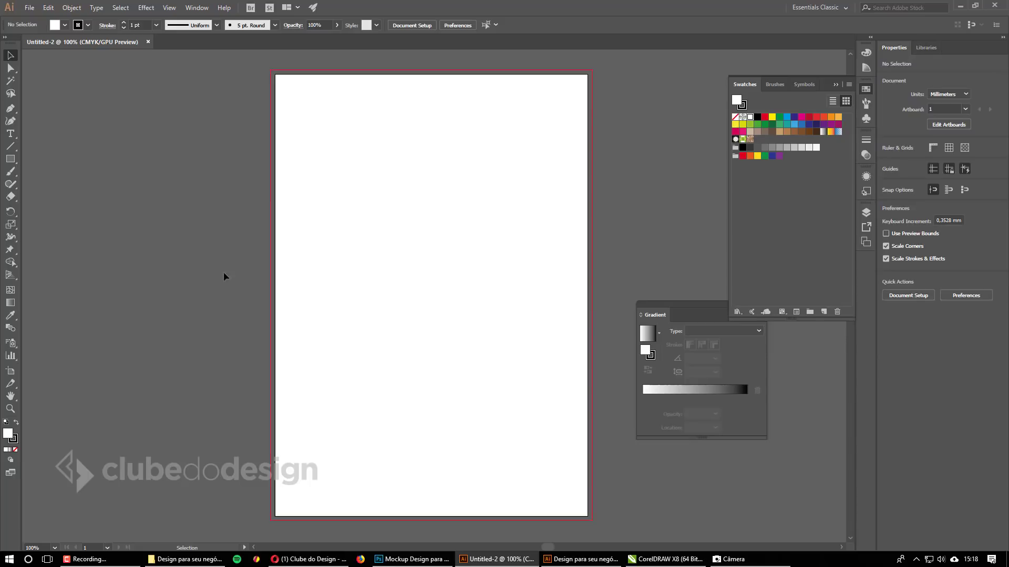
click(10, 372)
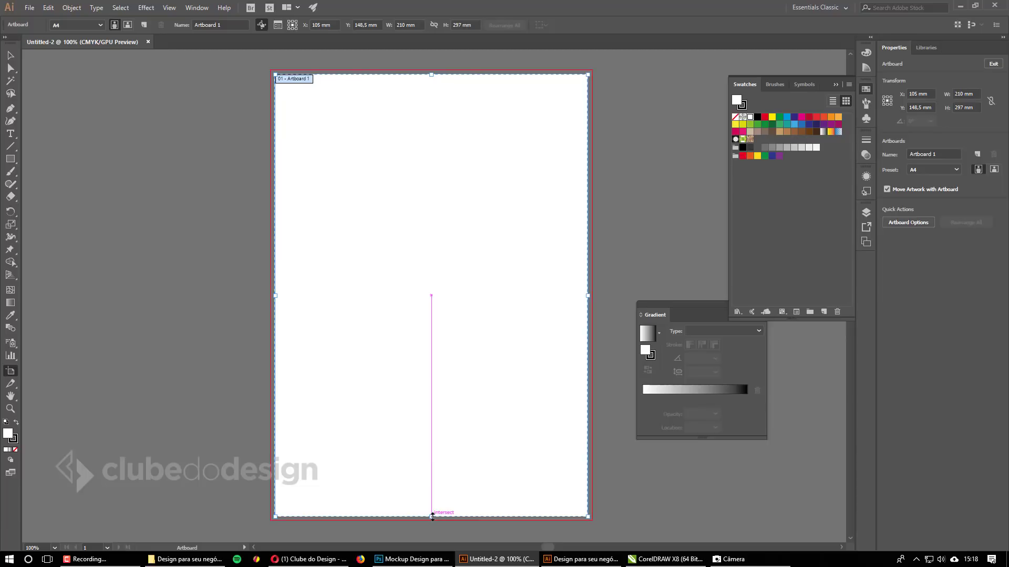
drag(432, 516, 430, 296)
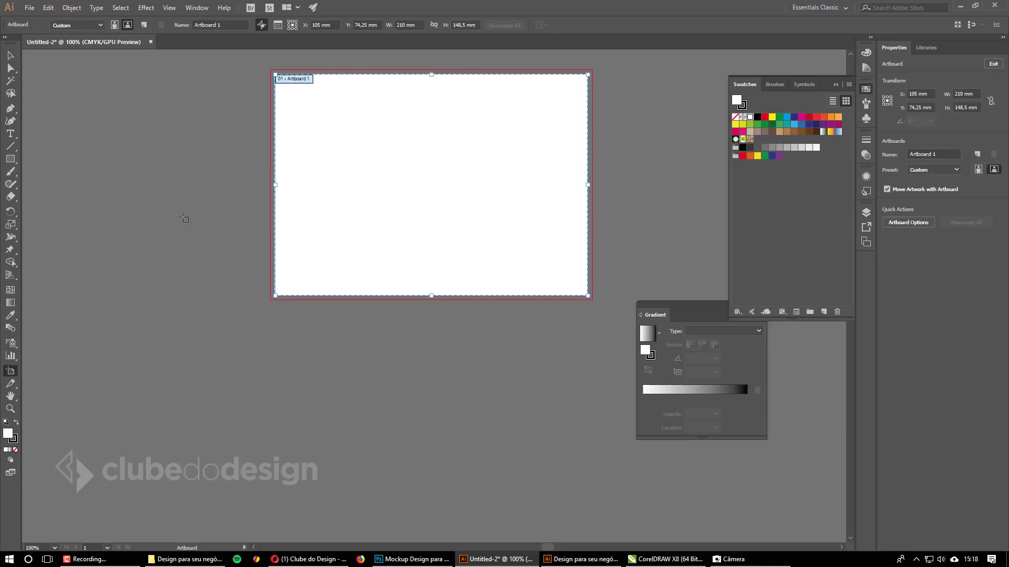
click(115, 26)
drag(402, 114, 346, 216)
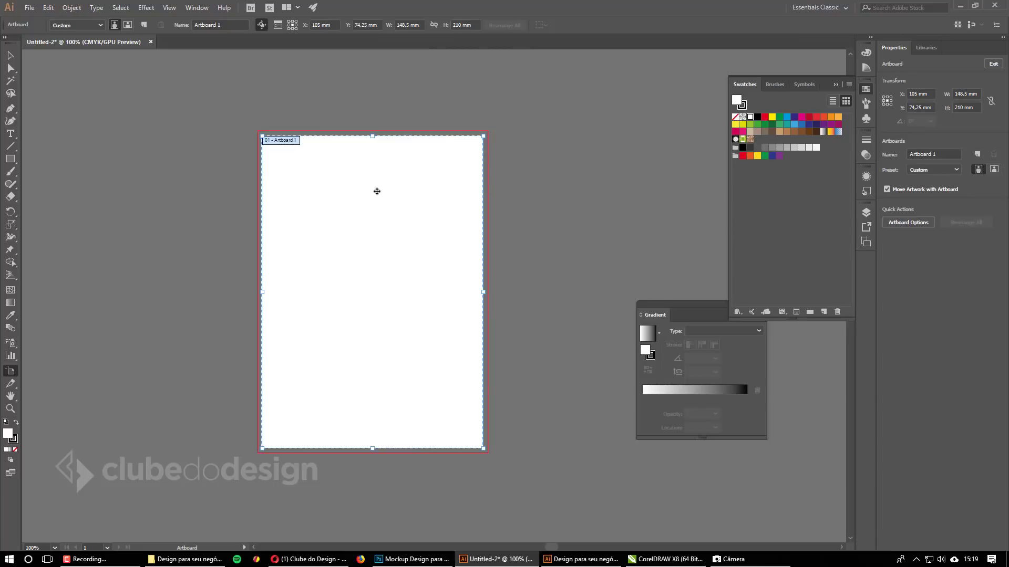
click(8, 57)
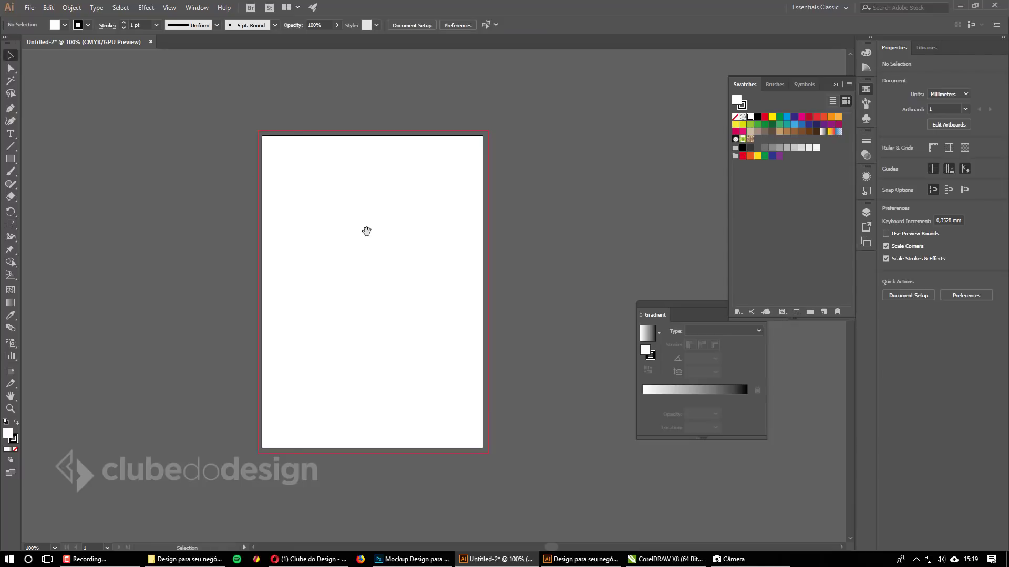
drag(366, 231, 401, 225)
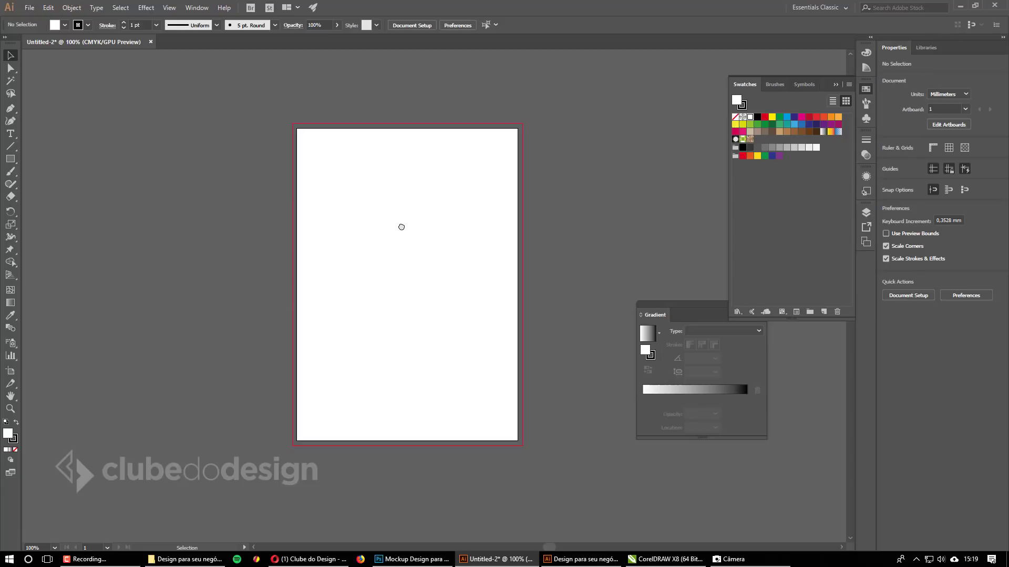
Keep the Essentials Classic workspace and reset it to its default layout.
click(837, 7)
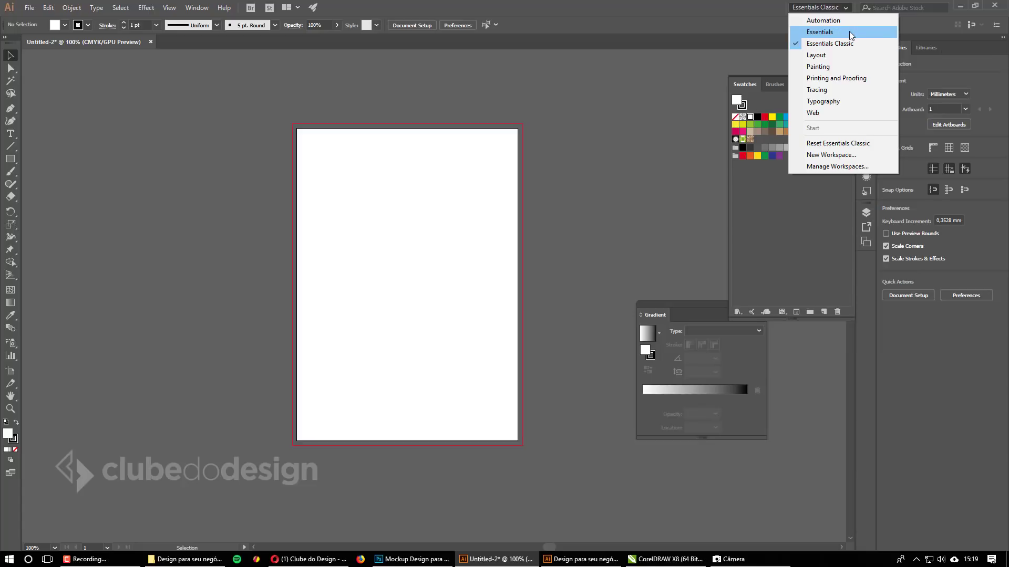
click(838, 43)
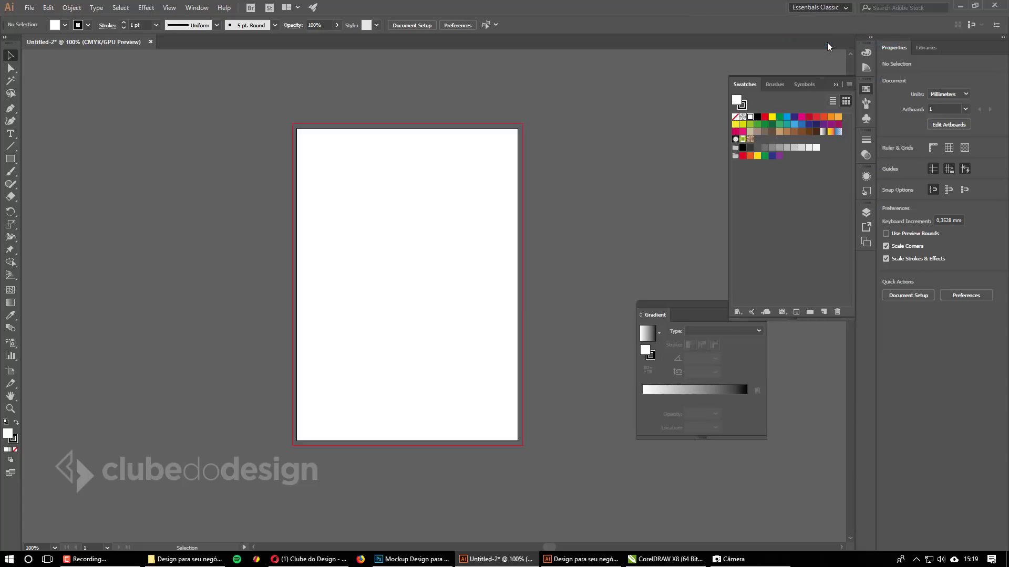
click(846, 9)
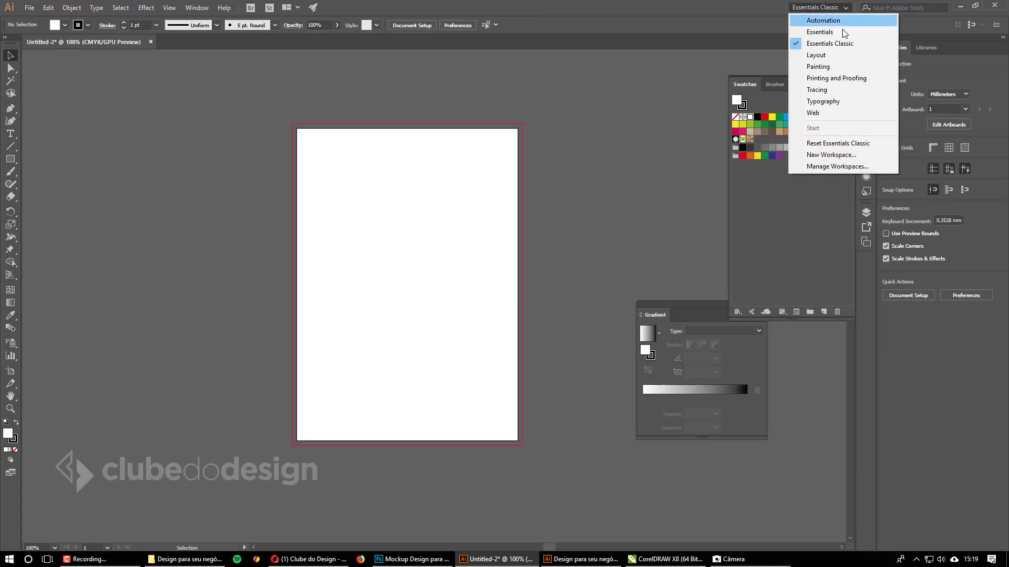
click(832, 145)
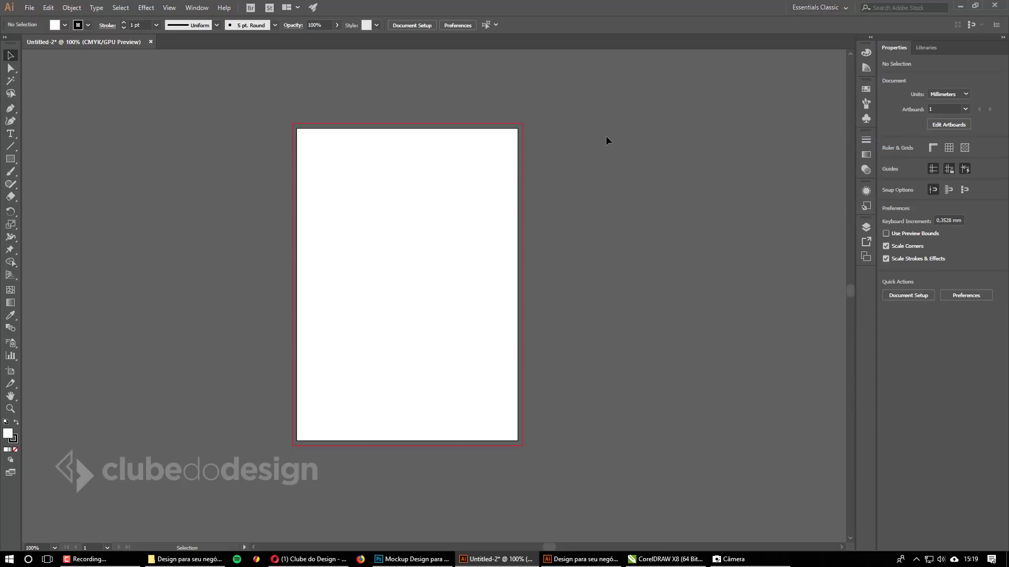
click(203, 9)
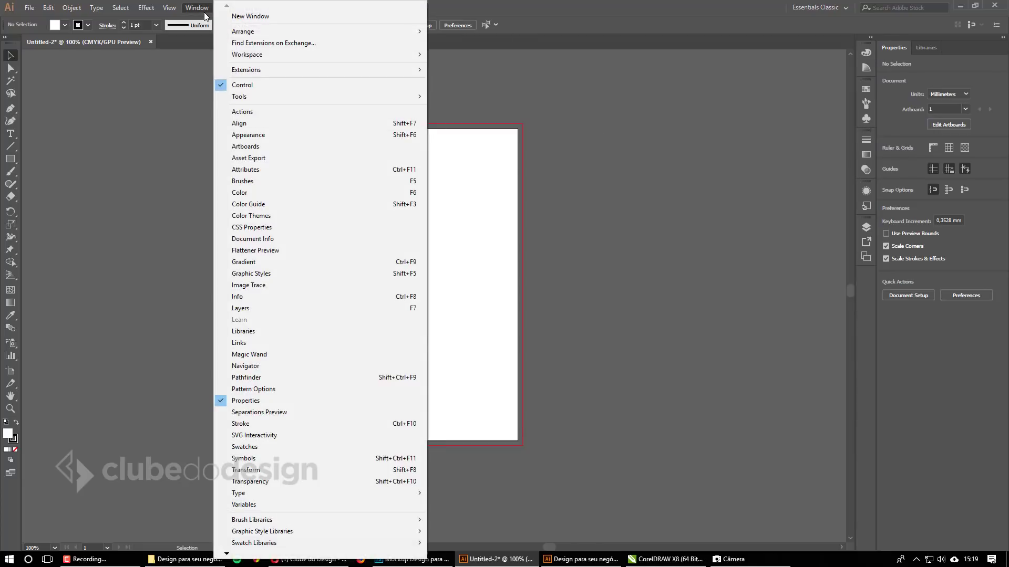
mouse_move(254, 56)
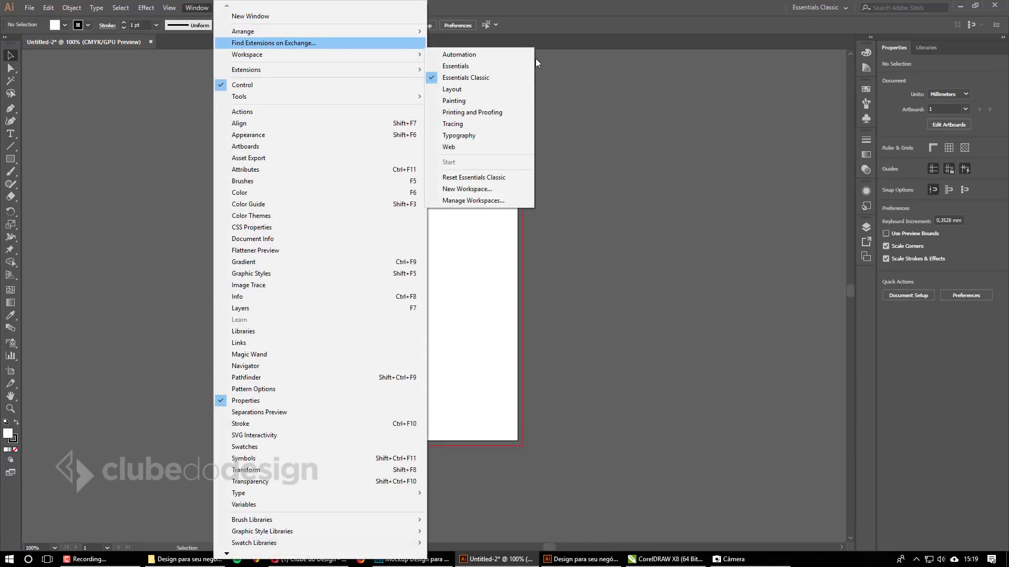
click(682, 108)
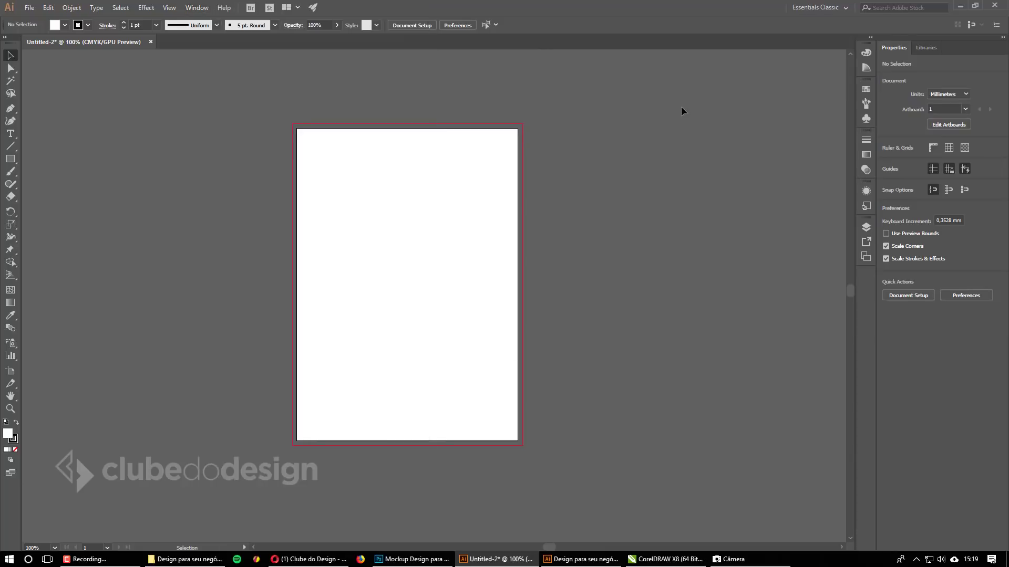
Add a new layer named Guias above Layer 1 and rename Layer 1 as Projeto.
click(865, 227)
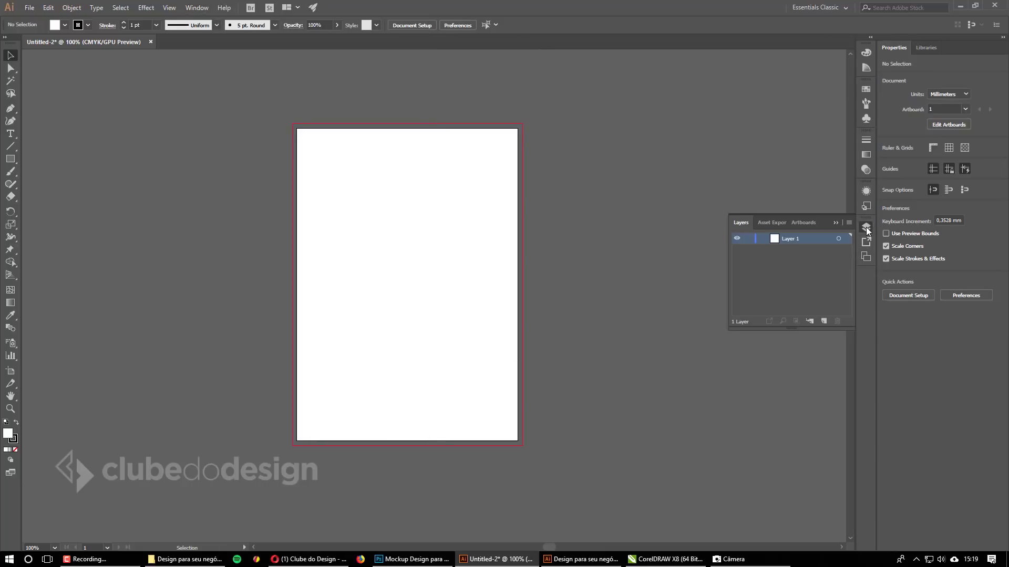
click(824, 321)
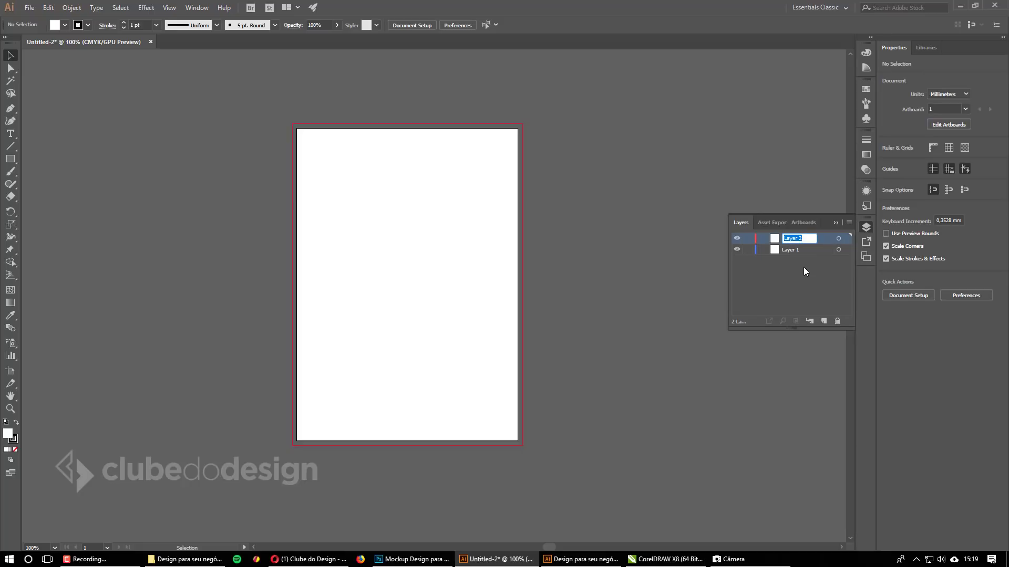
text(Guias)
key(Return)
double_click(789, 250)
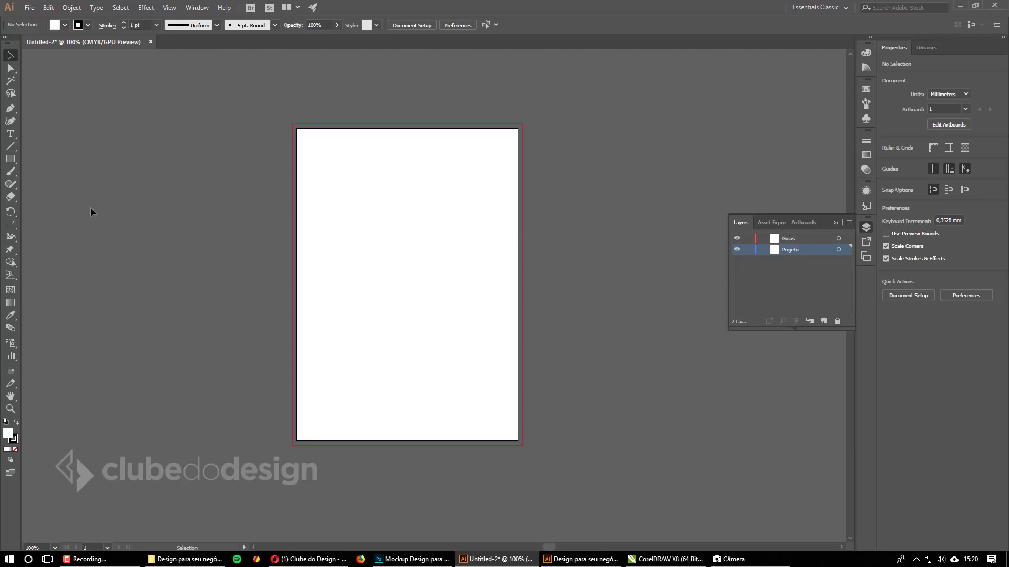
Draw a 148.5 × 210 mm rectangle covering the whole artboard on the Projeto layer.
click(10, 159)
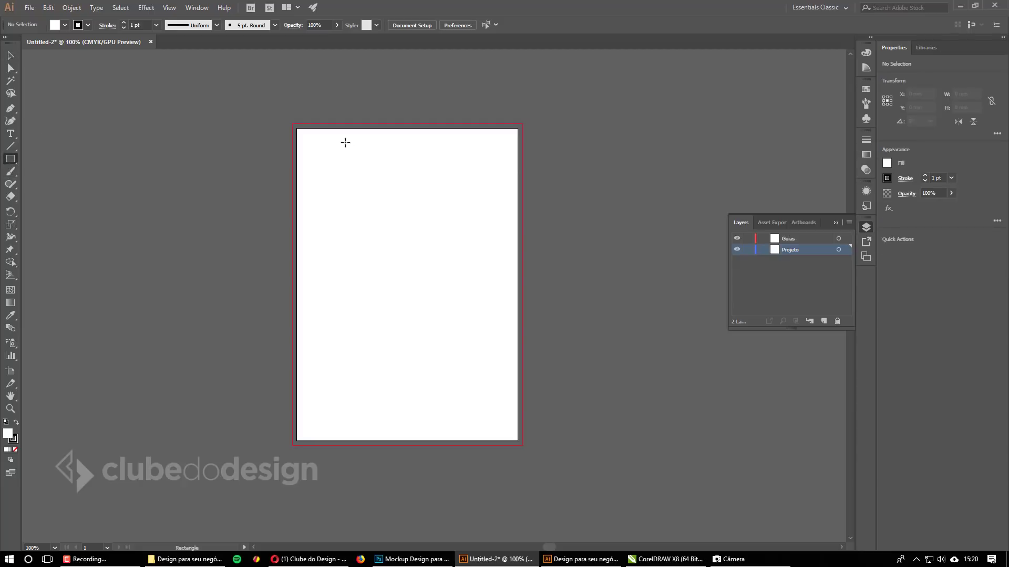
drag(297, 128, 518, 441)
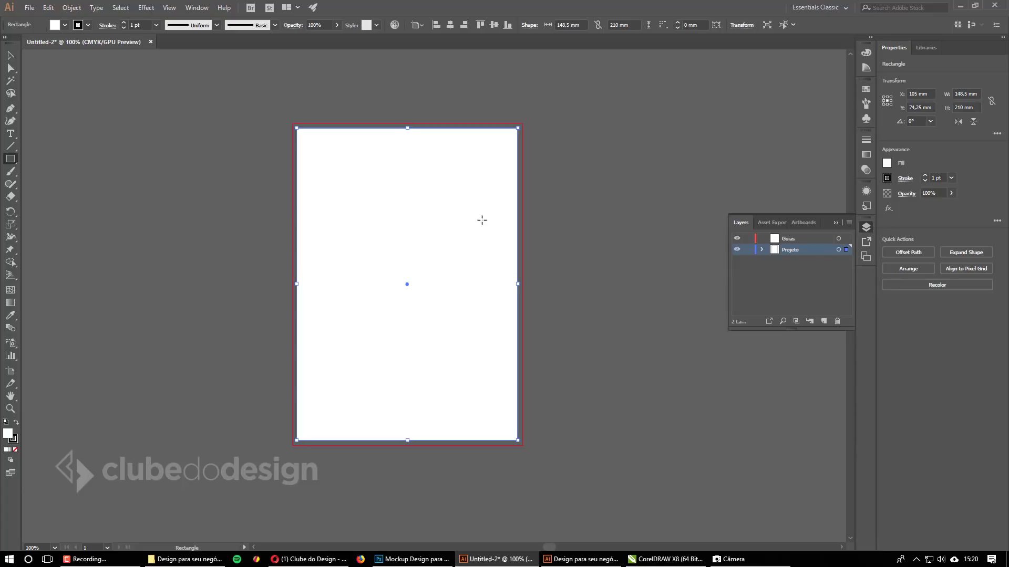
key(ctrl+plus)
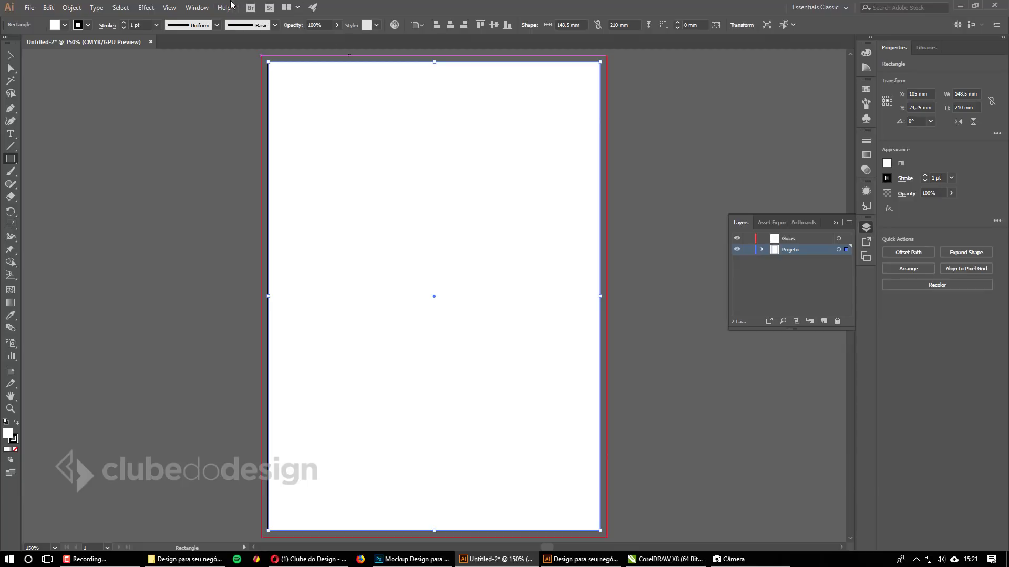
Show the floating Transform settings beside the artboard with the rectangle properties expanded.
click(197, 7)
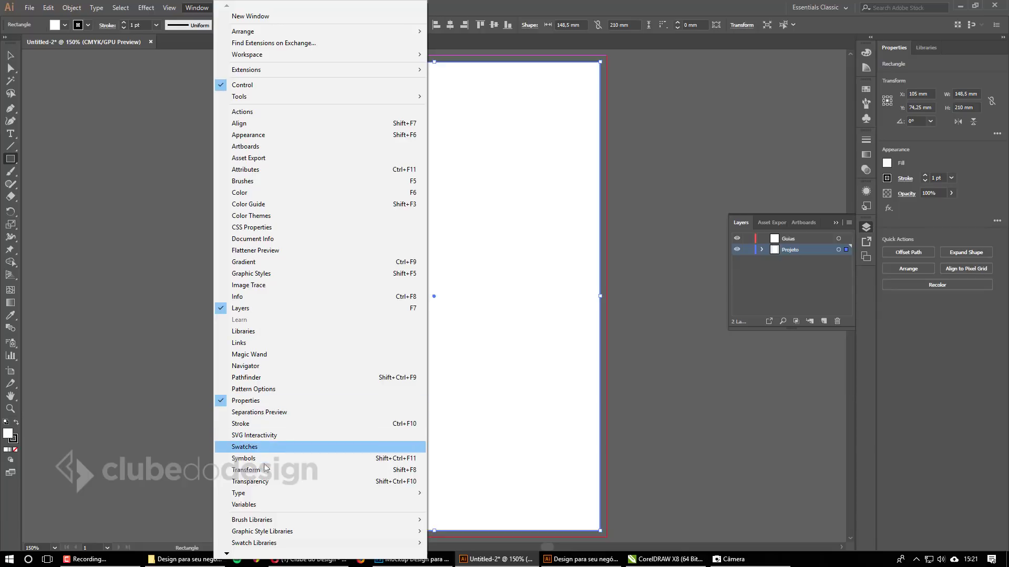
click(247, 470)
drag(447, 62, 174, 82)
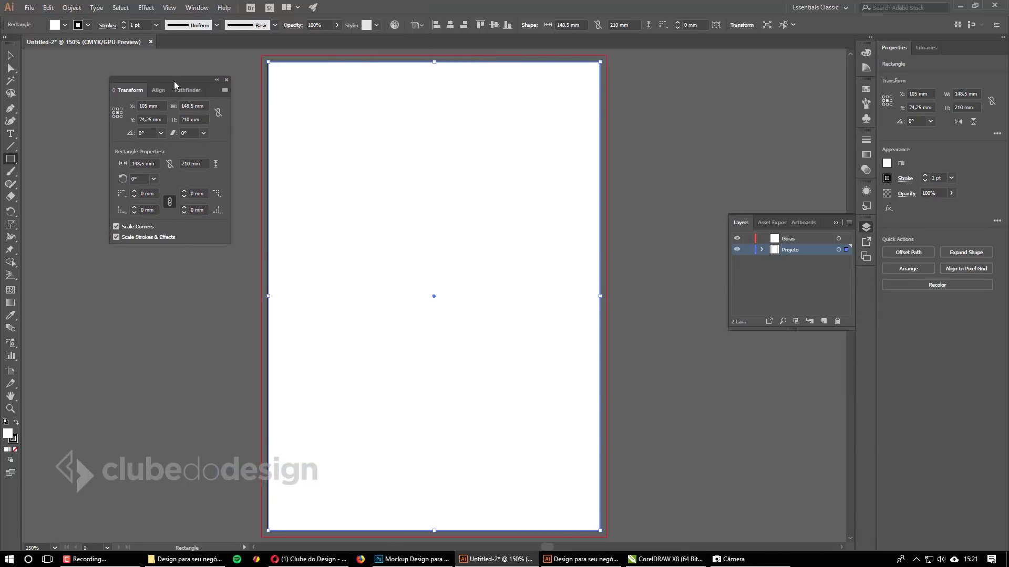
click(113, 91)
click(113, 91)
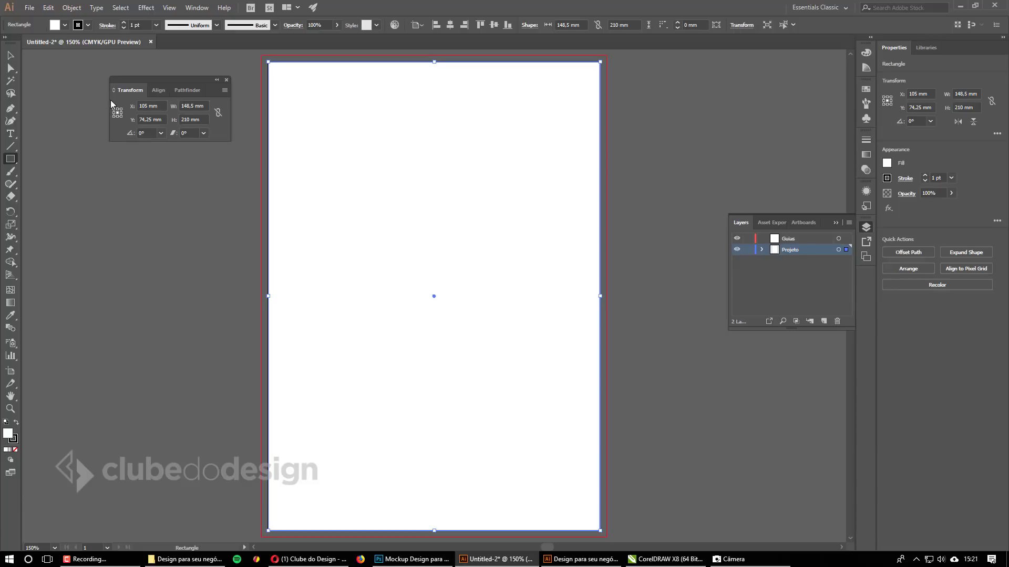
click(114, 91)
click(114, 90)
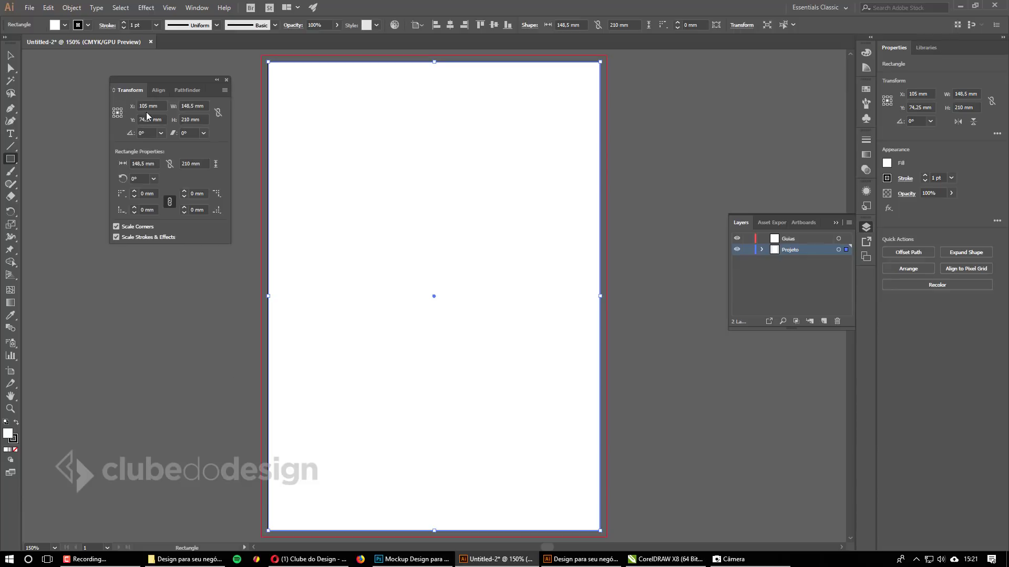
Check the width and height values of the rectangle in the Transform settings.
click(200, 105)
click(202, 120)
click(205, 106)
click(202, 121)
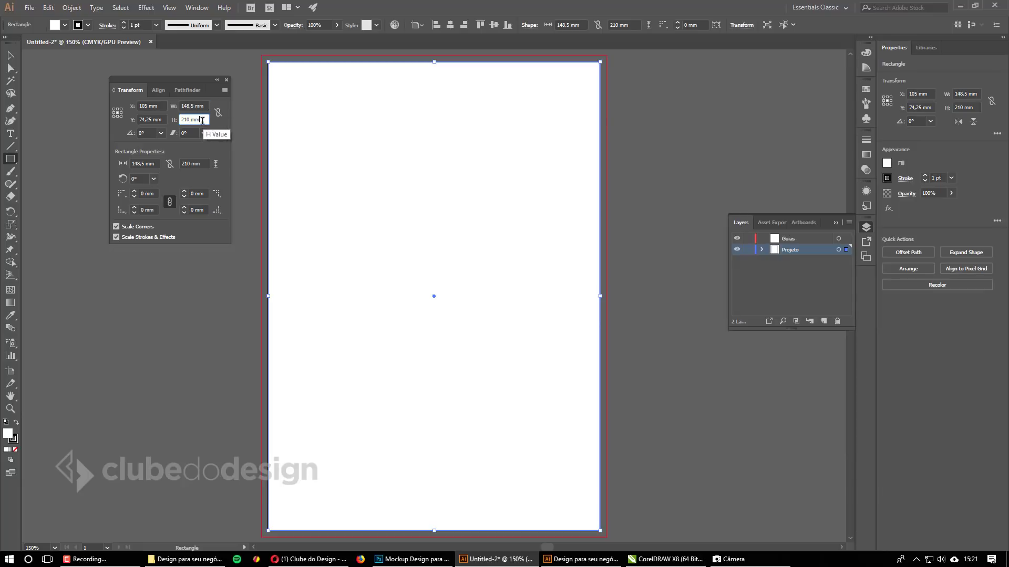
Reduce the rectangle's width and height by 20 mm each, making it 128.5 × 190 mm.
click(205, 105)
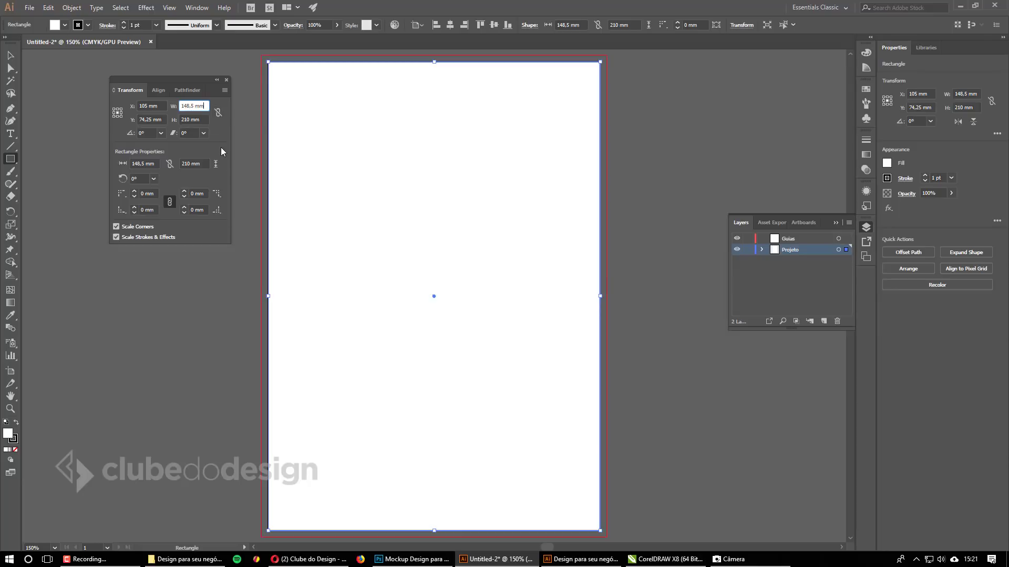
text(20)
key(Return)
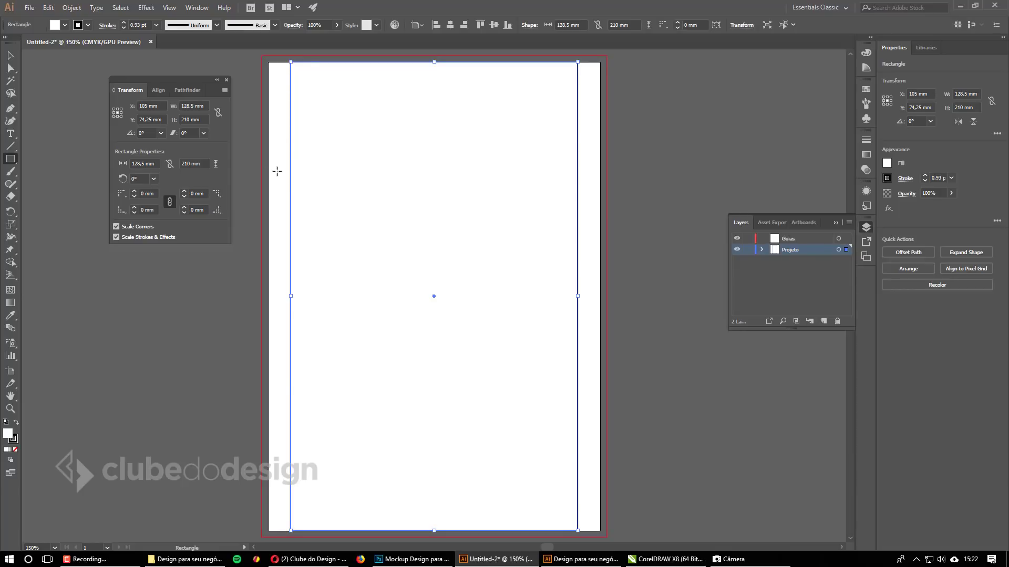
click(202, 120)
text(-20)
key(Return)
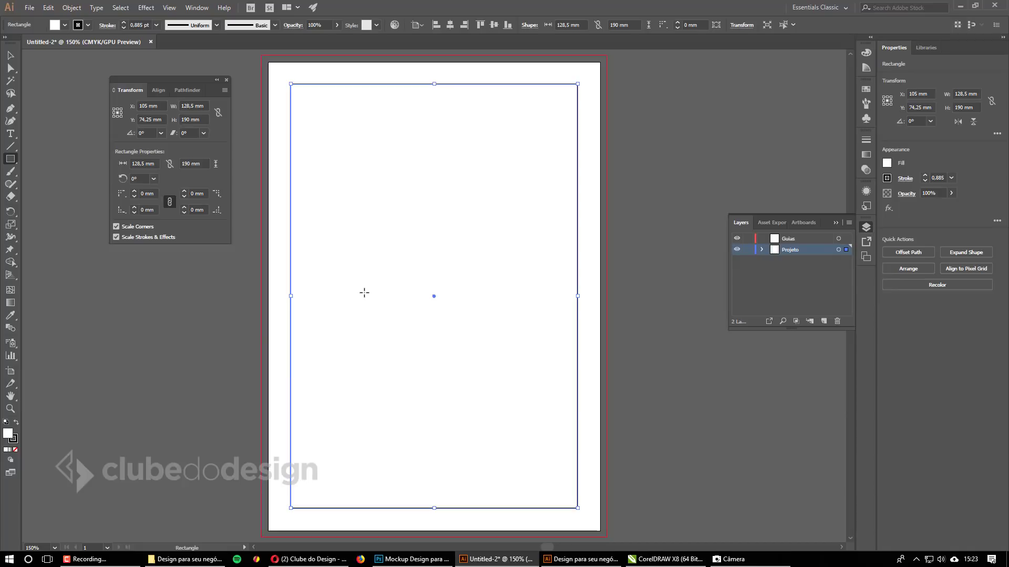
Move the rectangle from the Projeto layer to the Guias layer, keeping it in the same place.
key(Delete)
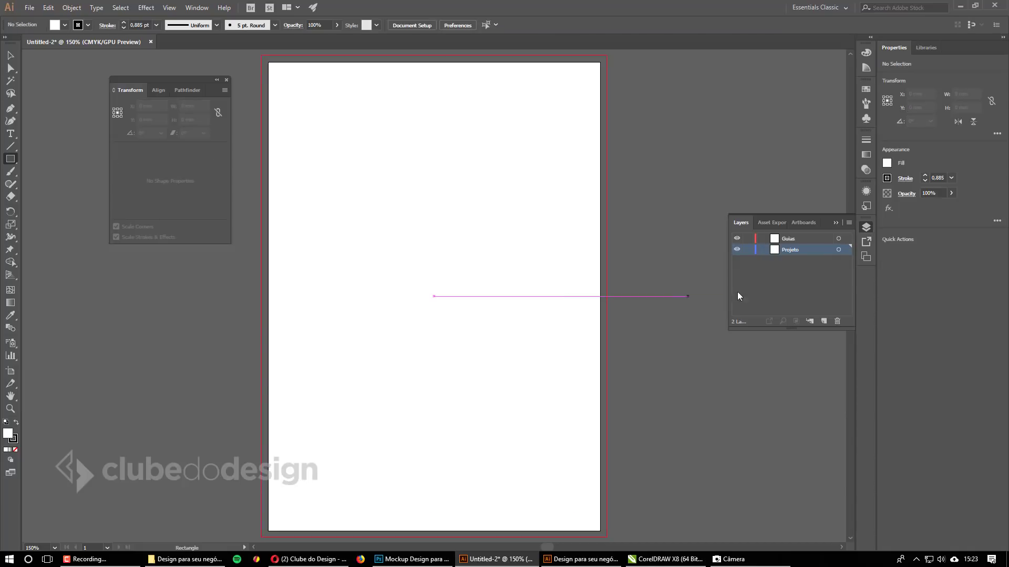
click(802, 238)
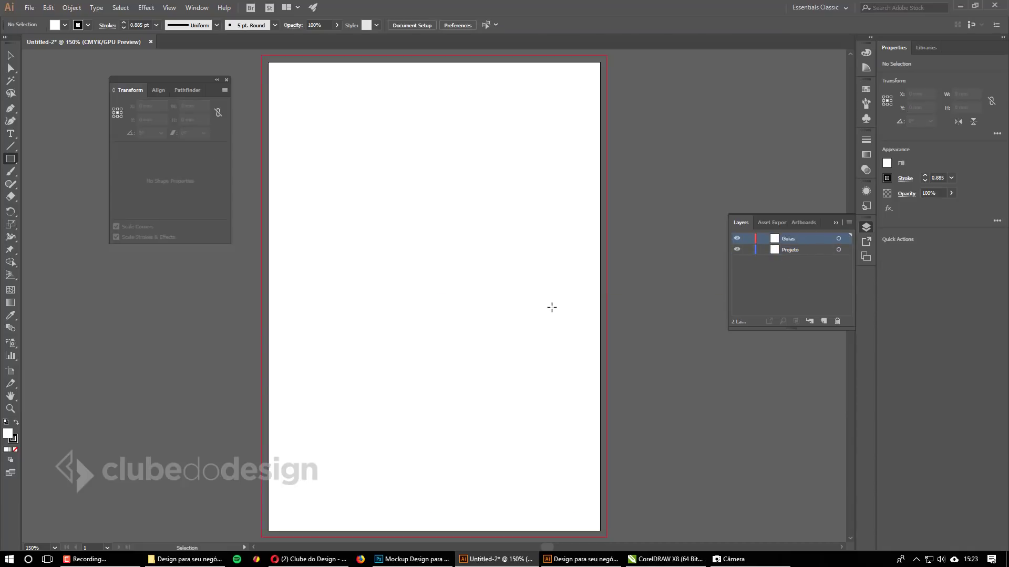
key(ctrl+v)
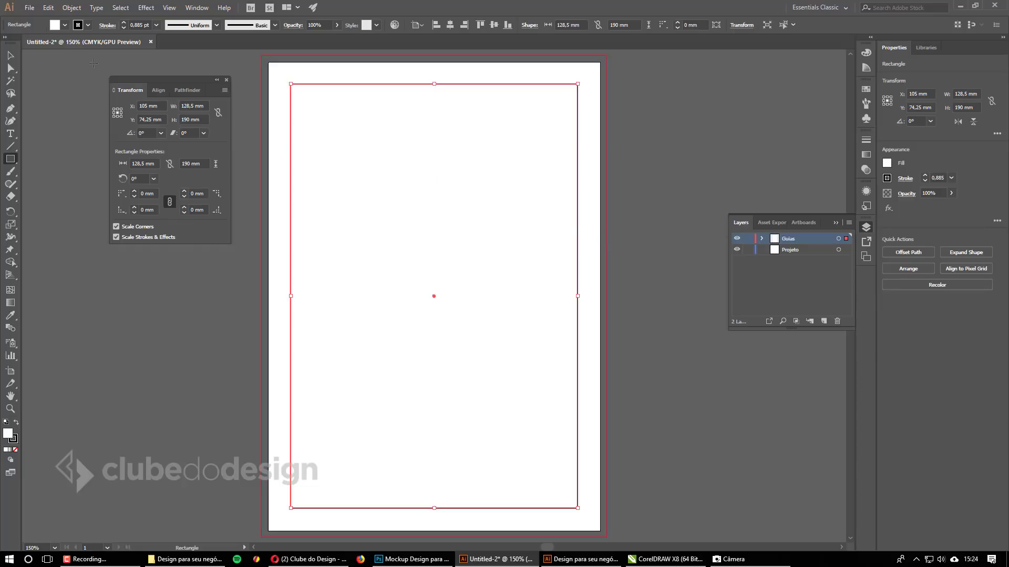
Start Split Into Grid on the rectangle with the preview enabled and set the number of rows to 5.
click(72, 8)
mouse_move(95, 246)
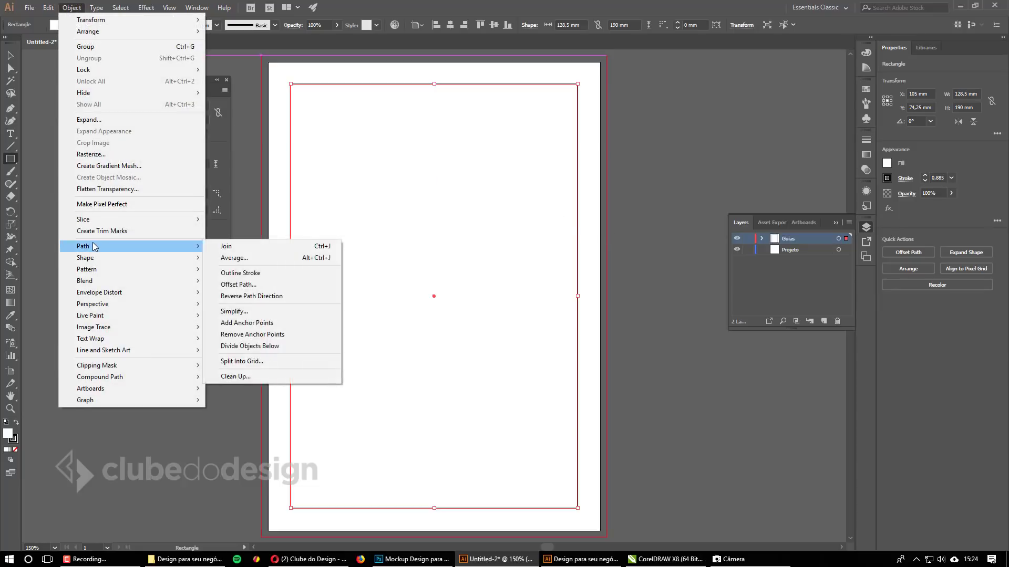
click(287, 362)
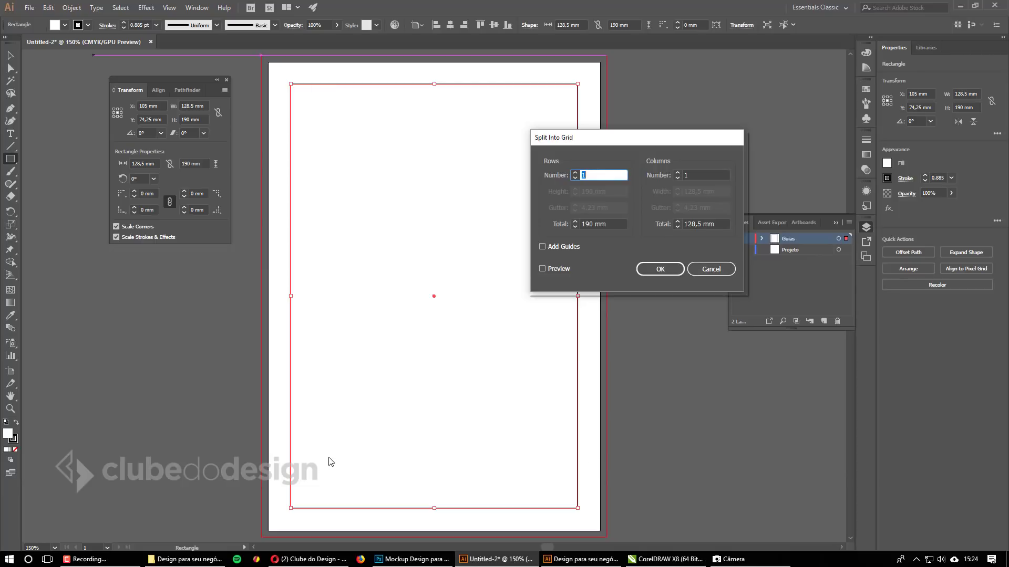
click(550, 269)
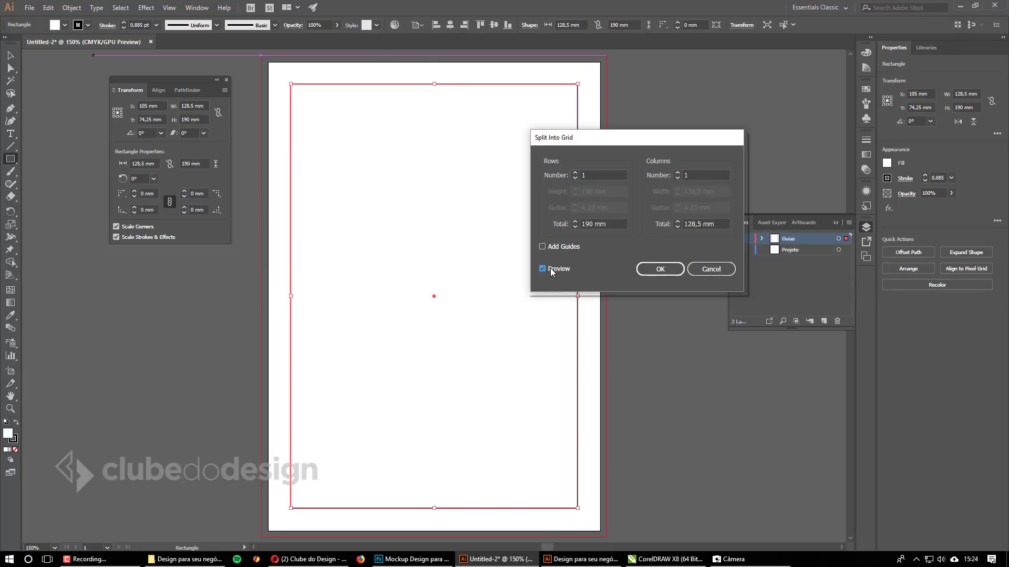
click(575, 172)
click(574, 172)
click(575, 172)
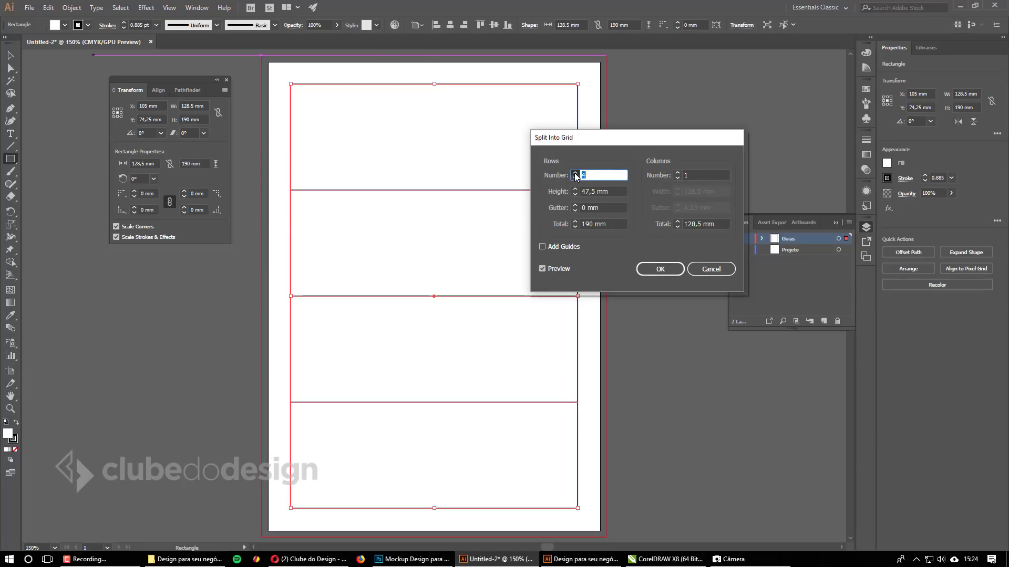
click(575, 172)
Set the number of grid columns to 5 and apply the split to the rectangle.
click(678, 175)
click(678, 172)
click(678, 173)
click(678, 172)
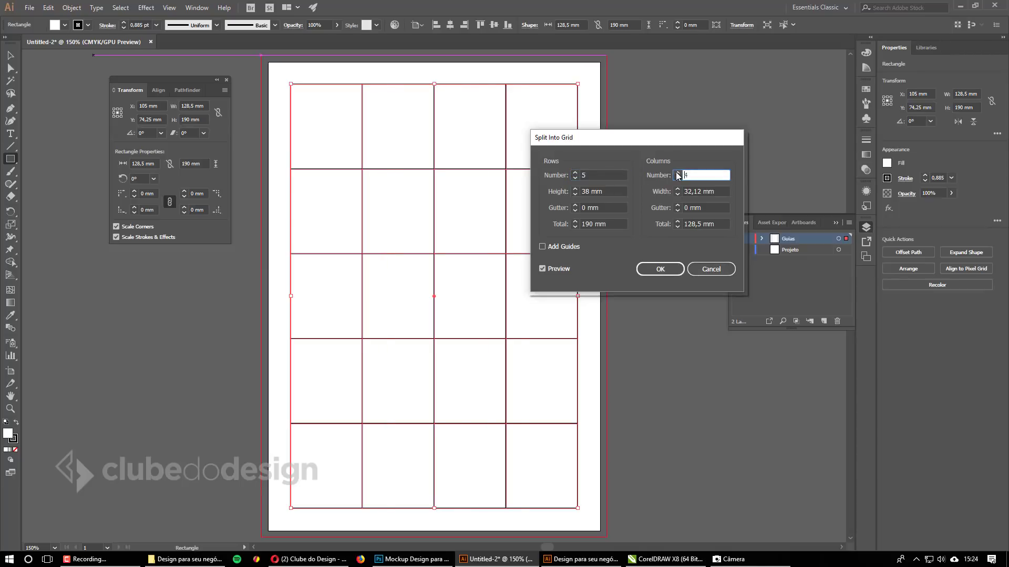
click(678, 173)
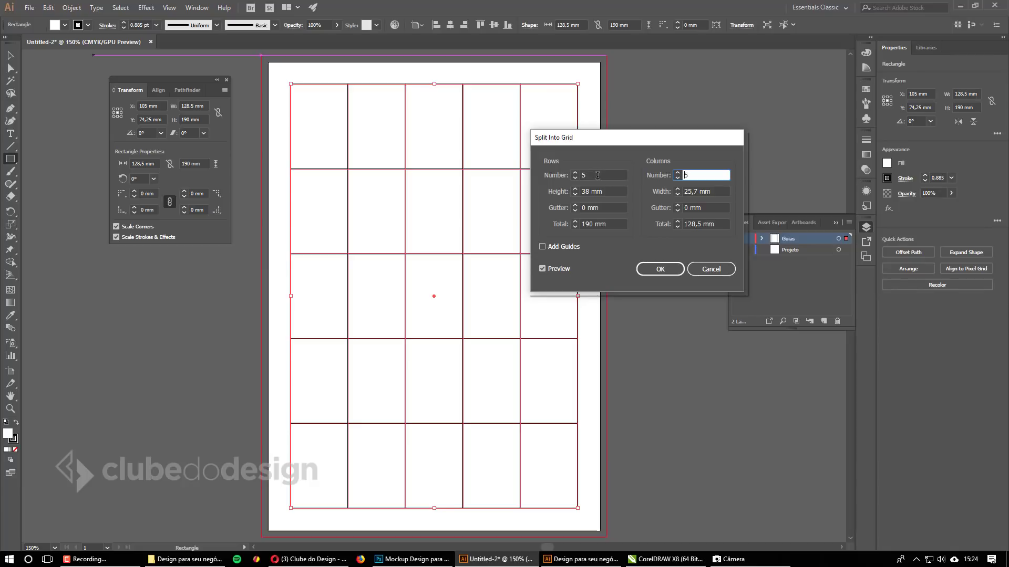
click(660, 269)
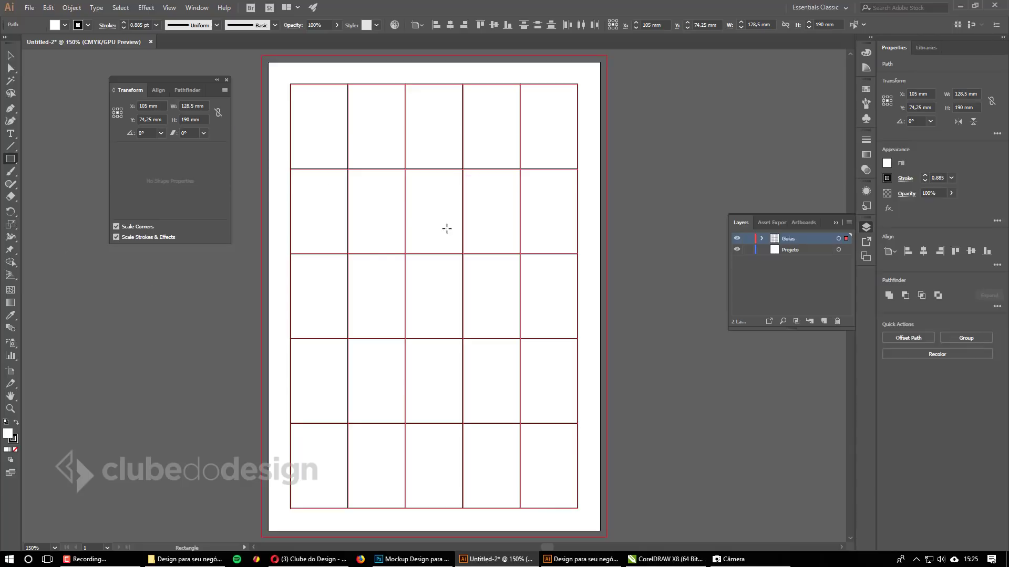
Draw a 51.4 × 76 mm rectangle over the grid's upper-left two-by-two cells and fill it with light blue.
drag(290, 84, 405, 254)
click(868, 91)
click(866, 89)
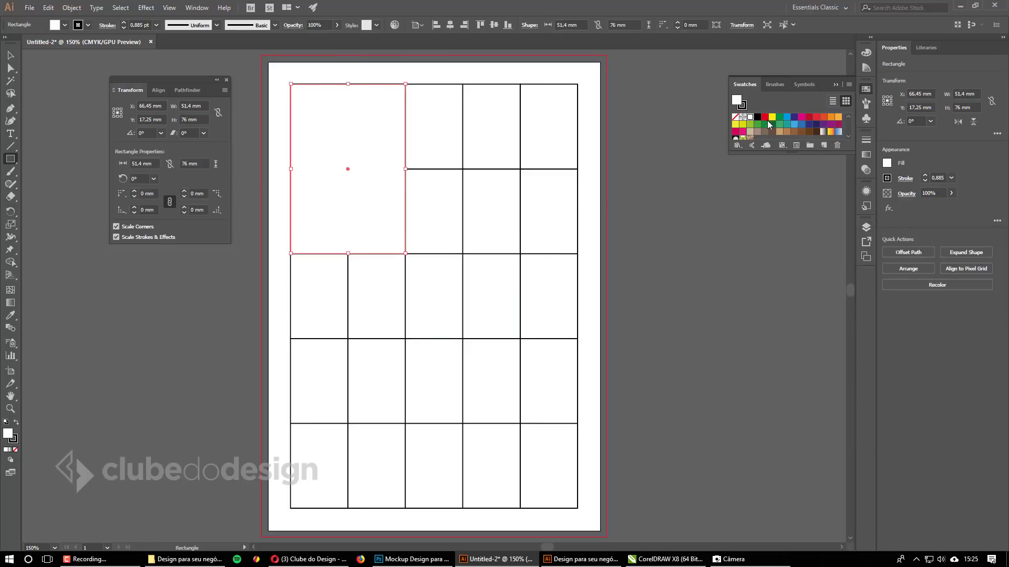
click(786, 117)
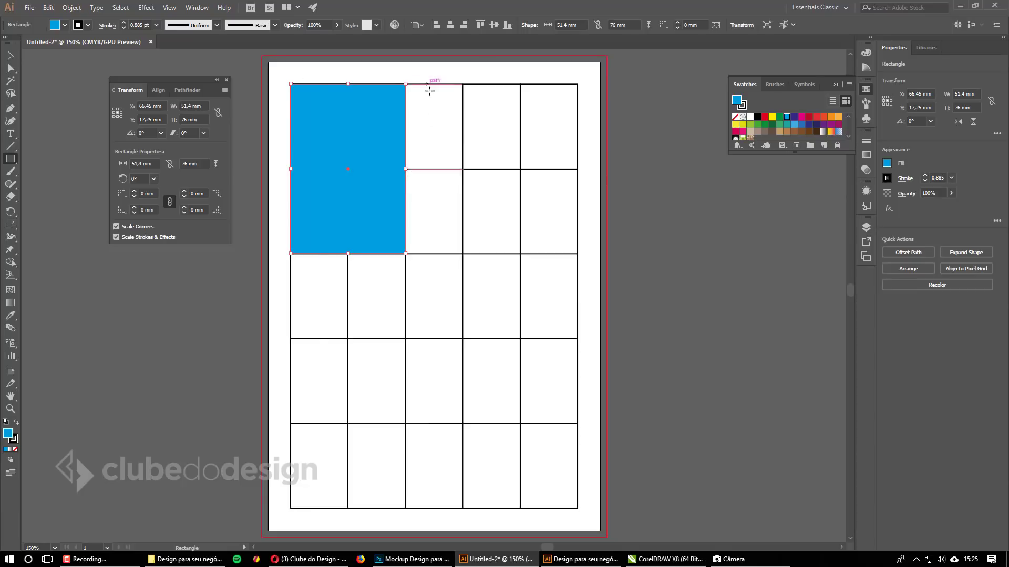
Try the blue rectangle at several grid-aligned sizes, up to 128.5 × 114 mm and back to 51.4 × 76 mm, and delete it.
click(10, 55)
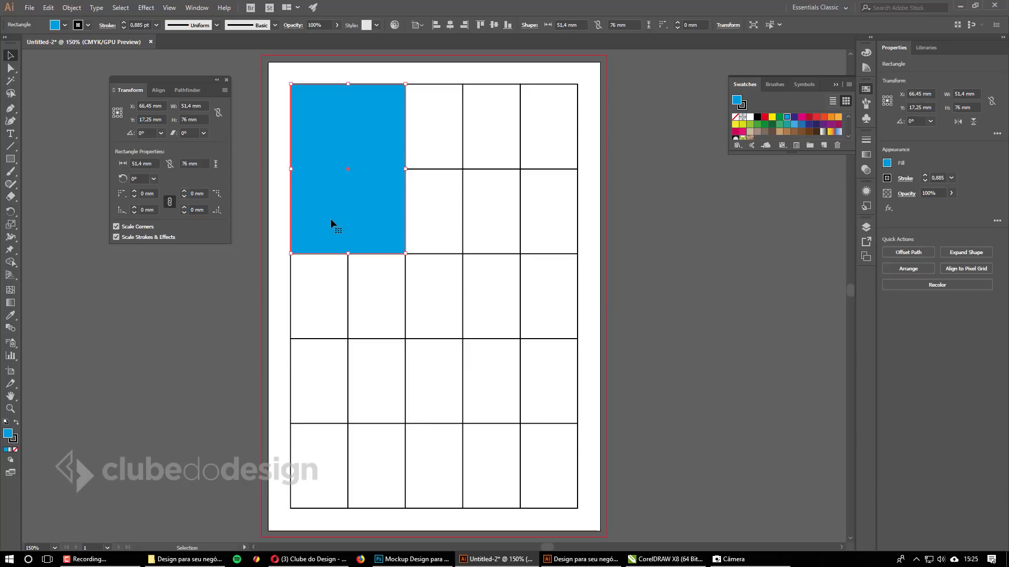
drag(405, 169, 463, 168)
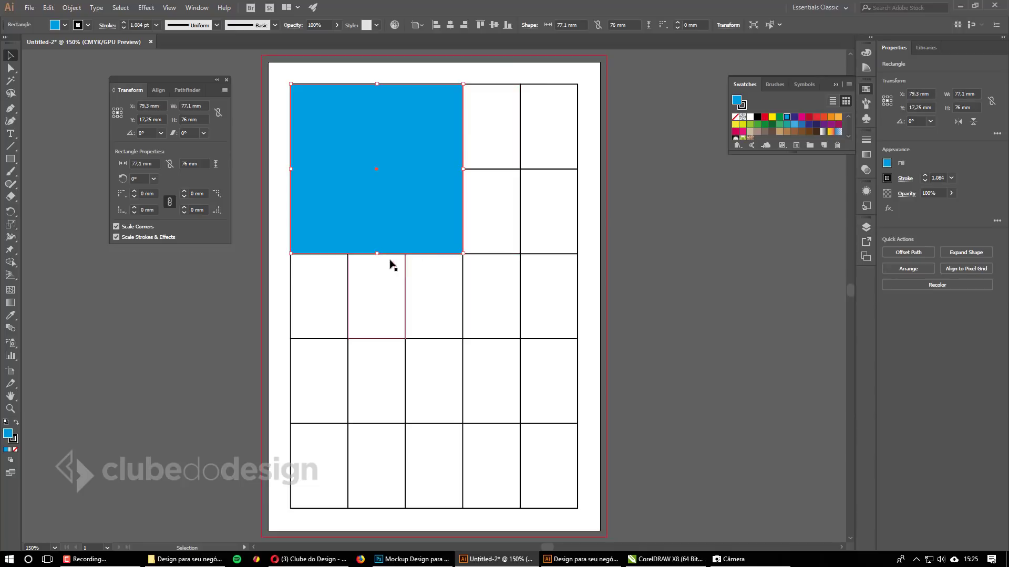
drag(377, 254, 366, 339)
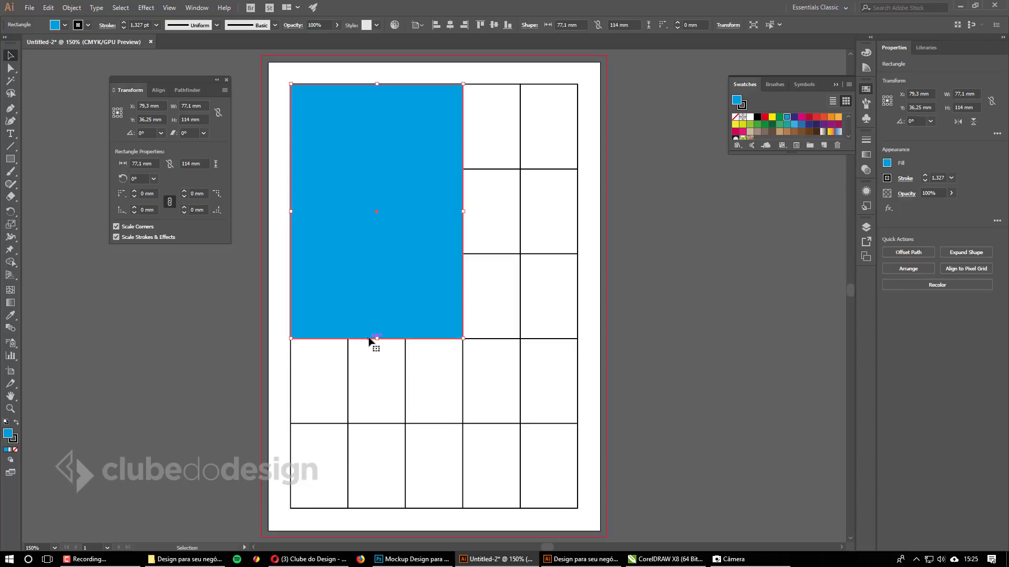
drag(463, 212, 579, 211)
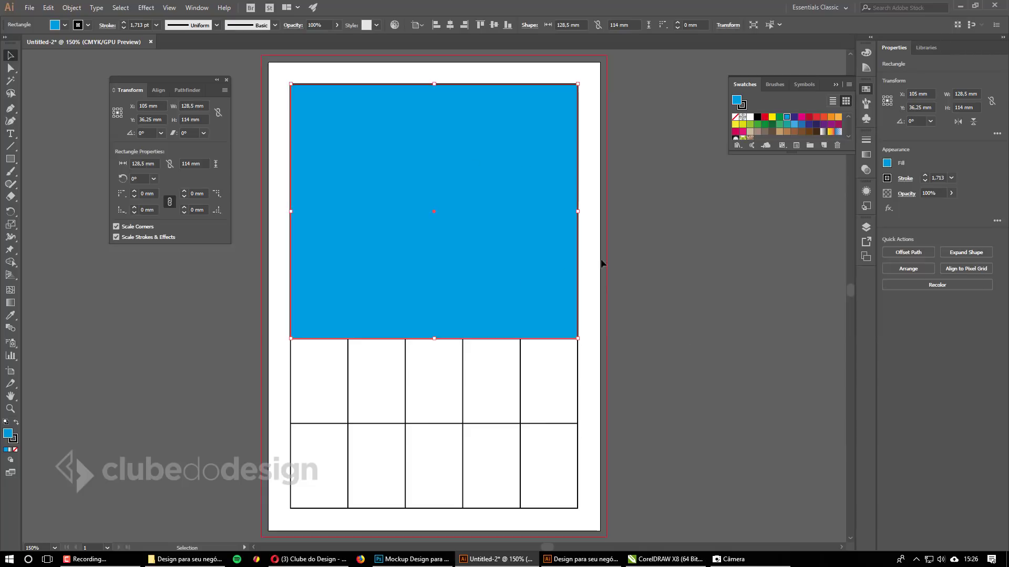
drag(577, 211, 405, 204)
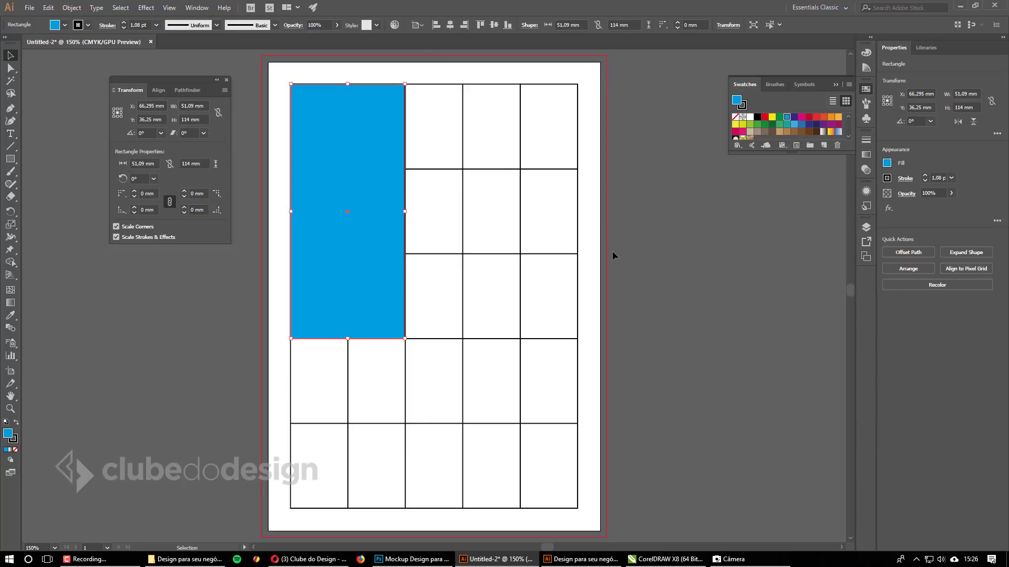
drag(405, 339, 339, 253)
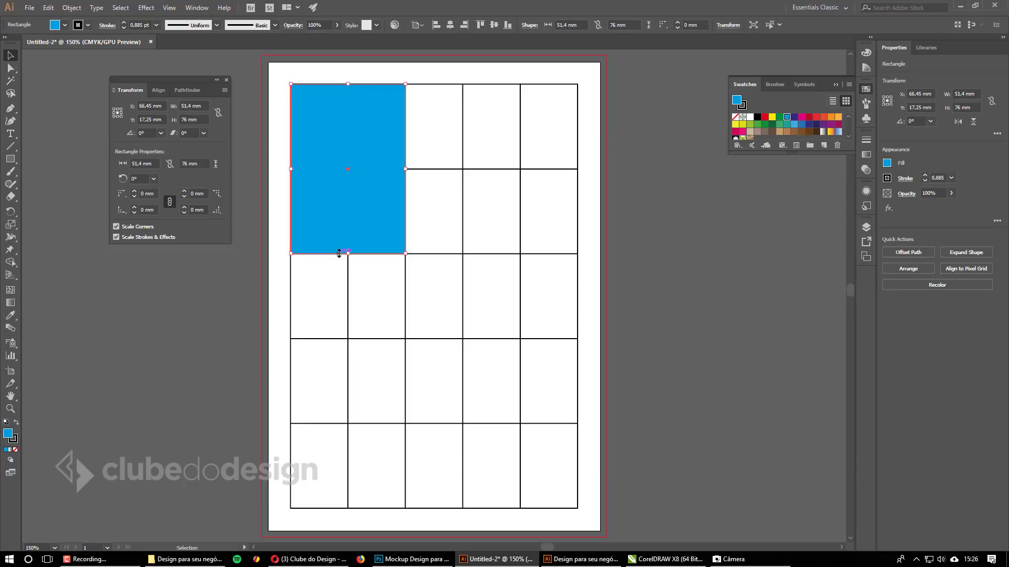
key(Delete)
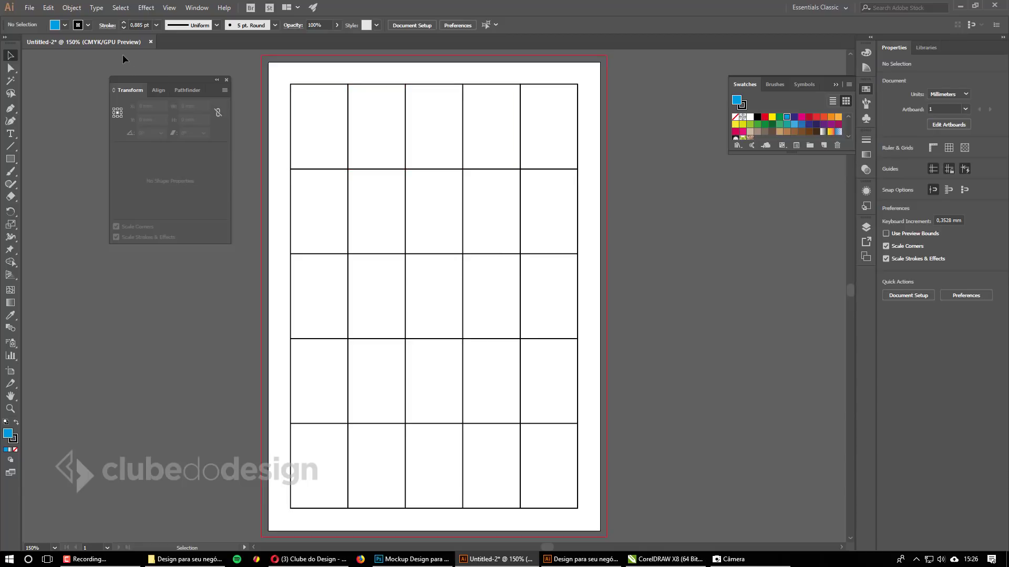
Convert all the grid cells into guides and deselect them.
click(413, 118)
click(658, 382)
drag(657, 493, 326, 119)
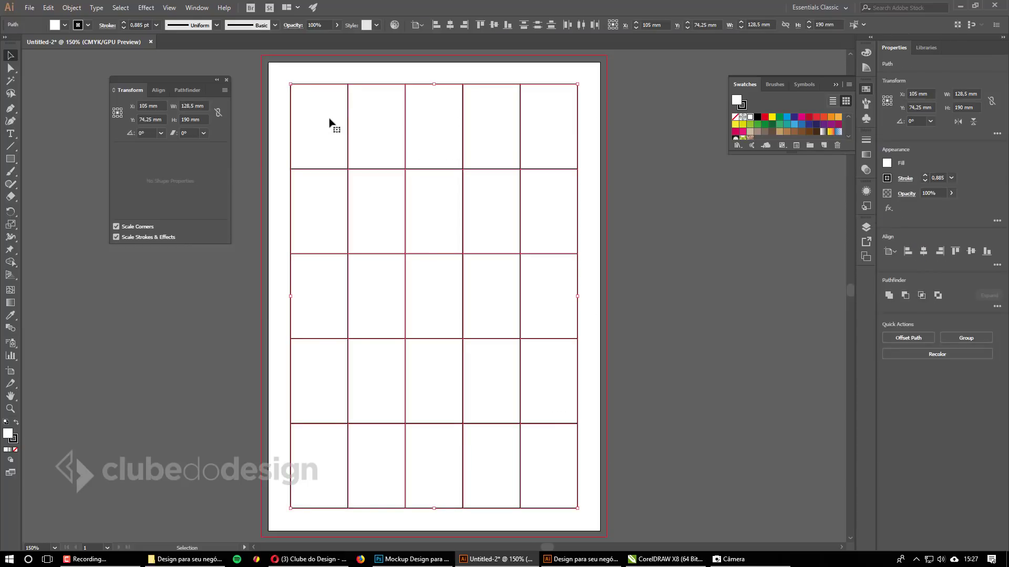
right_click(329, 122)
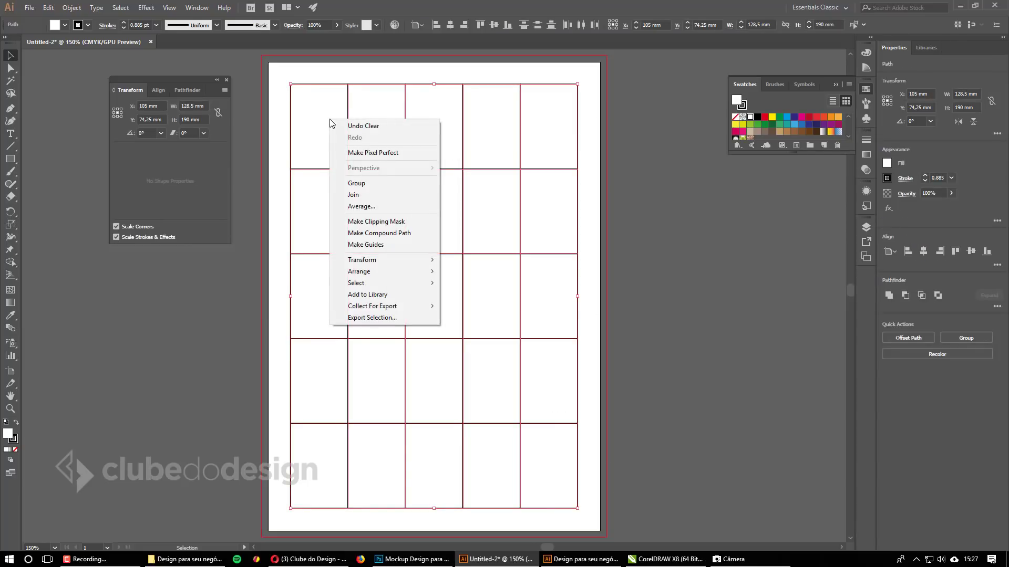
click(385, 250)
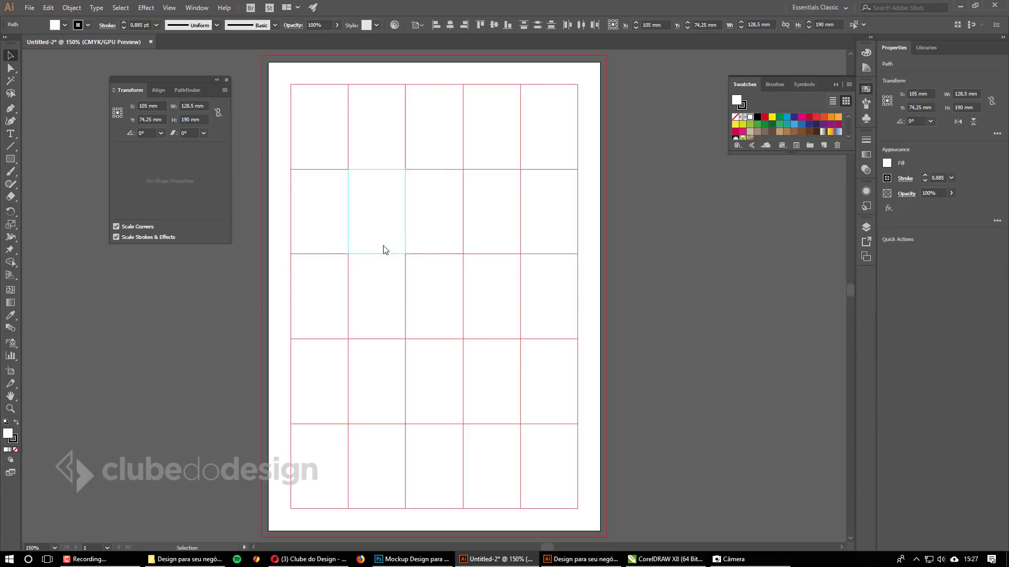
click(655, 260)
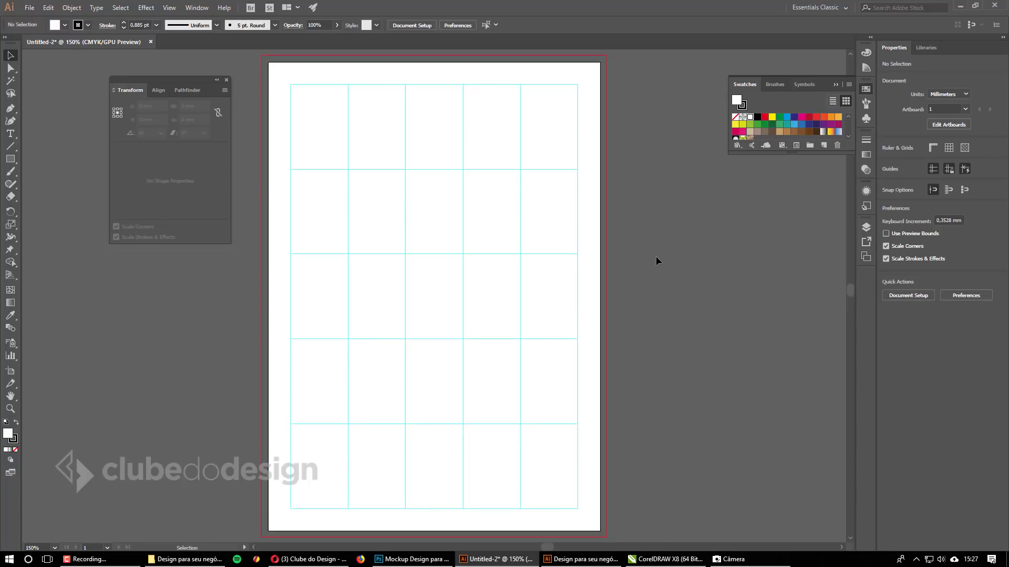
Lock the Guias layer and make the Projeto layer active.
click(867, 228)
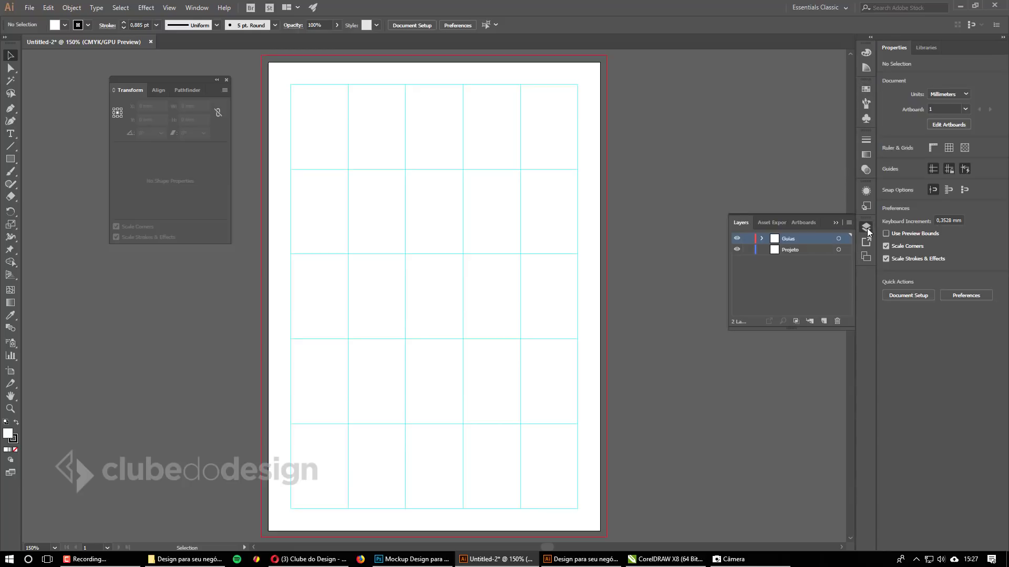
click(748, 239)
click(807, 251)
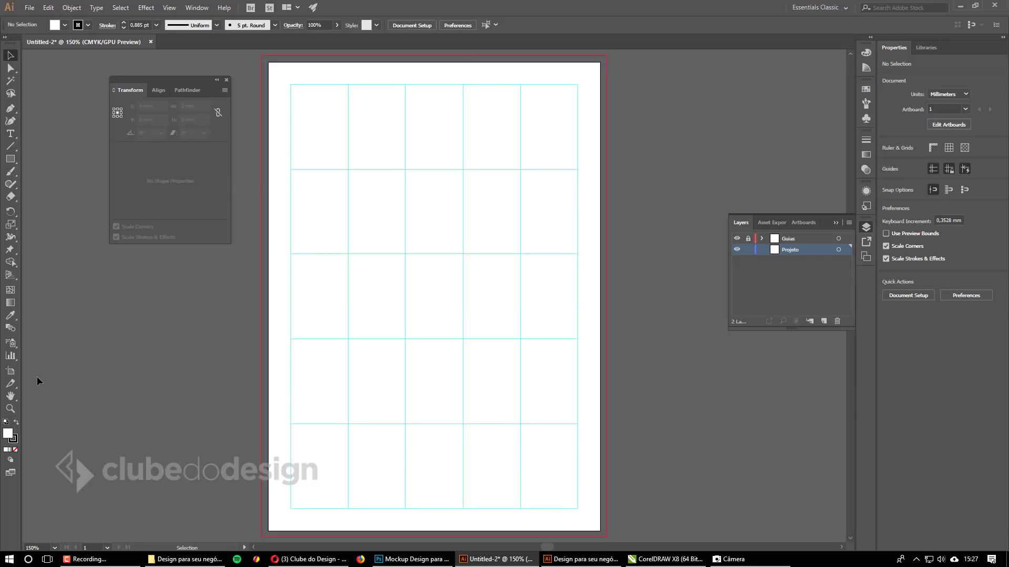
Draw a 51.4 × 152 mm rectangle over the two rightmost columns and upper four rows, and fill it with light blue.
click(10, 160)
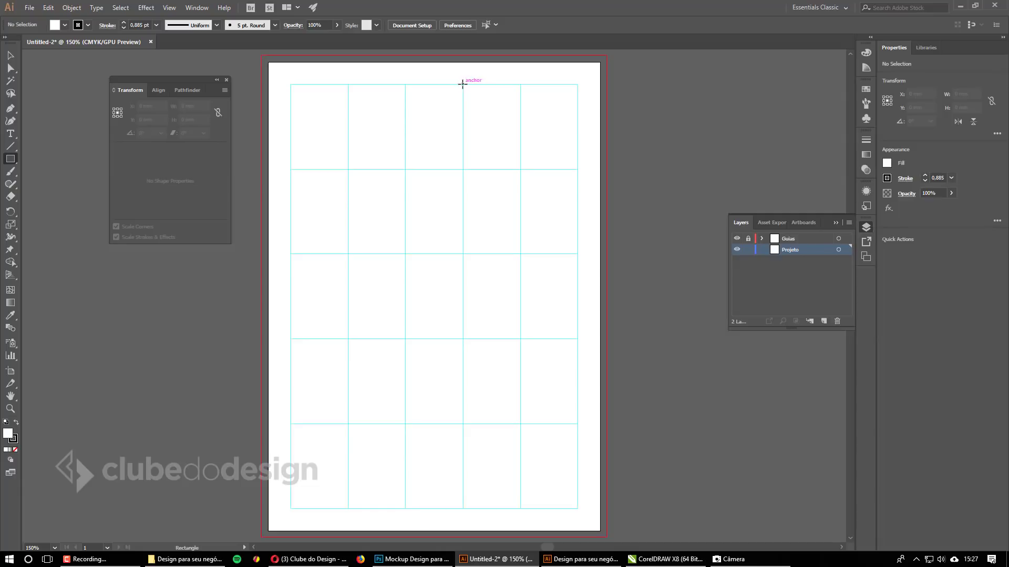
drag(463, 84, 576, 424)
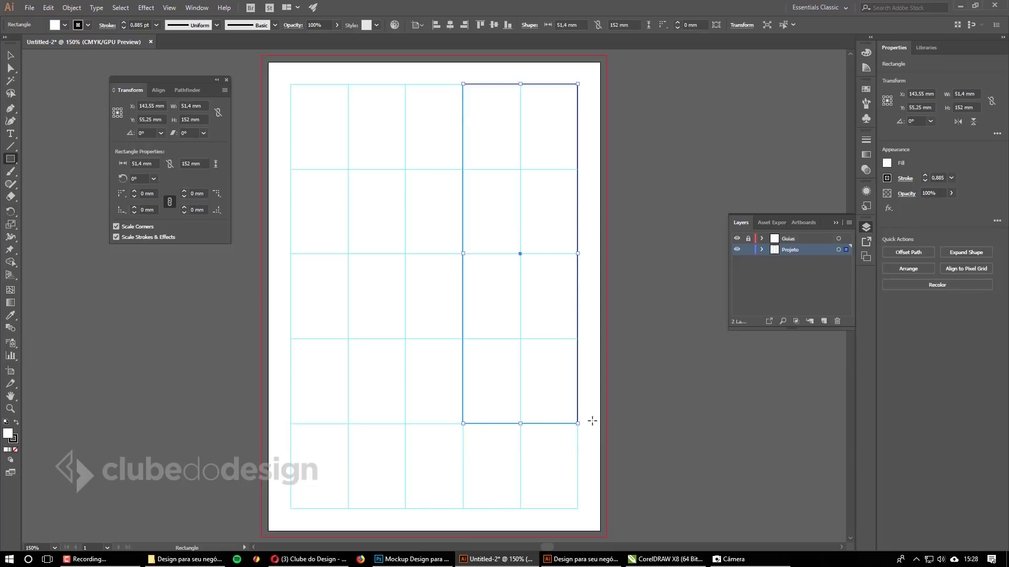
click(867, 89)
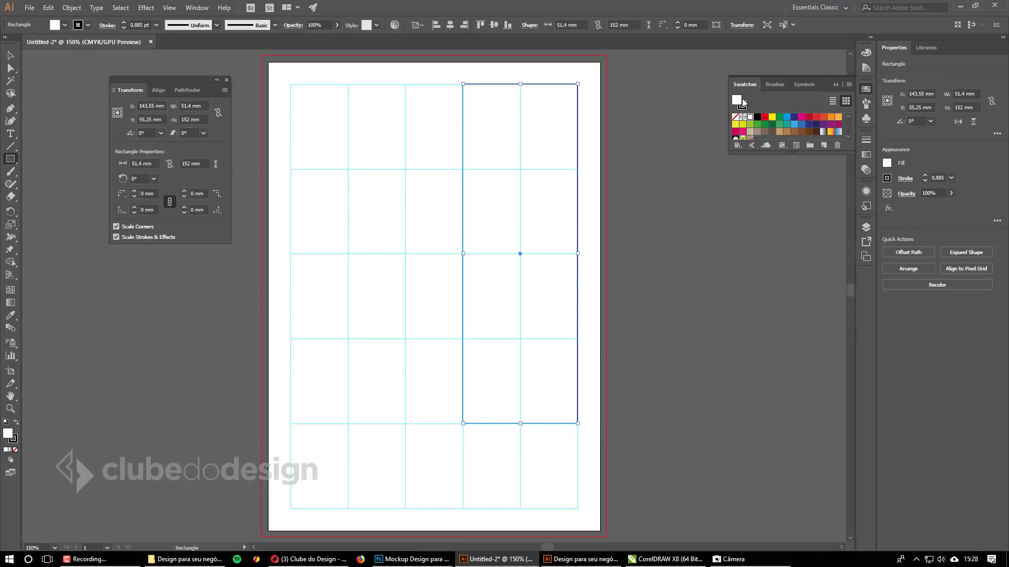
click(786, 117)
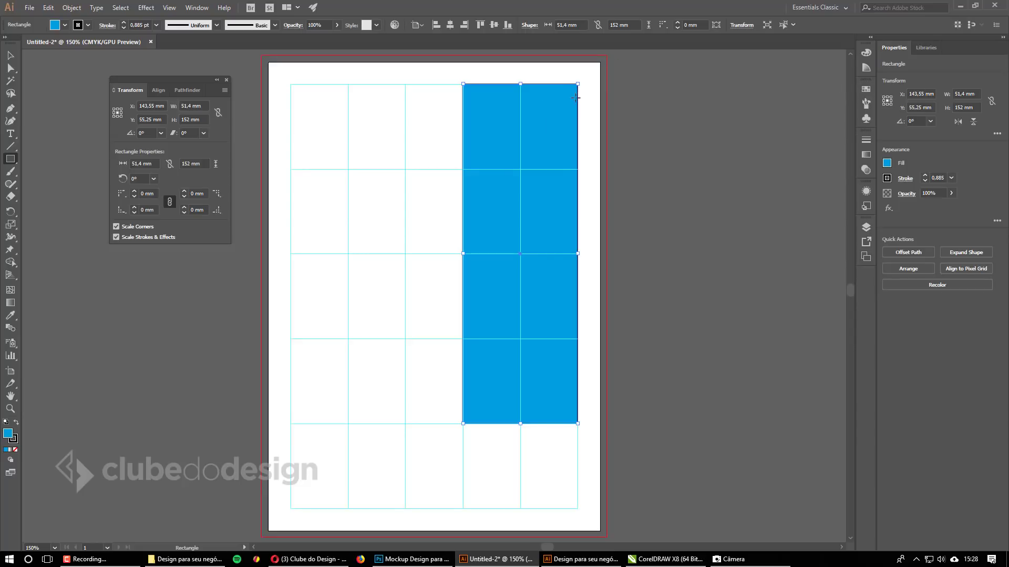
Extend the blue rectangle's upper-right corner out to the bleed line, making it 64.4 × 165 mm.
click(11, 54)
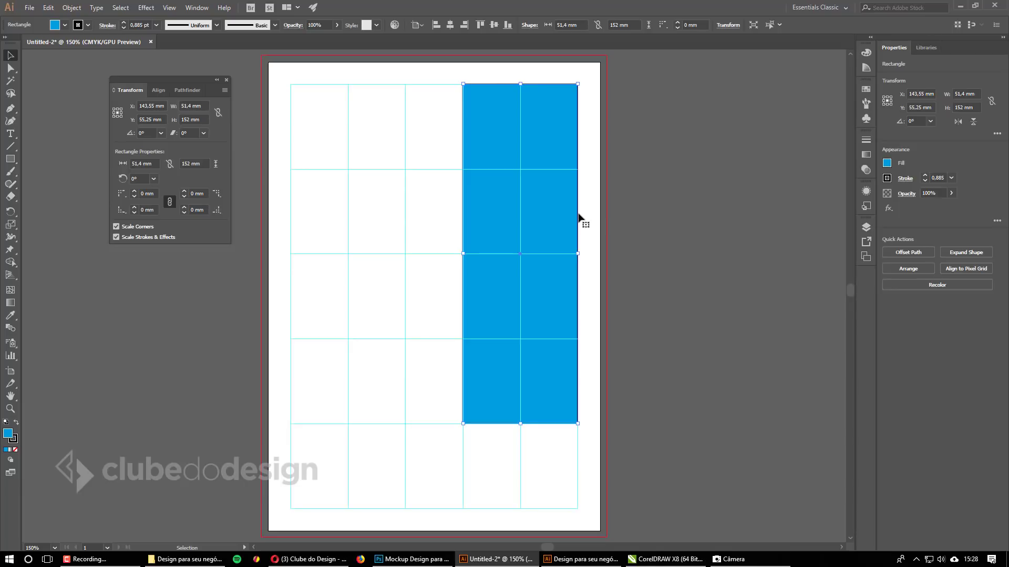
drag(577, 83, 607, 92)
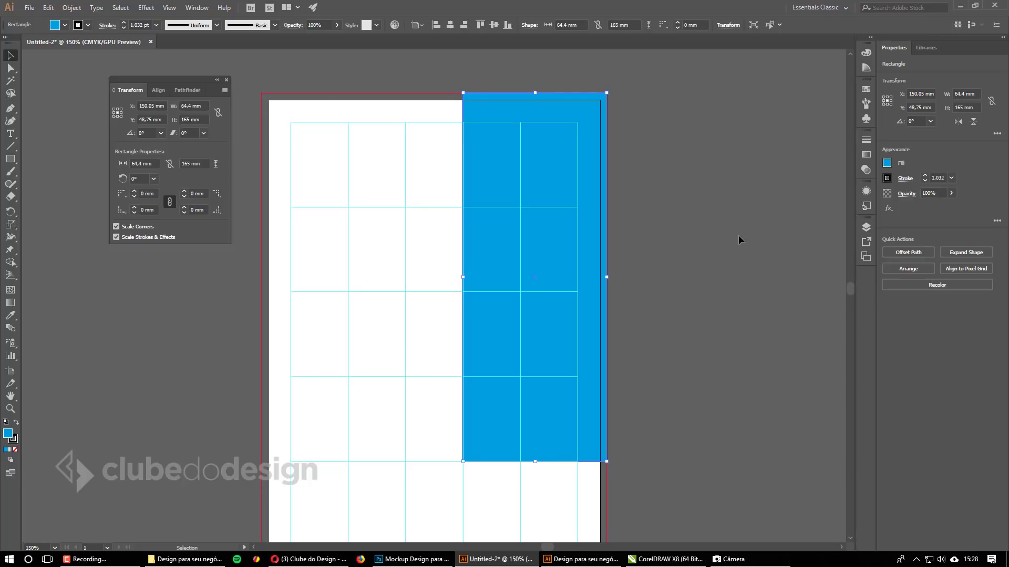
scroll(463, 275, up, 5)
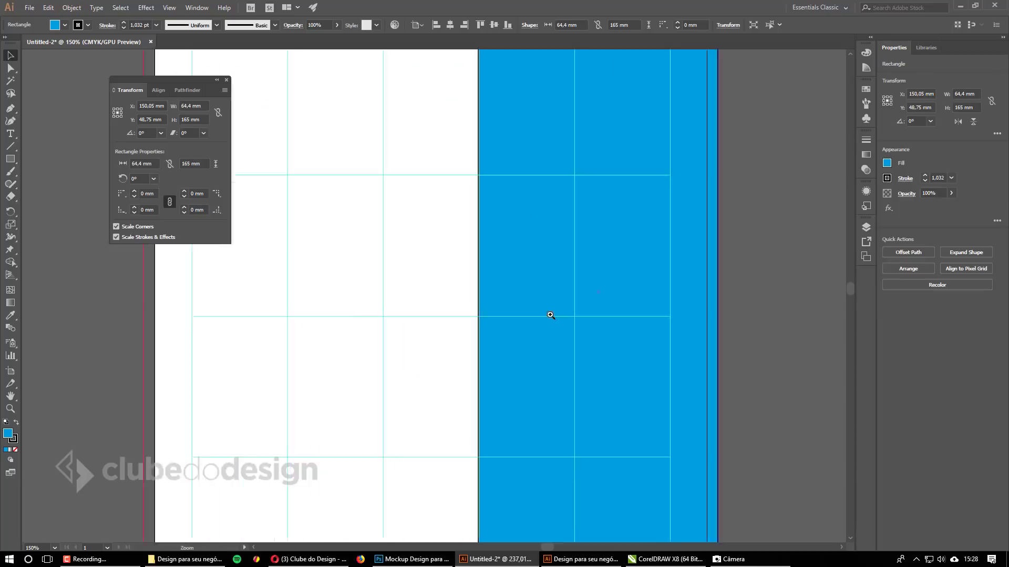
Place the adult-beard-blur photo from the project folder onto the flyer as a linked image.
key(ctrl+0)
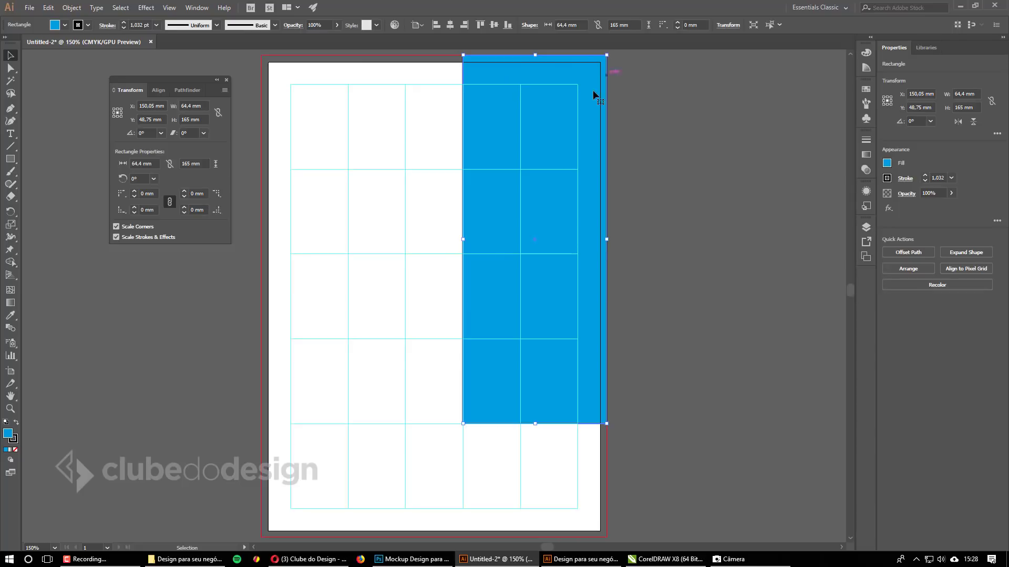
click(722, 161)
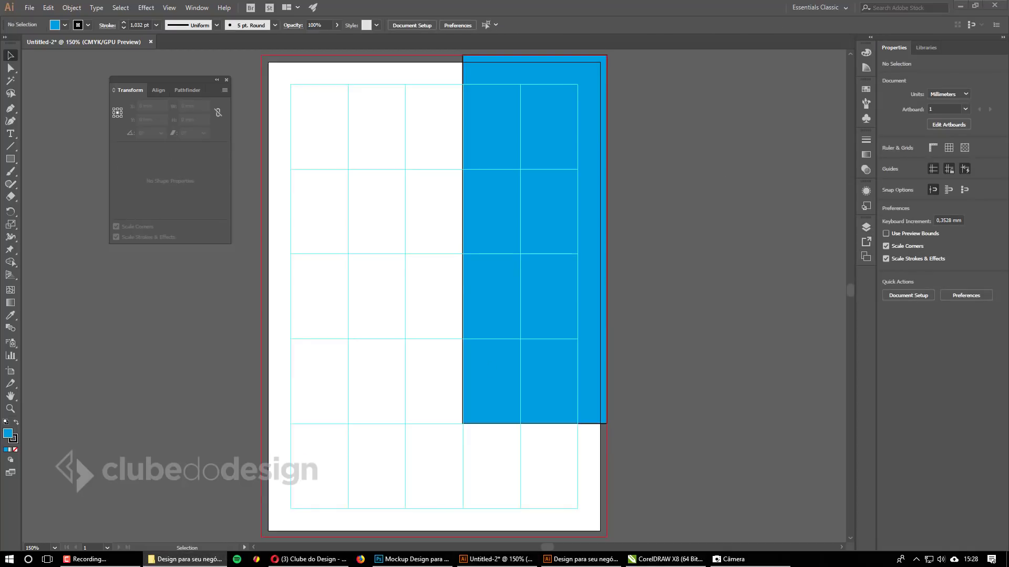
drag(158, 169, 367, 224)
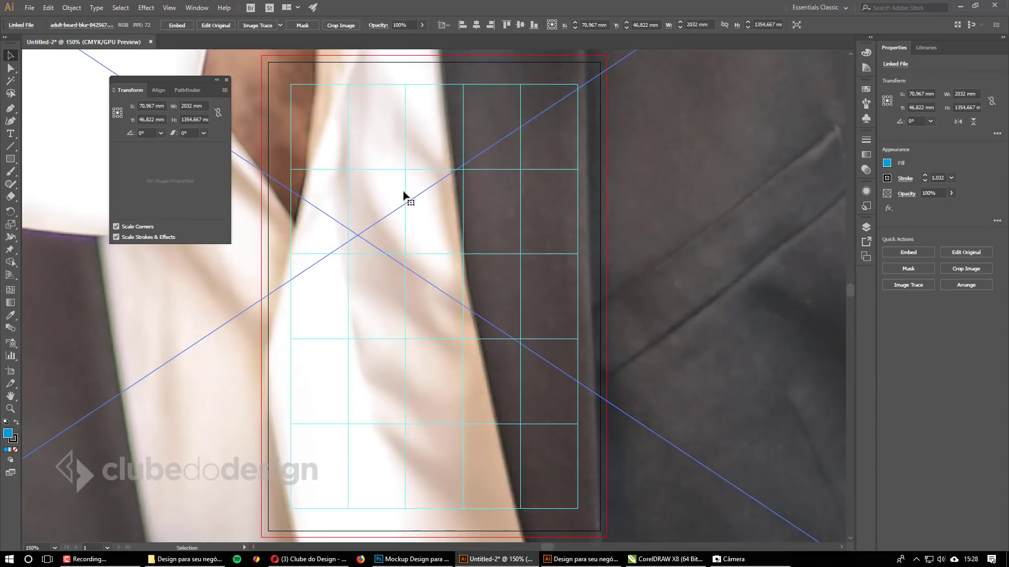
ctrl+alt+click(404, 194)
ctrl+alt+click(404, 194)
ctrl+alt+click(404, 193)
drag(474, 227, 495, 302)
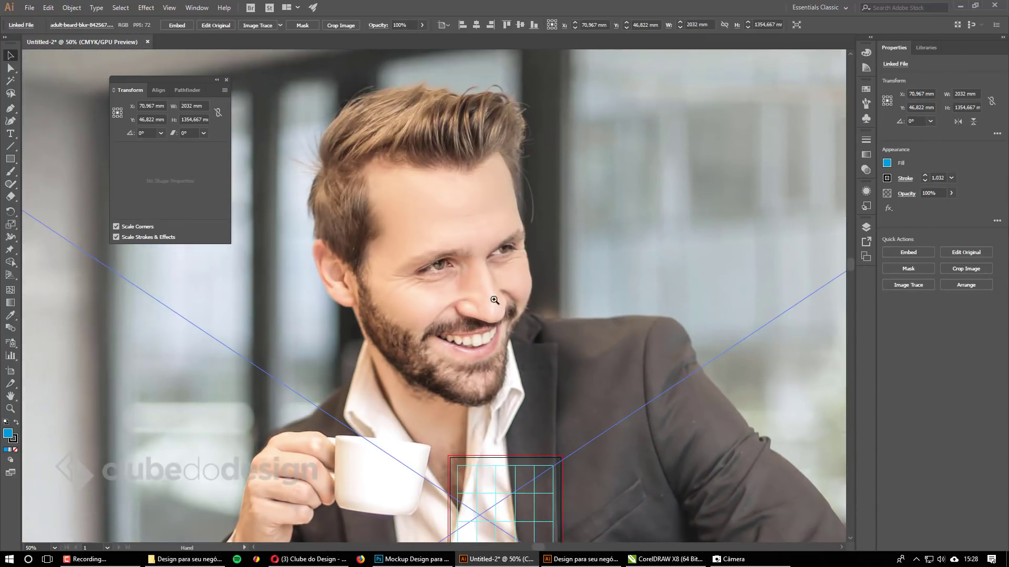
ctrl+alt+click(467, 253)
ctrl+alt+click(468, 254)
drag(310, 231, 322, 168)
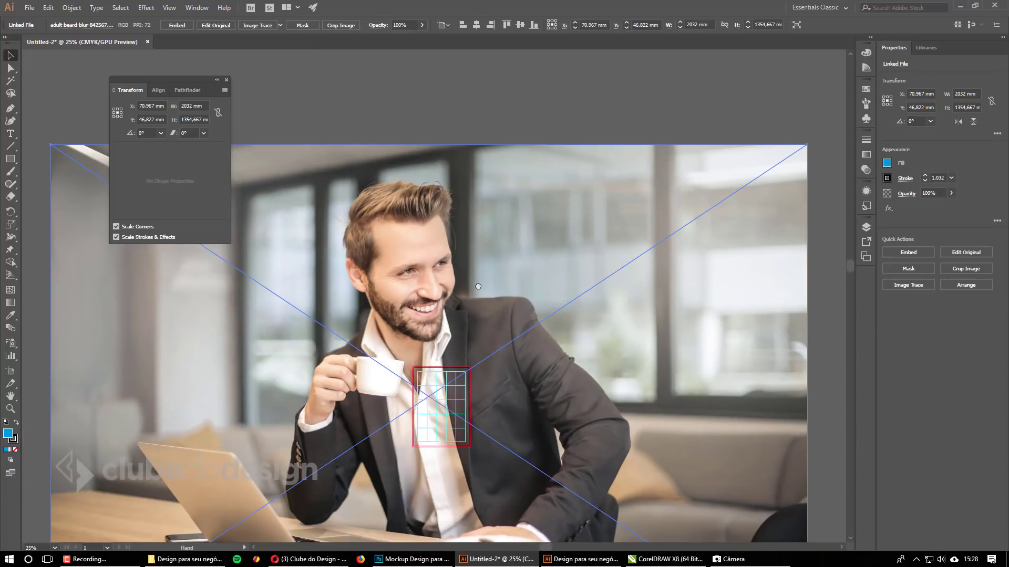
drag(427, 238, 443, 189)
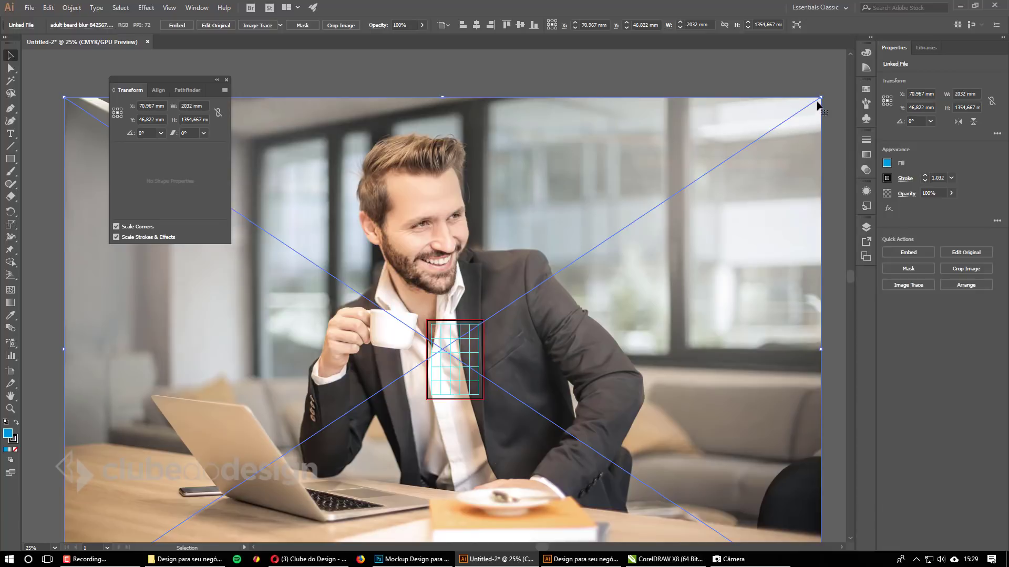
Scale the placed photo down proportionally about its centre to about 101.7 × 67.8 mm.
drag(821, 97, 494, 312)
drag(381, 300, 535, 150)
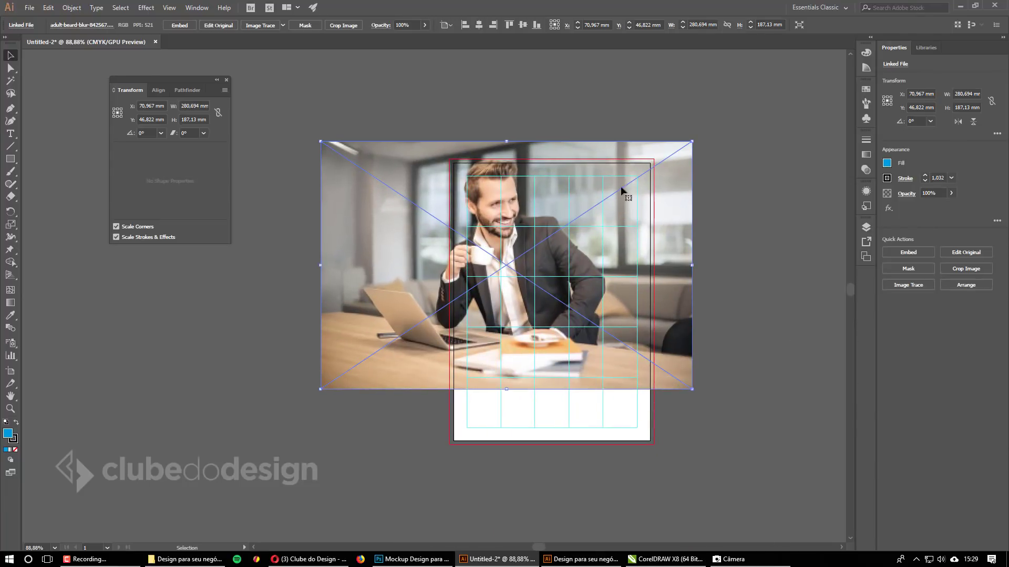
drag(692, 141, 574, 204)
ctrl+click(573, 260)
ctrl+click(573, 260)
drag(404, 295, 661, 181)
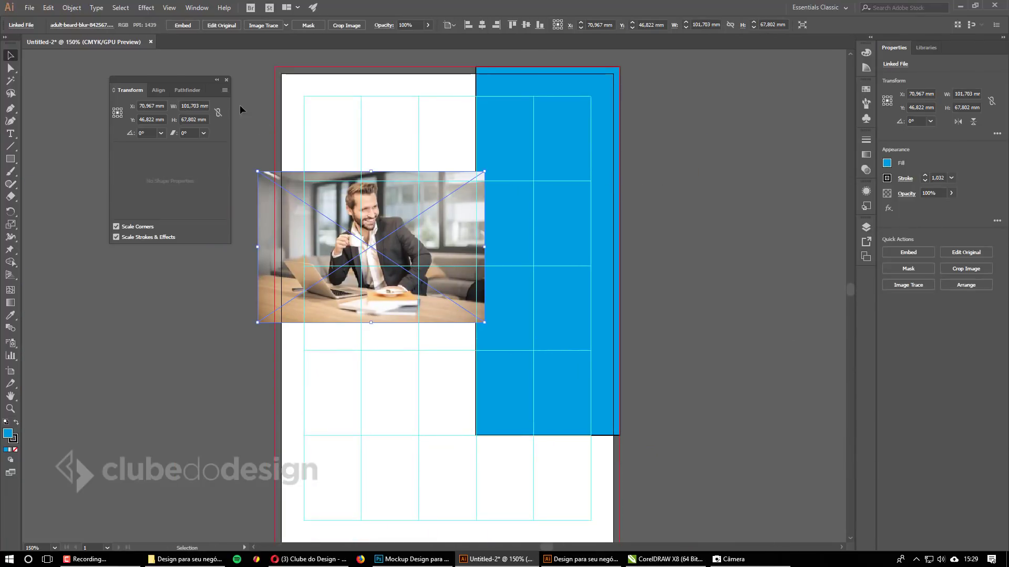
Move the photo to the flyer's upper area and enlarge it proportionally to about 253.5 × 169 mm, covering the blue rectangle.
drag(205, 88, 146, 91)
drag(389, 207, 496, 99)
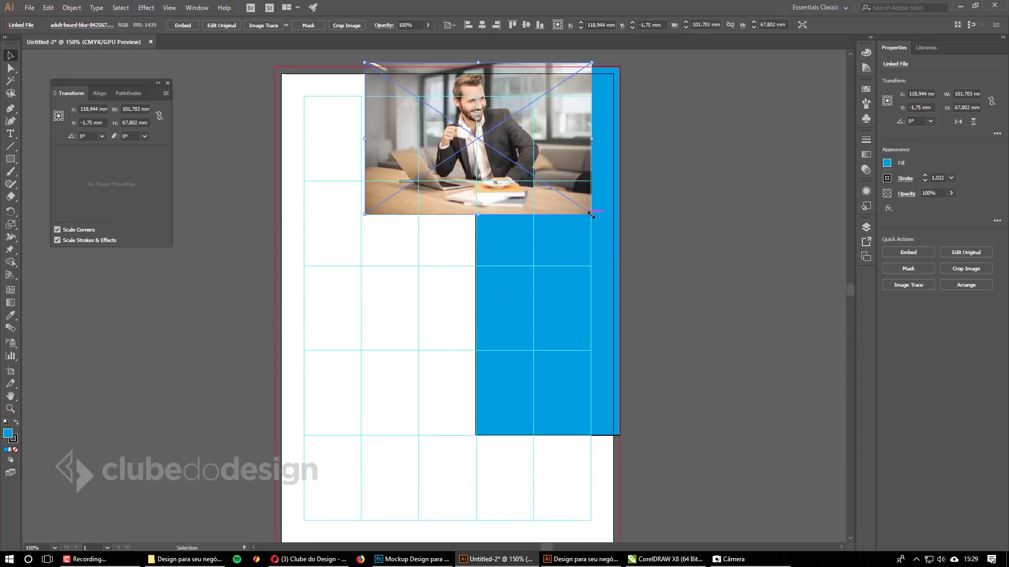
drag(591, 215, 742, 442)
drag(404, 189, 532, 190)
drag(648, 188, 482, 149)
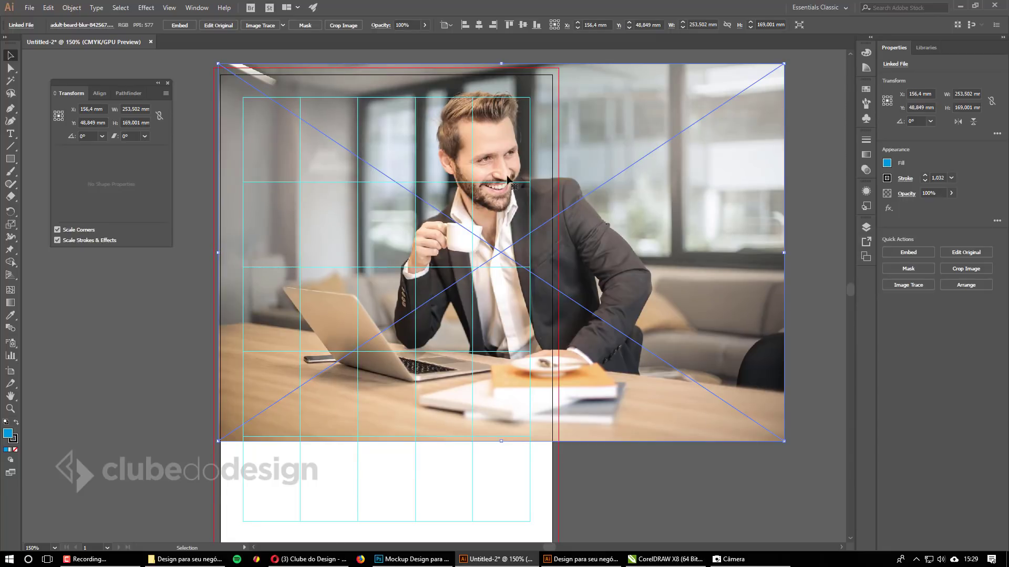
drag(575, 282, 628, 219)
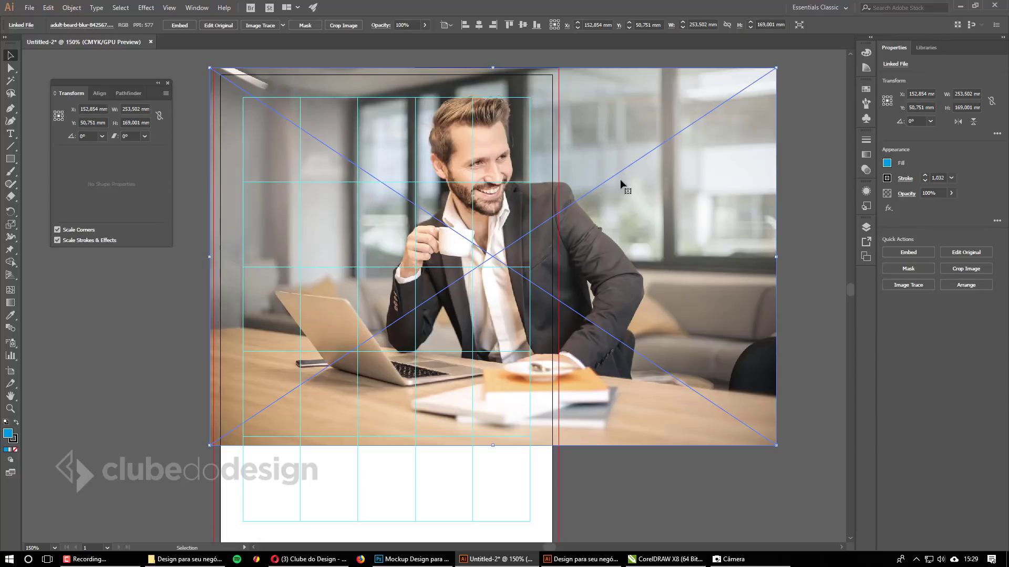
drag(557, 184, 597, 195)
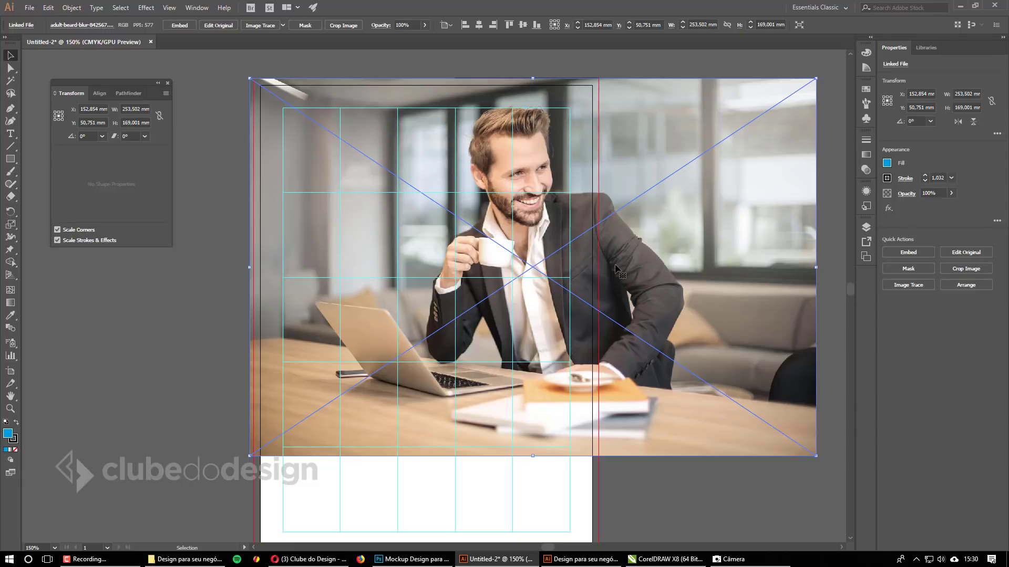
Send the photo behind the blue rectangle and nudge it to about X 151.9, Y 48.75 mm.
key(a)
key(ctrl+bracketleft)
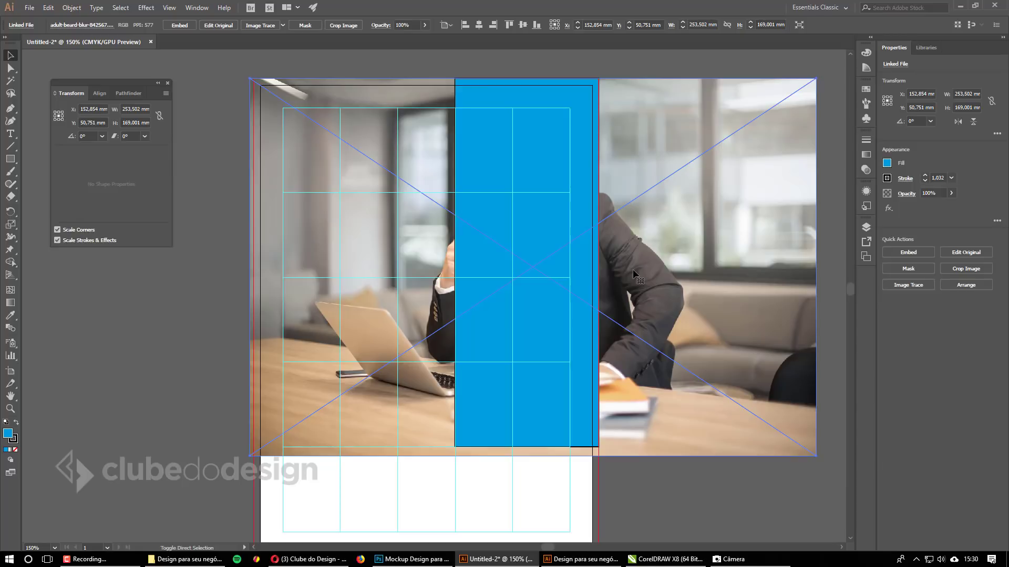
key(v)
drag(646, 230, 644, 225)
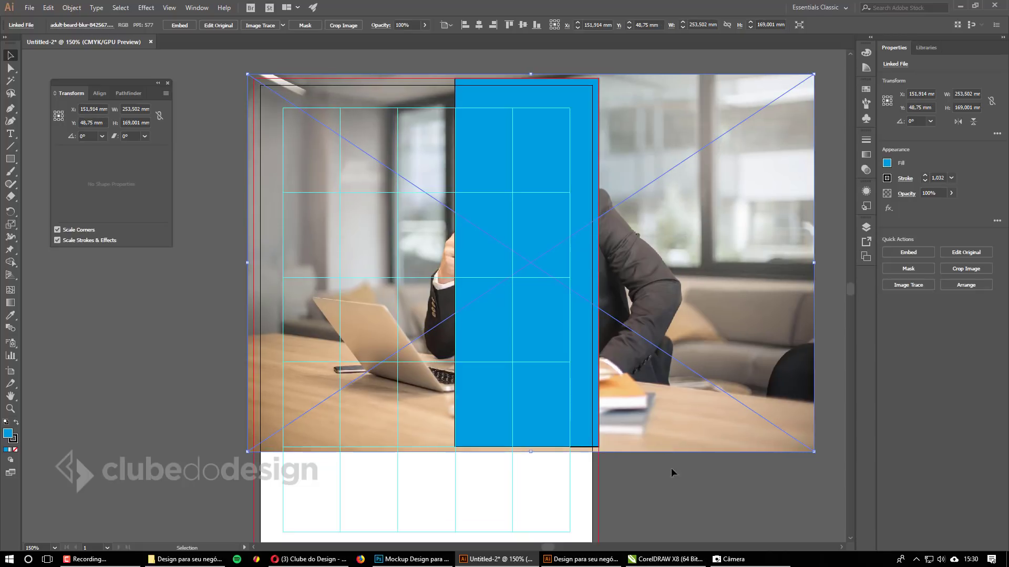
Make a clipping mask from the photo and the blue rectangle so the rectangle crops the photo.
shift+click(556, 291)
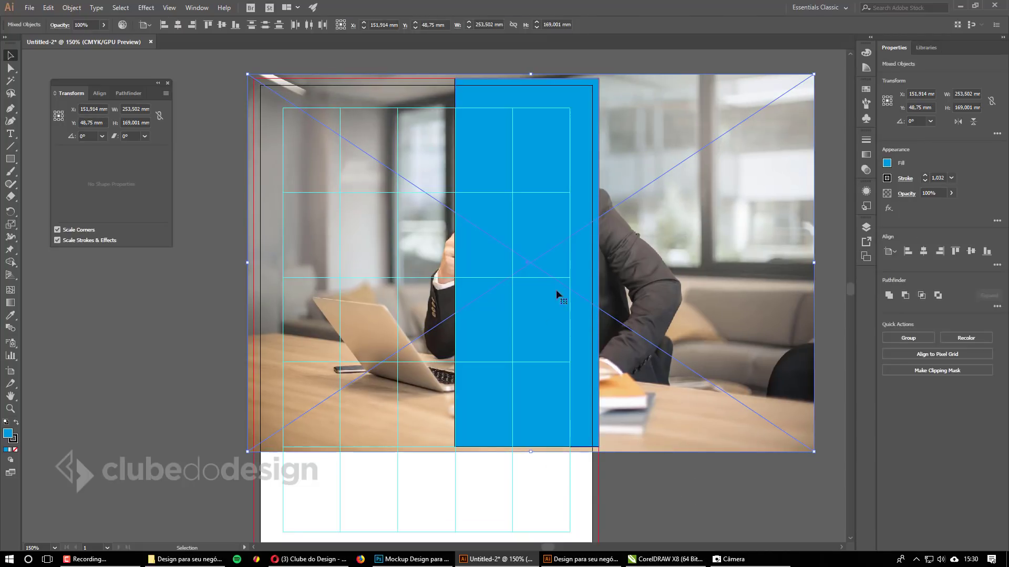
click(657, 496)
click(680, 398)
shift+click(548, 363)
key(ctrl+7)
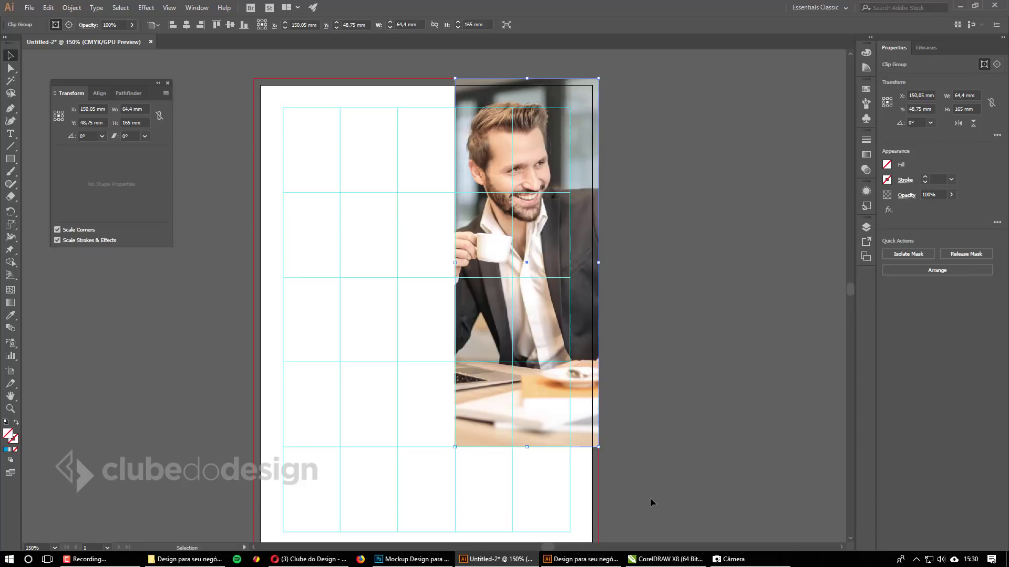
Inside the clip group, reflect the photo across the vertical axis and shift it left to about X 143.55 mm.
double_click(555, 237)
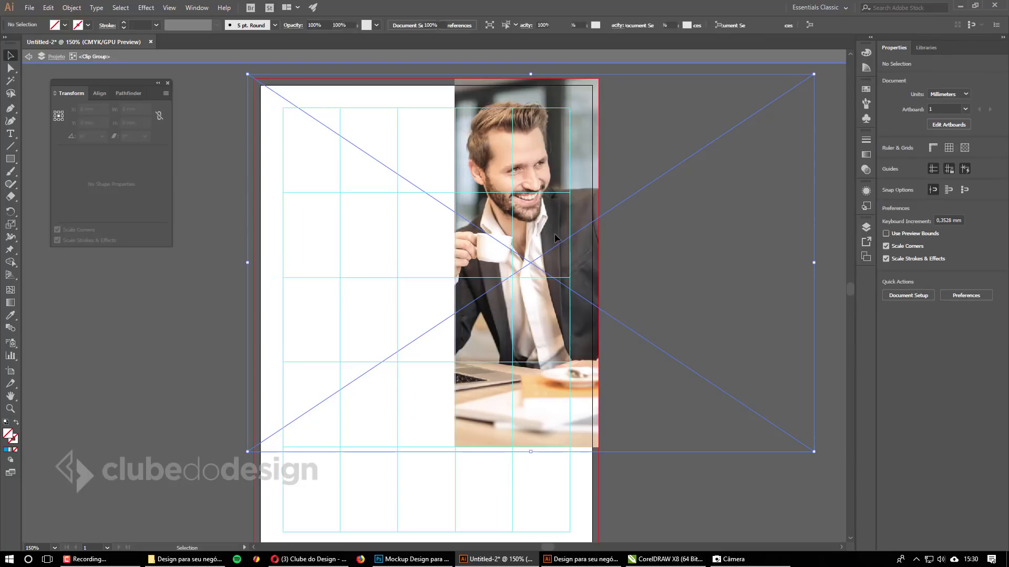
click(555, 238)
right_click(557, 239)
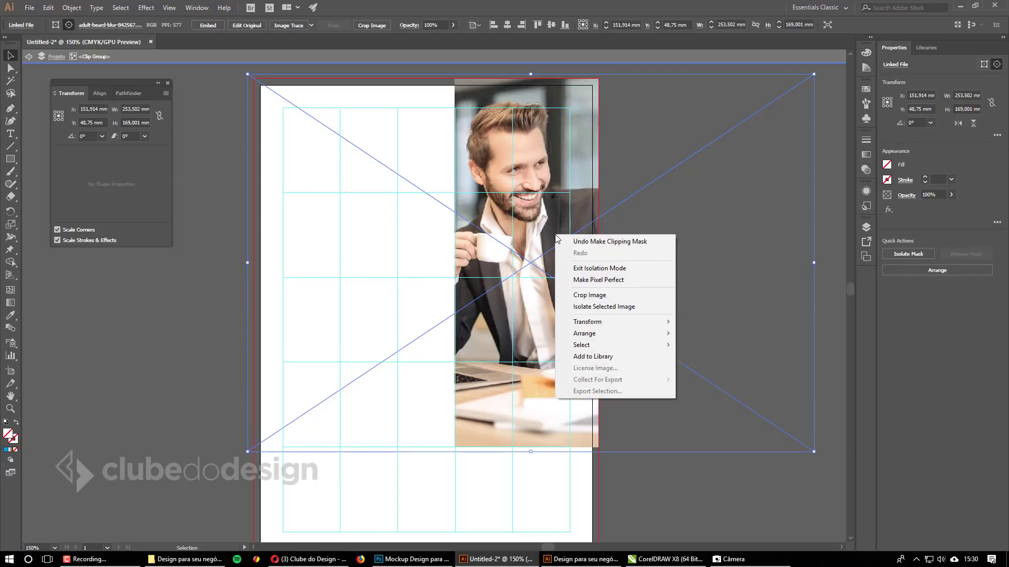
mouse_move(603, 325)
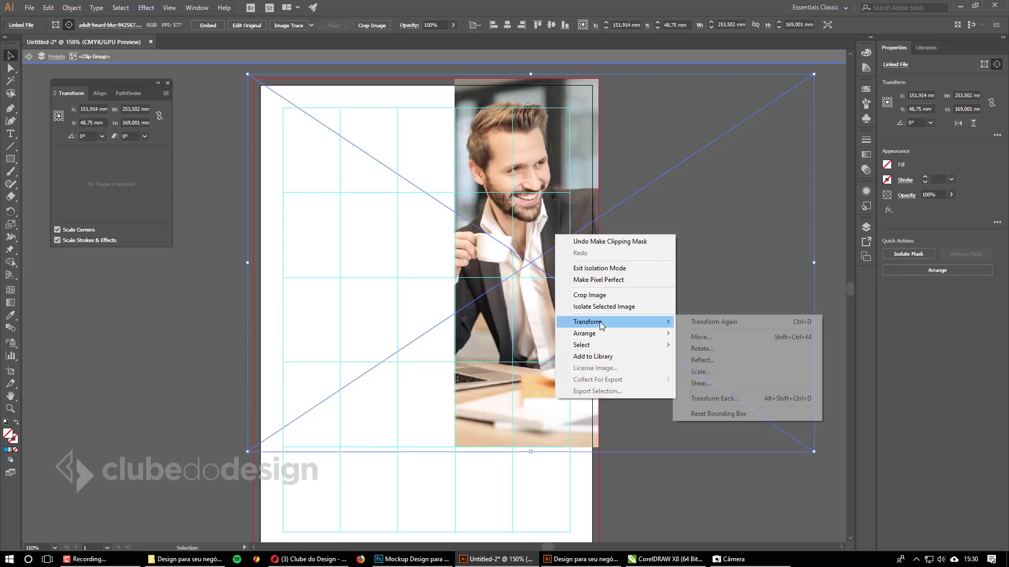
click(704, 360)
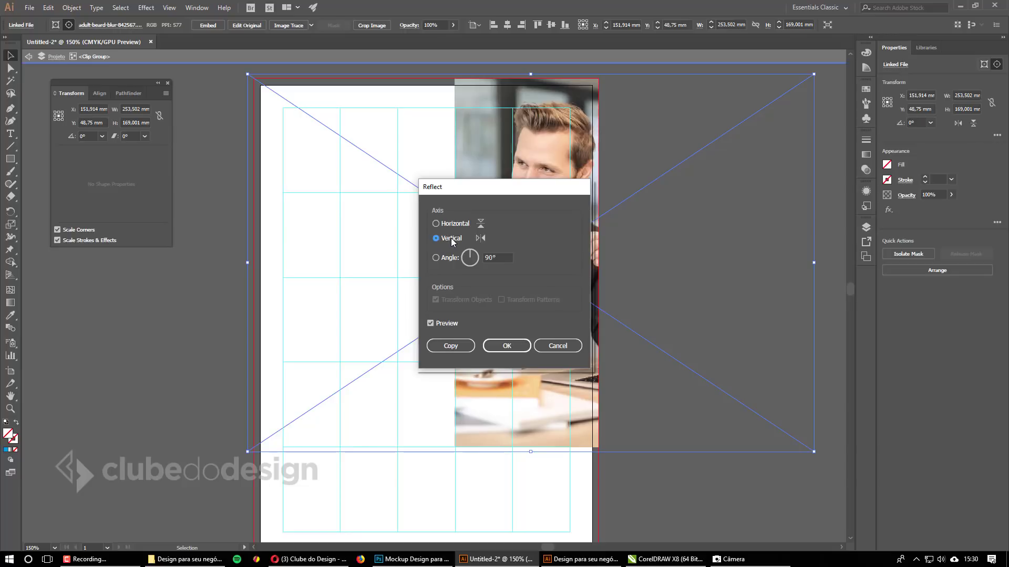
drag(516, 185, 337, 191)
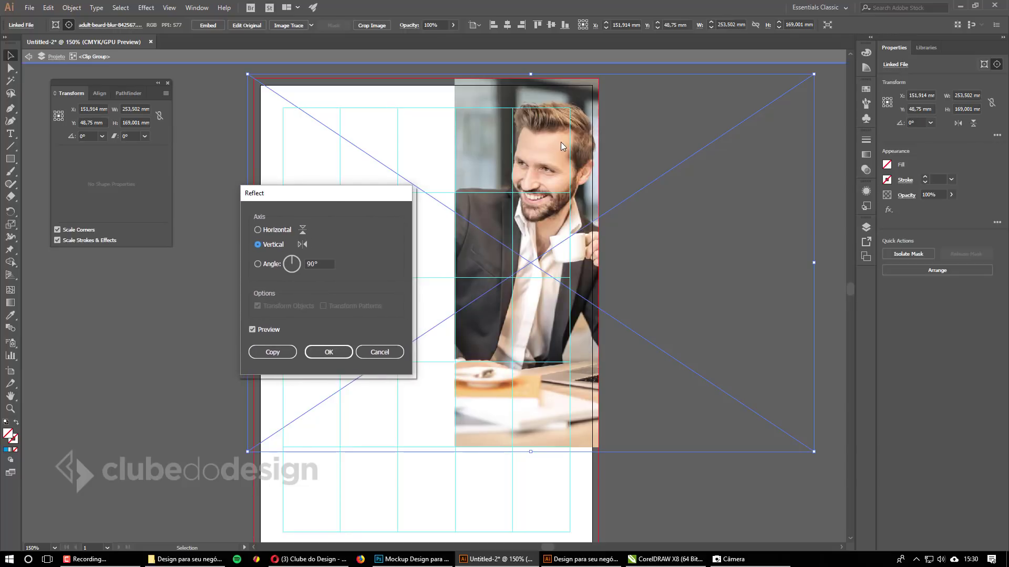
click(342, 355)
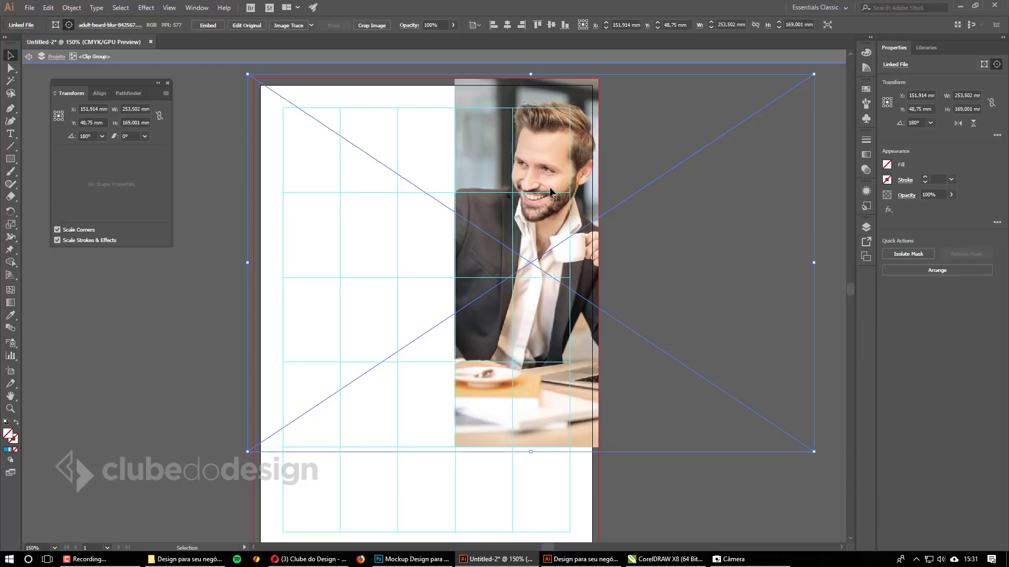
drag(551, 192, 533, 190)
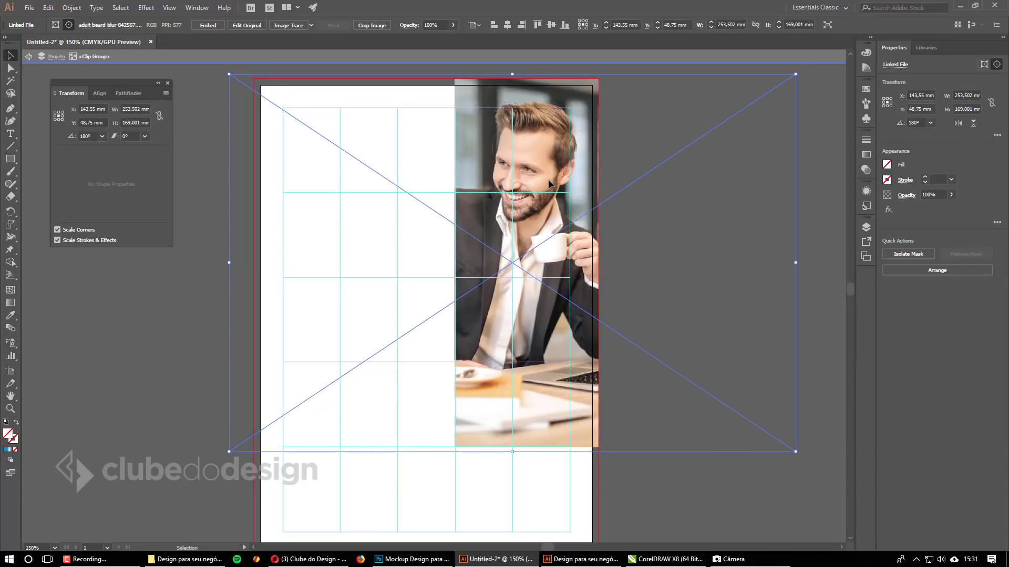
double_click(817, 226)
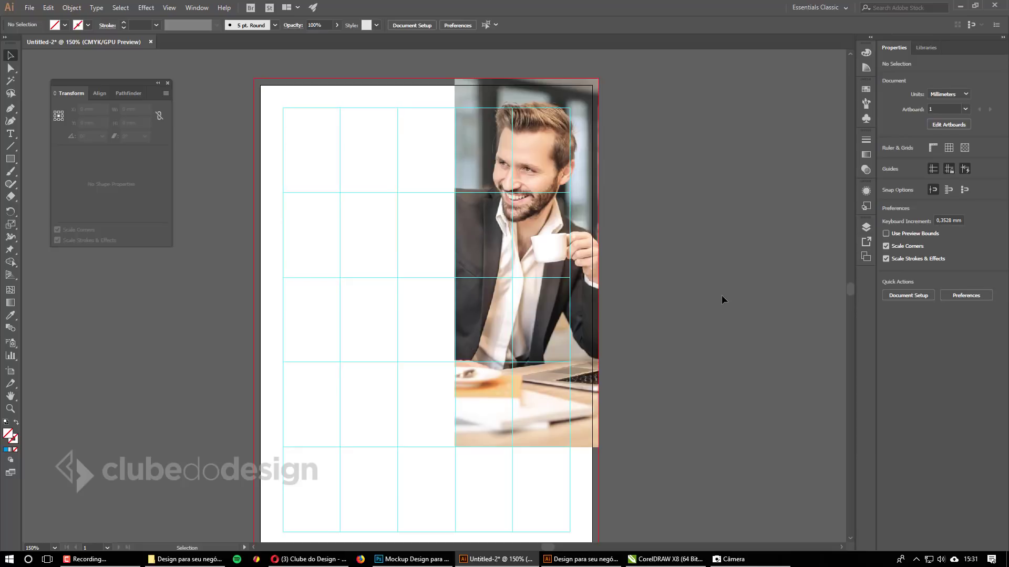
double_click(545, 231)
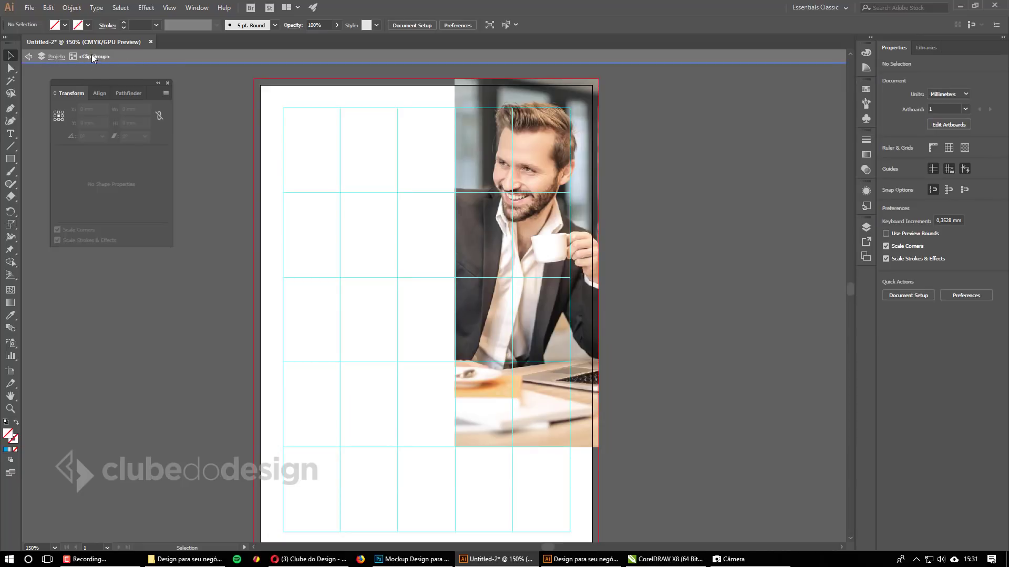
click(29, 57)
click(29, 57)
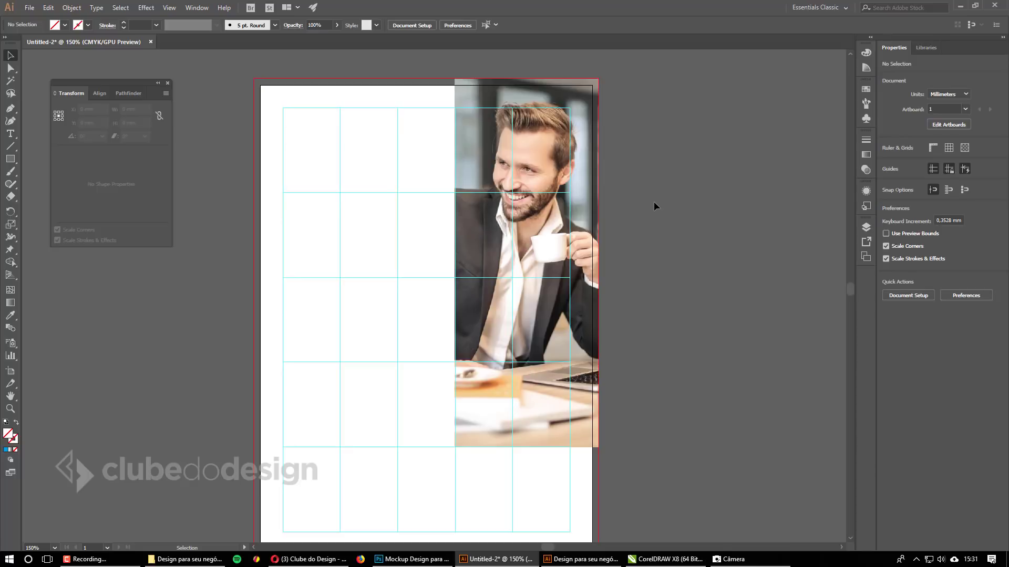
Add the three-line headline "DESIGN / PARA SEU / NEGÓCIO" at the left margin guide in the grid's top row.
key(t)
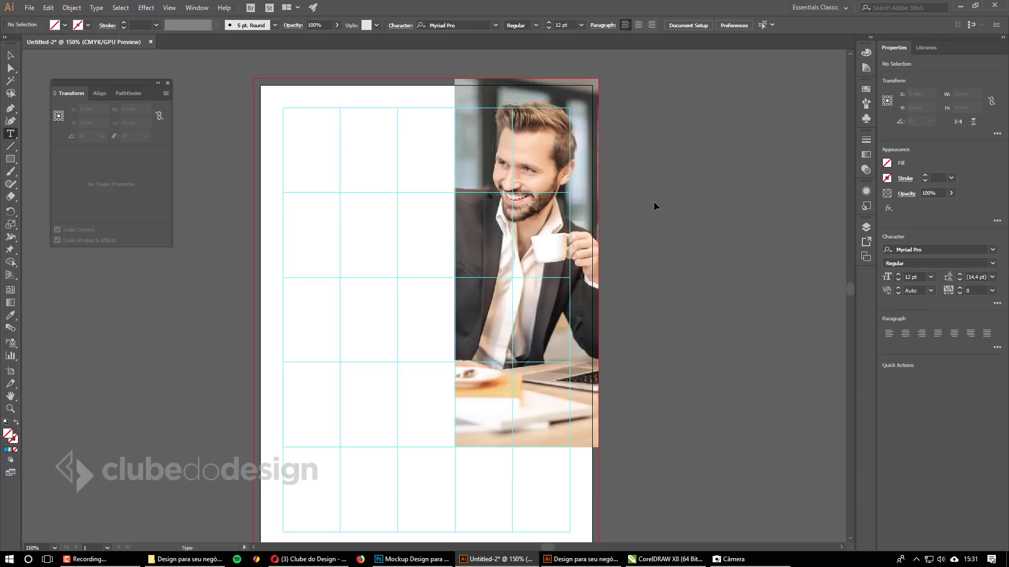
click(290, 149)
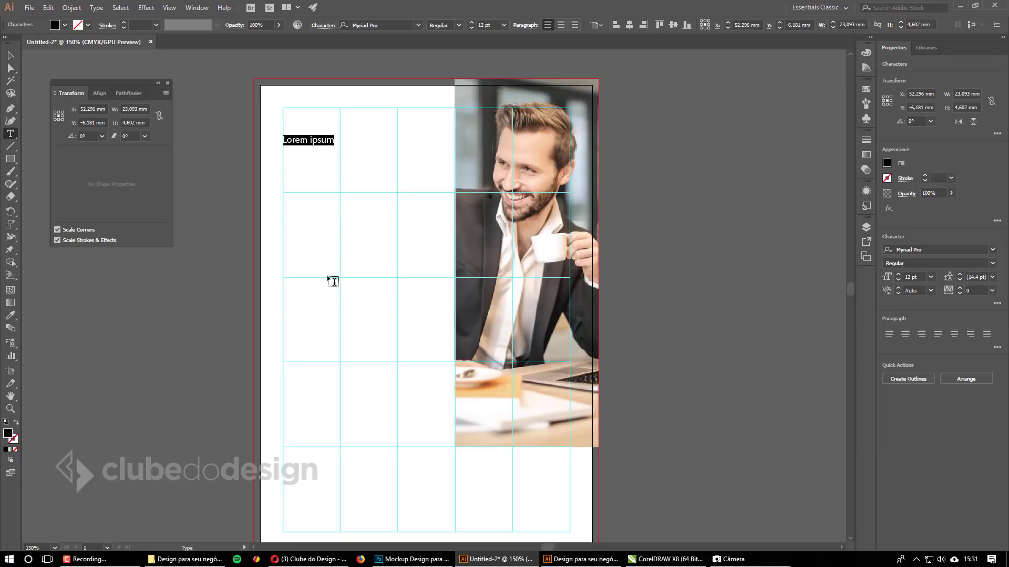
text(DESIGN)
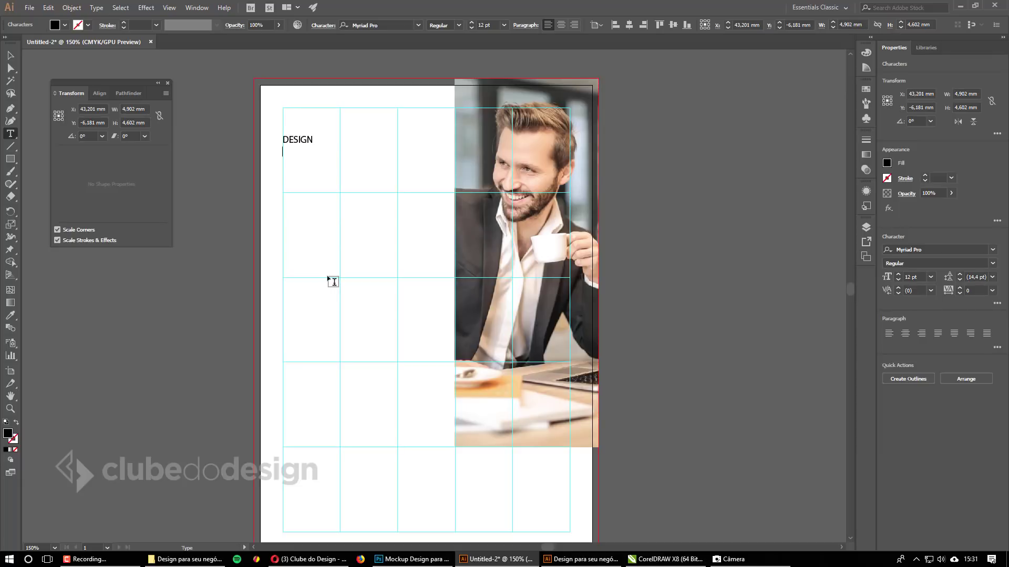
key(Return)
text(PARA SEU)
key(Return)
text(NEGÓCIO)
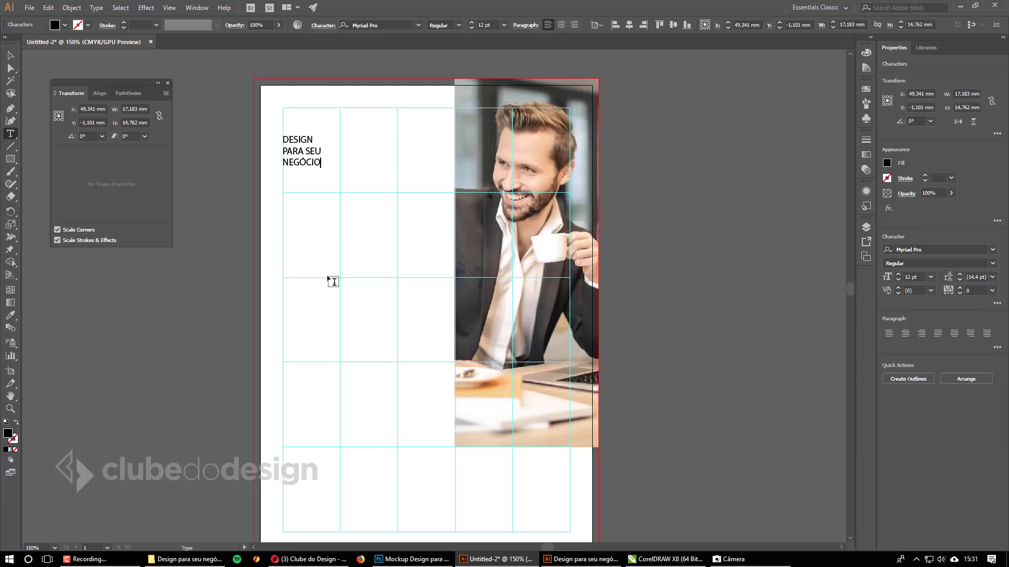
key(Escape)
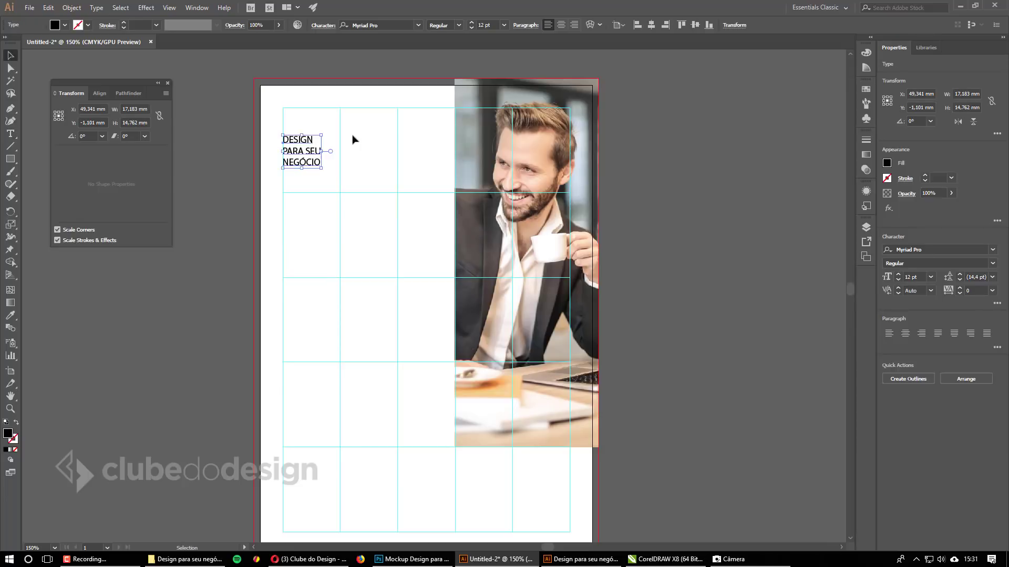
Enlarge the headline to about 50.68 pt across the three left columns and place it against the left margin guide.
drag(323, 170, 474, 275)
drag(378, 156, 377, 147)
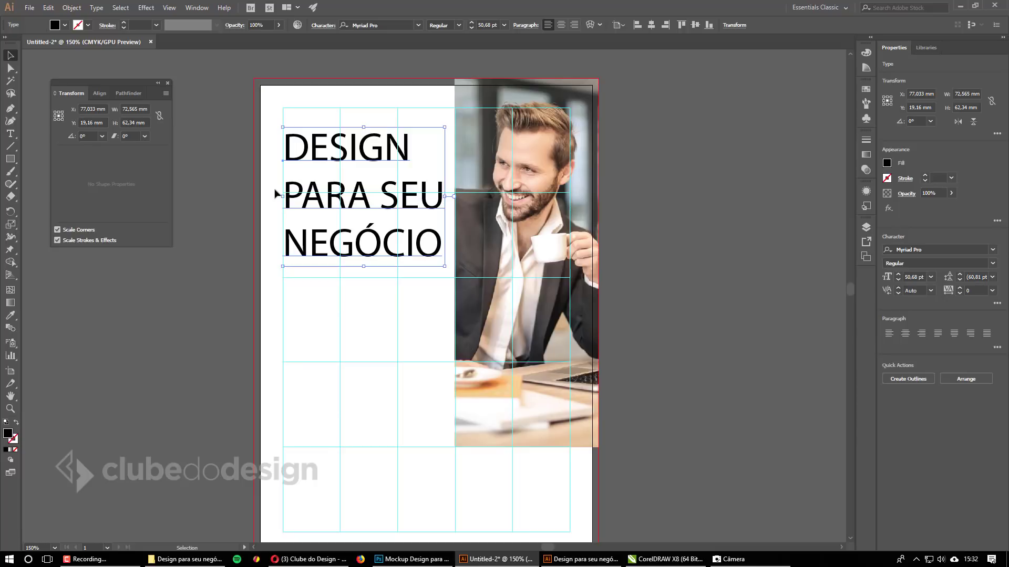
key(alt+Tab)
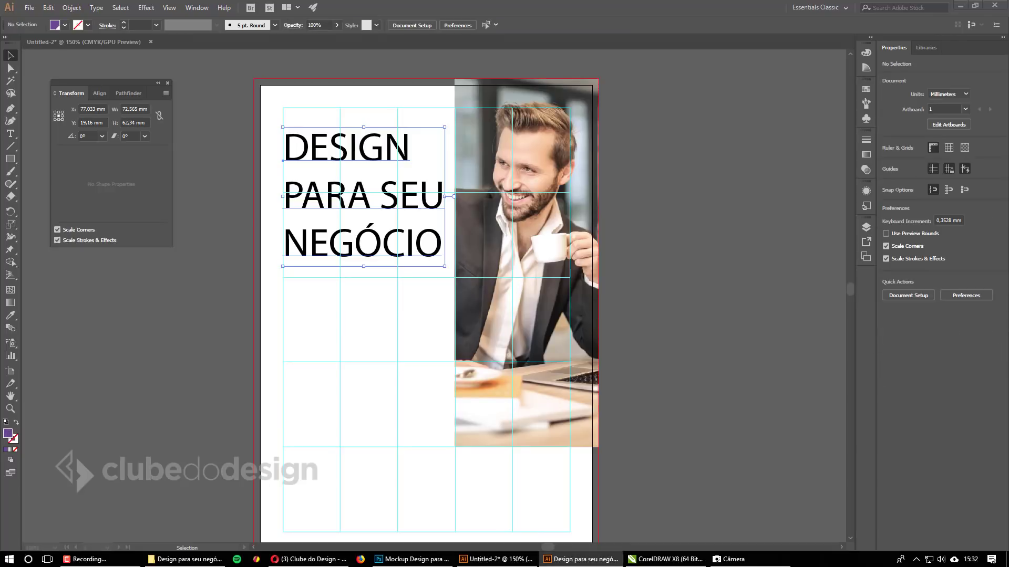
key(alt+Tab)
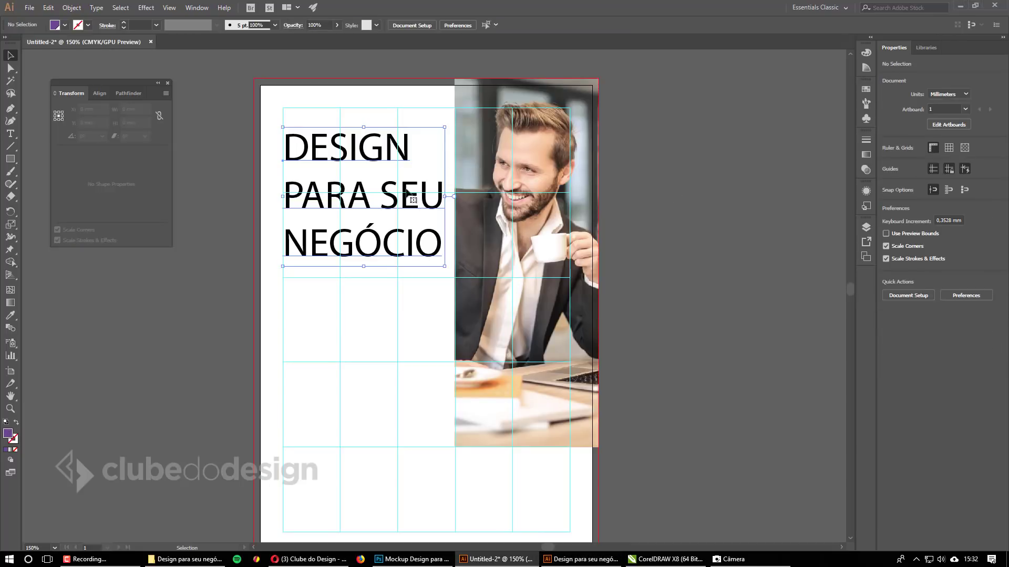
click(390, 200)
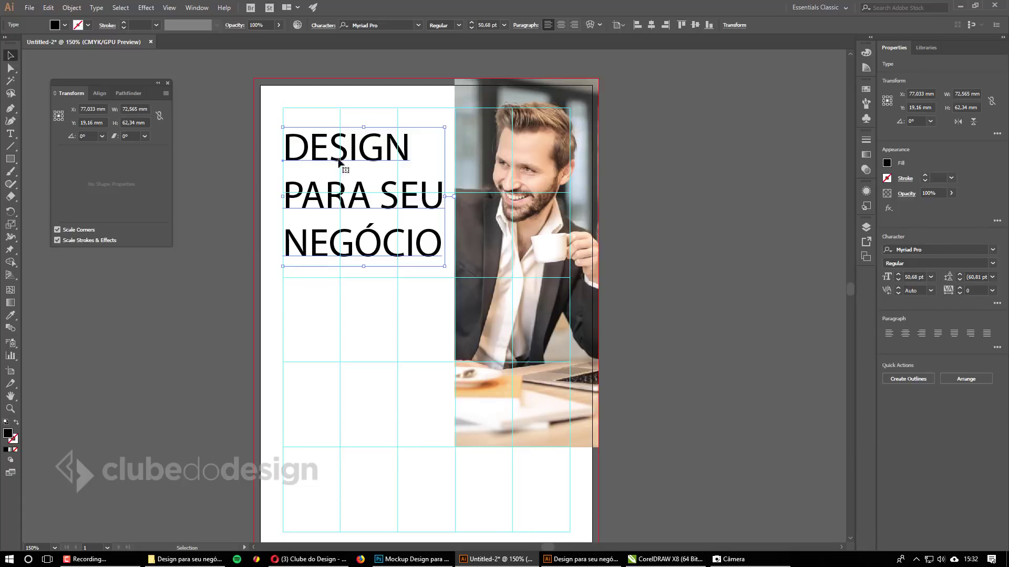
Try the headline in Times New Roman, scaled down to about 44.69 pt to fit the three left columns.
click(384, 24)
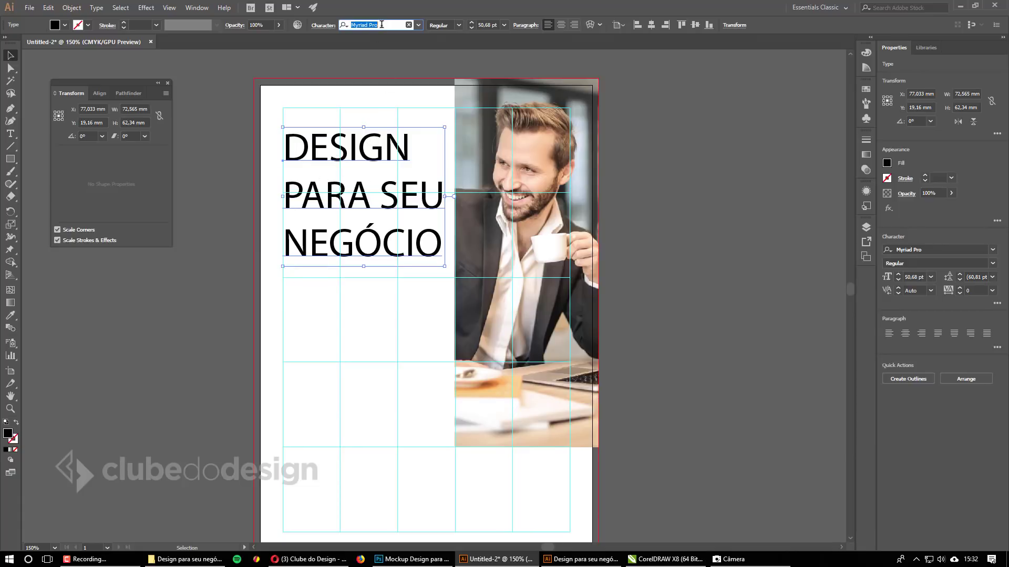
text(times)
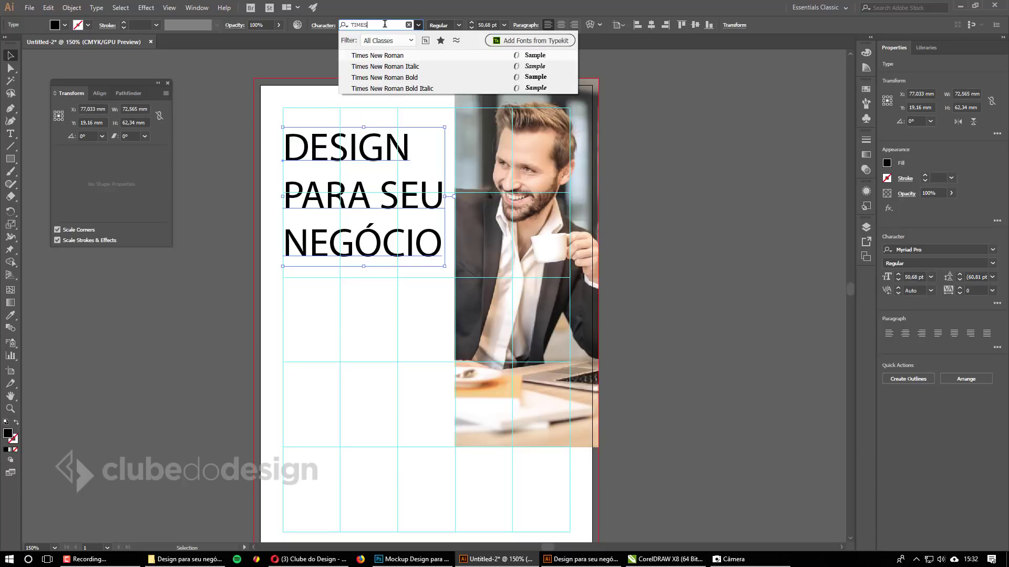
click(382, 61)
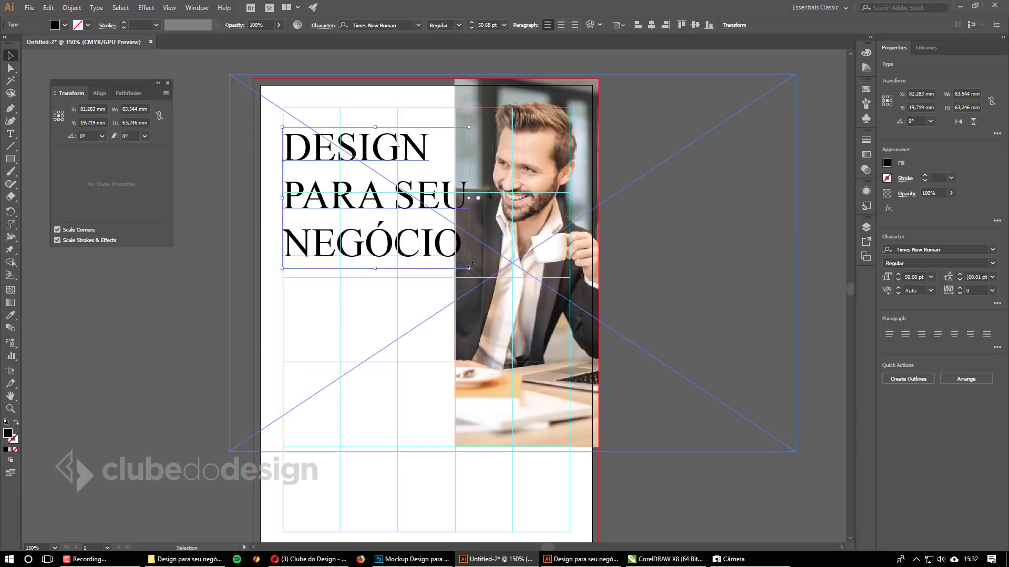
drag(468, 268, 447, 264)
click(707, 231)
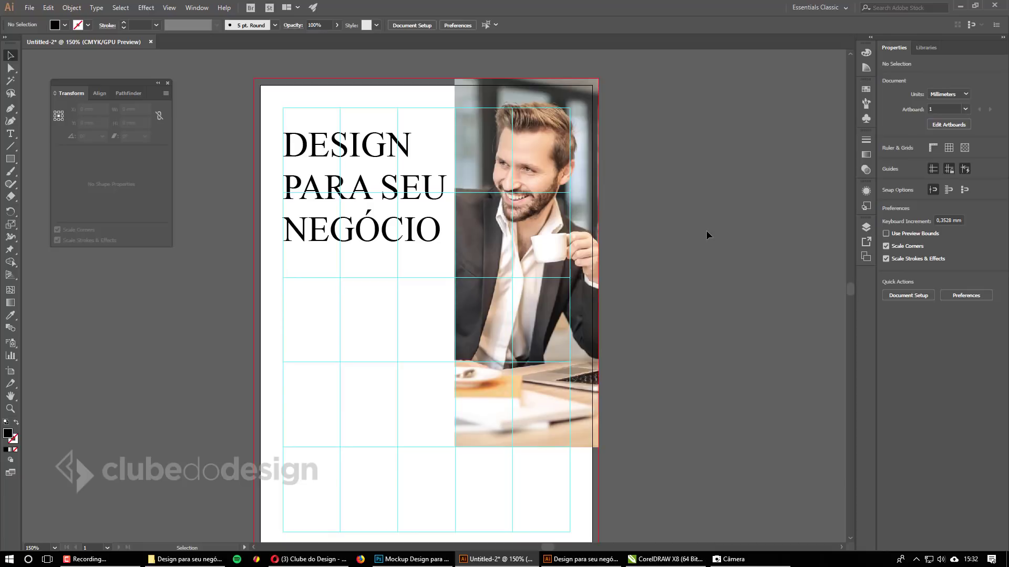
Change the headline's font to Open Sans Extrabold and scale it down to about 42.13 pt within the three left columns.
click(394, 233)
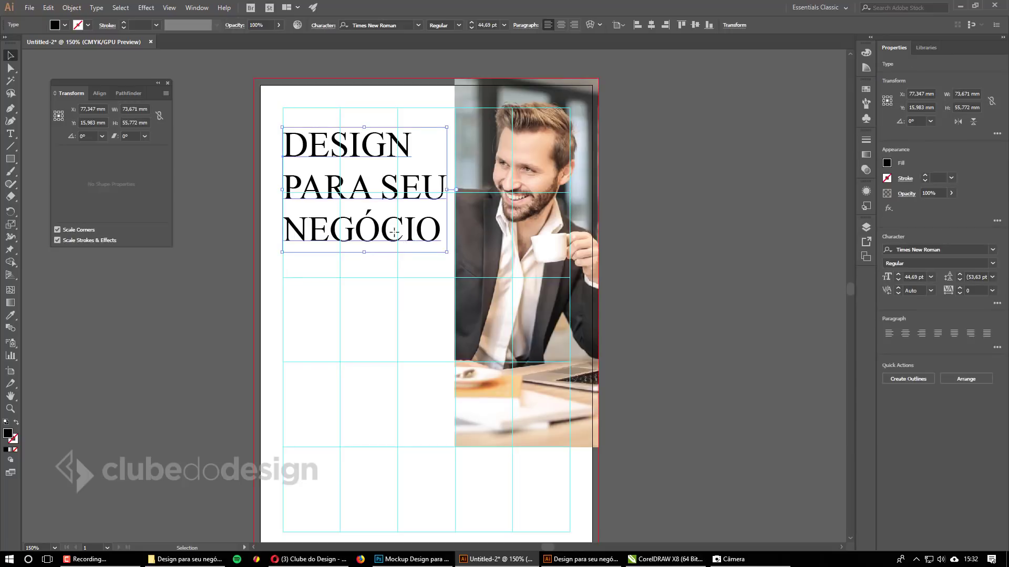
click(404, 24)
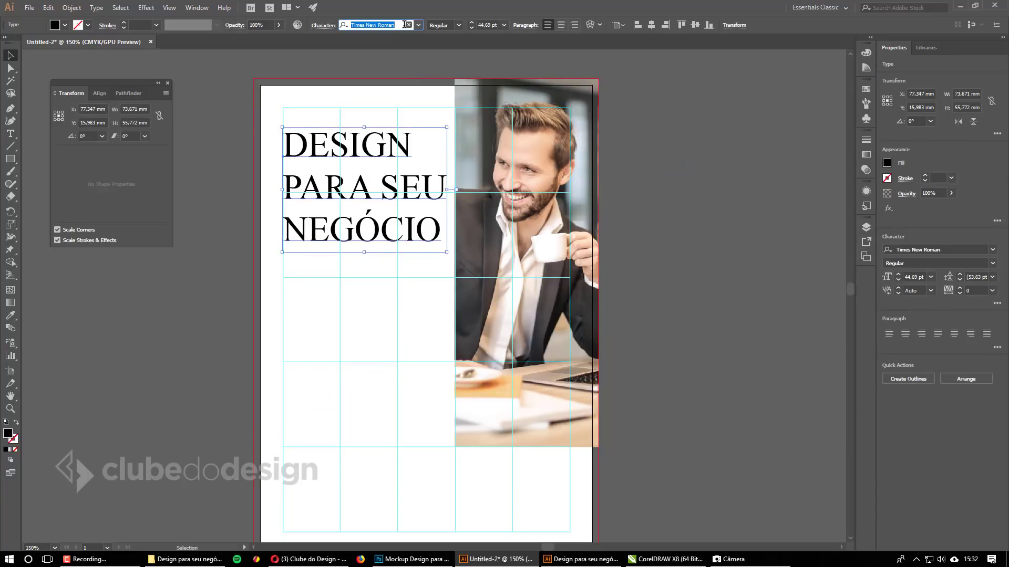
click(418, 24)
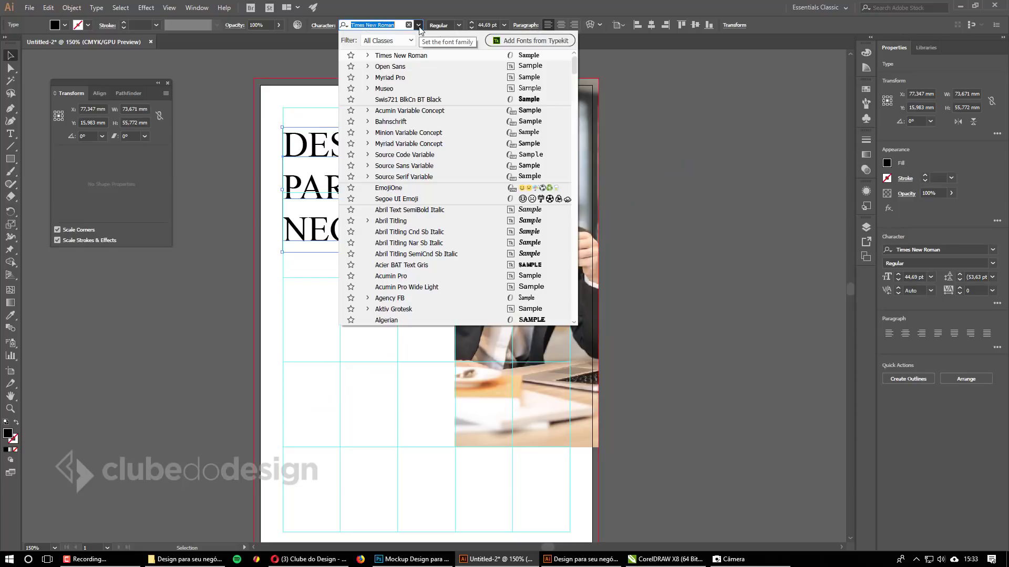
click(397, 68)
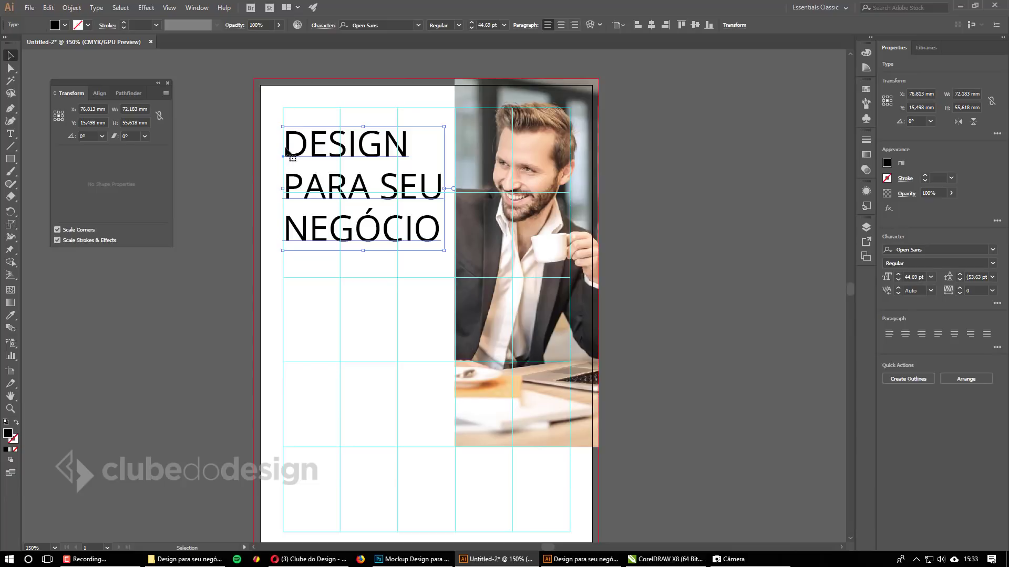
click(459, 25)
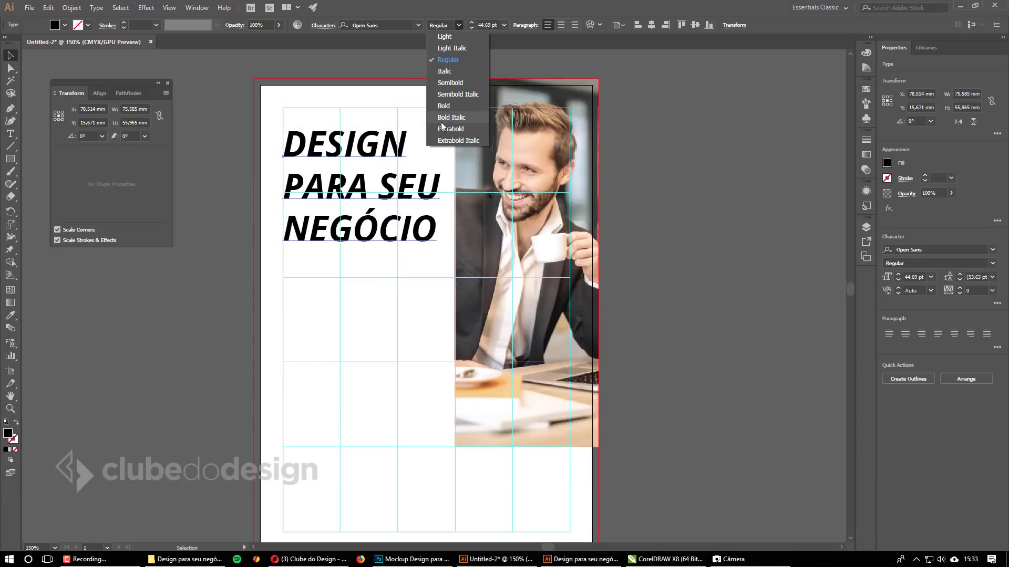
click(451, 135)
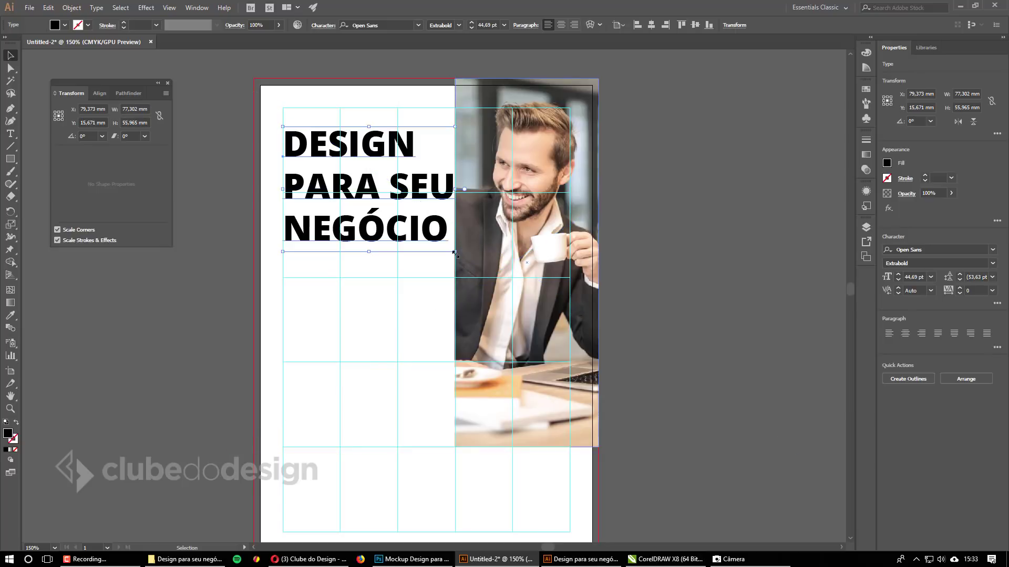
drag(455, 254, 446, 244)
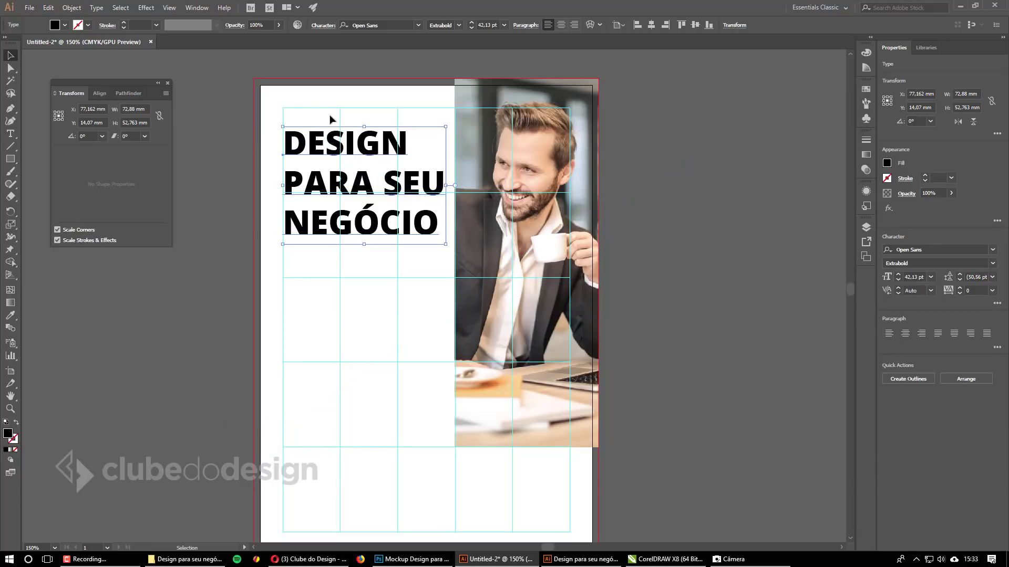
Draw a black rectangle about 77.1 × 75.5 mm over the three left columns of the top two grid rows, and delete it.
key(m)
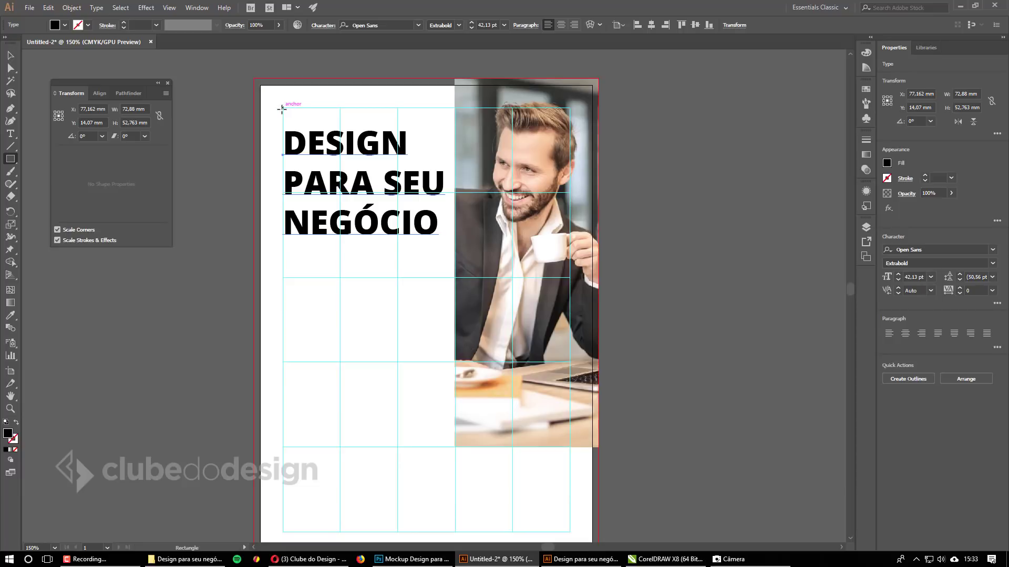
drag(281, 109, 455, 279)
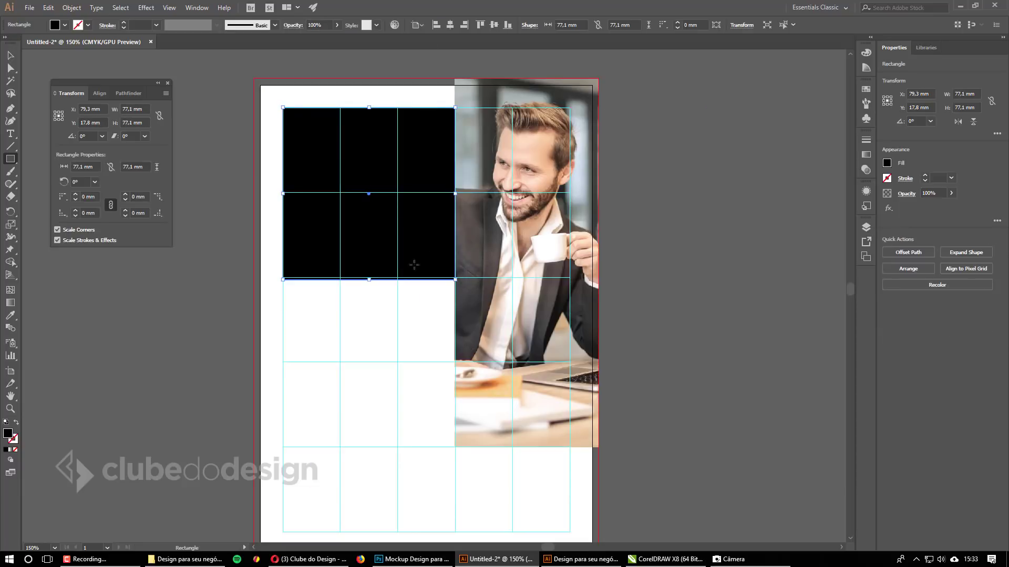
drag(369, 279, 366, 276)
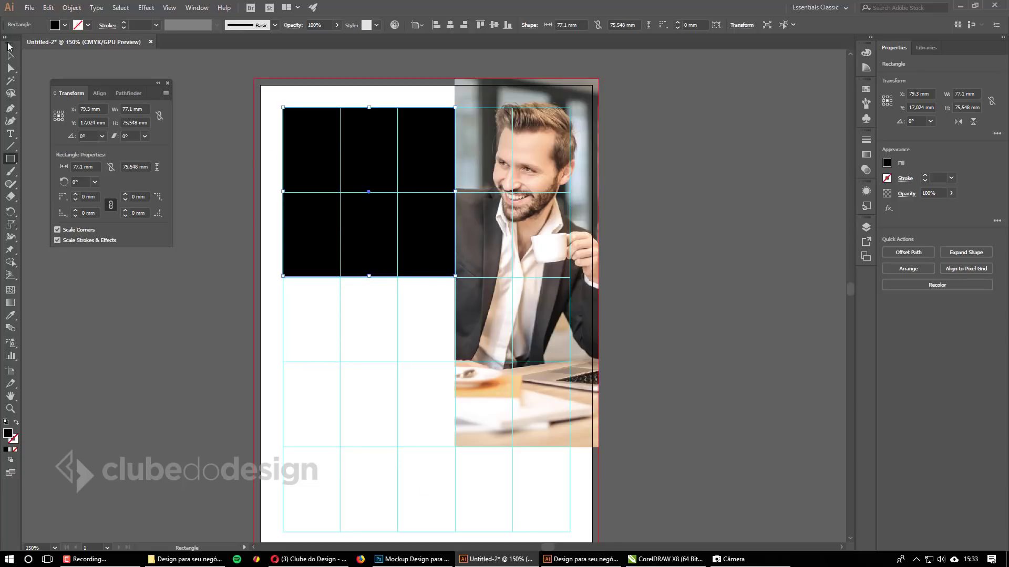
key(v)
key(Delete)
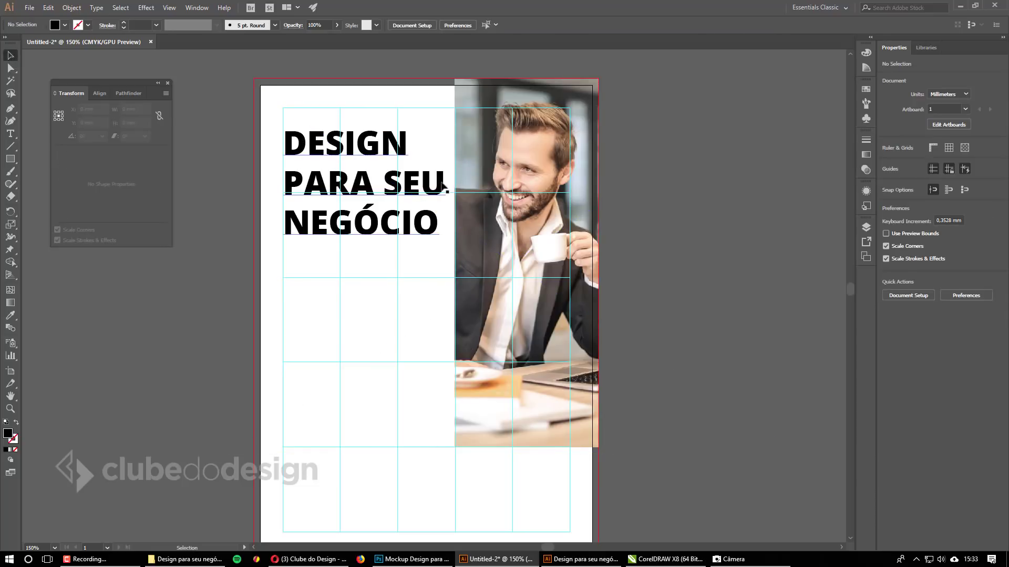
Scale the headline up slightly to about 42.32 pt and hide the guides.
click(444, 187)
drag(447, 245, 450, 245)
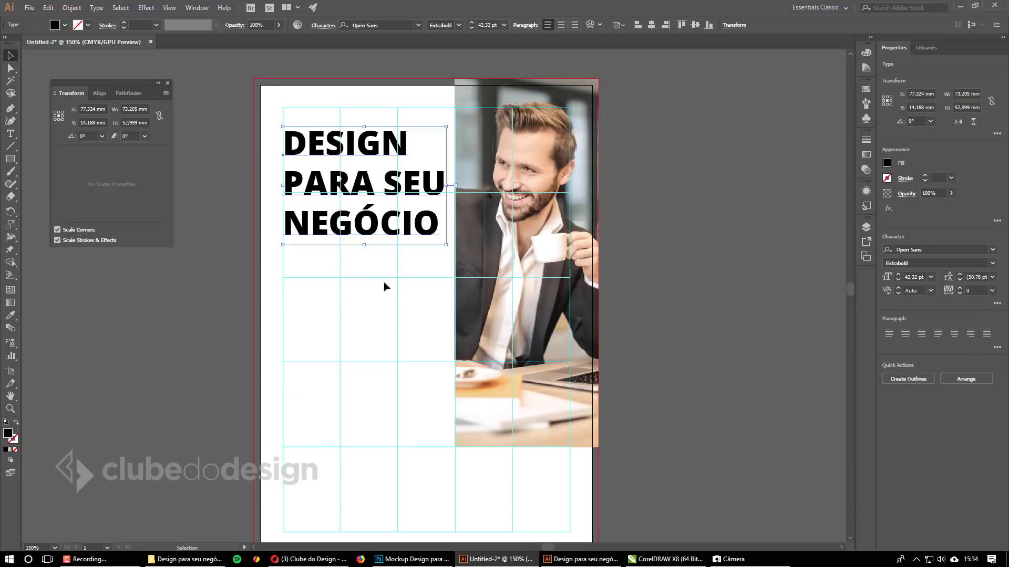
click(664, 220)
key(ctrl+semicolon)
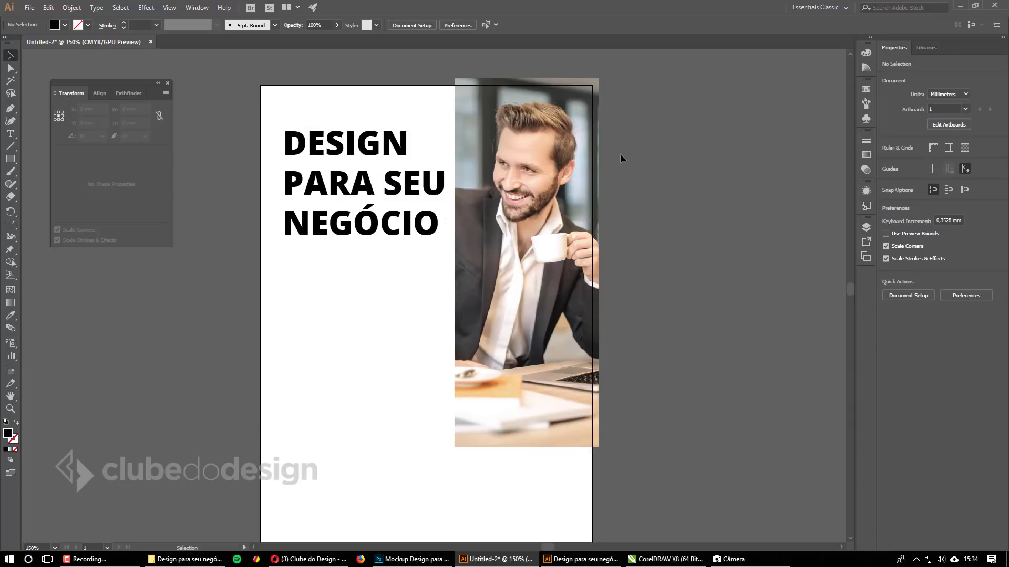
Check the headline's character settings against the finished flyer document and set its font size to 42 pt.
click(375, 192)
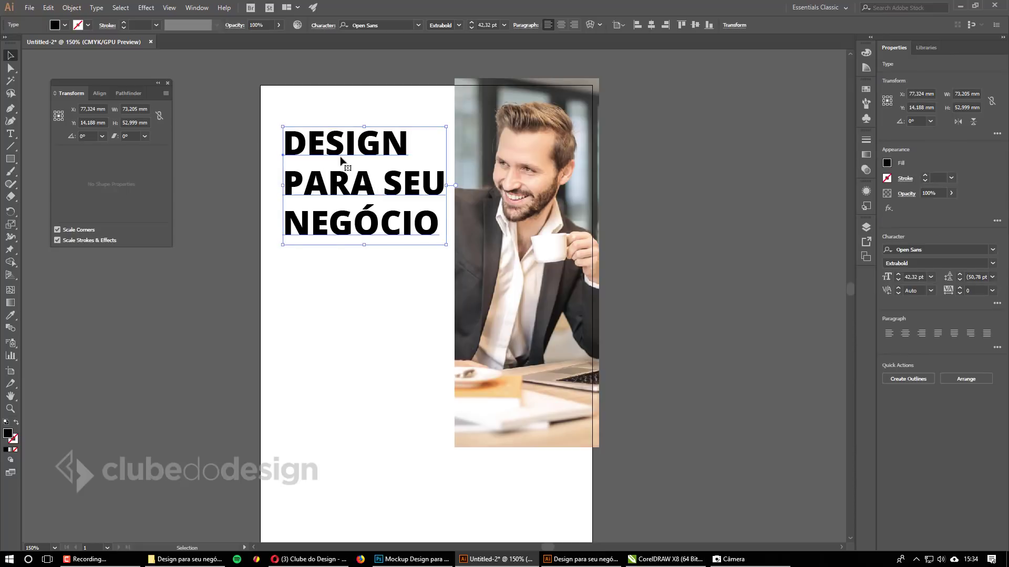
click(322, 26)
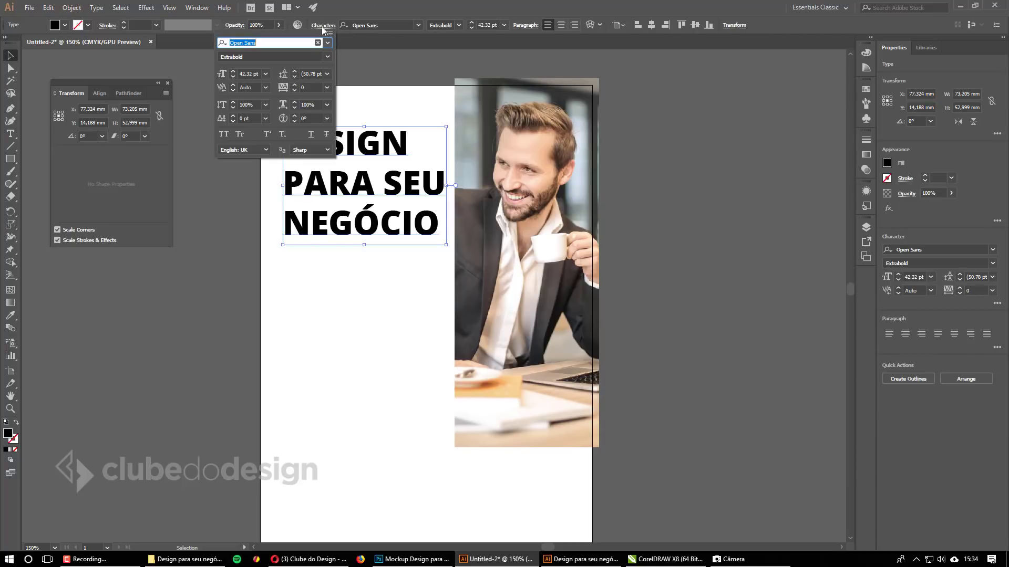
click(306, 74)
click(382, 160)
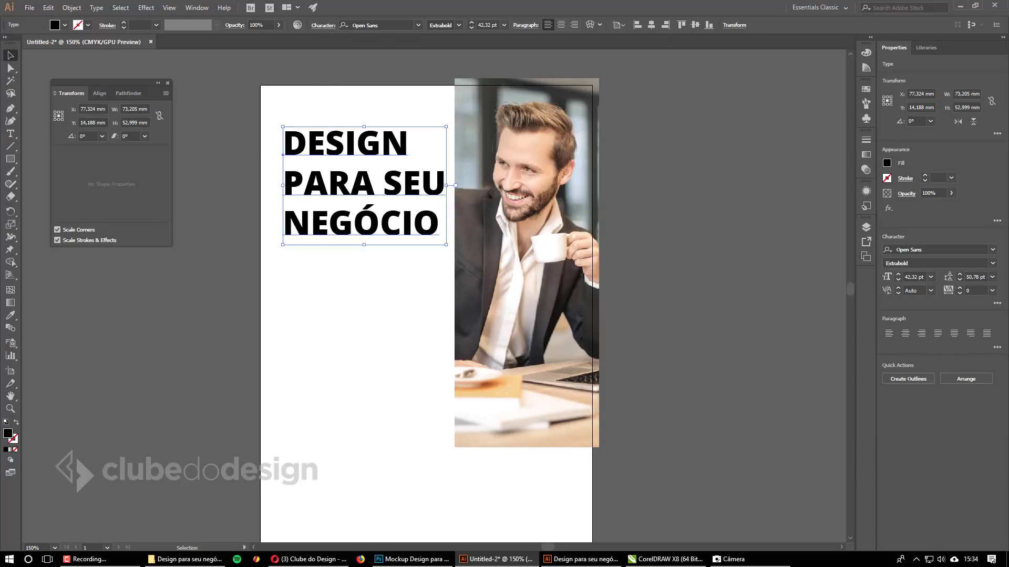
key(alt+Tab)
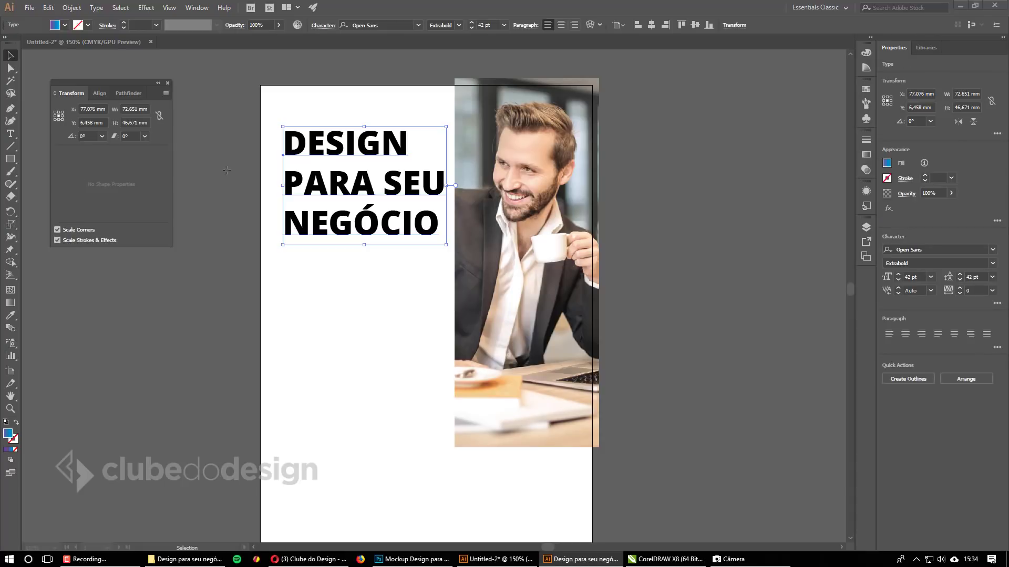
key(alt+Tab)
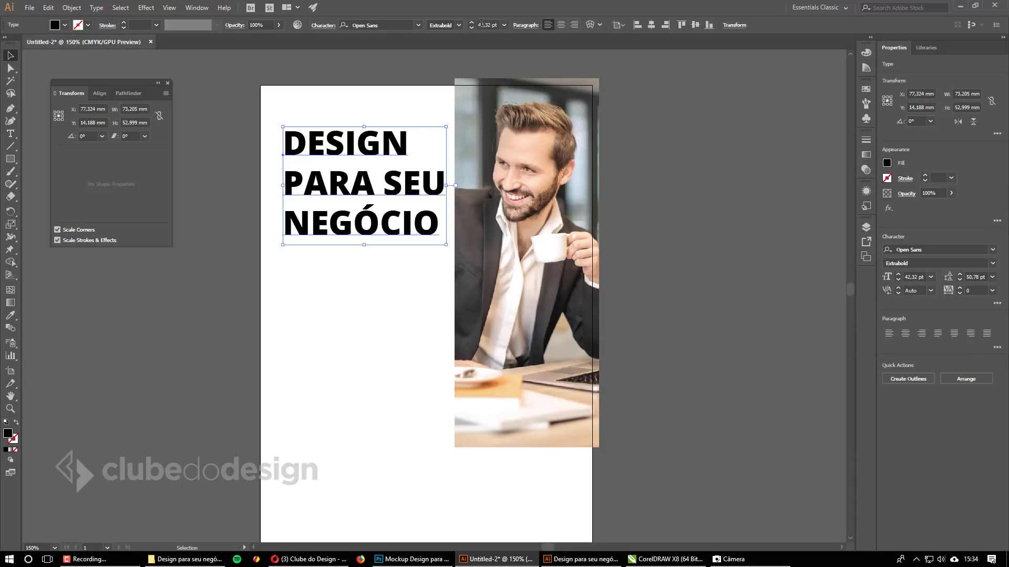
click(481, 22)
text(42)
key(Return)
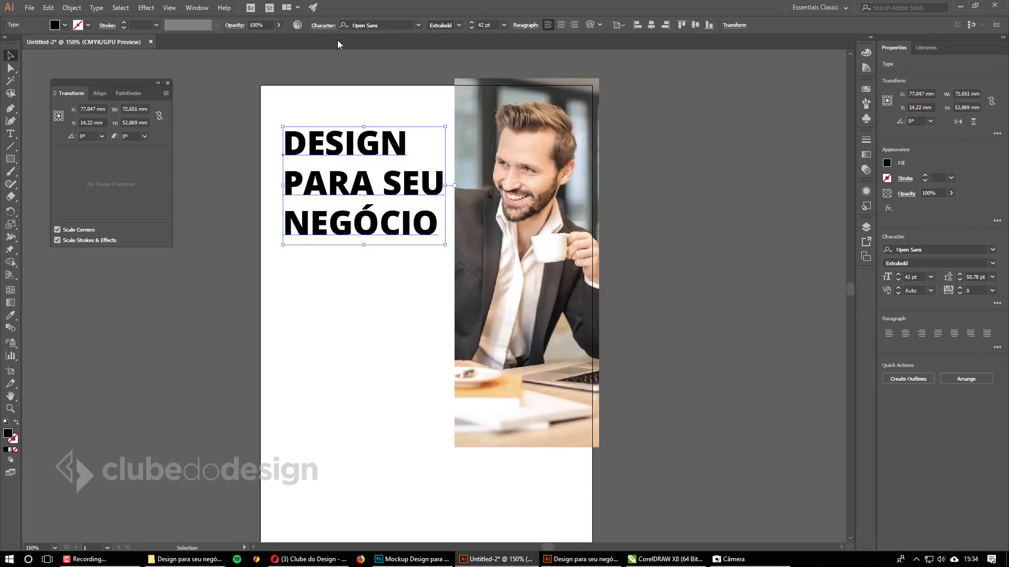
Set the headline's leading to 42 pt.
click(322, 25)
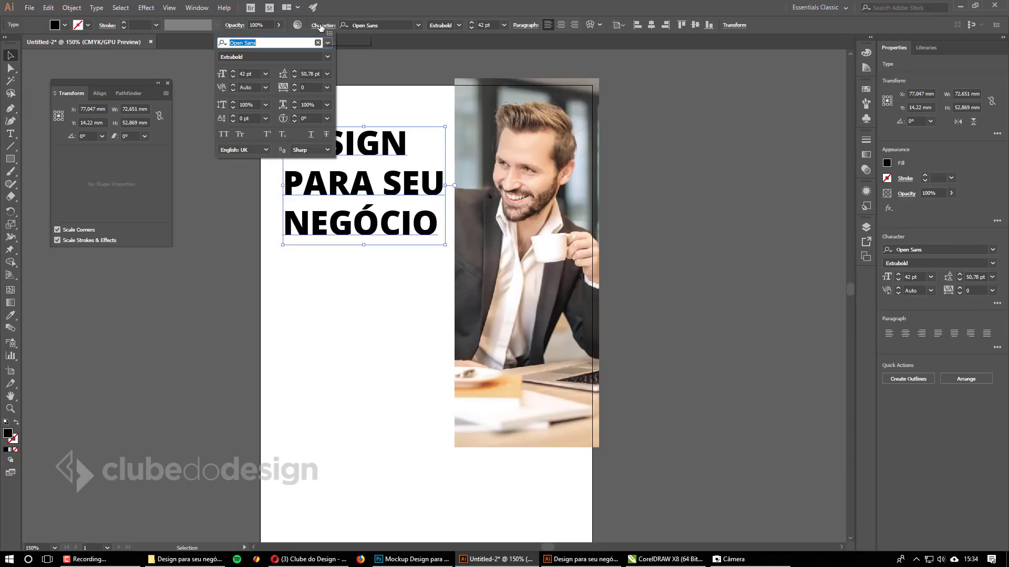
click(314, 73)
text(42)
key(Return)
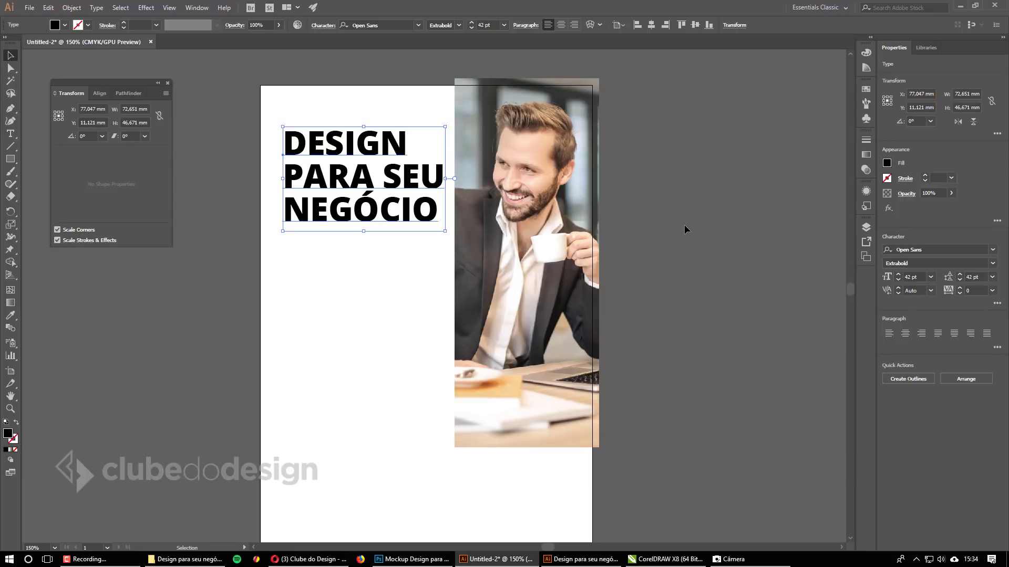
Show the guides again and nudge the headline up to about Y 9.71 mm.
key(ctrl+semicolon)
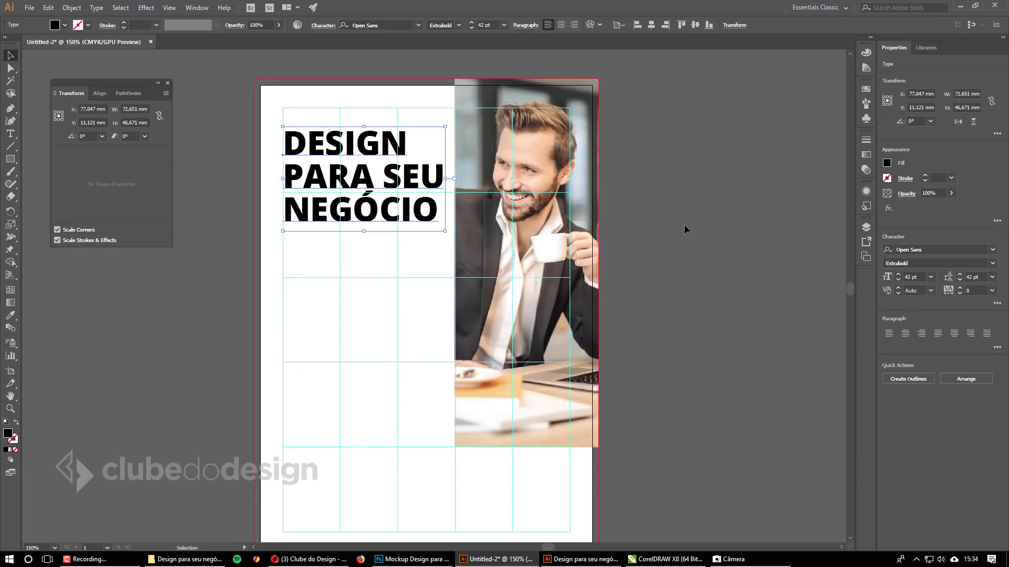
click(714, 181)
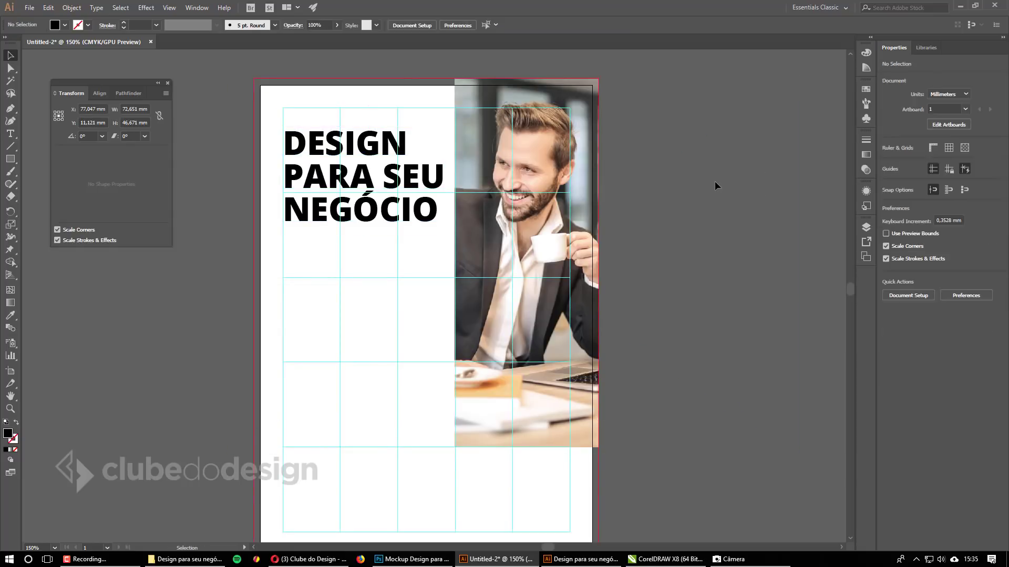
drag(387, 151, 387, 149)
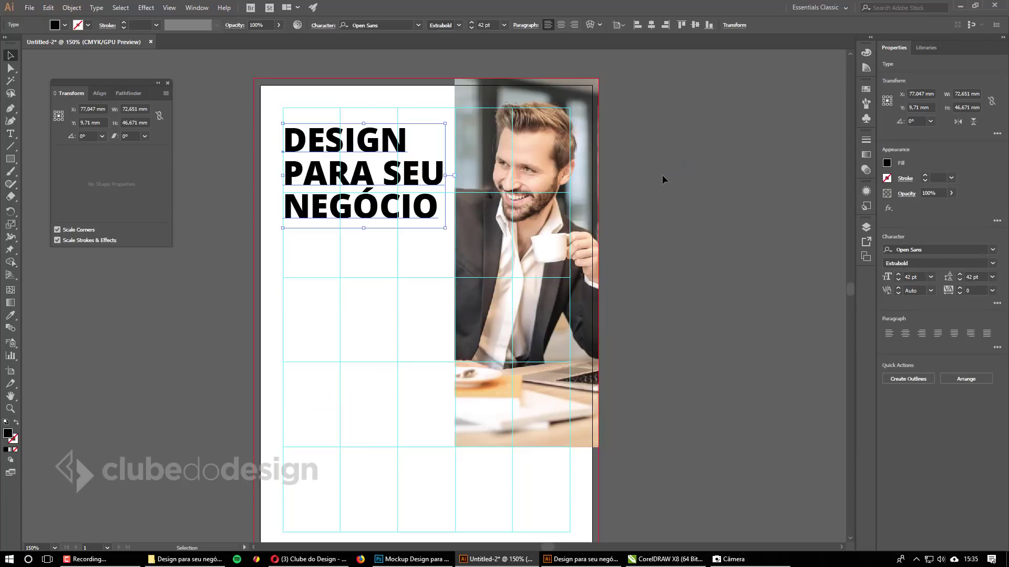
click(662, 176)
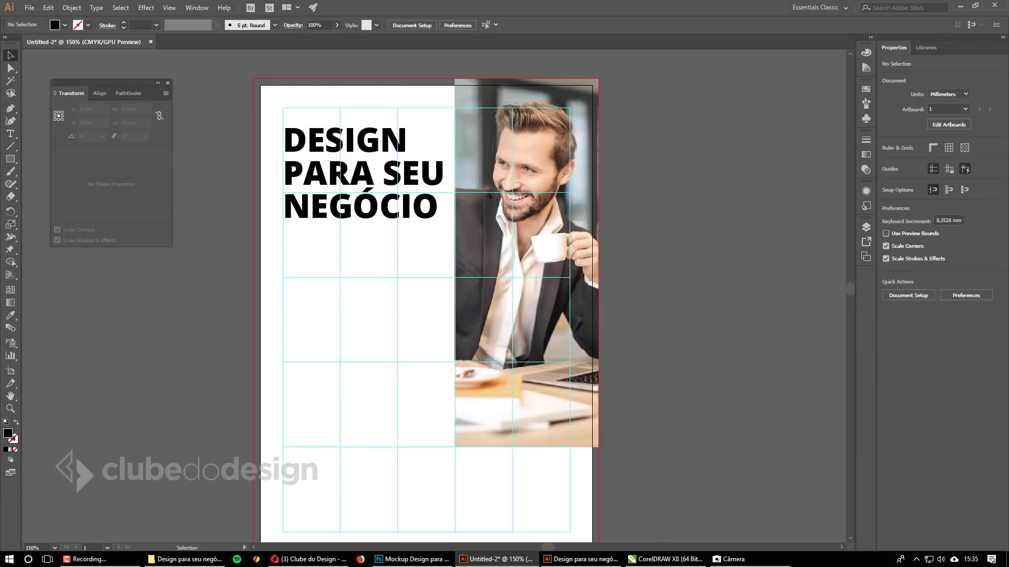
Add a 10 pt text frame about 76.3 × 20.2 mm under the headline reading "Aprenda como o design pode transformar a sua empresa de maneira estratégica.".
key(t)
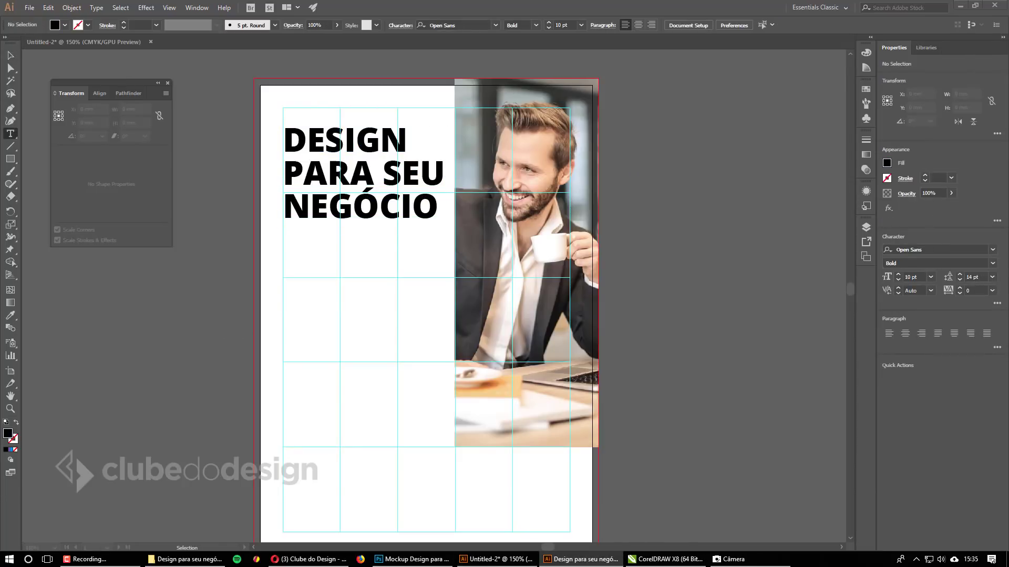
drag(283, 236, 441, 255)
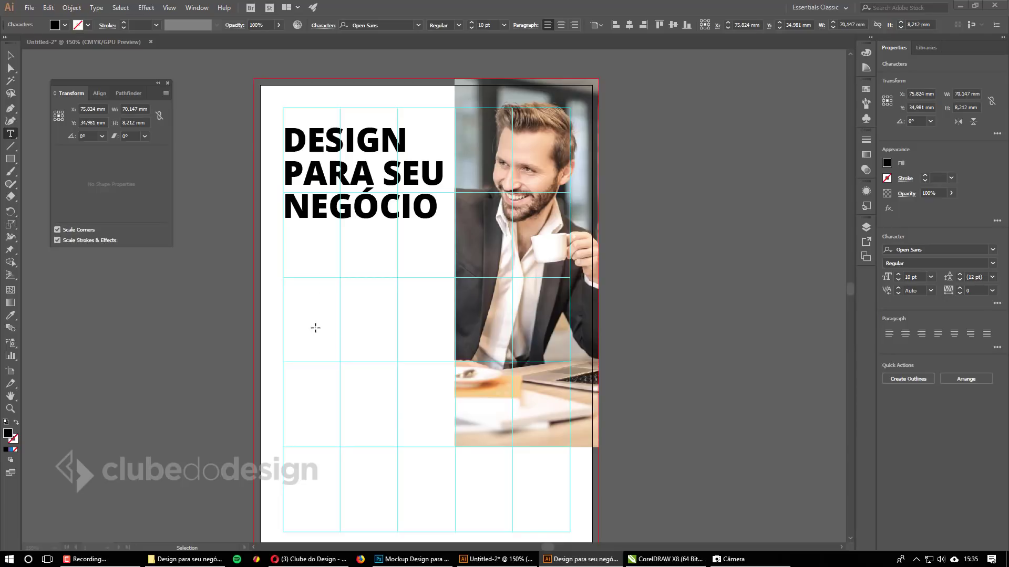
click(316, 276)
drag(283, 233, 453, 279)
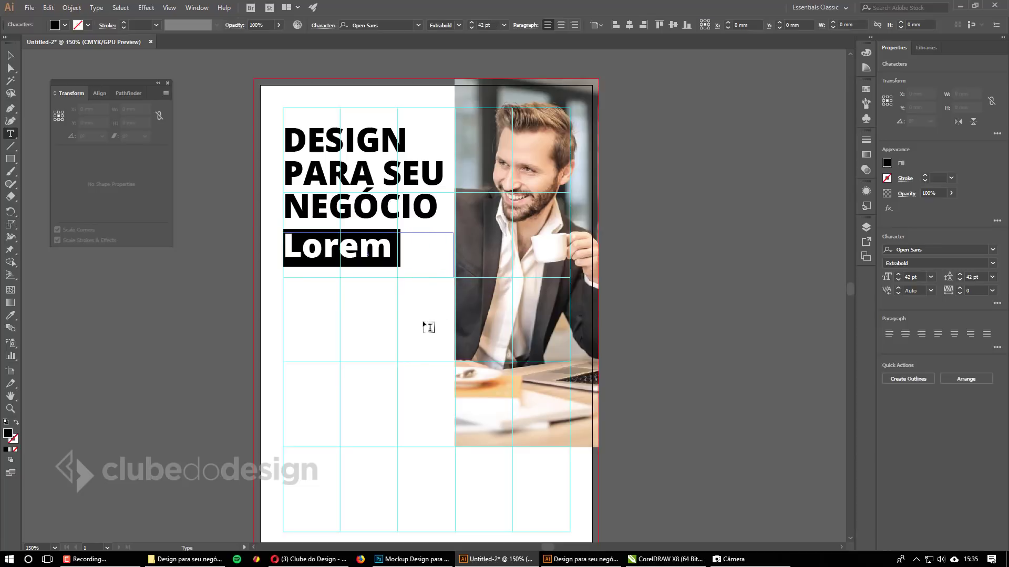
text(Aprenda como o design pode transformar a sua empresa de maneira estratégica.)
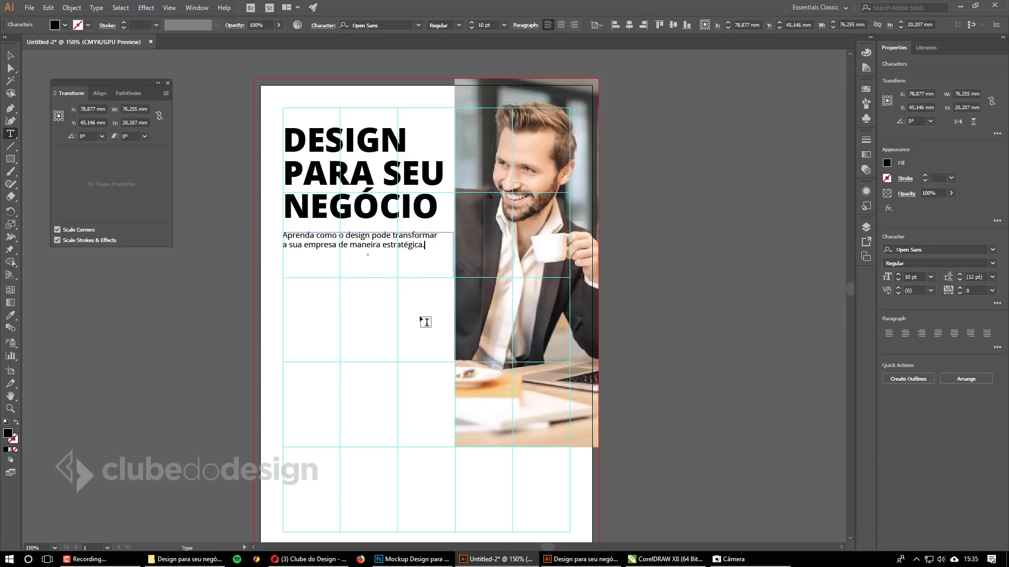
drag(426, 245, 261, 225)
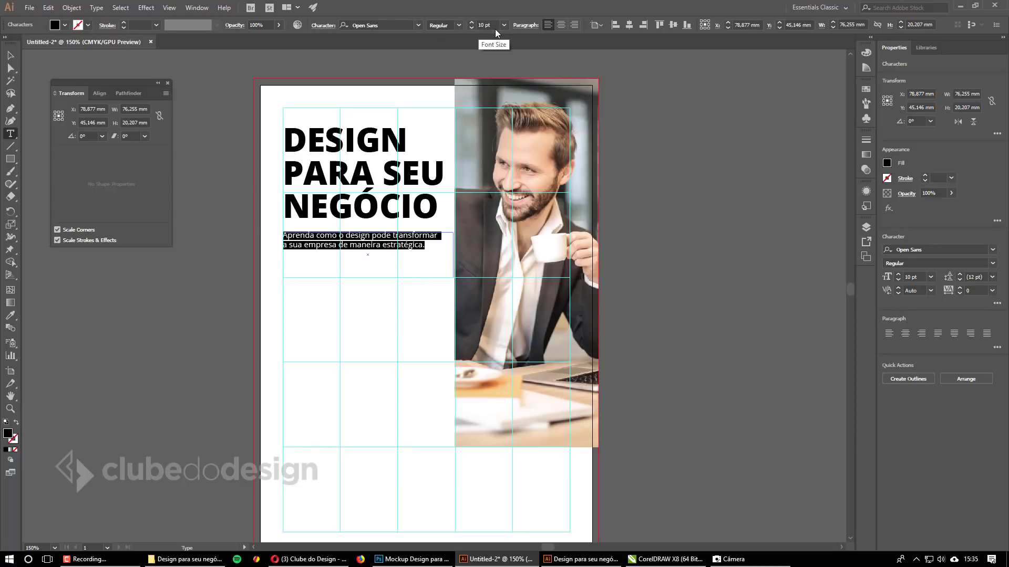
key(Escape)
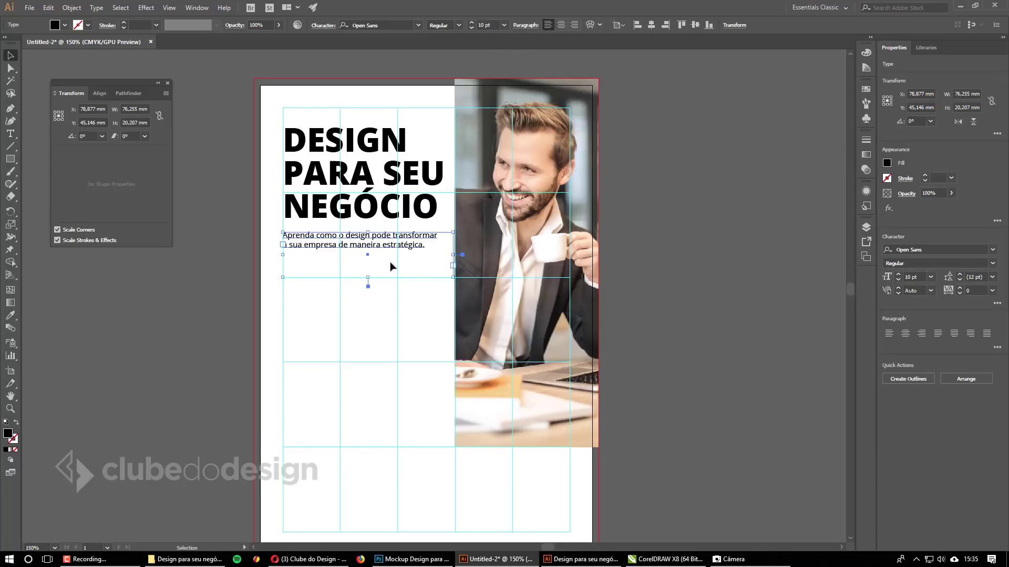
Shrink the supporting text frame under the headline to about 73.6 × 7.8 mm, keeping its text on two lines.
drag(362, 258, 362, 249)
click(381, 251)
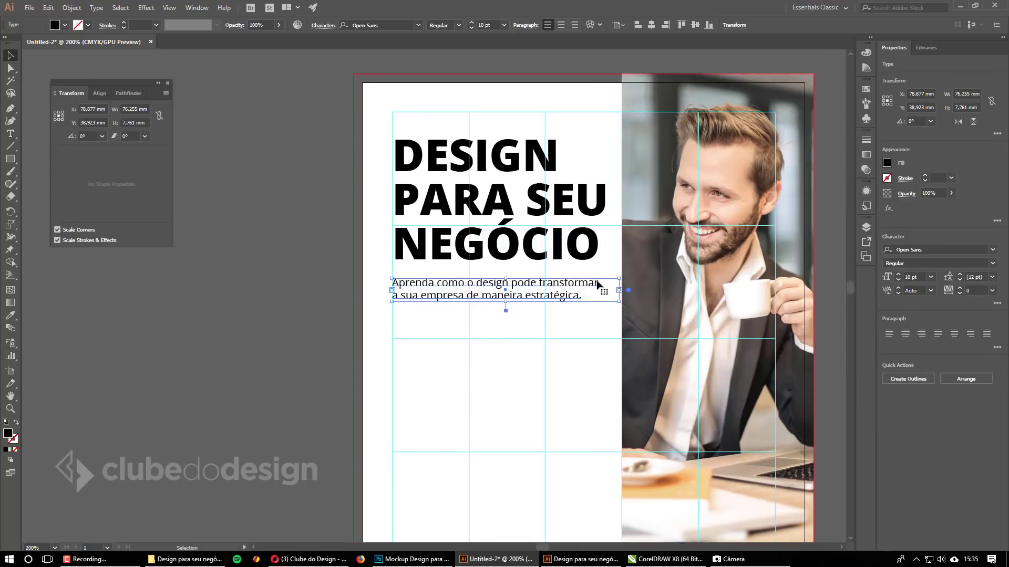
drag(617, 289, 610, 289)
drag(566, 337, 503, 296)
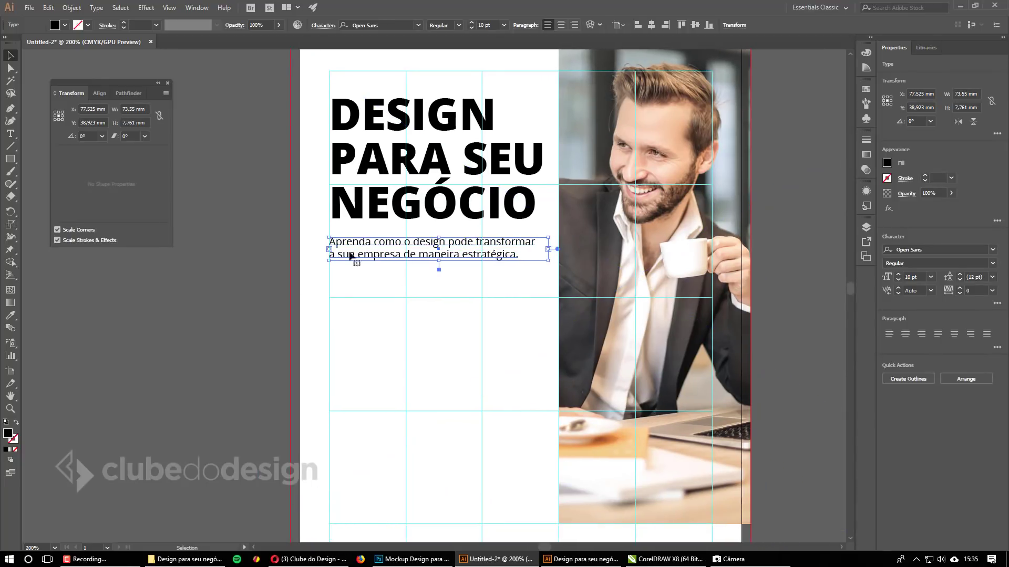
click(375, 282)
key(t)
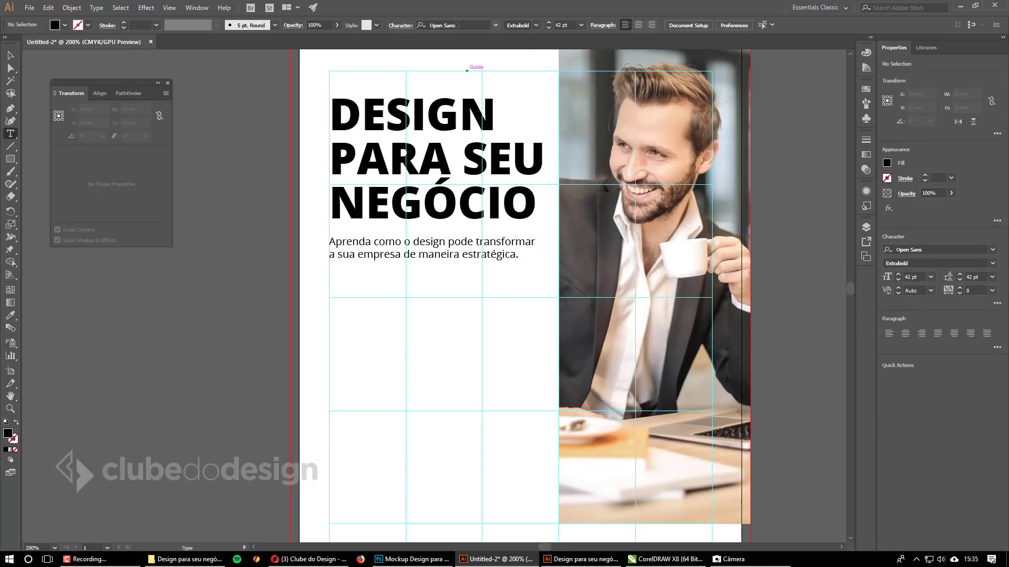
click(536, 26)
click(529, 105)
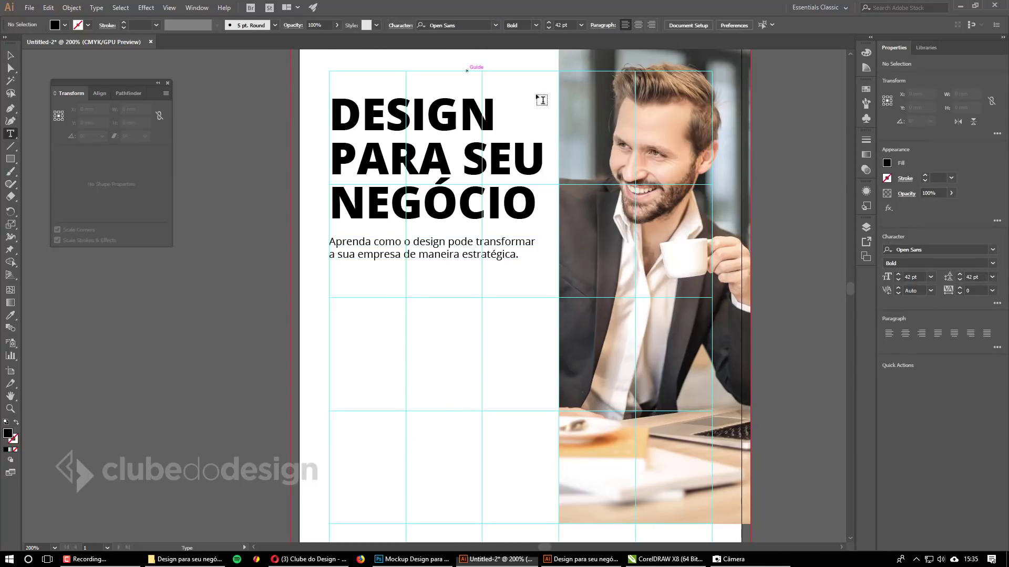
click(580, 25)
click(595, 119)
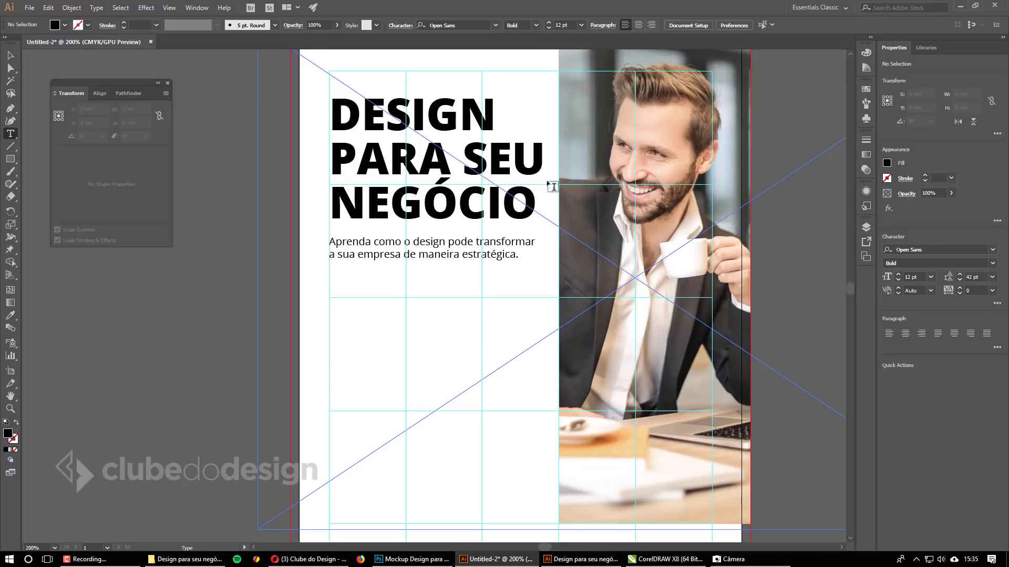
click(342, 283)
text(W)
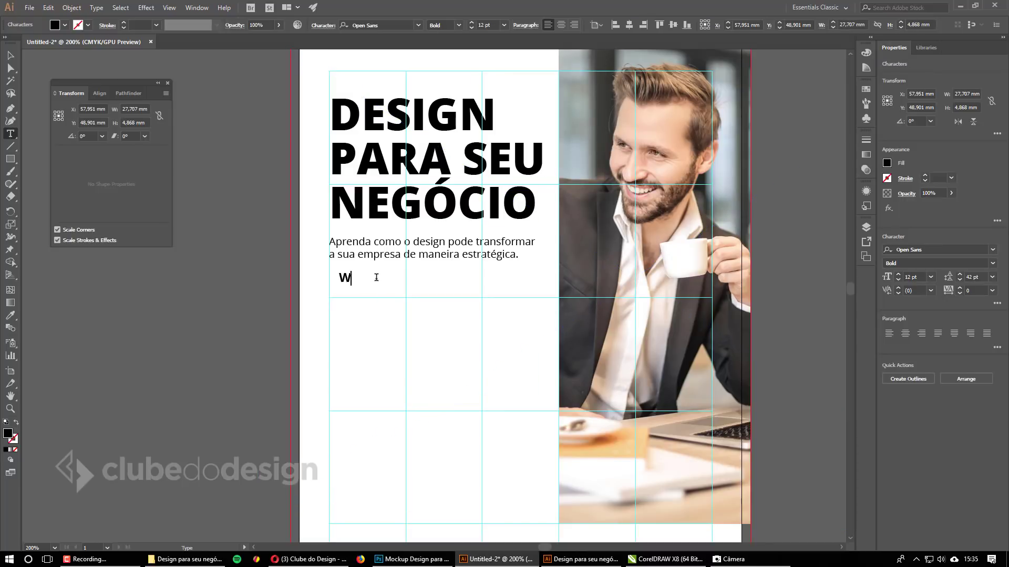
text(WW.CLUBE.DESIGN)
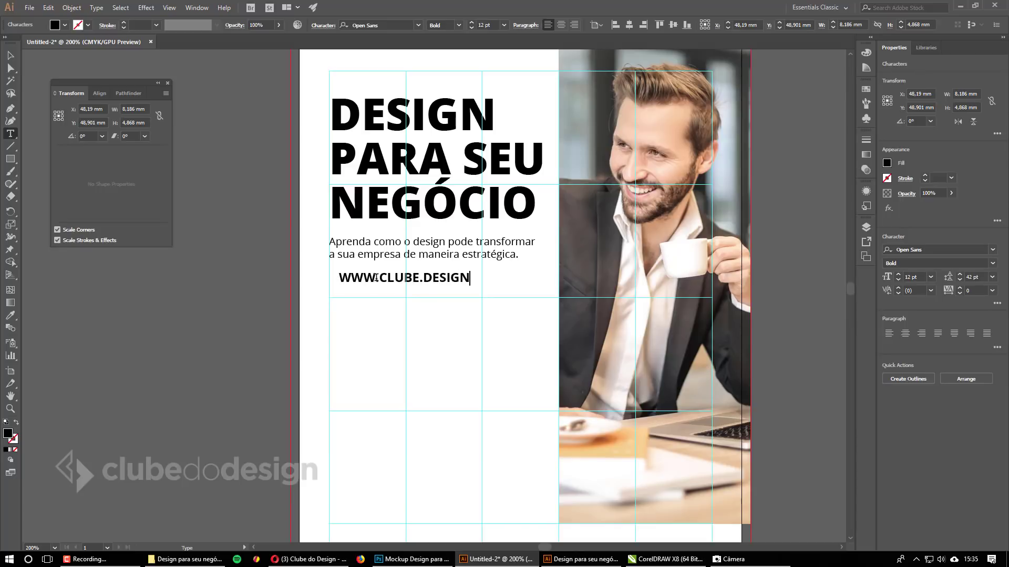
Convert the web address to lowercase and align it with the left margin guide at about X 59.98 mm.
key(ctrl+a)
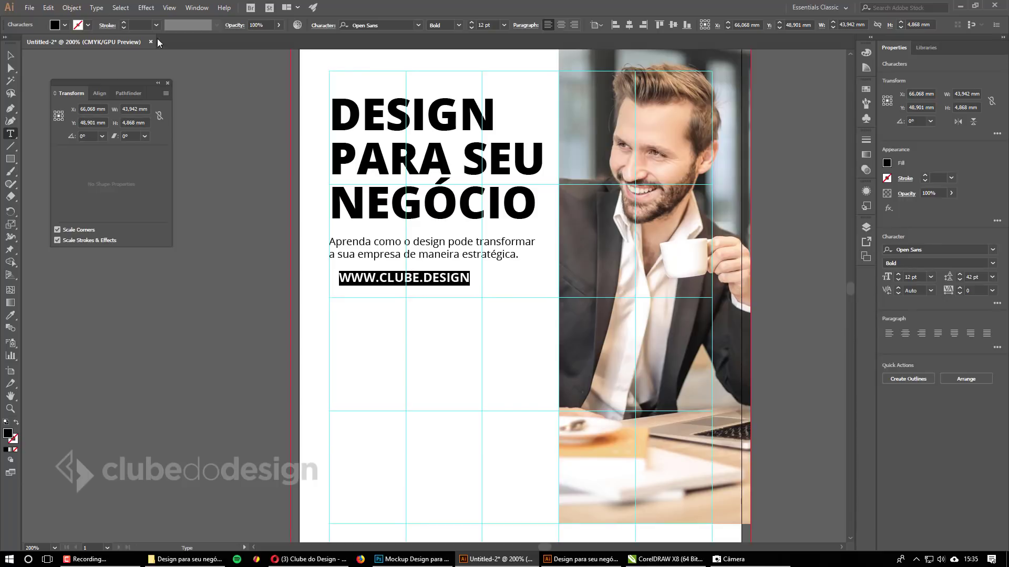
click(97, 7)
mouse_move(140, 173)
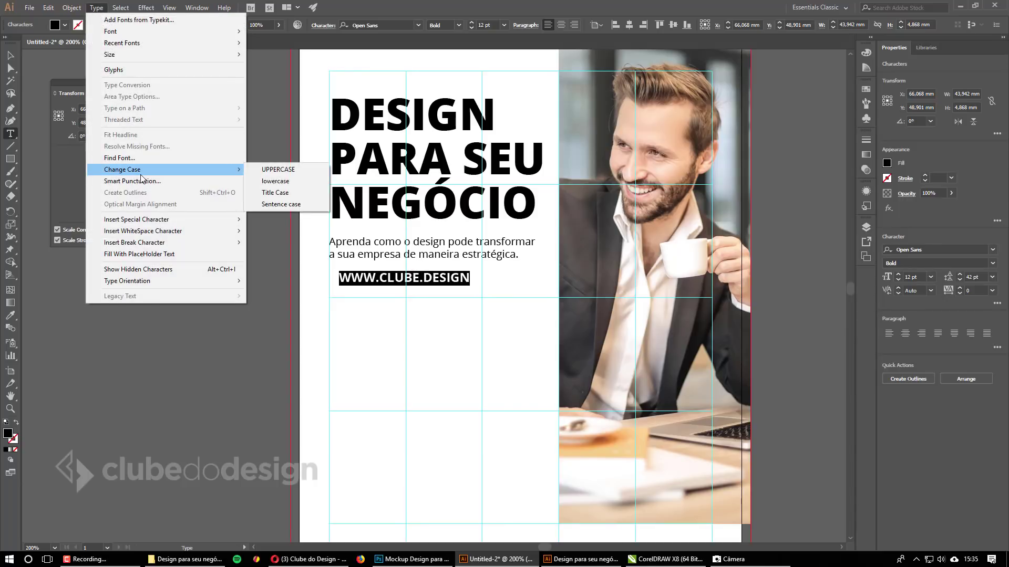
click(289, 180)
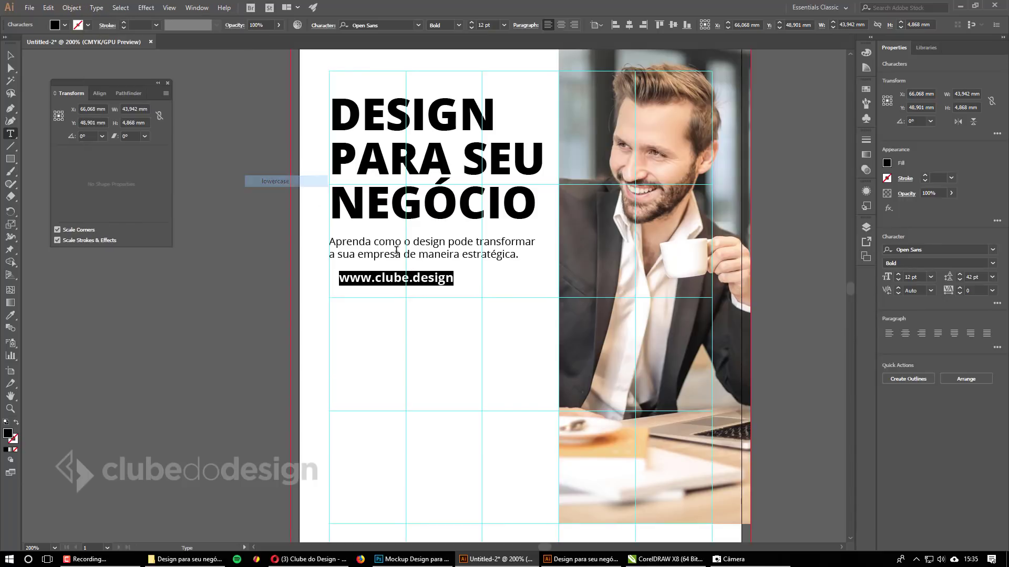
key(Escape)
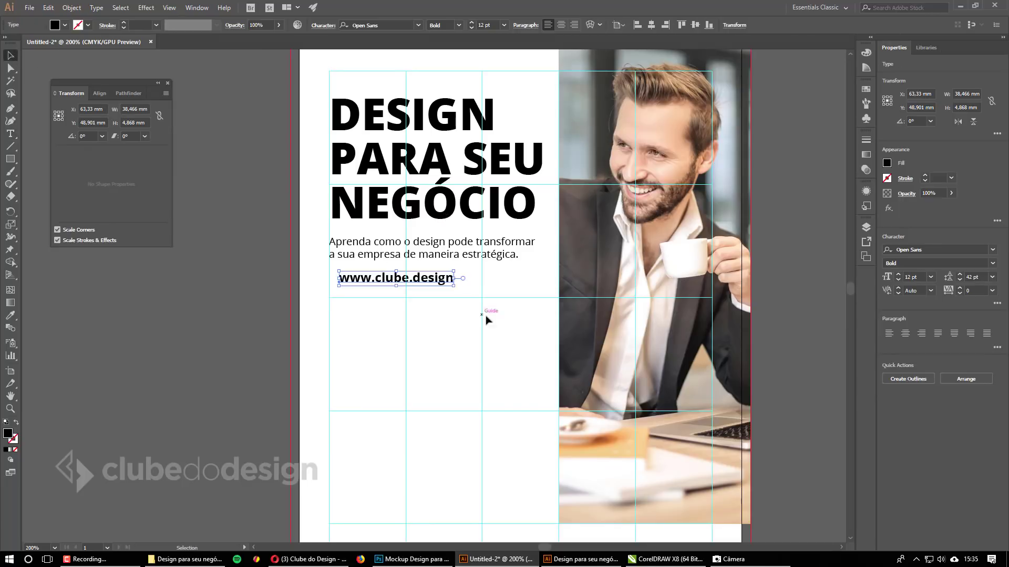
drag(437, 279, 428, 279)
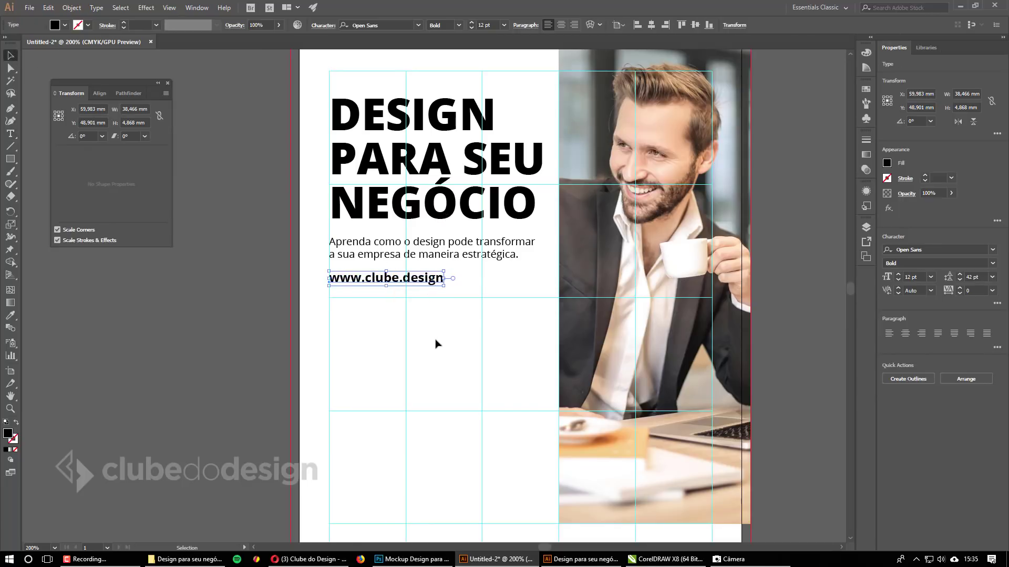
Nudge the headline up to about Y 7.59 mm and move the supporting text up six increments beneath it.
click(467, 251)
key(Up)
key(Up)
click(460, 117)
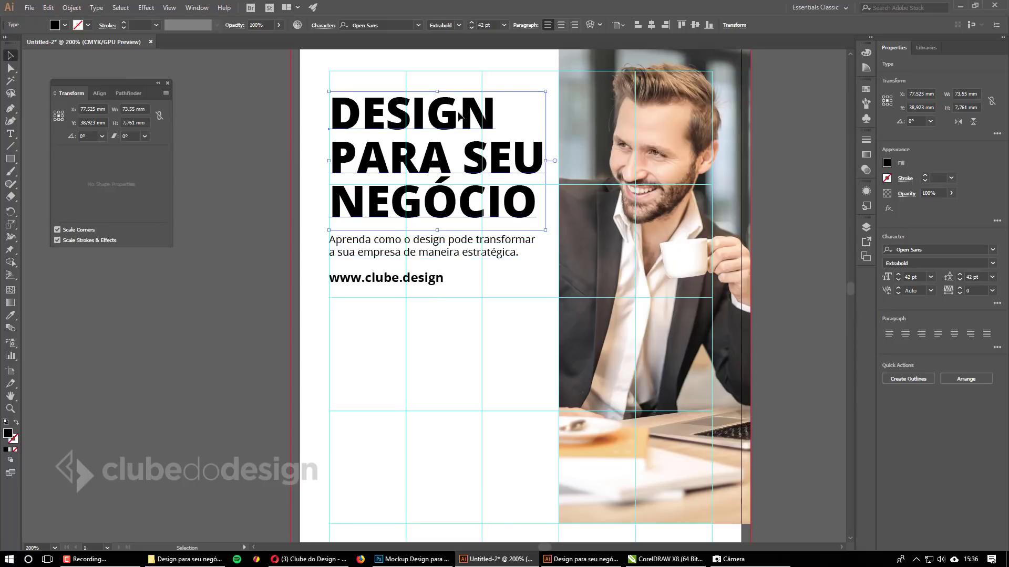
key(Up)
key(Up)
key(Up)
key(Up)
key(Up)
click(424, 249)
key(Up)
key(Up)
key(Up)
key(Up)
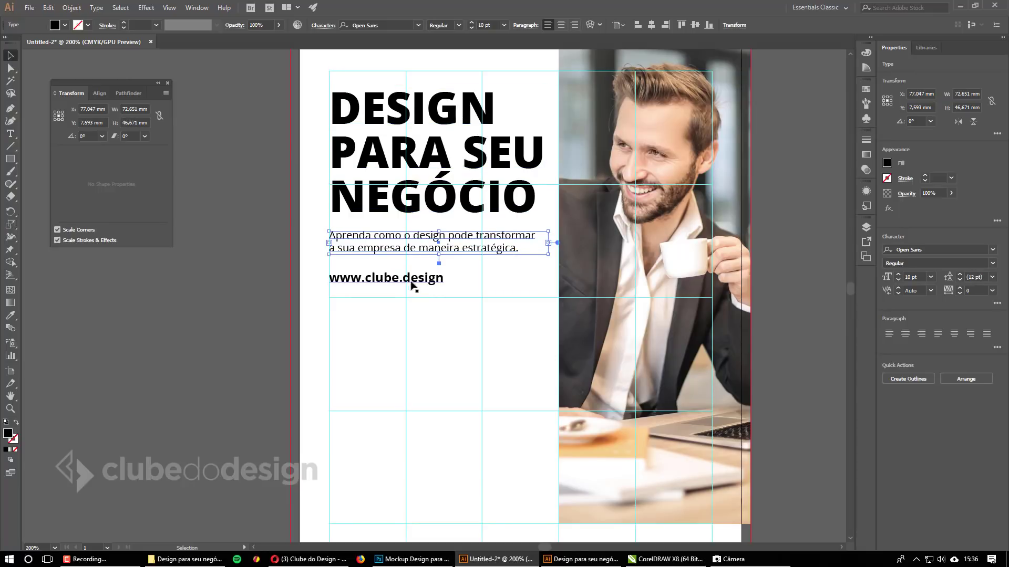
Nudge the web address up to about Y 46.78 mm and the supporting text down to about Y 37.16 mm.
click(409, 281)
key(Up)
key(Up)
key(Up)
click(429, 248)
key(Down)
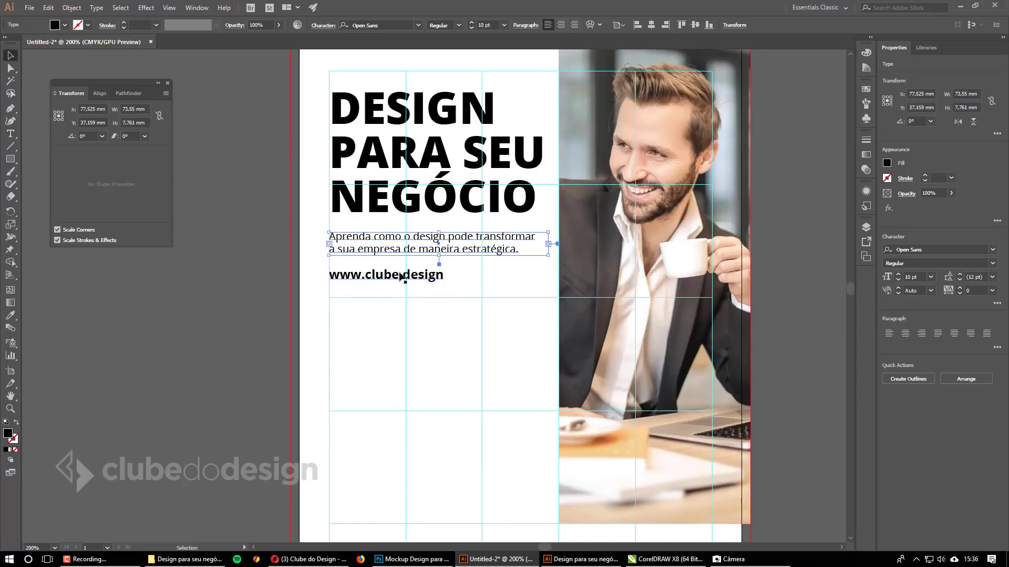
click(400, 277)
key(Up)
key(Up)
key(Up)
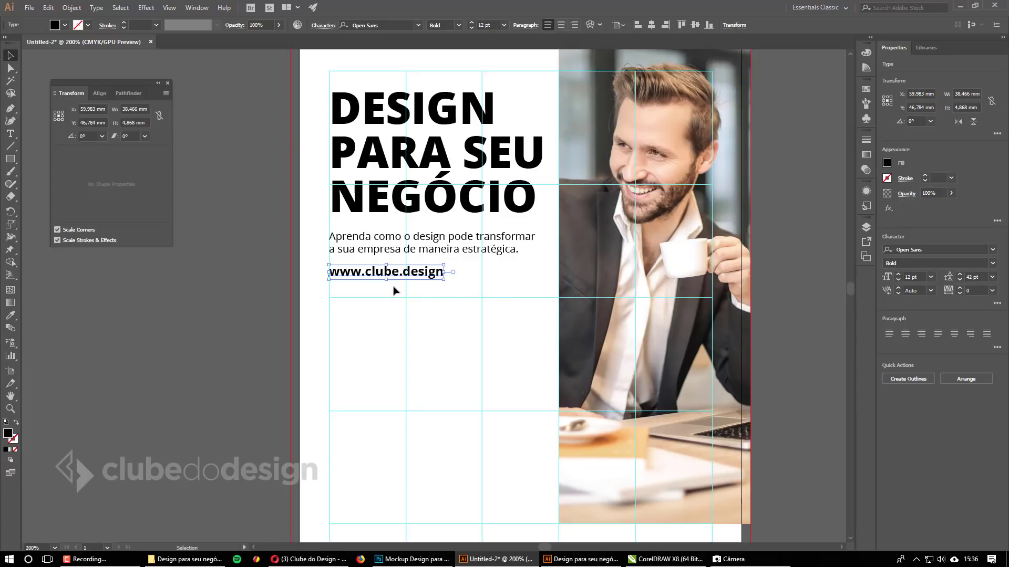
click(453, 343)
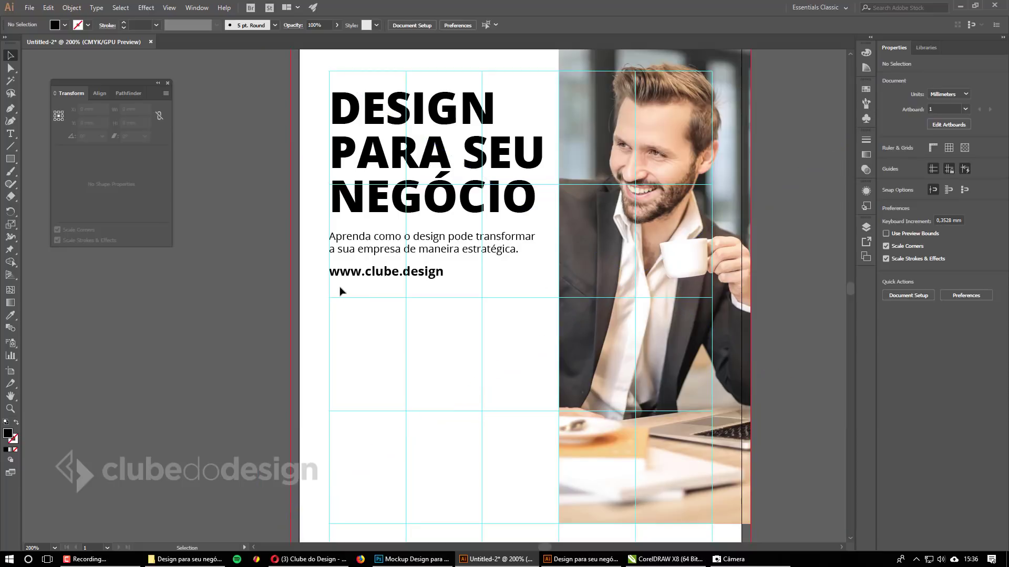
Set the web address's font size to 14 pt.
click(421, 276)
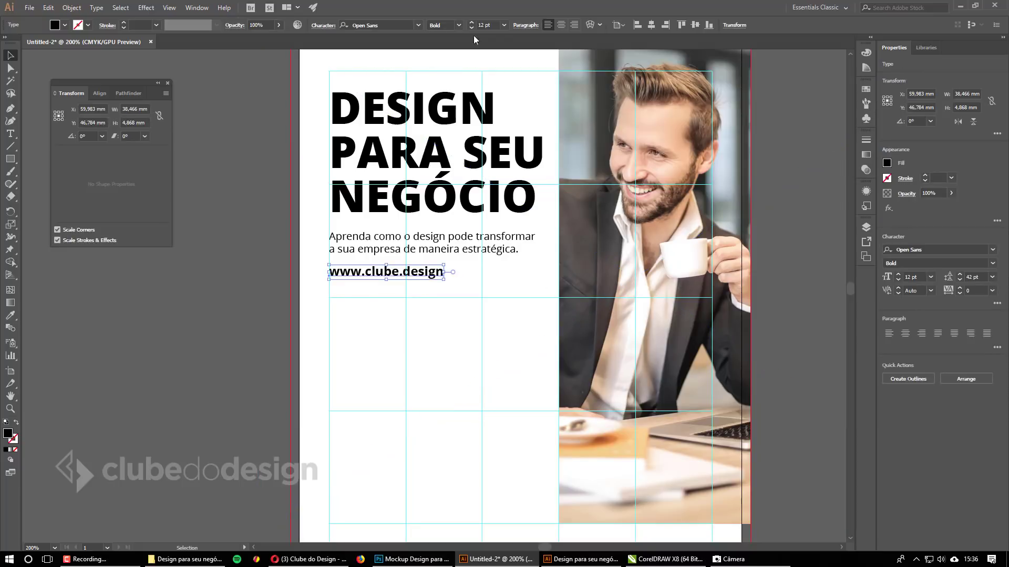
click(496, 26)
text(14)
key(Return)
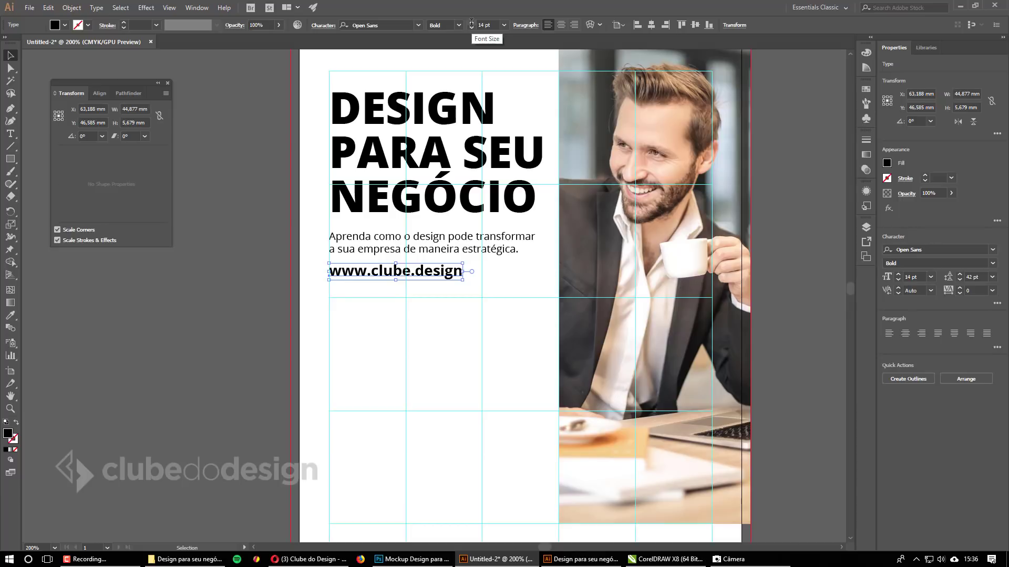
Nudge the web address down three increments and the supporting text up to about Y 36.45 mm.
key(Down)
key(Down)
key(Down)
click(476, 240)
key(Up)
key(Up)
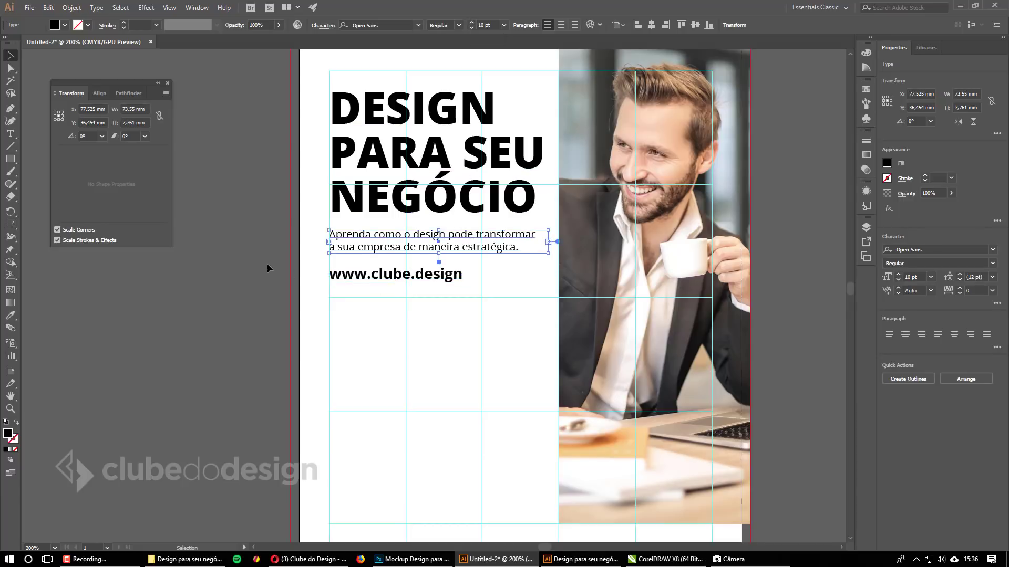
click(266, 265)
Hide the guides and distribute the headline, supporting text and web address with equal vertical spacing, using Align to Selection.
key(ctrl+minus)
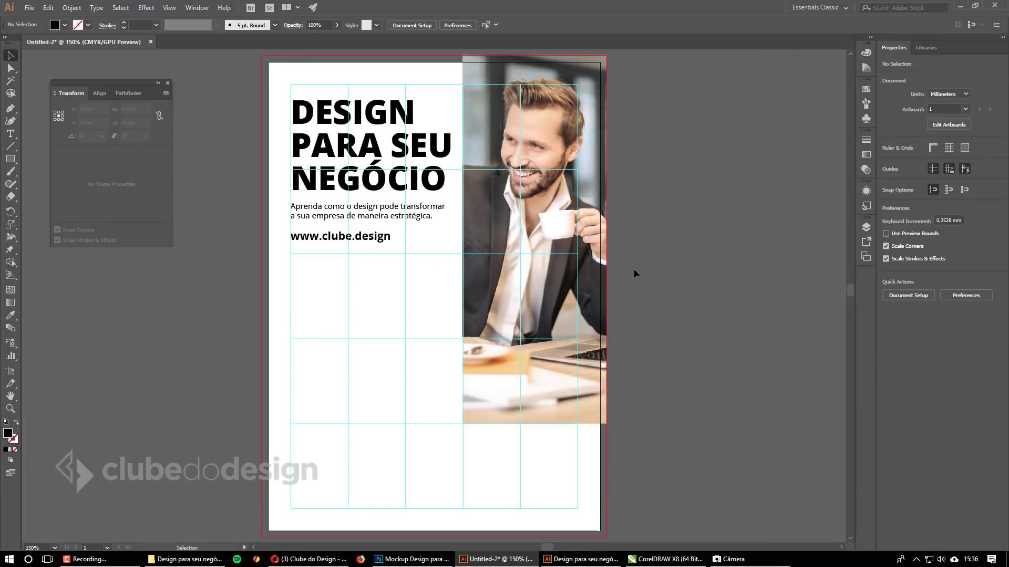
key(ctrl+semicolon)
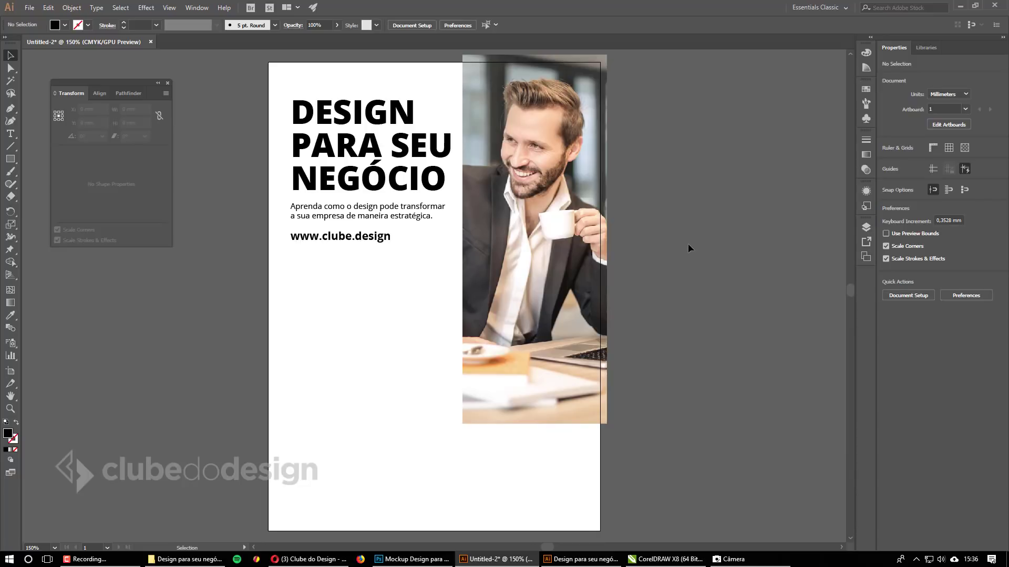
click(363, 216)
shift+click(354, 236)
shift+click(366, 181)
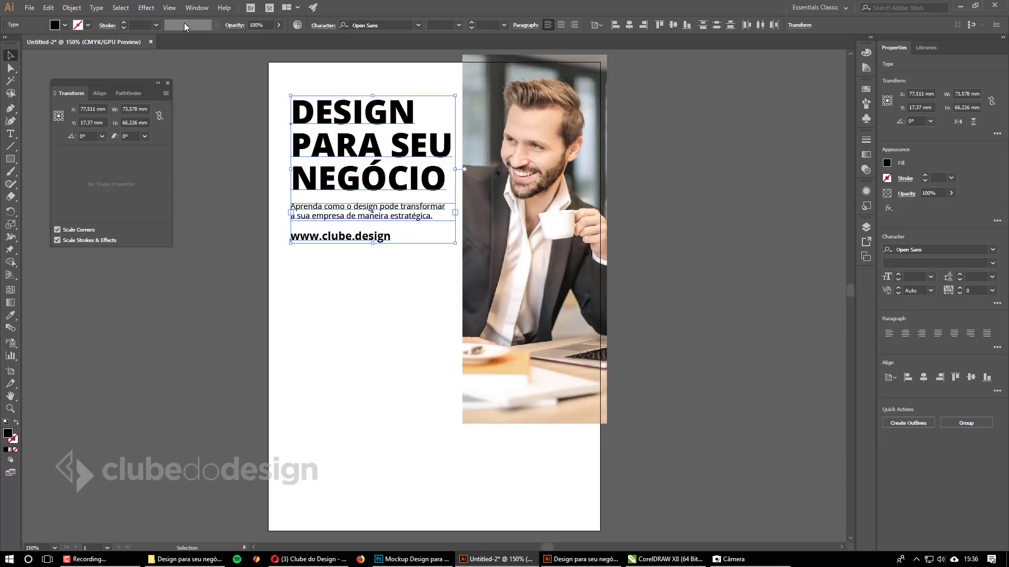
click(197, 8)
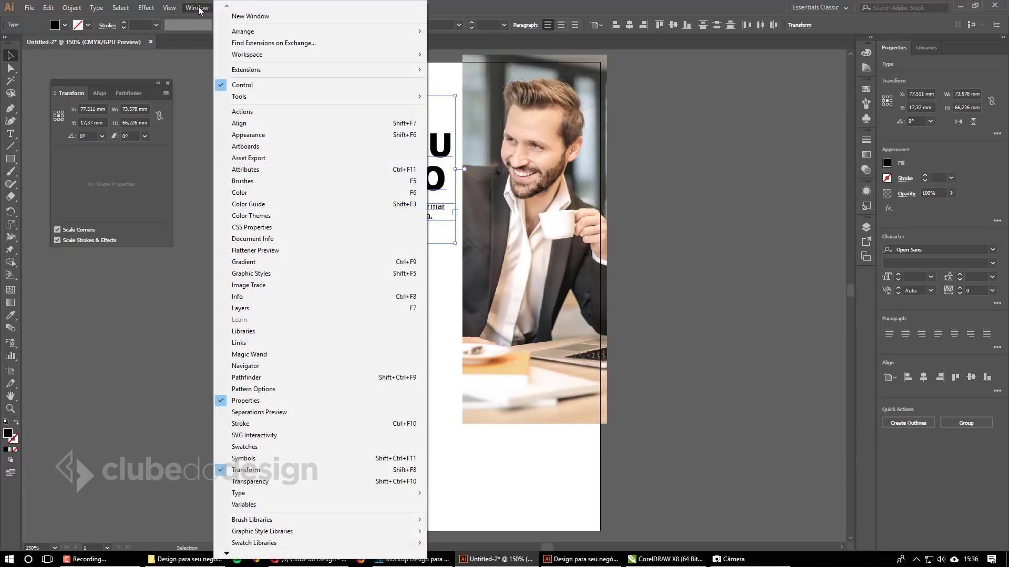
click(247, 122)
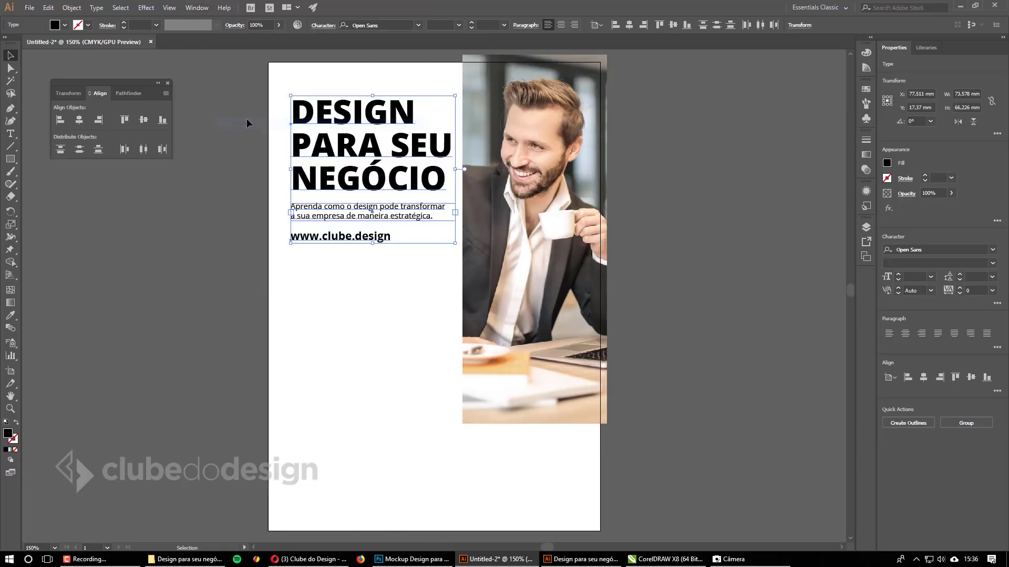
click(89, 93)
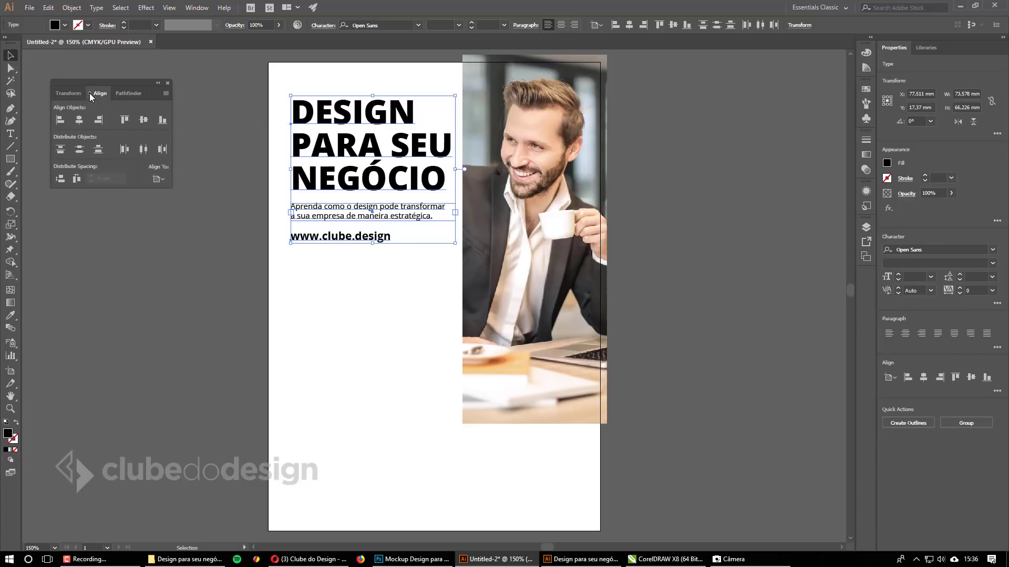
click(166, 177)
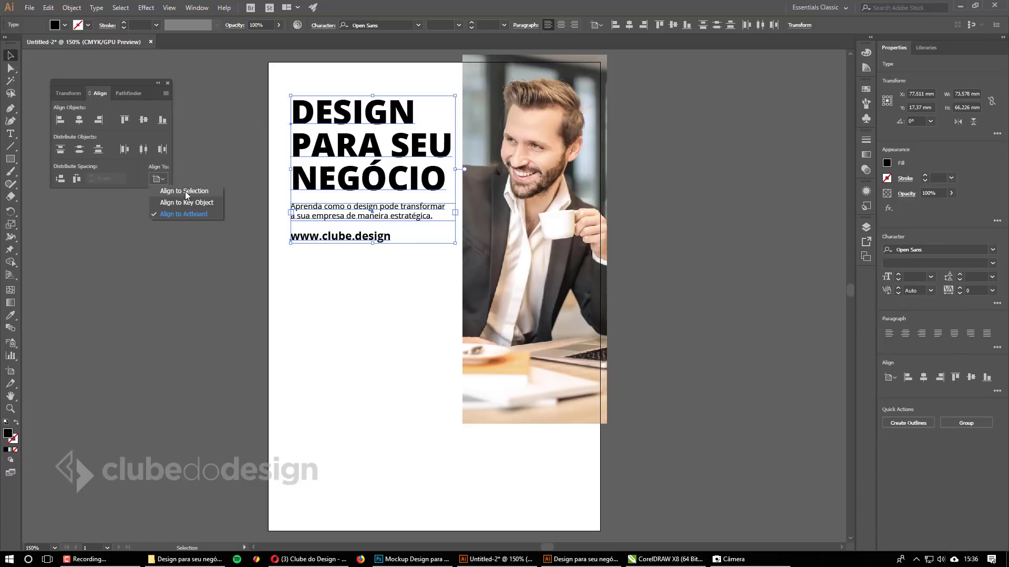
click(185, 191)
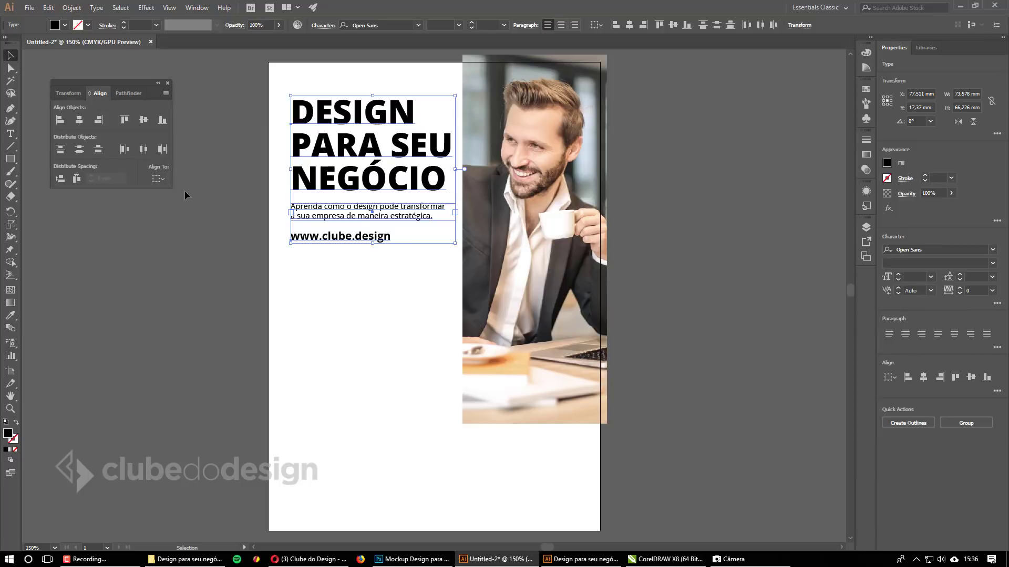
click(60, 179)
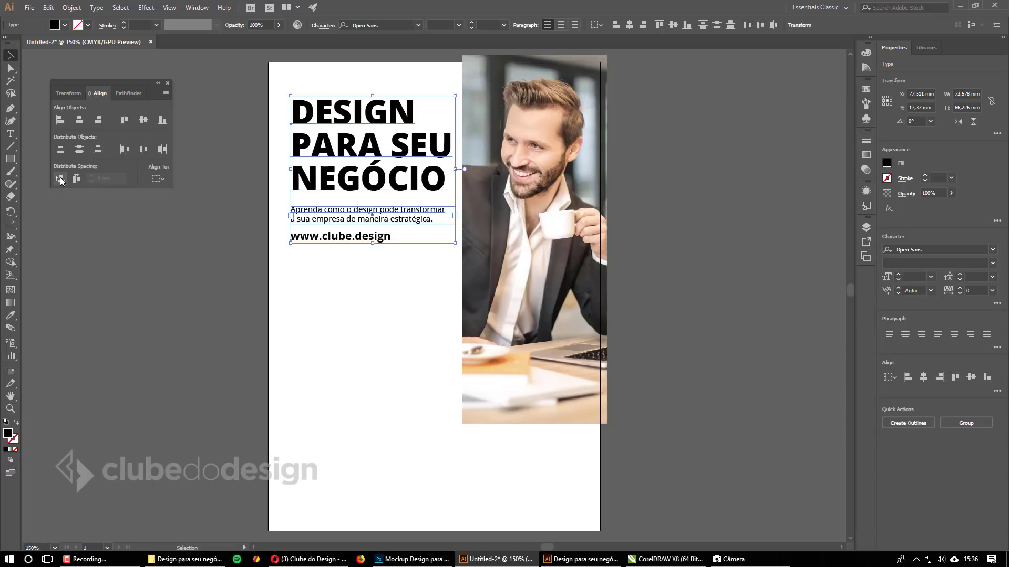
click(151, 250)
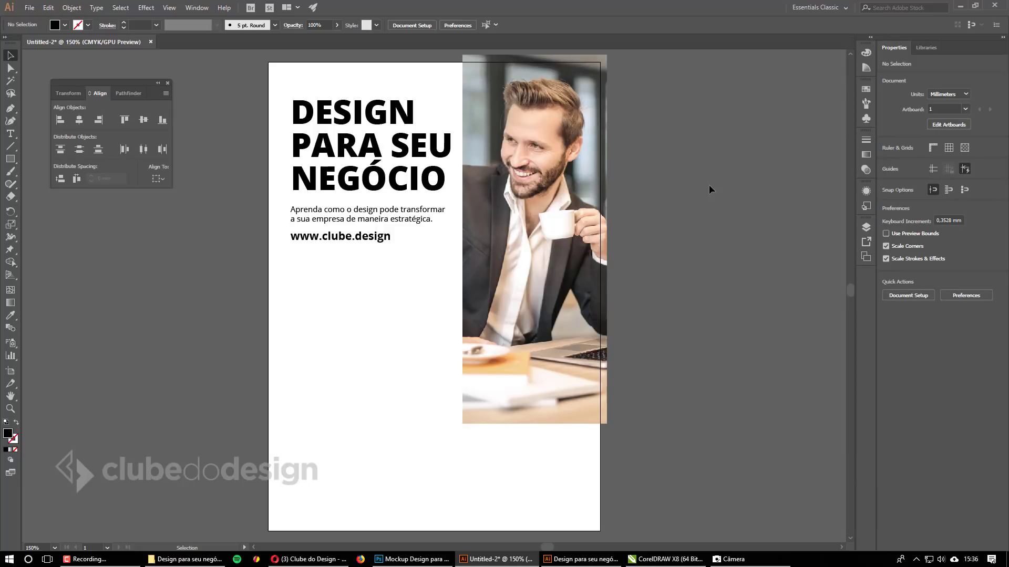
Show the guides and draw a black 64.4 × 165 mm rectangle over the photo, flush with the top bleed edge.
key(ctrl+semicolon)
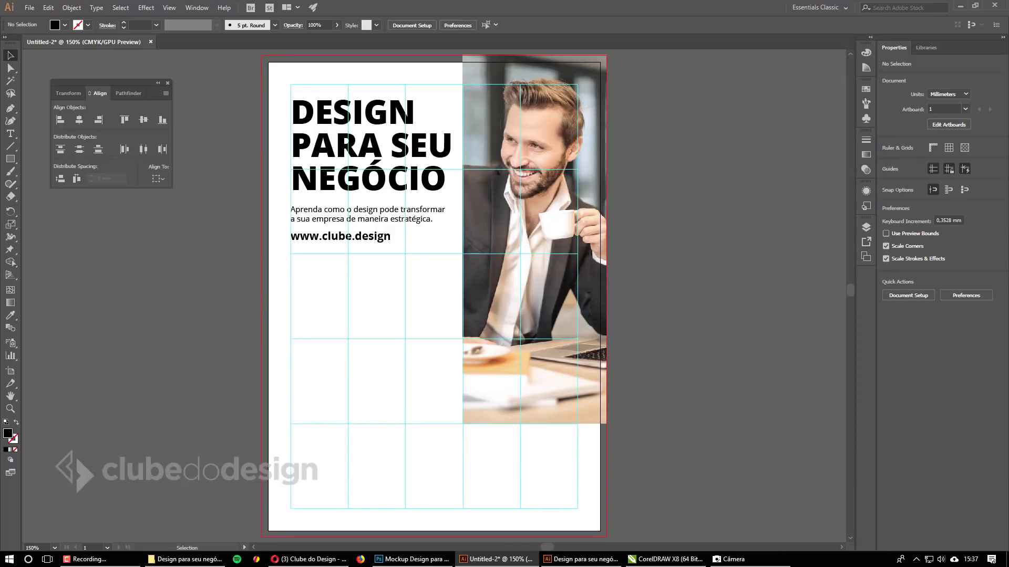
click(10, 159)
scroll(501, 163, up, 1)
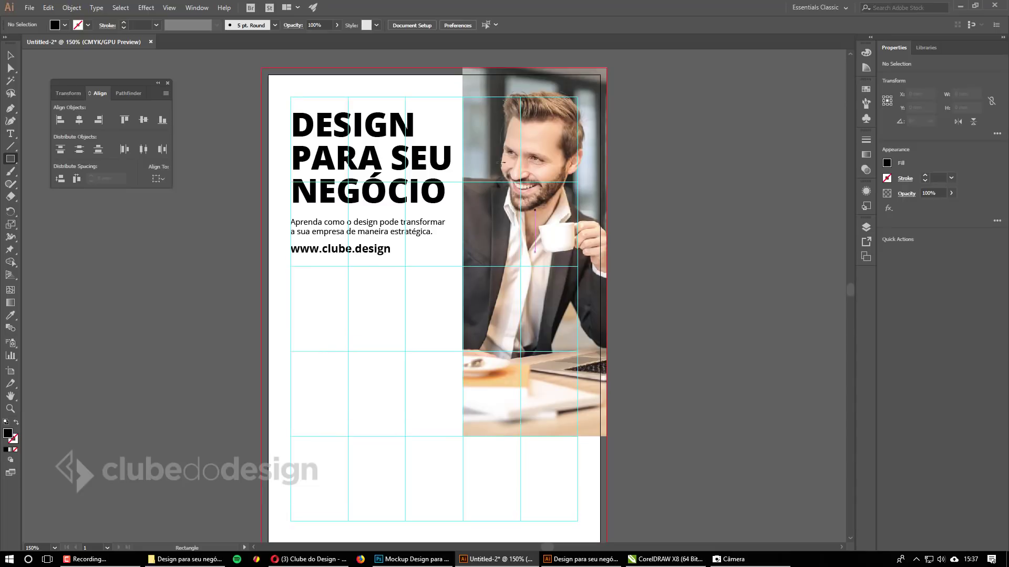
drag(462, 64, 606, 435)
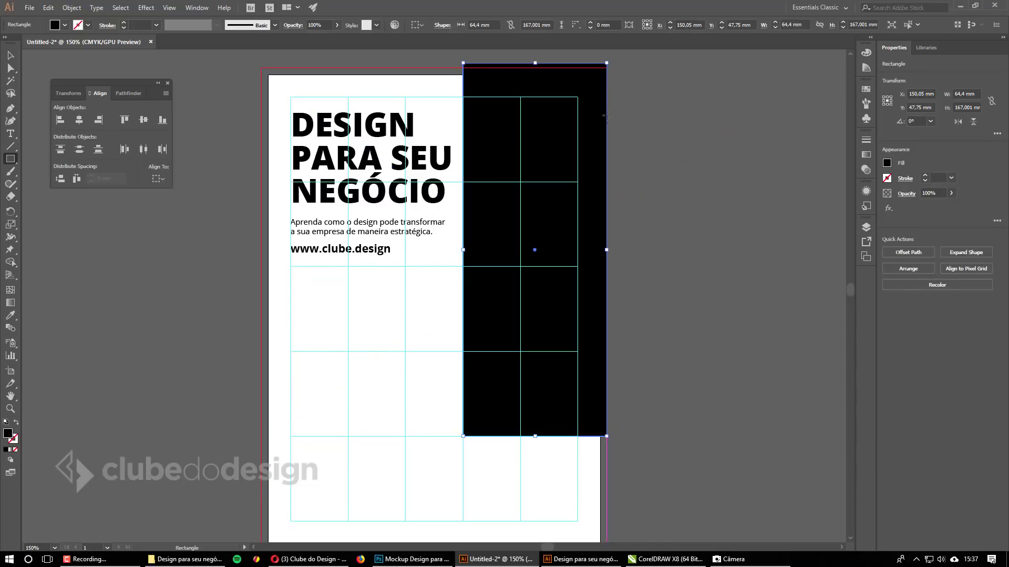
click(13, 55)
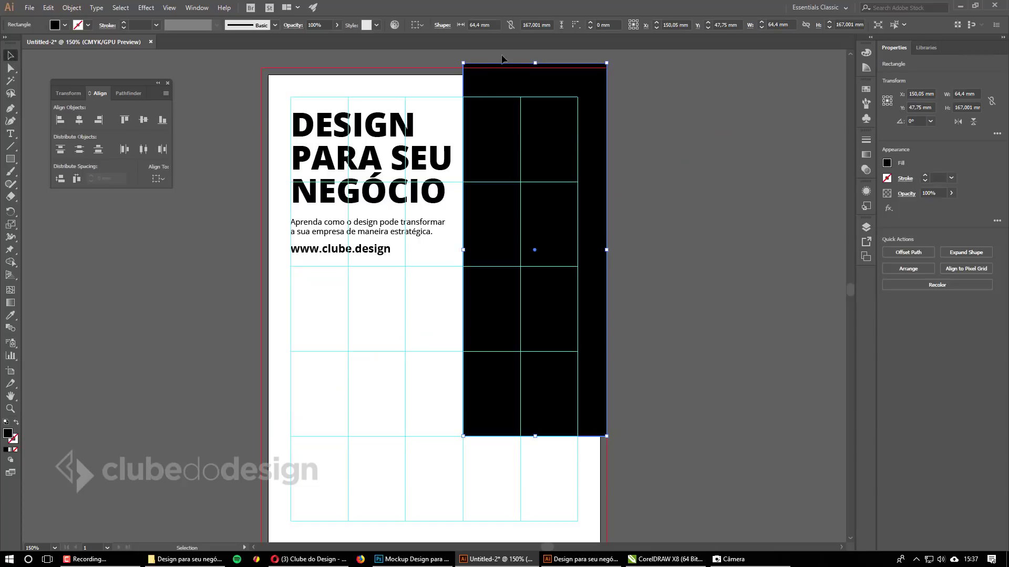
drag(535, 63, 523, 70)
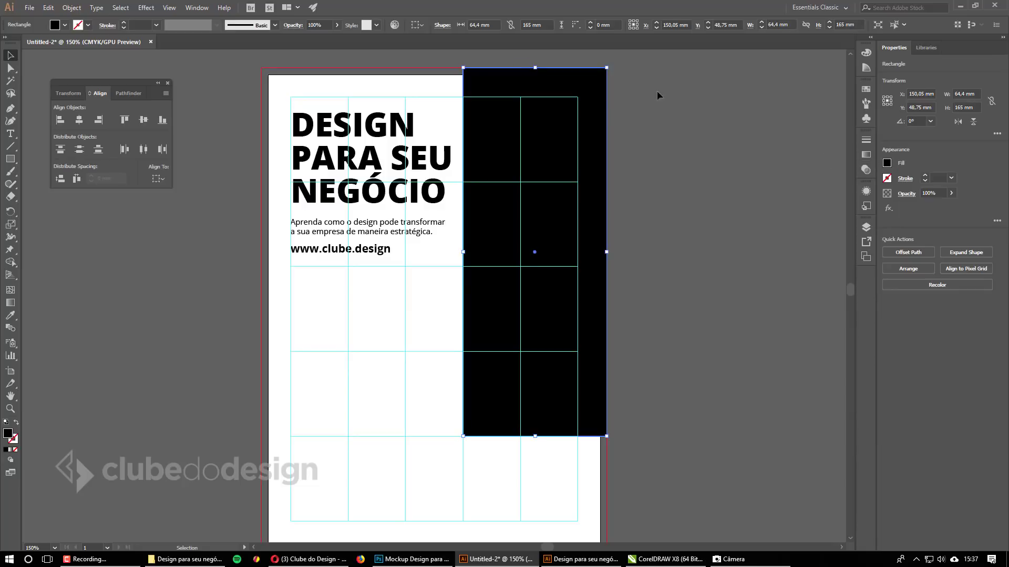
Float the Gradient and Swatches panels beside the artboard and enlarge Swatches to show all its color groups.
drag(593, 159, 430, 150)
click(867, 154)
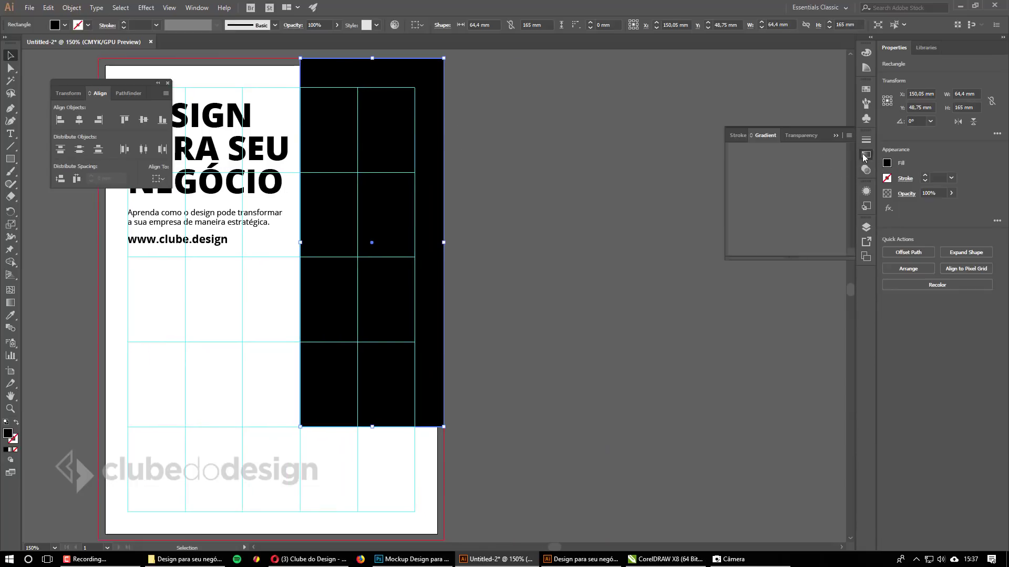
mouse_move(772, 137)
mouse_down()
mouse_move(562, 114)
mouse_move(507, 95)
mouse_up()
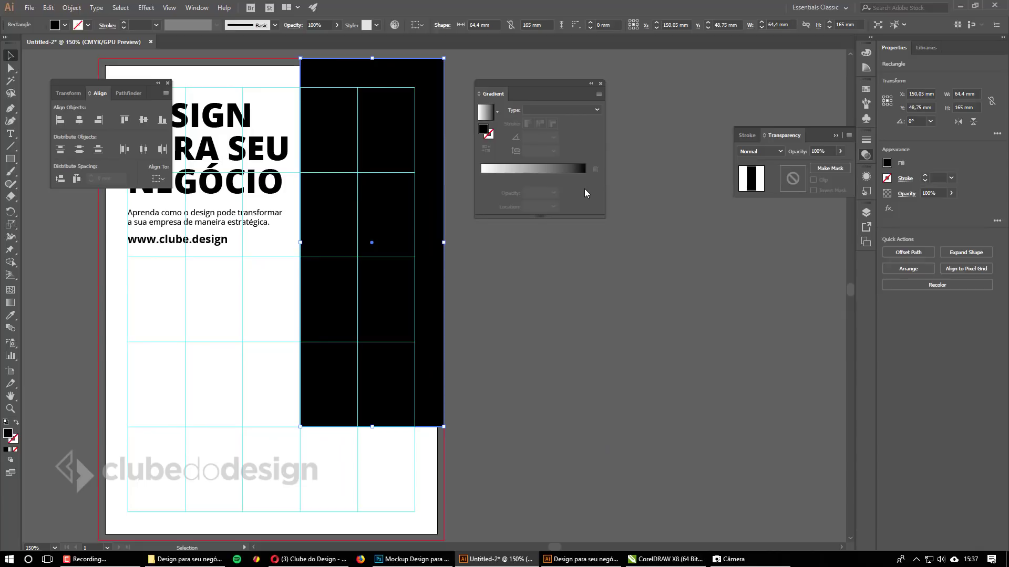
click(867, 89)
drag(748, 84, 681, 234)
click(836, 84)
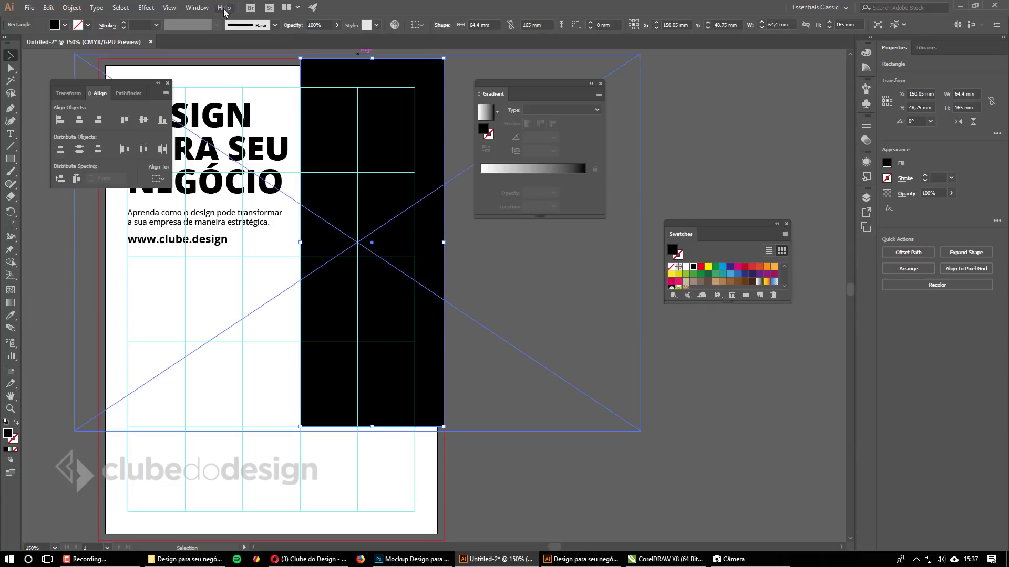
click(197, 7)
click(673, 125)
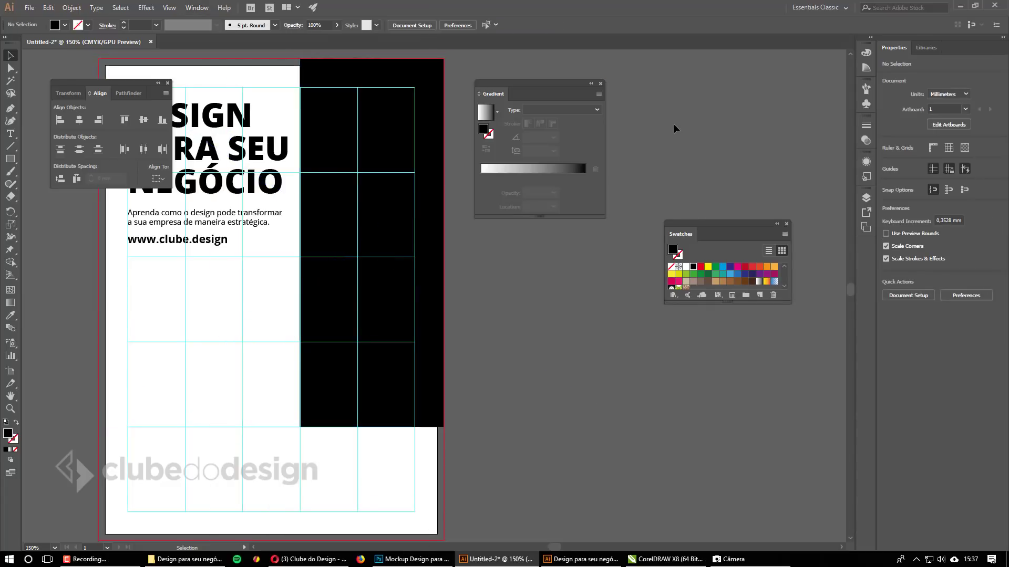
drag(540, 91, 546, 150)
click(405, 151)
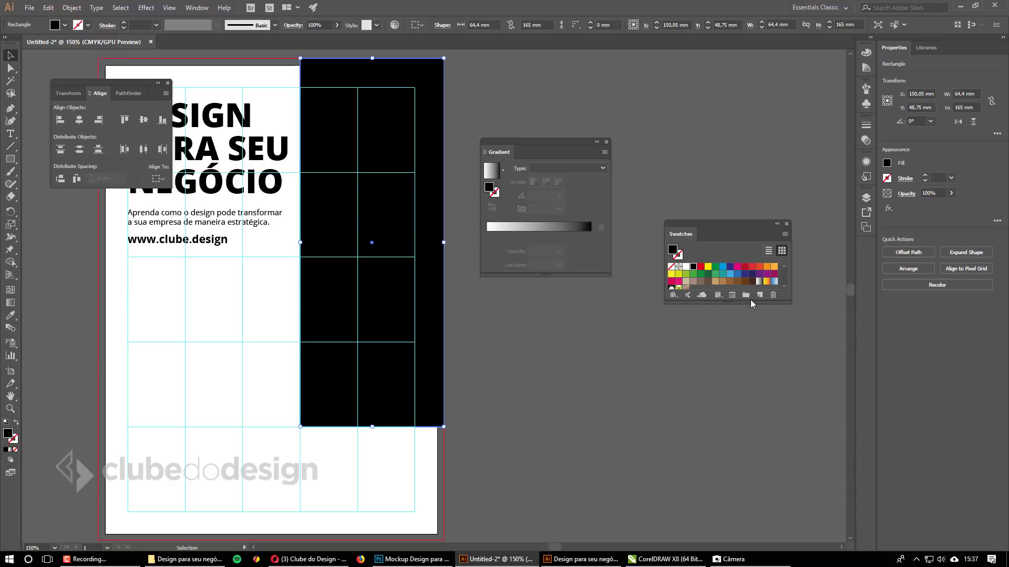
drag(728, 303, 730, 387)
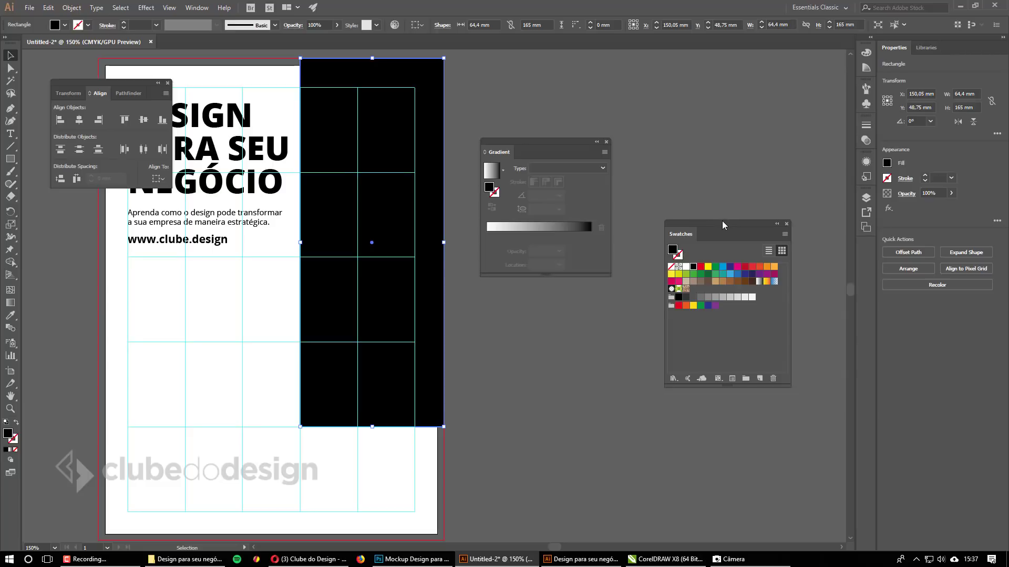
drag(729, 224, 720, 219)
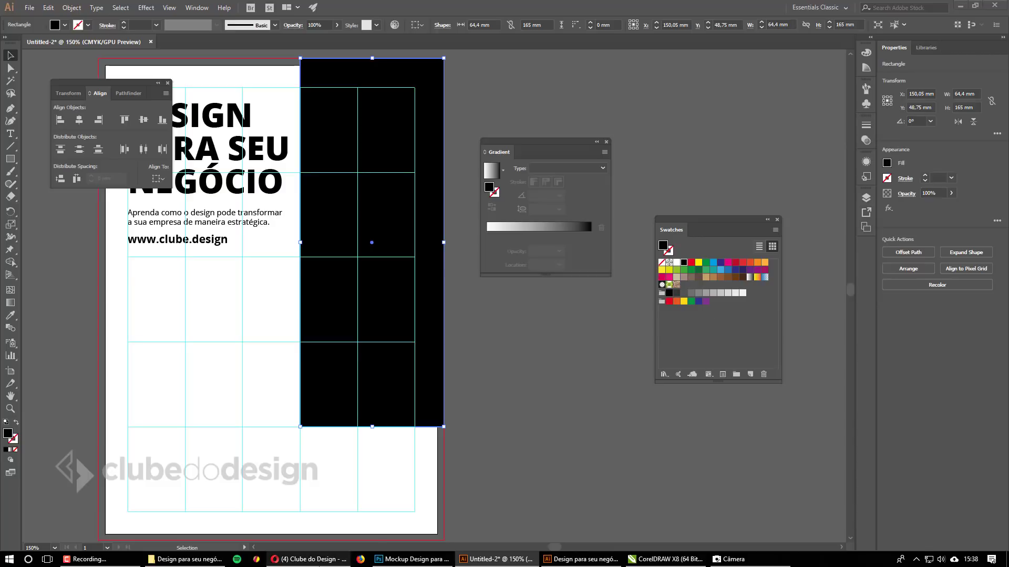
Close the background Clube do Design browser window and deselect the rectangle.
right_click(316, 560)
click(315, 542)
click(503, 386)
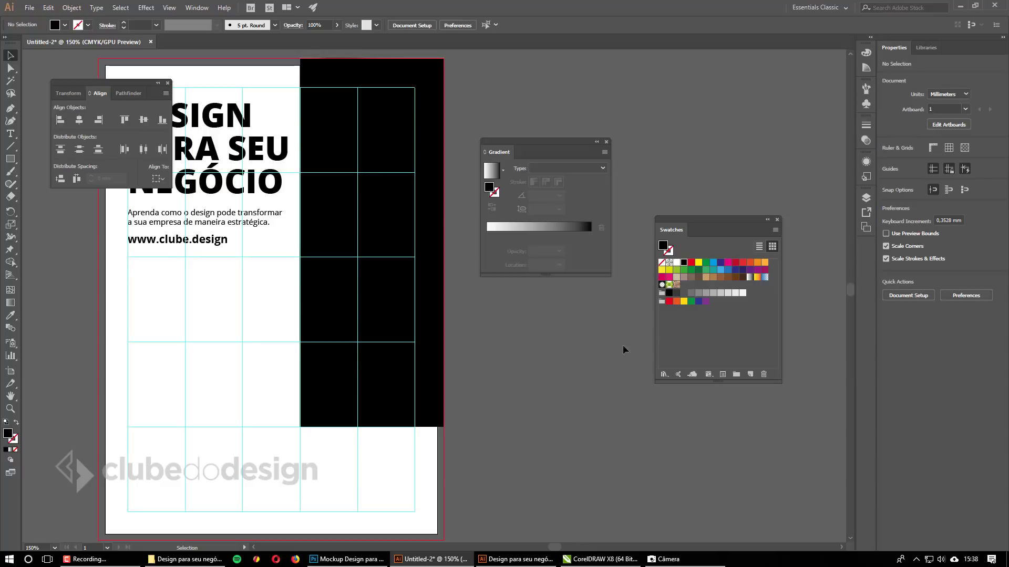
Create an empty swatch color group named Flyer.
click(738, 318)
click(734, 374)
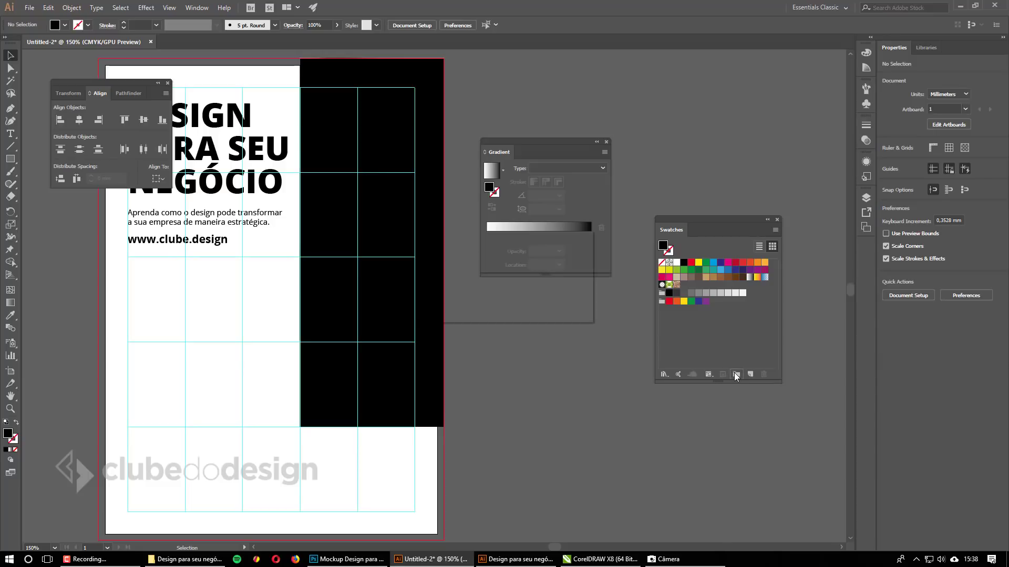
text(Flyer)
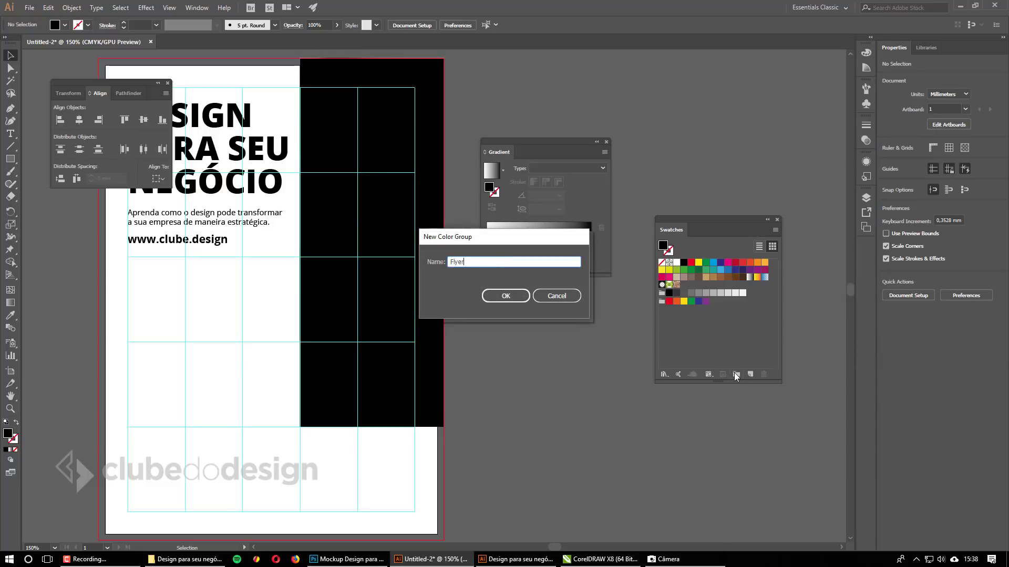
key(Return)
click(680, 317)
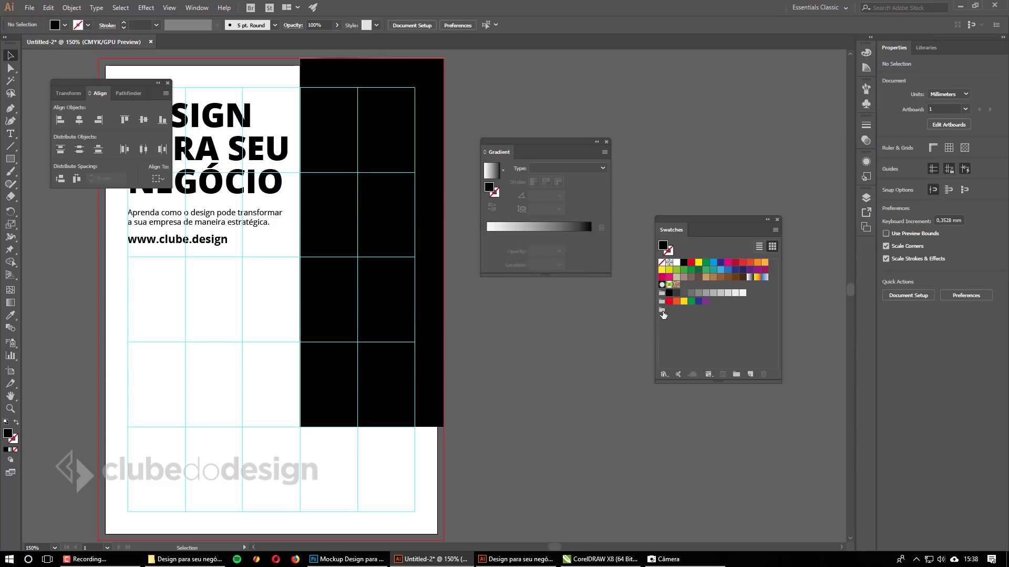
click(662, 310)
click(690, 324)
Start a new global CMYK swatch in the Flyer group and roughly mix a purple of about C=75 M=96 Y=0 K=0.
click(662, 312)
click(749, 372)
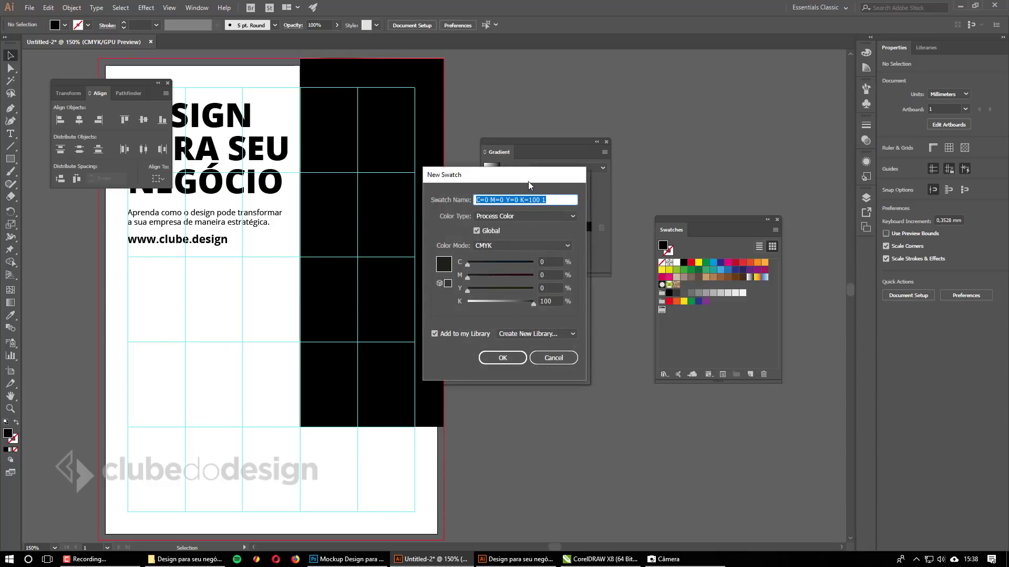
drag(528, 178, 676, 163)
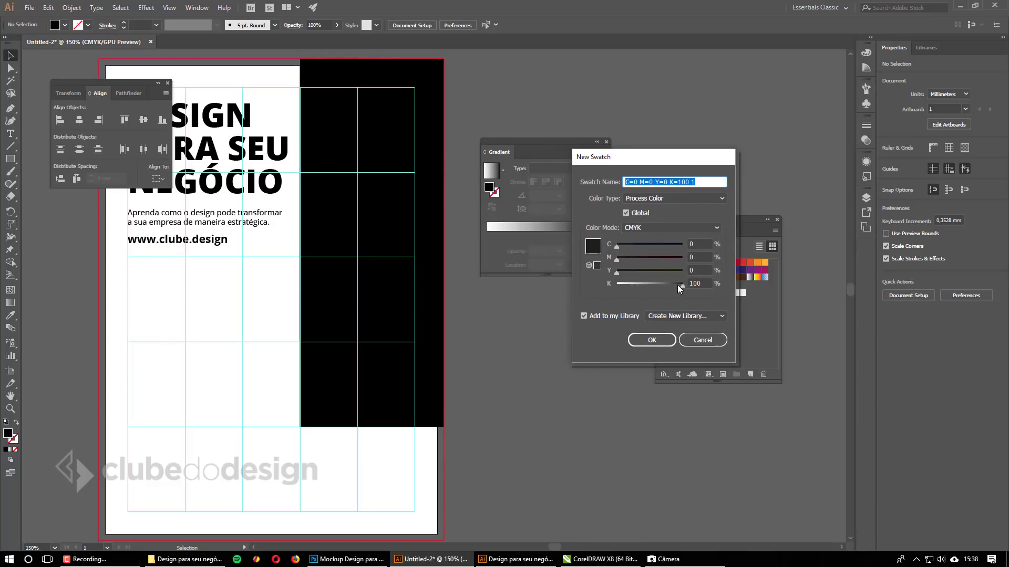
drag(677, 285, 604, 284)
click(644, 229)
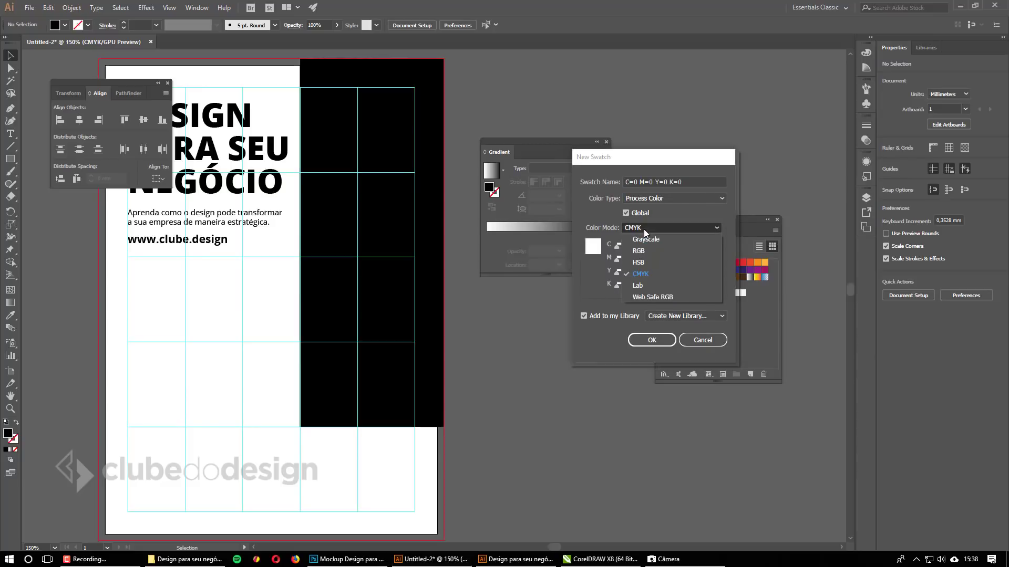
click(640, 273)
drag(618, 249, 705, 245)
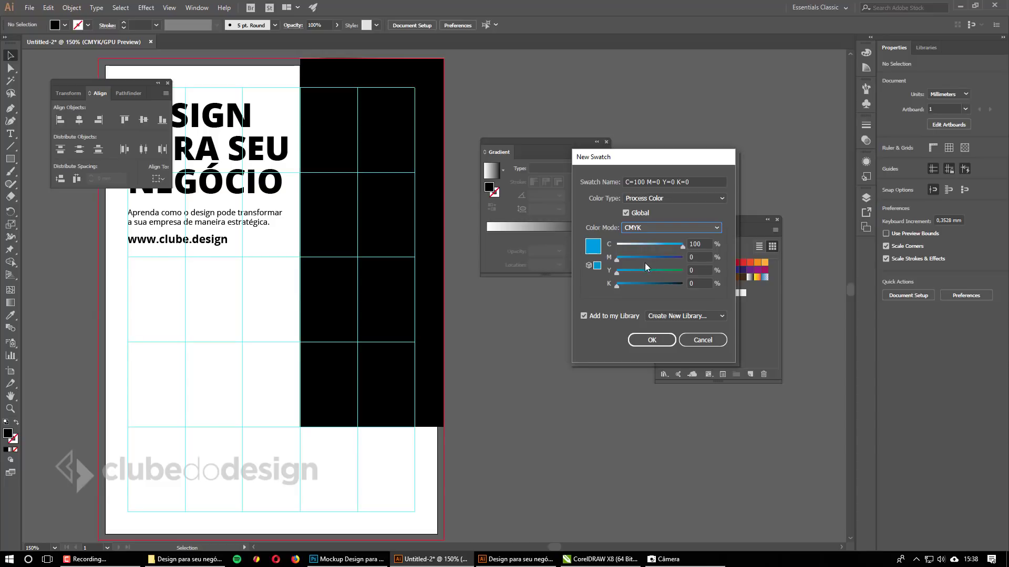
drag(618, 260, 680, 256)
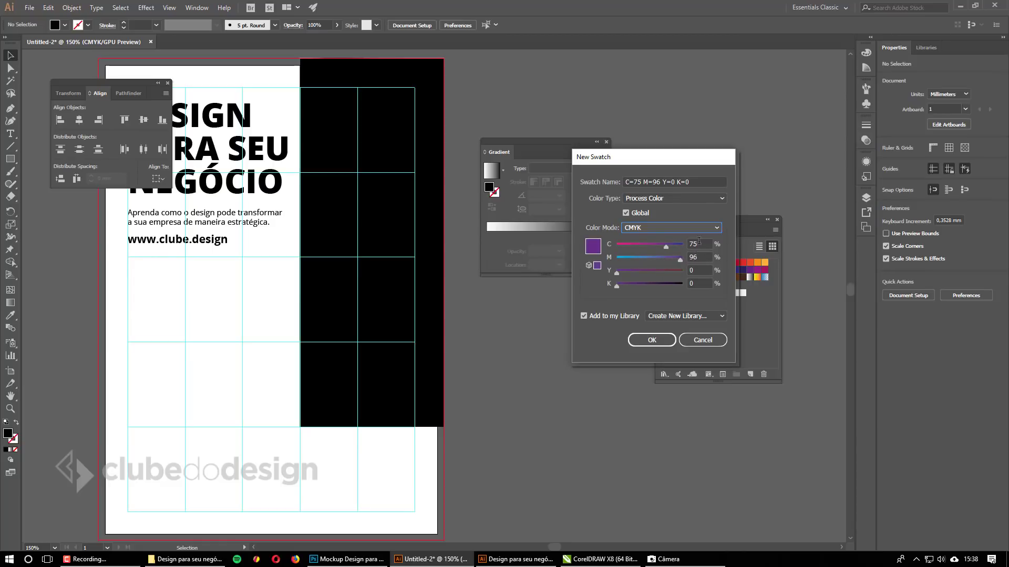
Set the purple swatch to C=70 M=100 Y=0 K=0 and save it without adding it to the library.
click(699, 242)
text(70)
key(Tab)
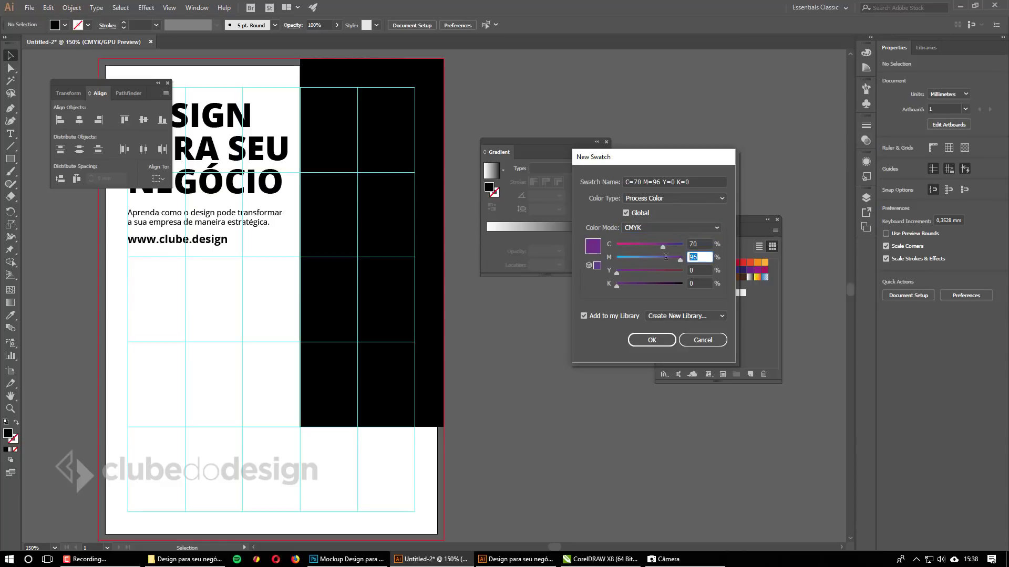
text(100)
key(Tab)
drag(708, 257, 682, 262)
click(696, 281)
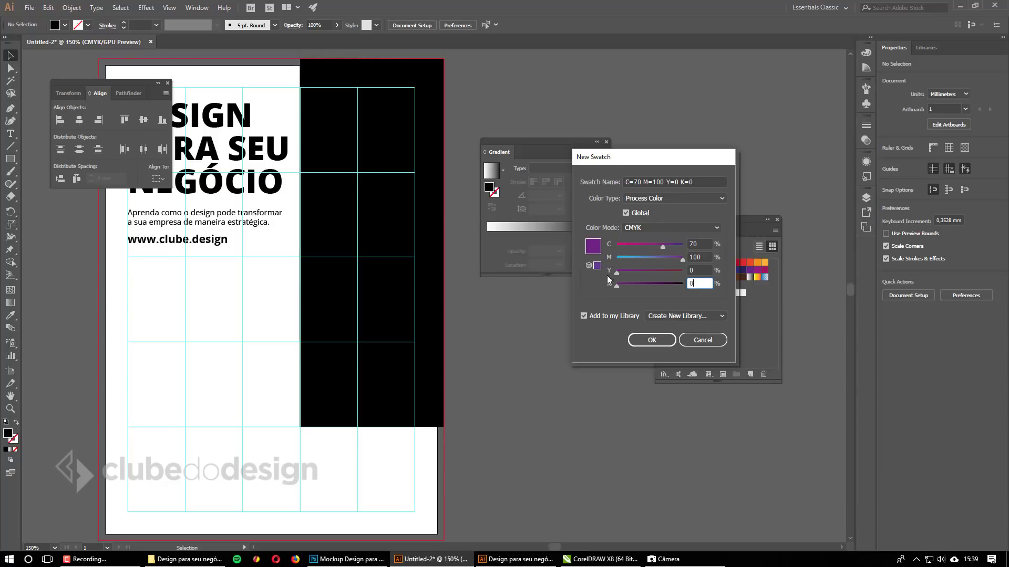
click(584, 316)
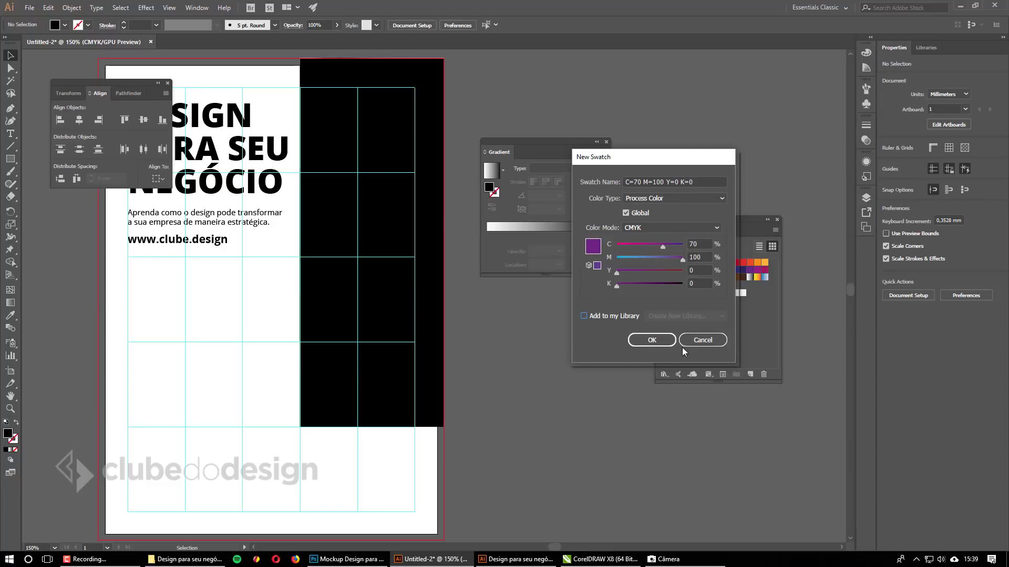
click(652, 340)
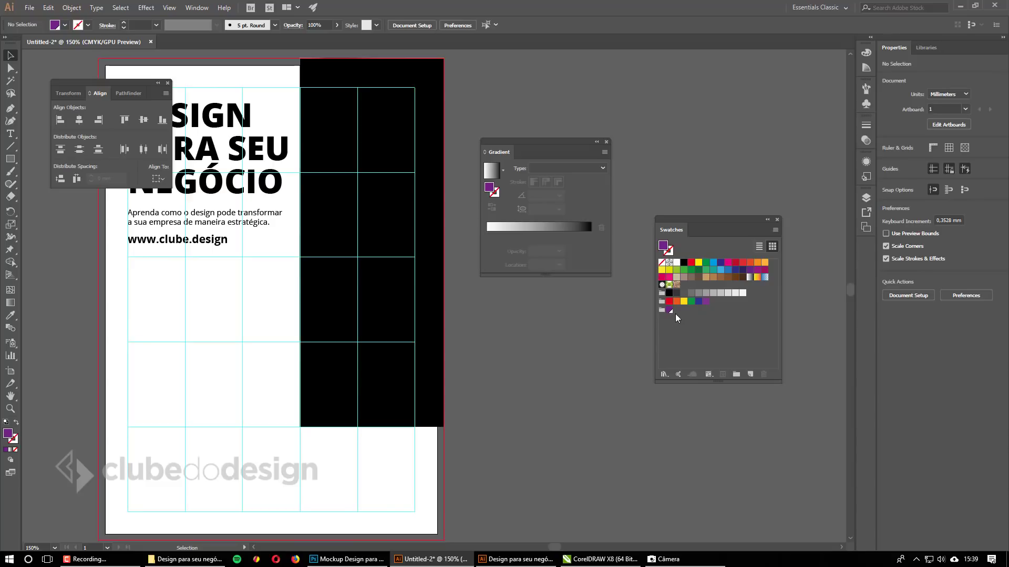
Fill the black rectangle with the purple swatch from the Flyer group.
click(395, 282)
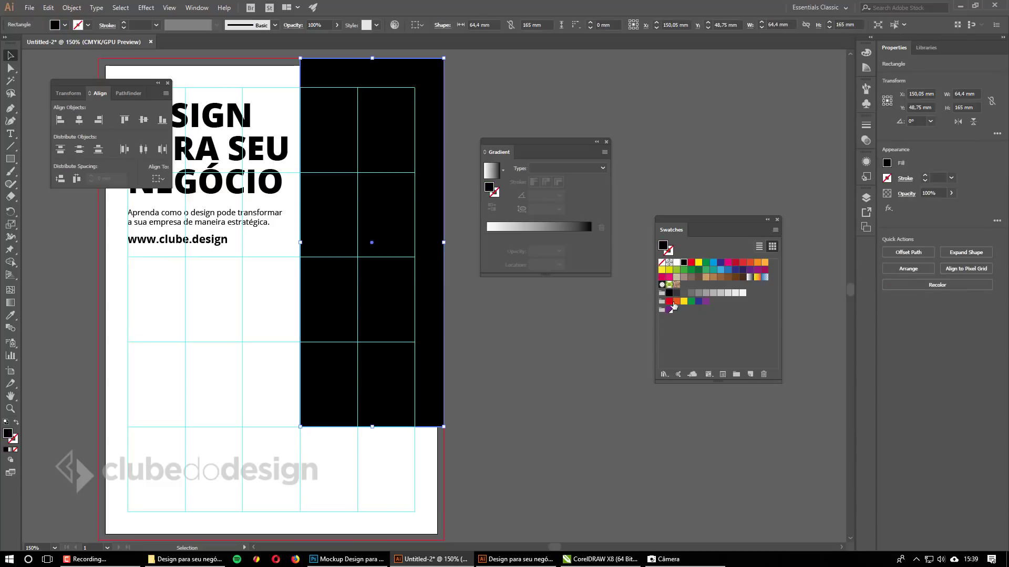
click(669, 310)
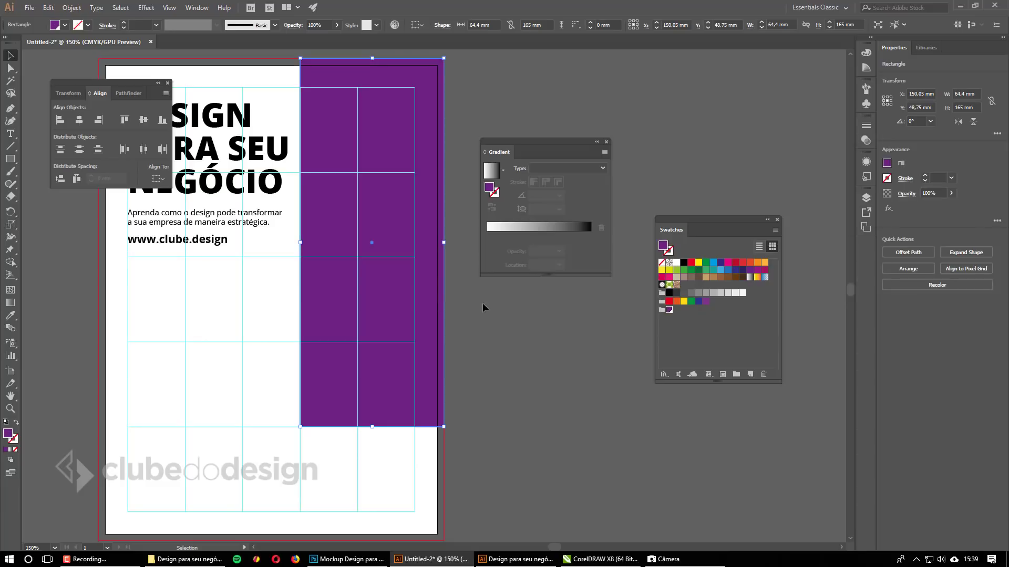
click(536, 325)
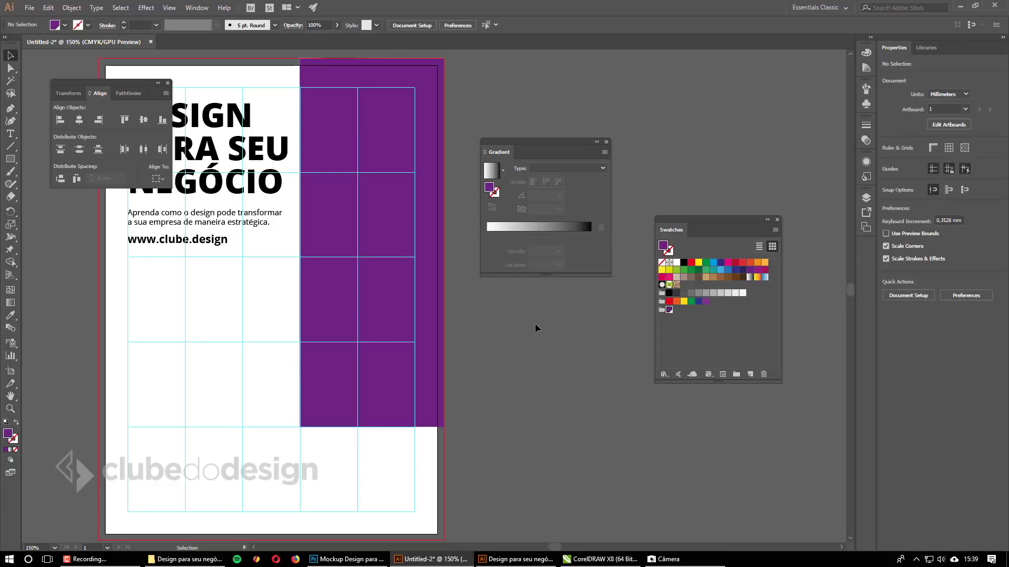
click(662, 310)
click(750, 374)
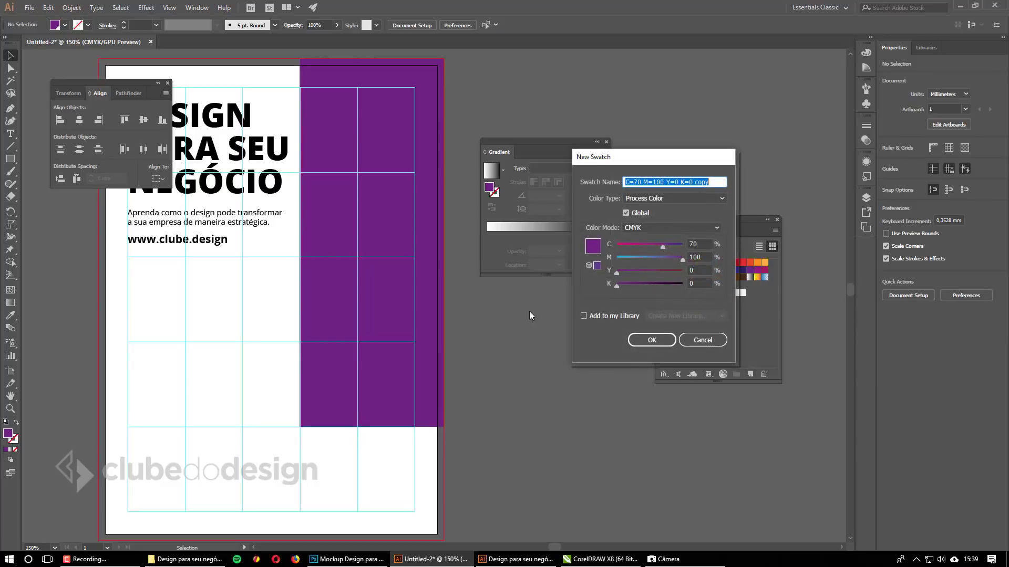
click(705, 342)
click(684, 317)
click(662, 310)
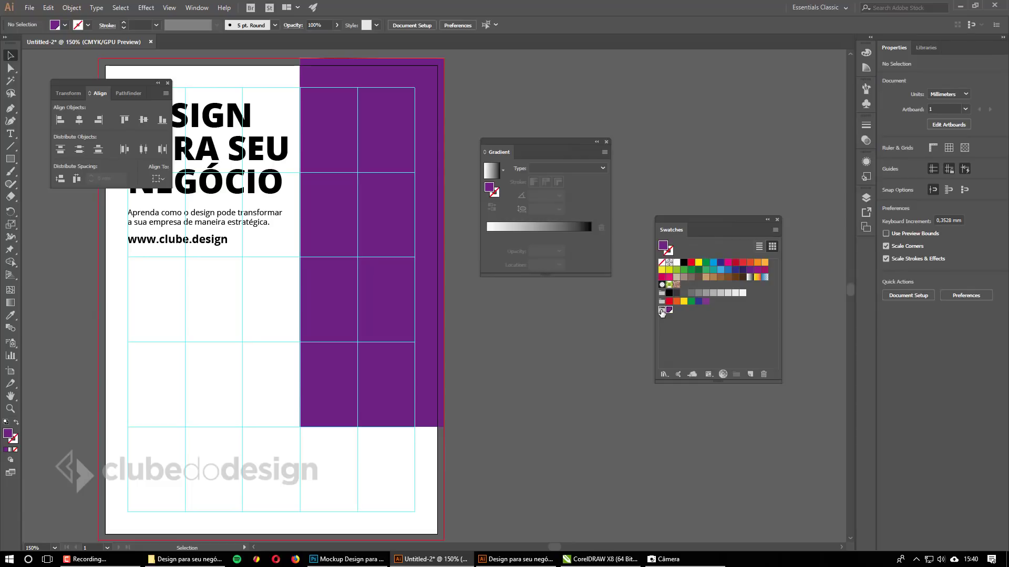
click(699, 335)
Add a blue global CMYK swatch with C=100 M=20 Y=0 K=0 to the Flyer group.
click(662, 311)
click(750, 374)
drag(681, 259, 710, 245)
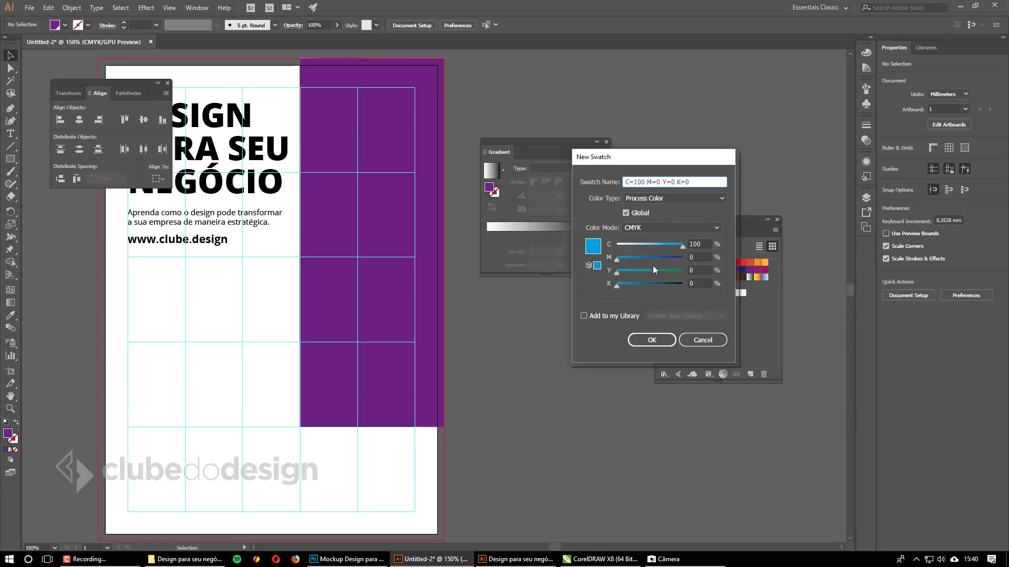
click(701, 256)
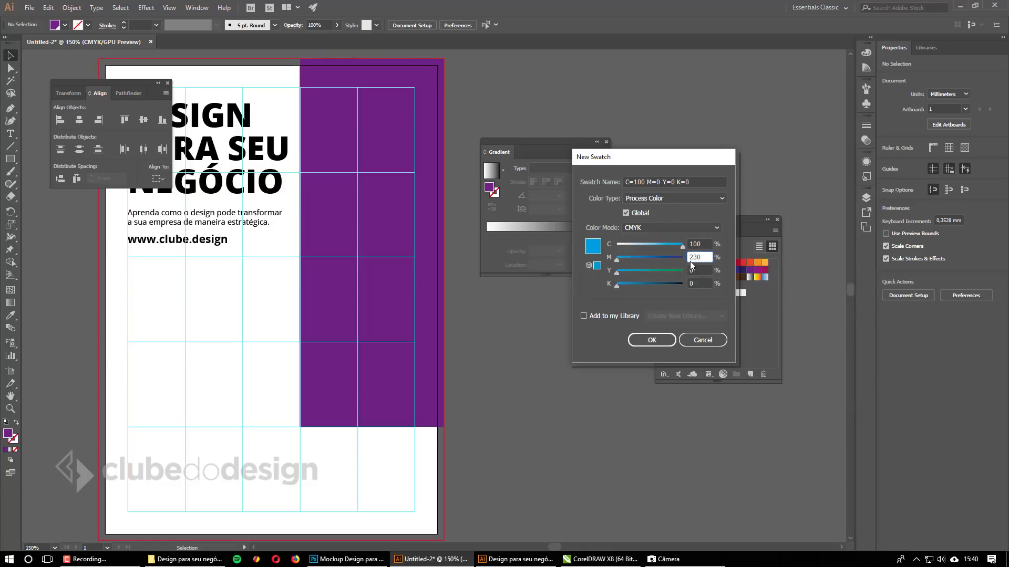
text(230)
drag(688, 257, 660, 259)
text(20)
click(694, 269)
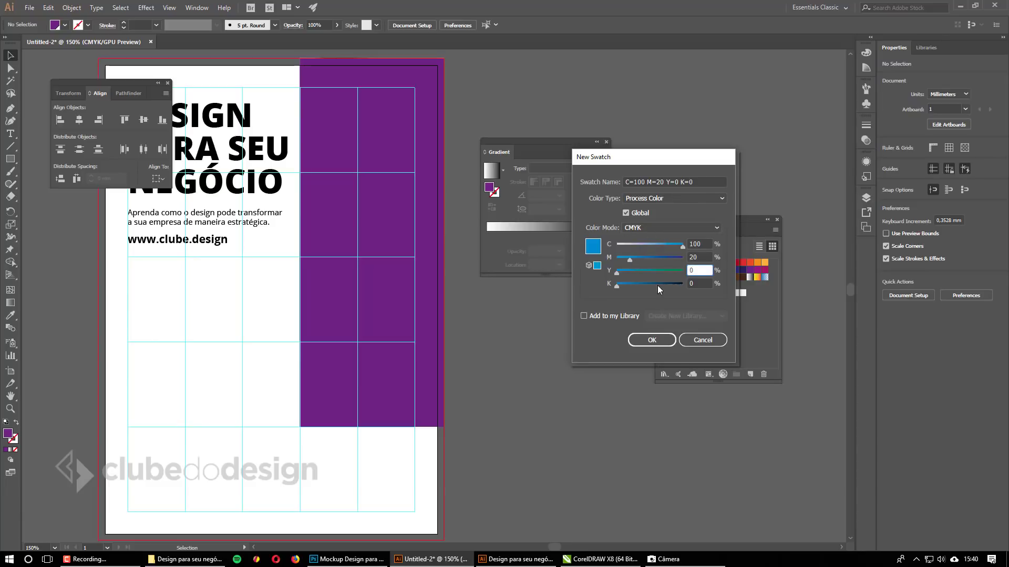
drag(700, 243, 688, 244)
click(706, 256)
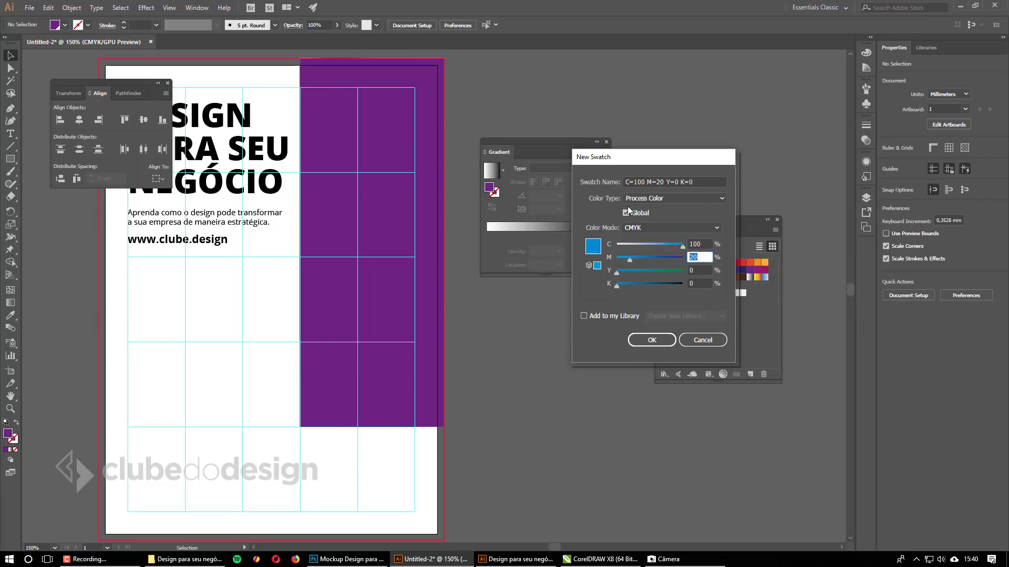
click(666, 341)
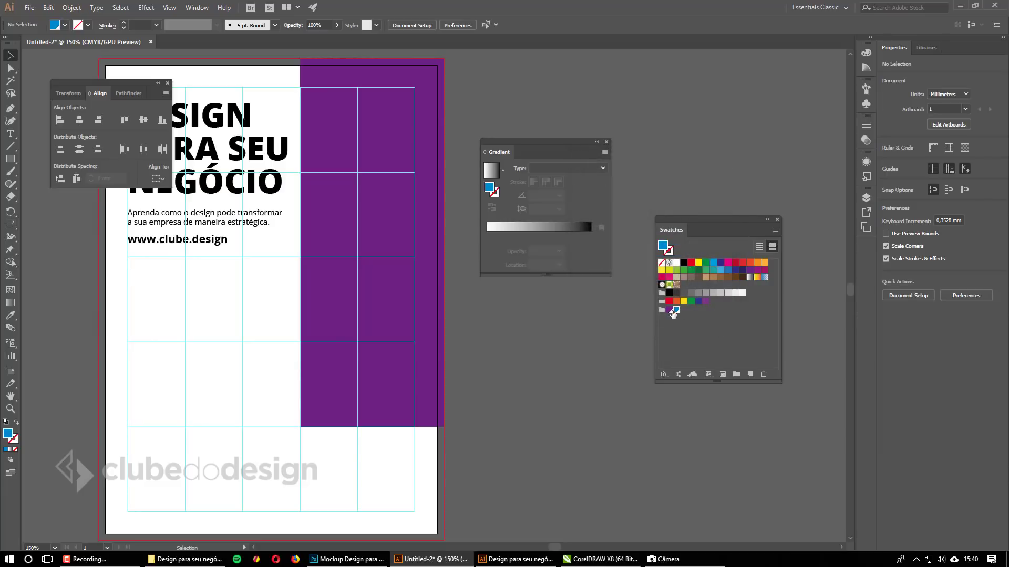
Fill the rectangle with a 0° linear gradient running from the purple Flyer swatch to the blue one.
click(669, 311)
click(676, 310)
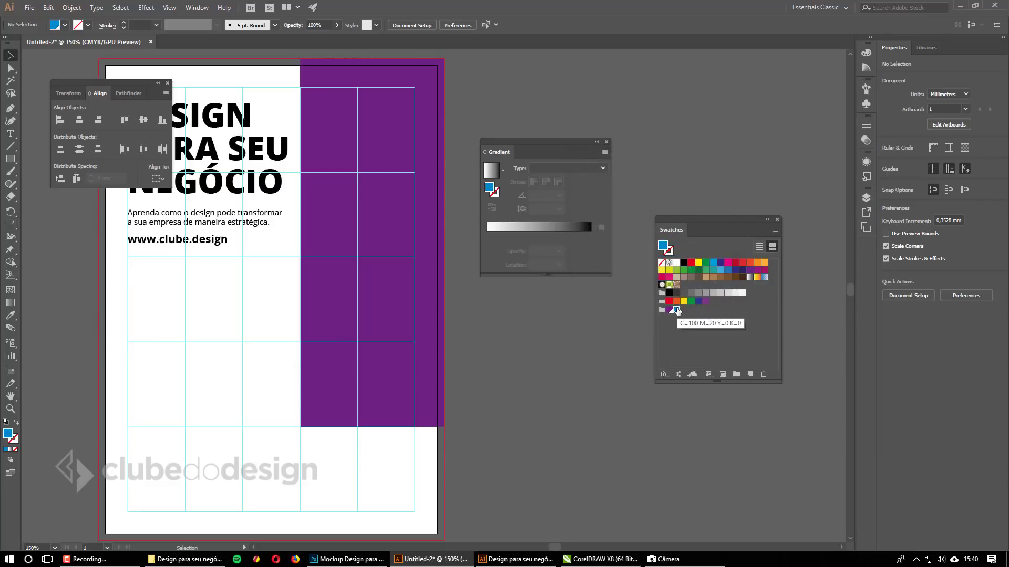
click(398, 225)
click(492, 170)
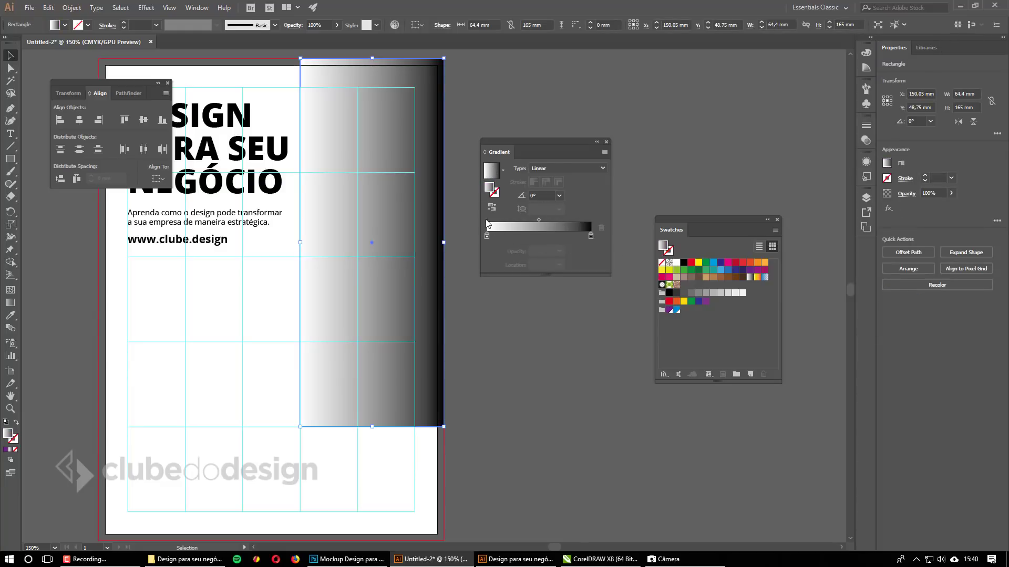
click(668, 311)
drag(487, 236, 487, 237)
drag(676, 311, 591, 241)
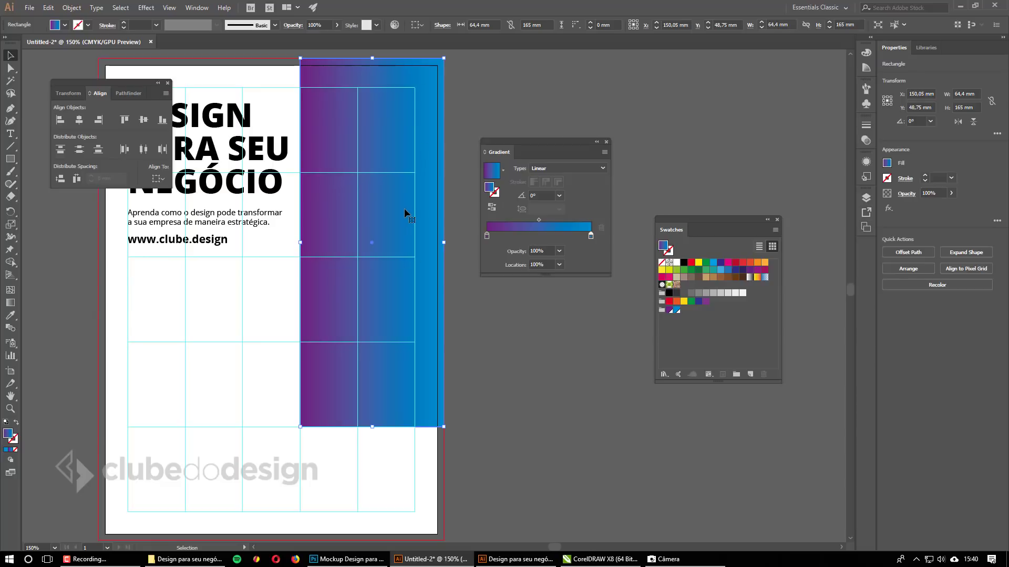
Float the Transparency panel beside the artboard and expand it to show all its options.
click(867, 139)
drag(808, 122, 632, 70)
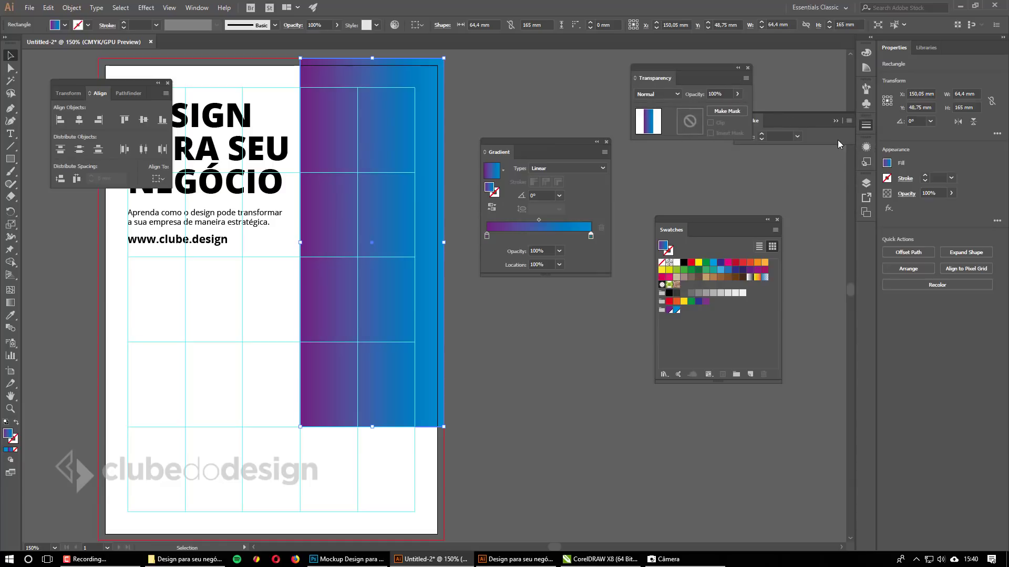
click(837, 122)
click(635, 80)
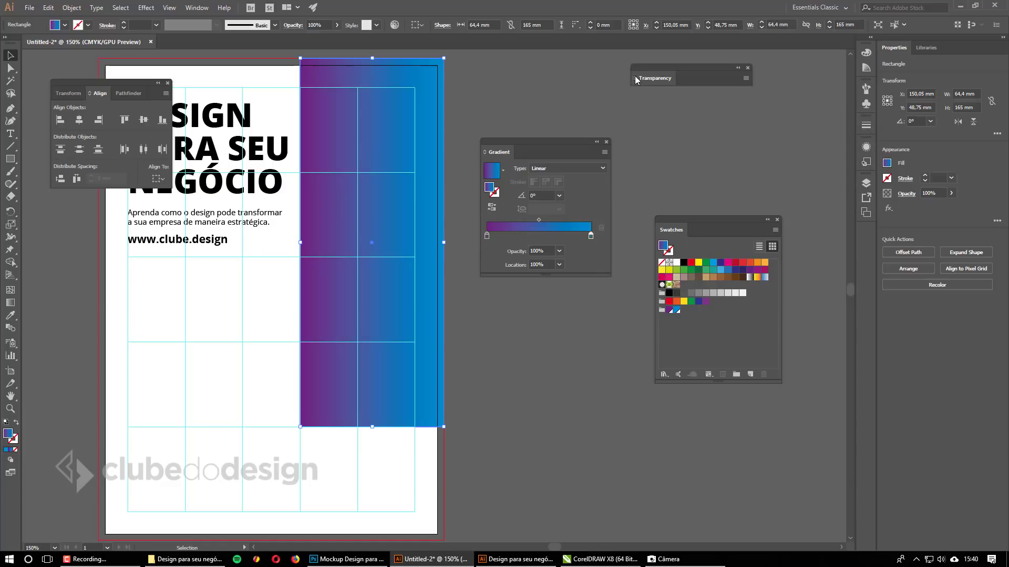
click(635, 79)
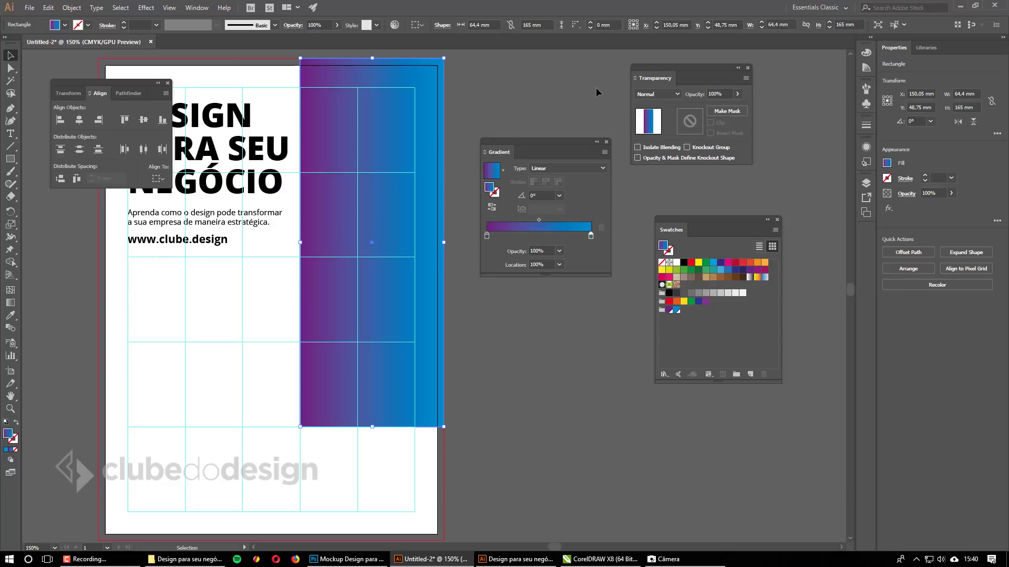
Set the gradient rectangle's blending mode to Hard Light and check the photo overlay with the guides hidden.
click(663, 94)
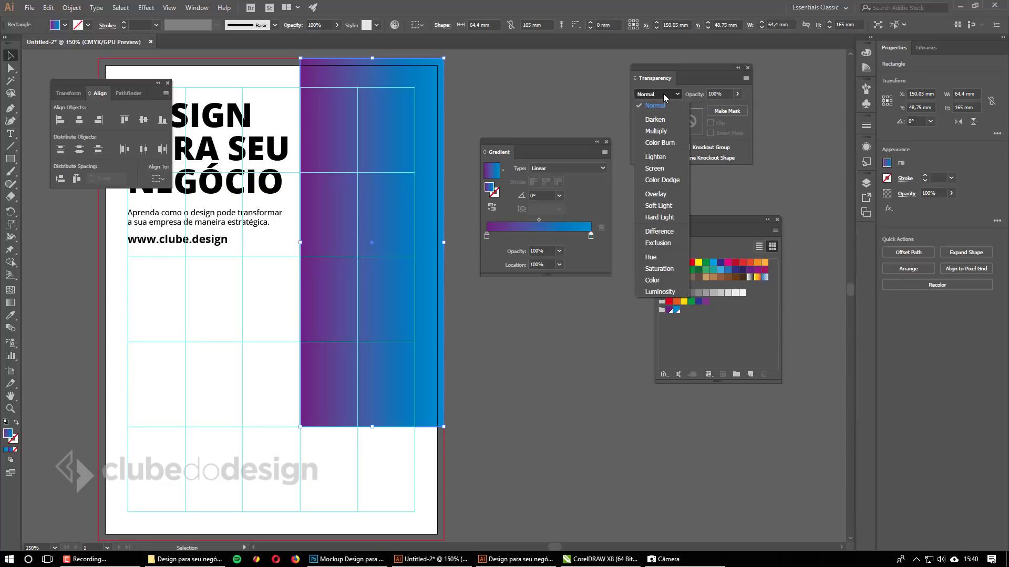
click(659, 217)
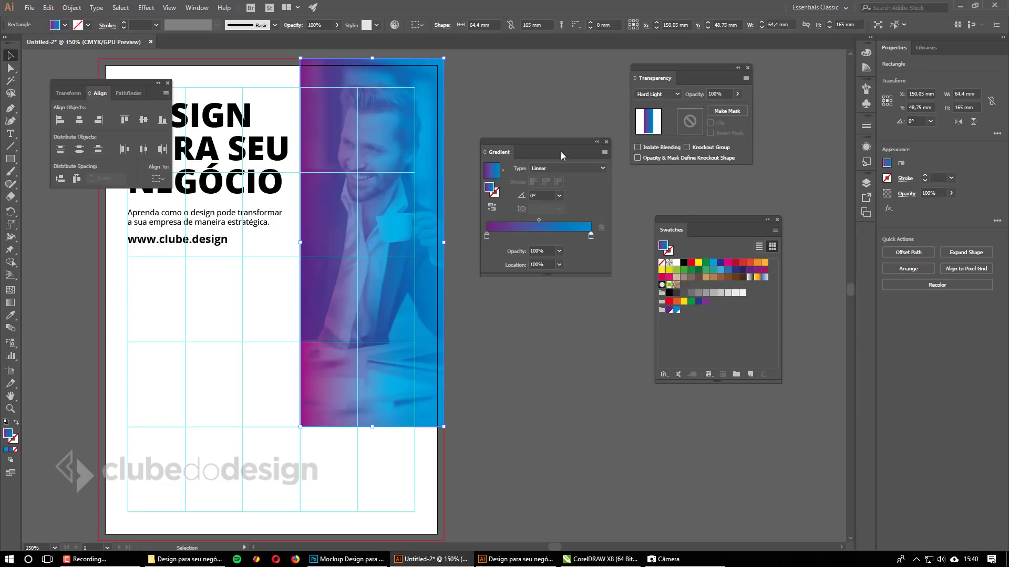
click(516, 114)
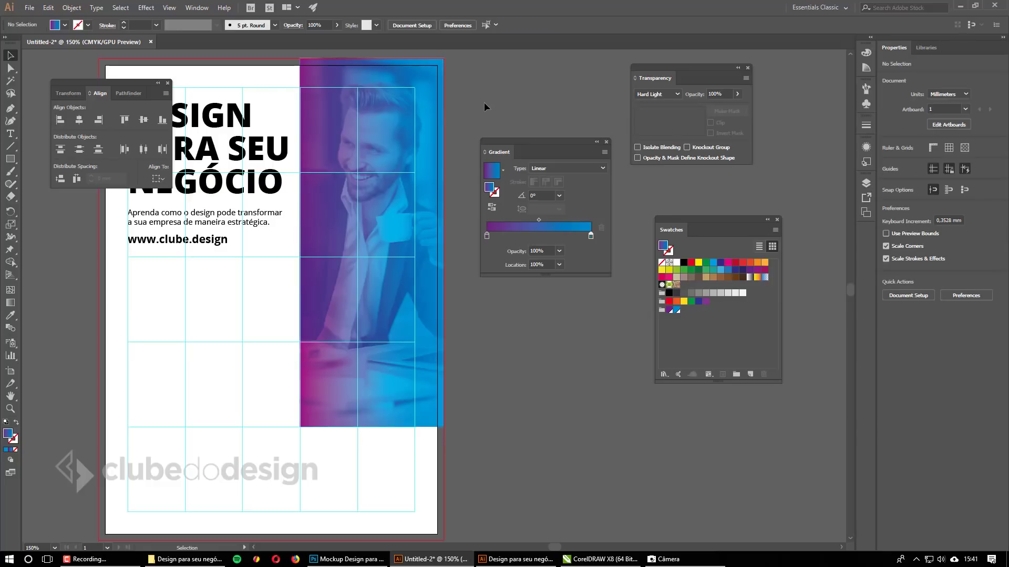
key(ctrl)
key(ctrl+semicolon)
key(space)
drag(332, 261, 351, 283)
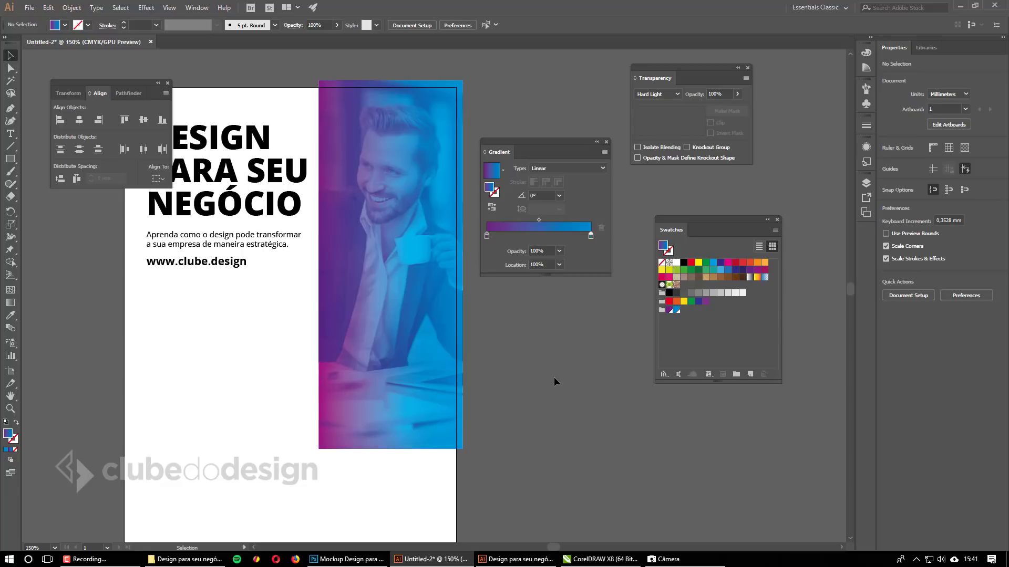
key(ctrl+semicolon)
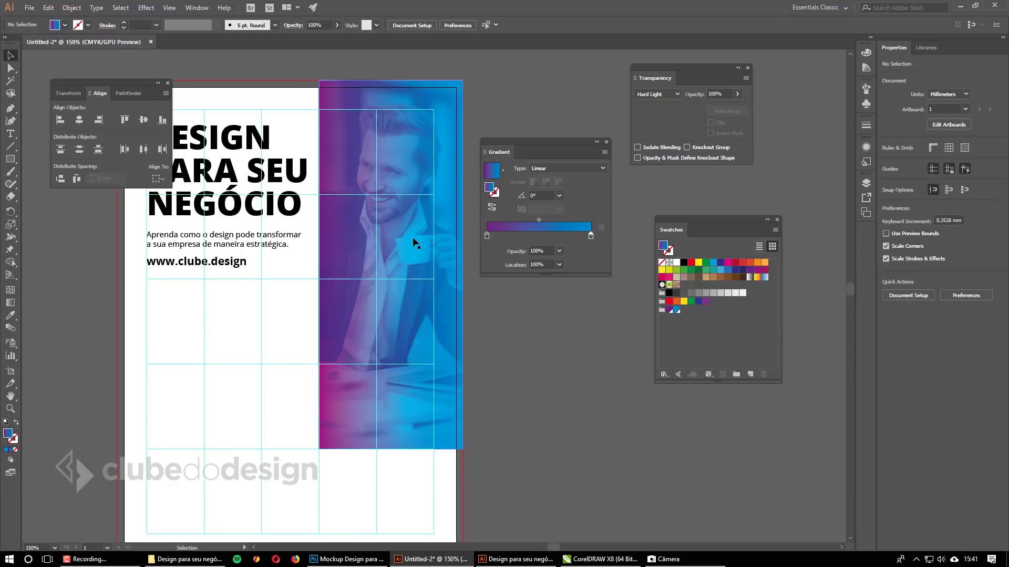
Copy the gradient rectangle to the first grid columns, fitting the copy to rows three and four and ending the original above row three.
click(412, 242)
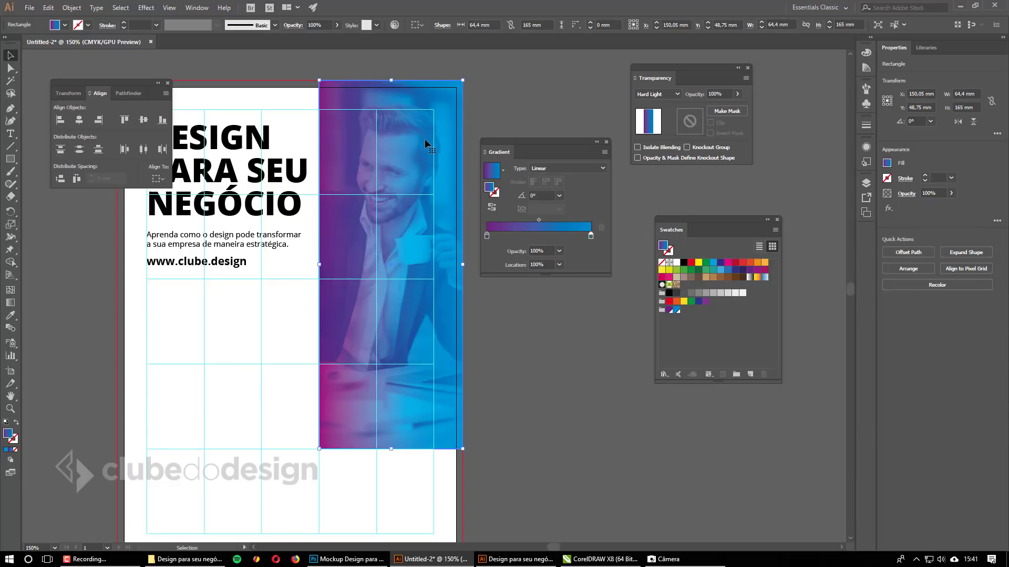
drag(411, 244, 240, 247)
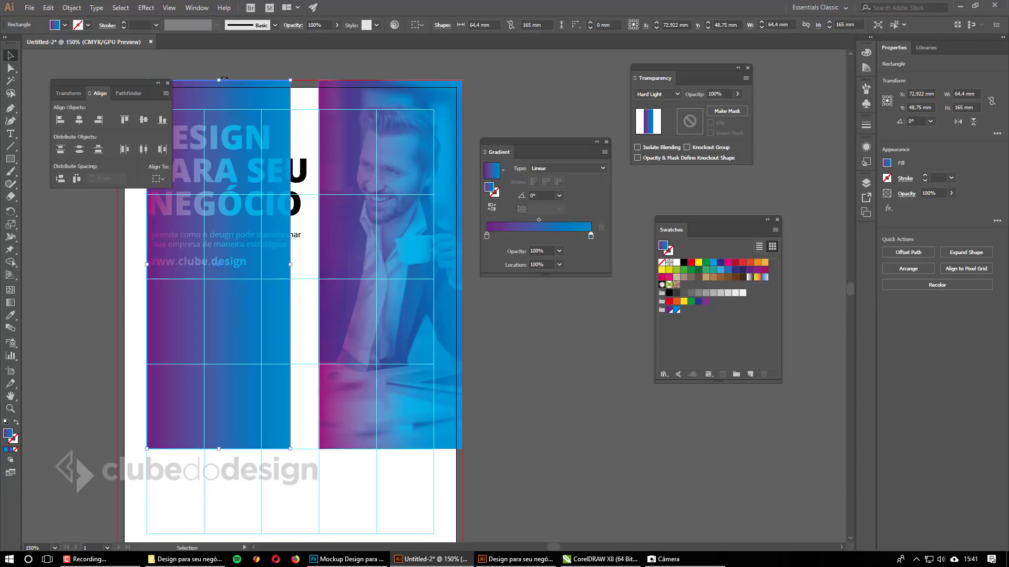
drag(219, 80, 214, 277)
click(407, 428)
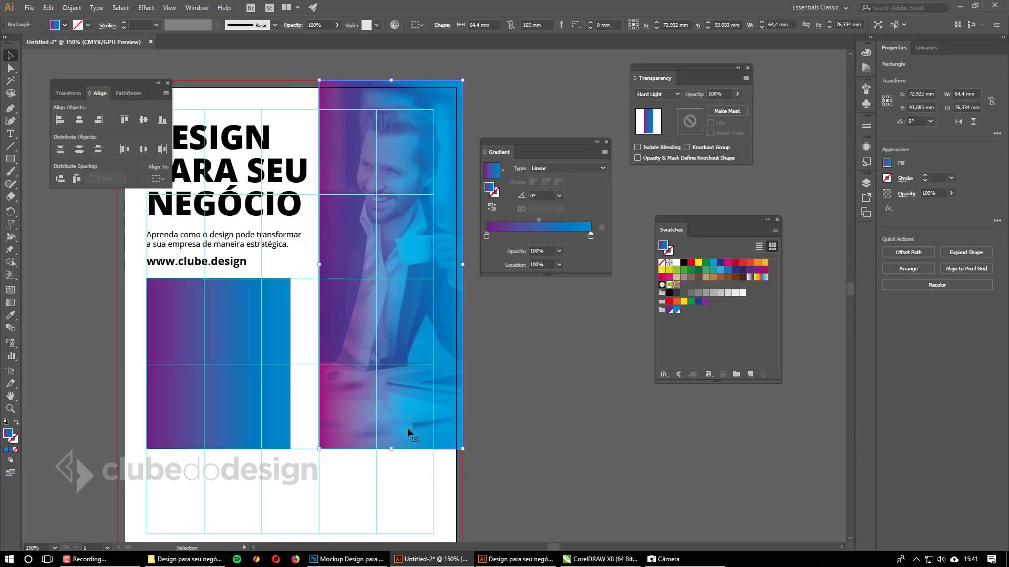
drag(393, 448, 352, 279)
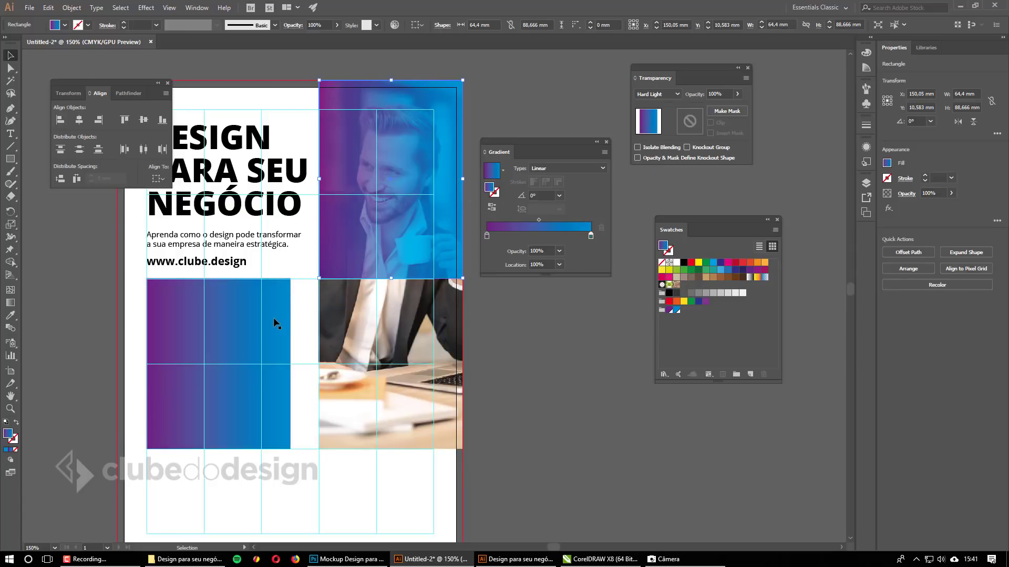
Widen the lower gradient rectangle to the grid's last vertical guide and check the layout with the guides hidden.
click(274, 322)
drag(293, 364, 433, 350)
click(555, 365)
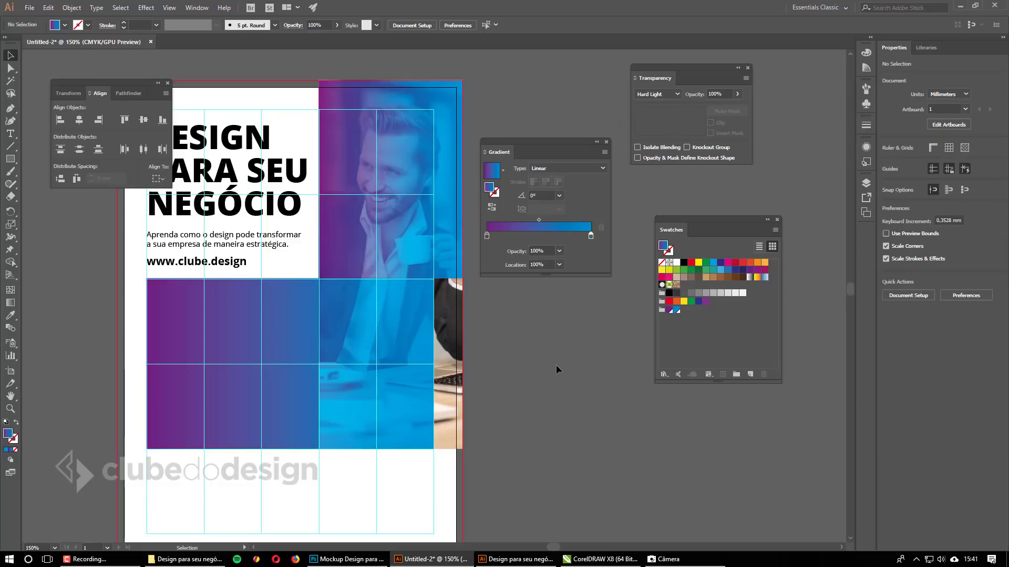
key(ctrl+semicolon)
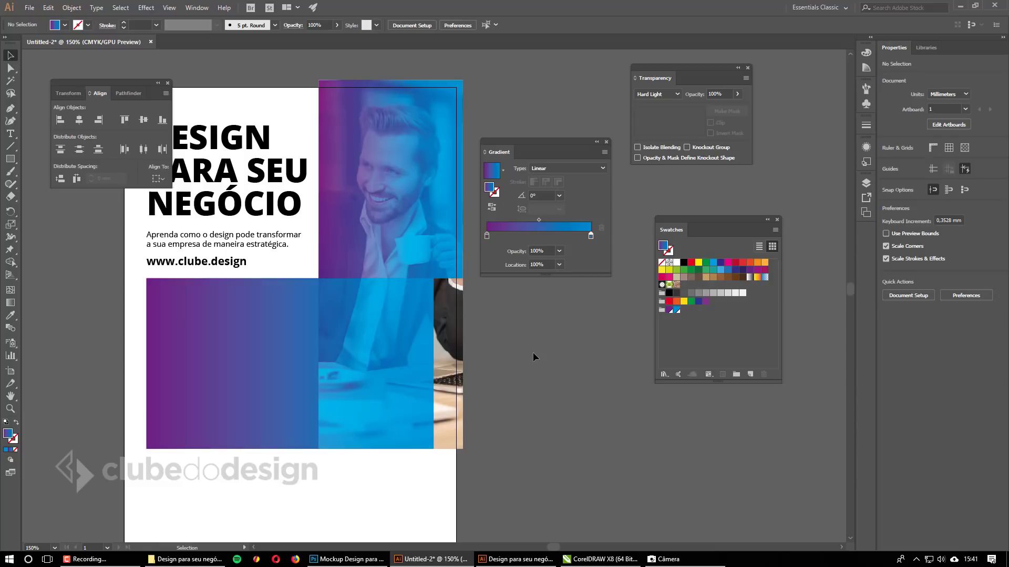
key(a)
key(ctrl+semicolon)
key(v)
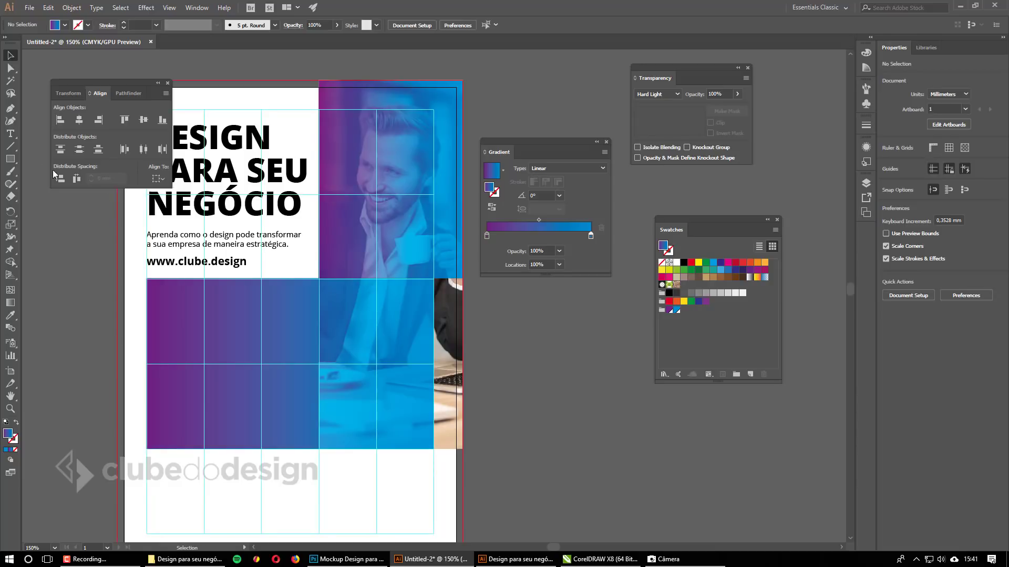
Draw a 13.034 × 76 mm rectangle over the uncovered photo strip and fill it with the purple Flyer swatch.
key(m)
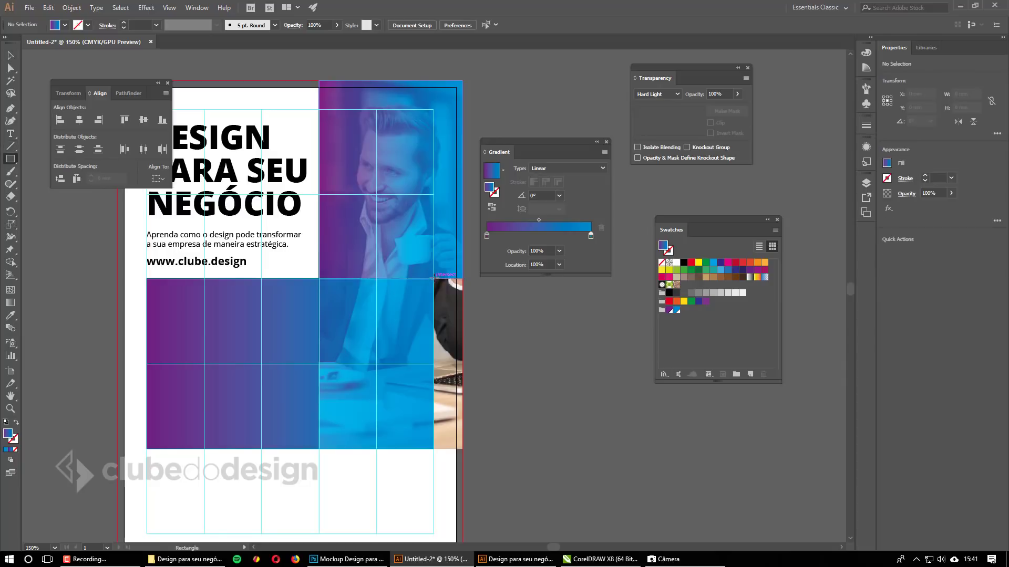
drag(433, 278, 462, 449)
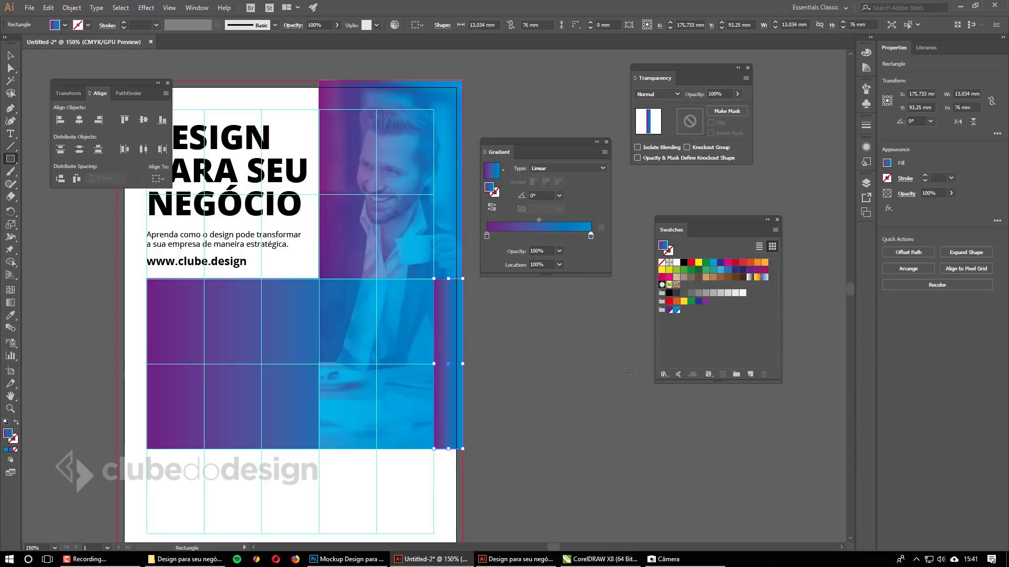
click(669, 310)
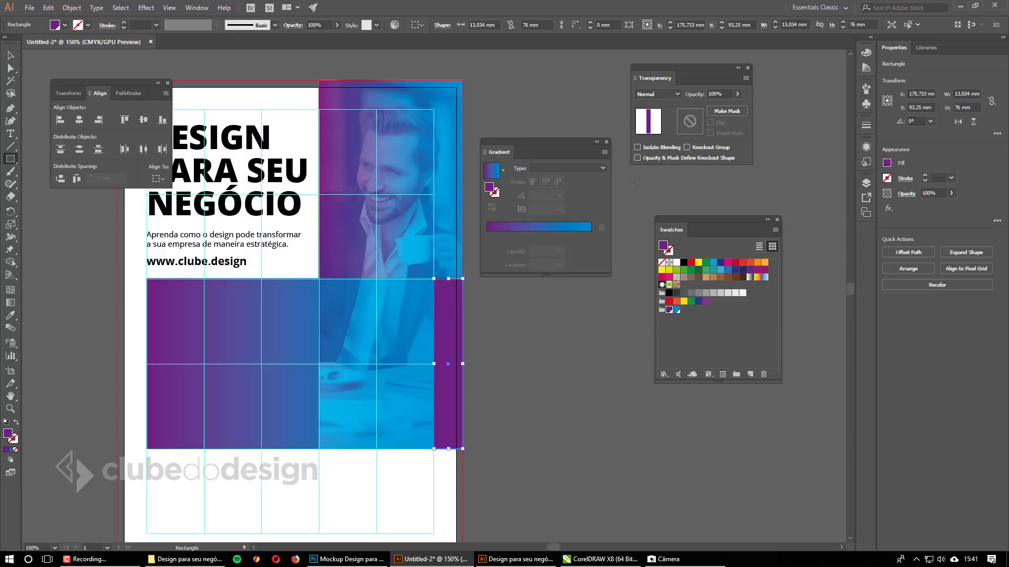
Set the purple strip's blending mode to Hard Light and hide the guides.
click(666, 92)
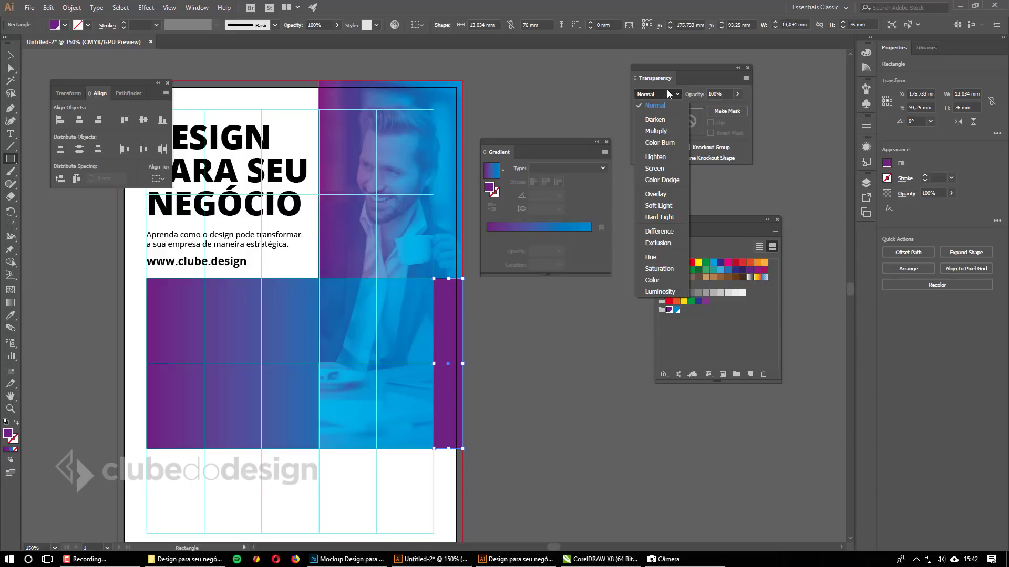
click(669, 220)
key(v)
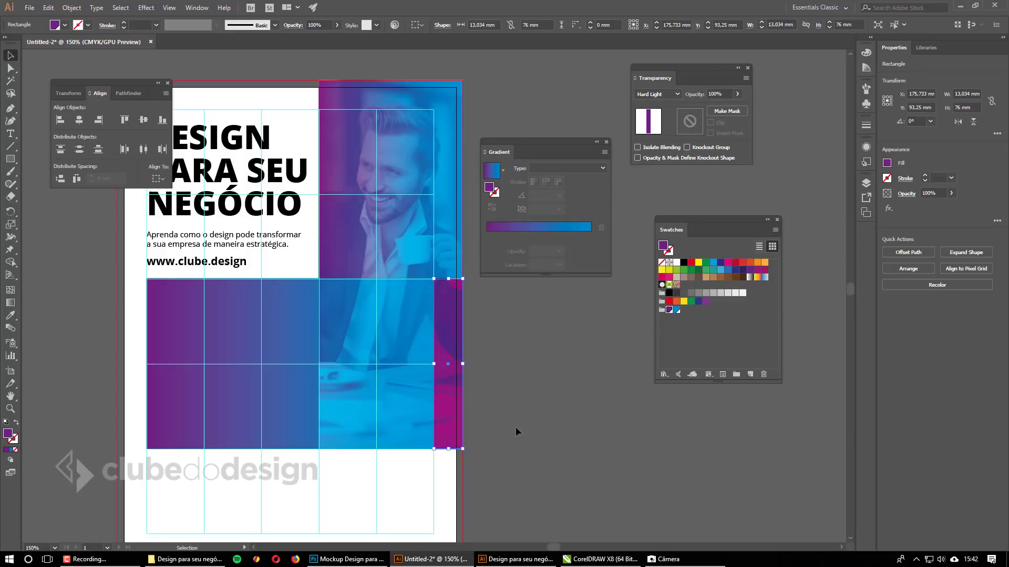
click(548, 422)
key(ctrl+semicolon)
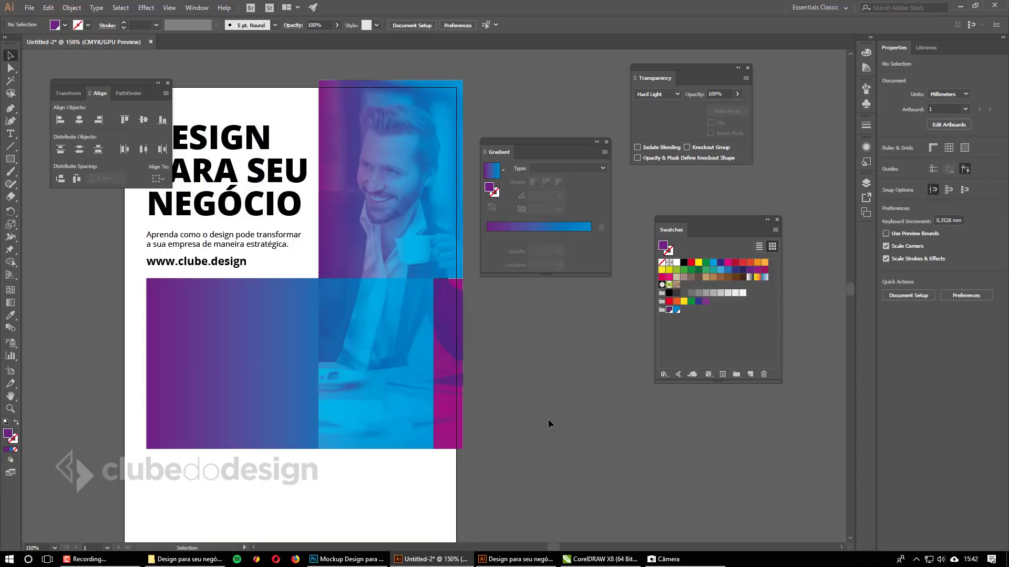
Bring the white "A IMAGEM DA SUA EMPRESA PODE IMPACTAR O MERCADO" headline and Lorem ipsum text from the reference document onto the gradient band, with guides shown.
key(alt+Tab)
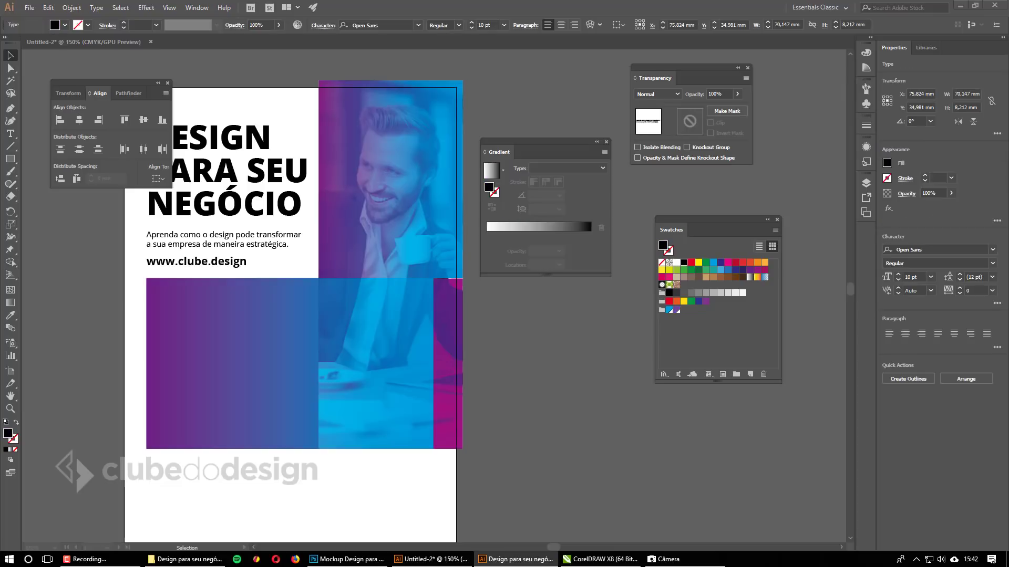
key(alt+Tab)
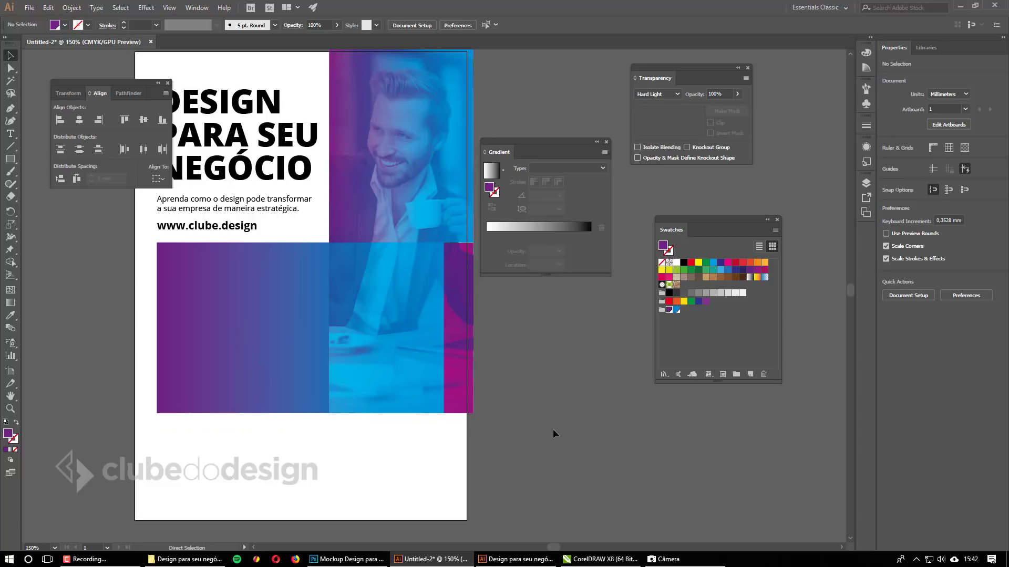
key(ctrl+semicolon)
drag(266, 302, 277, 300)
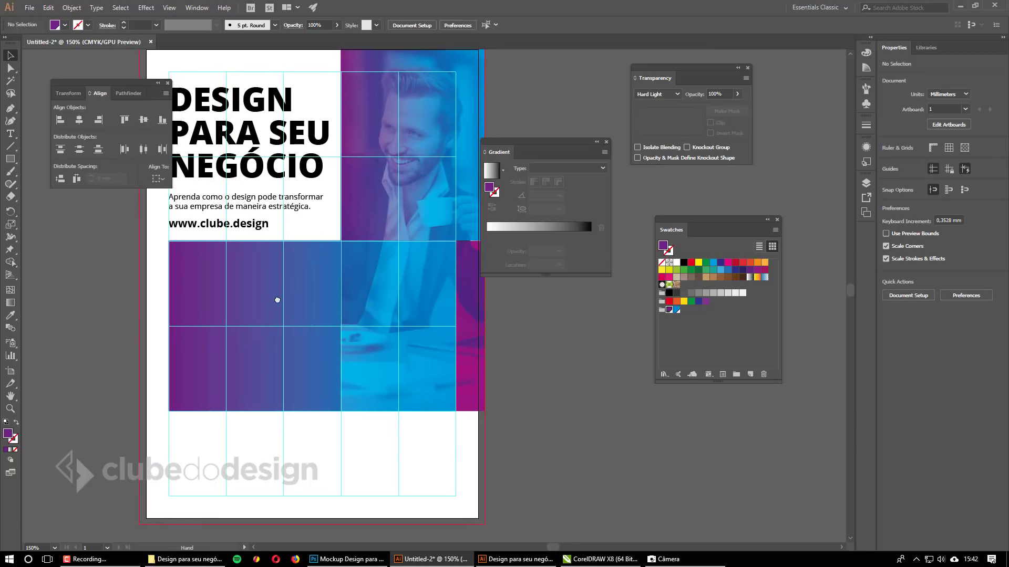
key(alt+Tab)
click(316, 234)
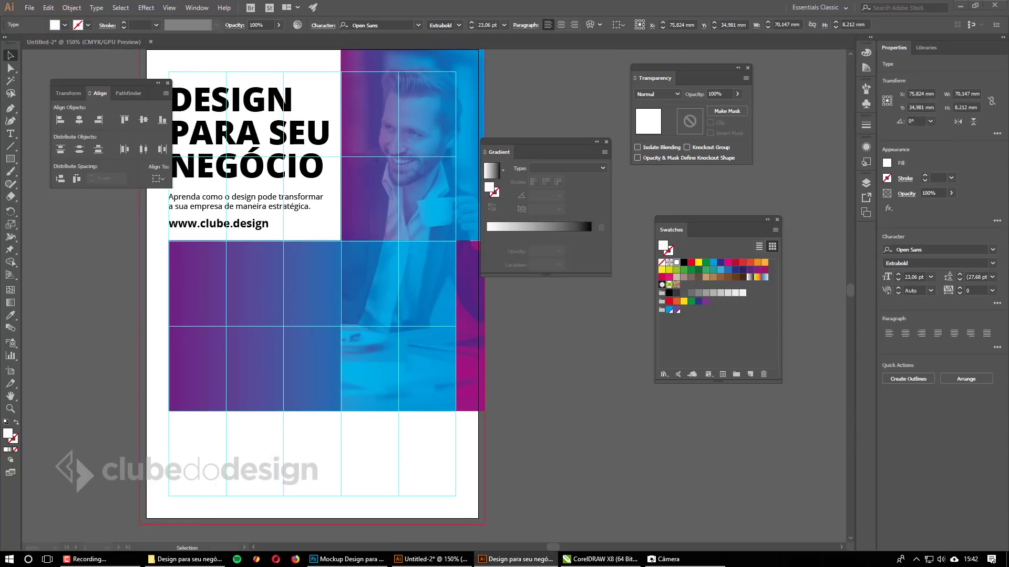
shift+click(315, 234)
key(alt+Tab)
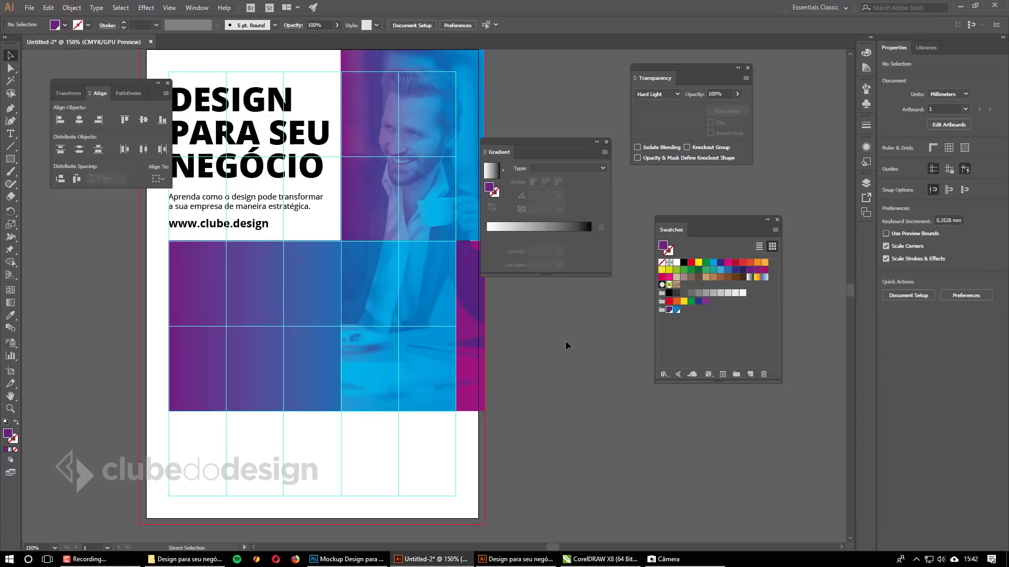
key(ctrl+v)
drag(421, 279, 241, 309)
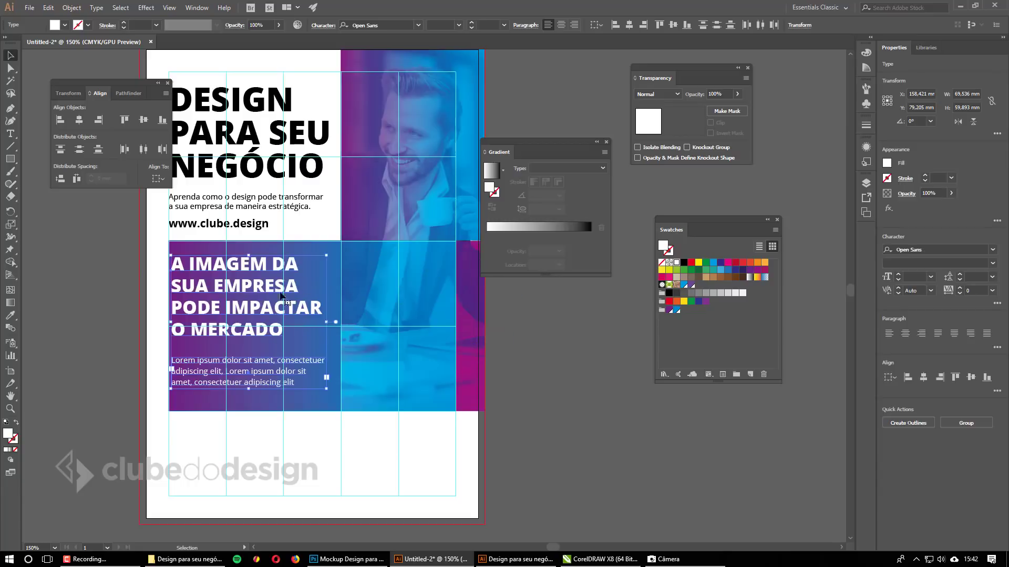
Extend the gradient band's outer edge to the bleed line, making the band 141.466 mm wide.
click(170, 326)
drag(170, 325, 139, 326)
ctrl+click(289, 319)
ctrl+click(288, 319)
ctrl+click(289, 319)
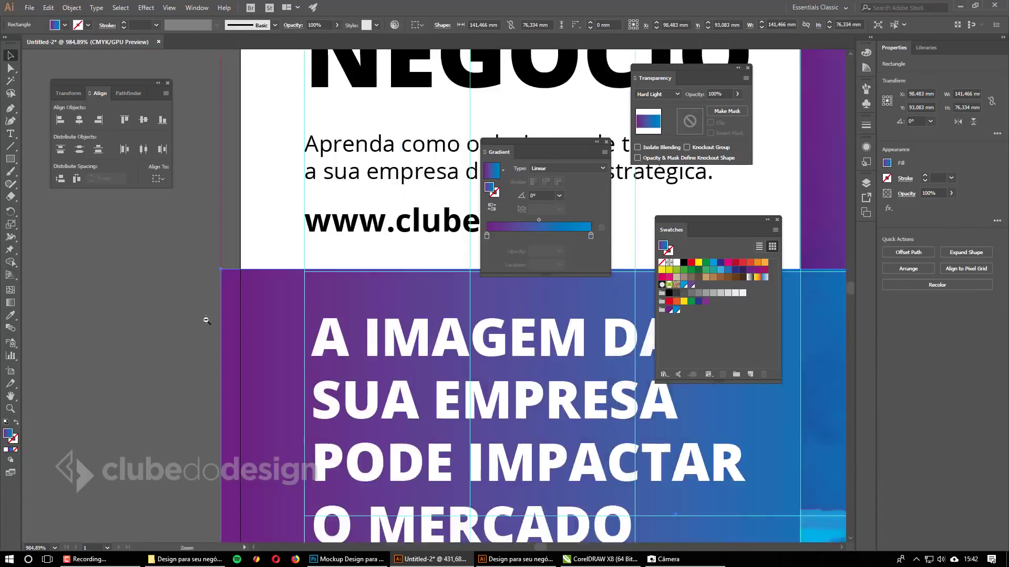
Examine how the gradient band's upper edge lines up with the horizontal grid guide.
key(ctrl+minus)
drag(418, 408, 287, 299)
key(ctrl+minus)
drag(275, 362, 246, 338)
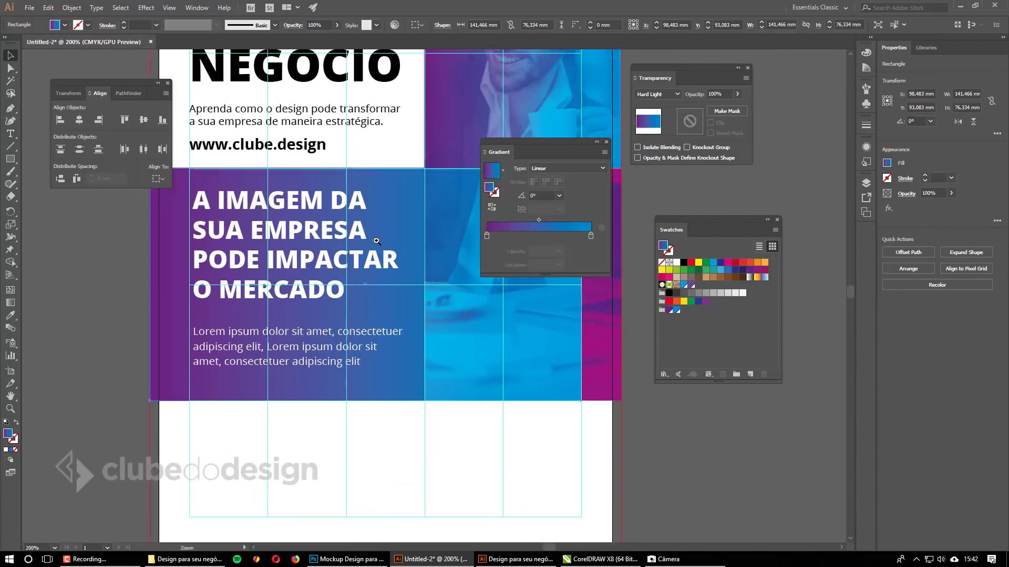
drag(313, 186, 338, 176)
drag(338, 195, 222, 251)
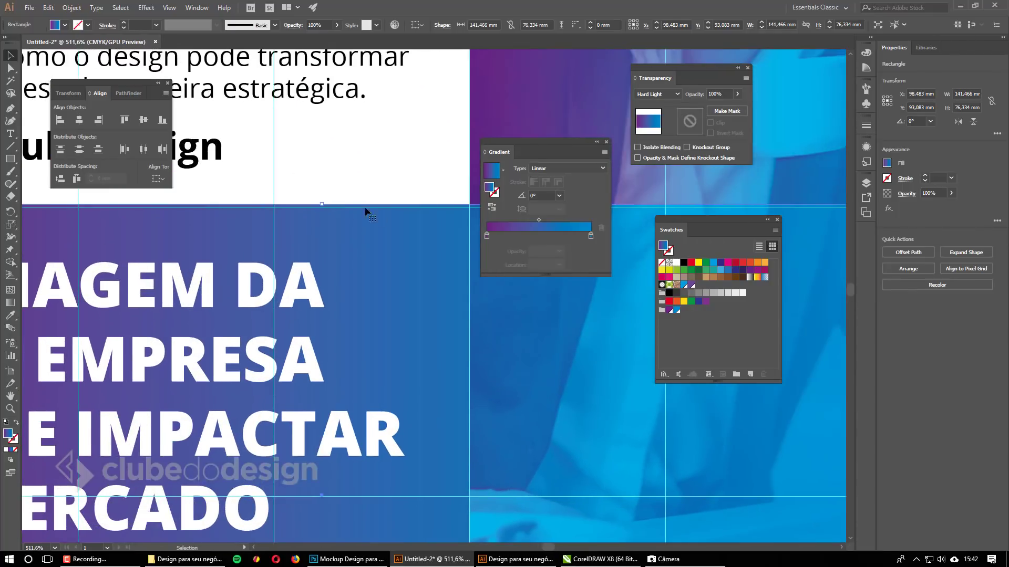
Align the lower gradient band's top edge and the photo overlay's bottom edge with the horizontal guide.
drag(323, 206, 145, 204)
drag(333, 218, 228, 222)
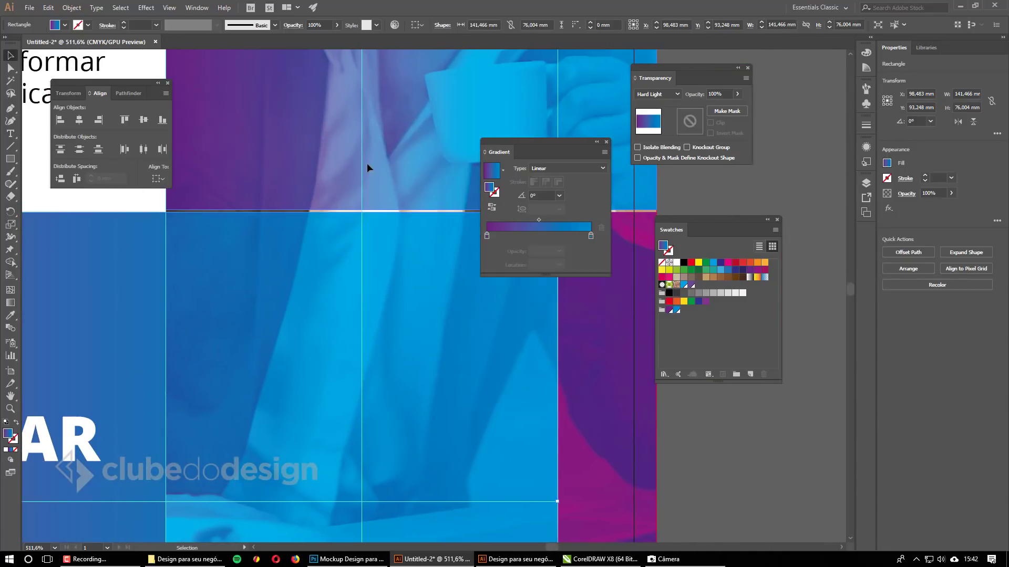
click(367, 163)
drag(410, 210, 403, 212)
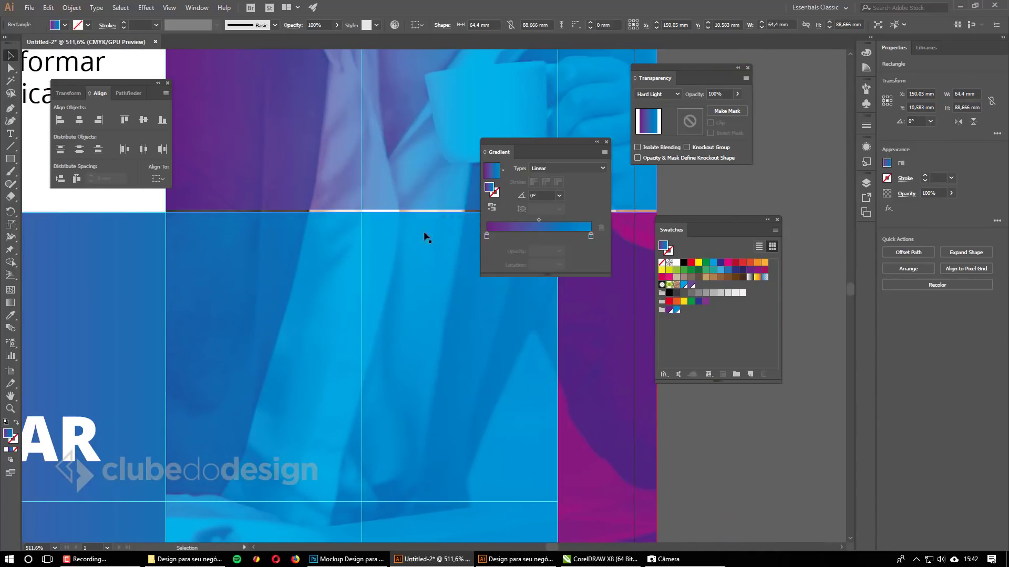
drag(428, 435, 124, 426)
click(273, 243)
click(392, 336)
scroll(286, 376, down, 4)
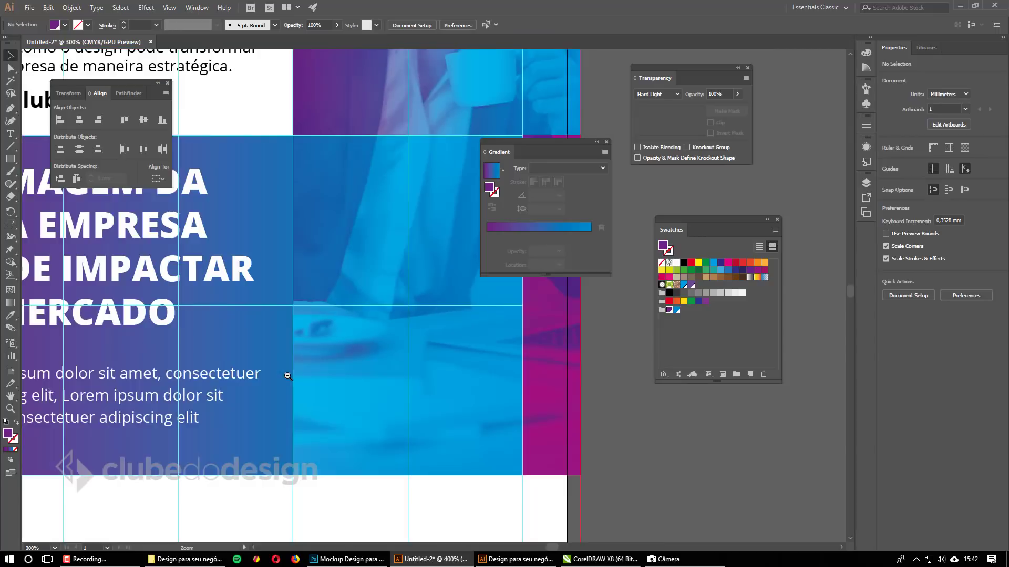
Move the "A IMAGEM DA SUA EMPRESA PODE IMPACTAR O MERCADO" heading and the Lorem ipsum paragraph below it slightly down.
drag(297, 367, 216, 397)
scroll(301, 282, up, 2)
click(301, 266)
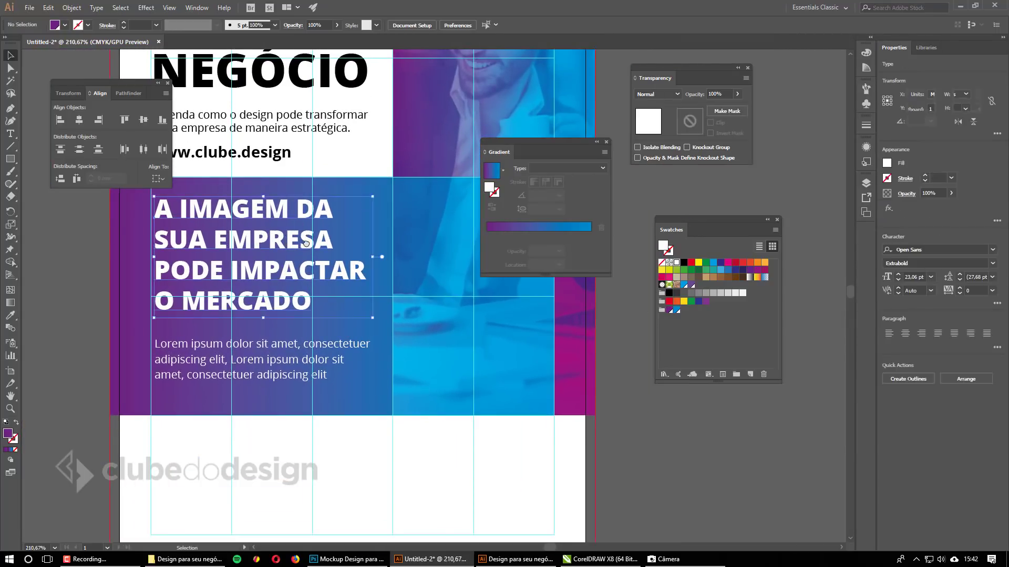
scroll(300, 266, up, 1)
drag(301, 270, 301, 275)
click(274, 396)
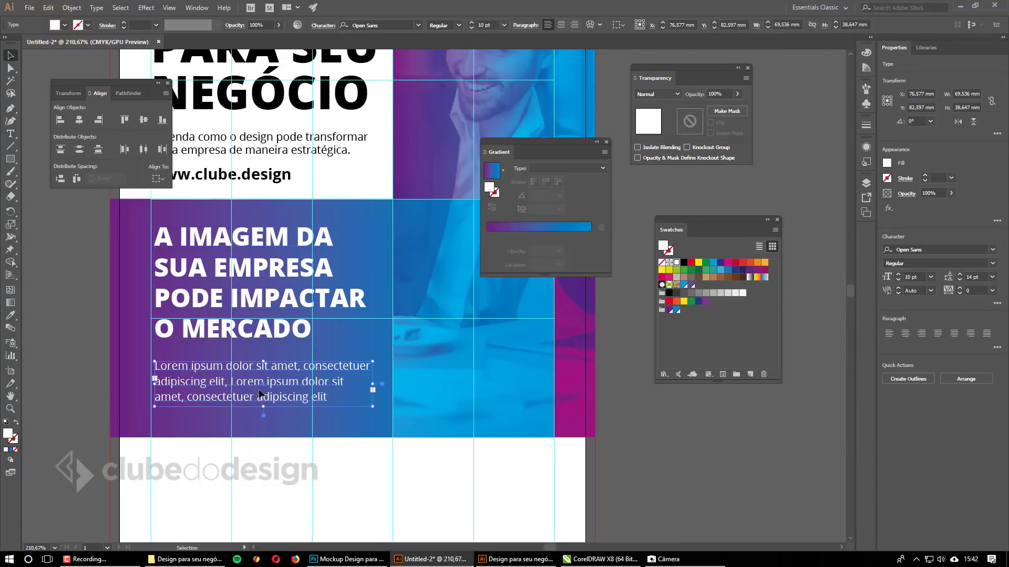
drag(274, 397, 274, 401)
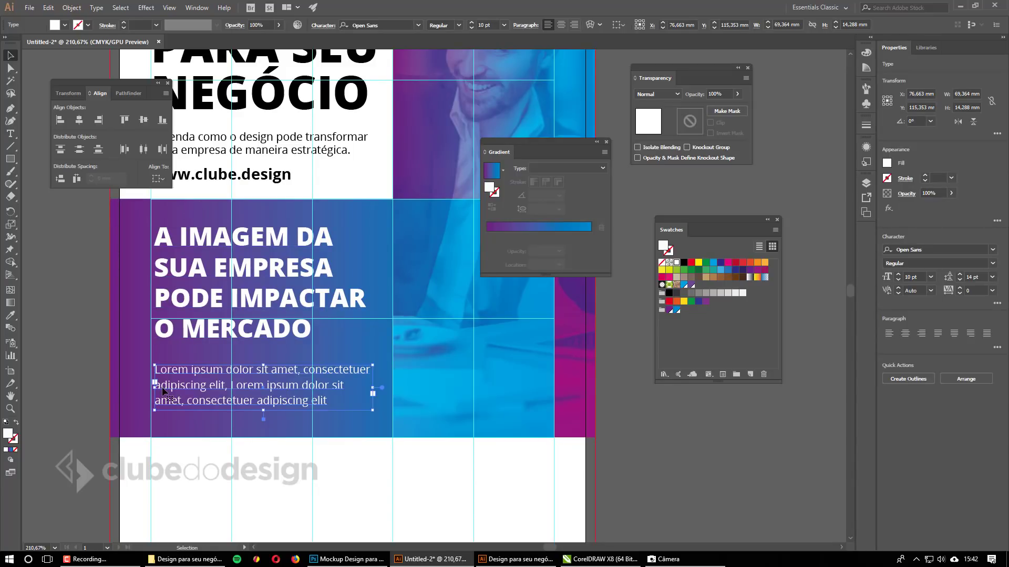
Set the font size of the "A IMAGEM DA SUA EMPRESA" heading to 24 pt.
click(284, 292)
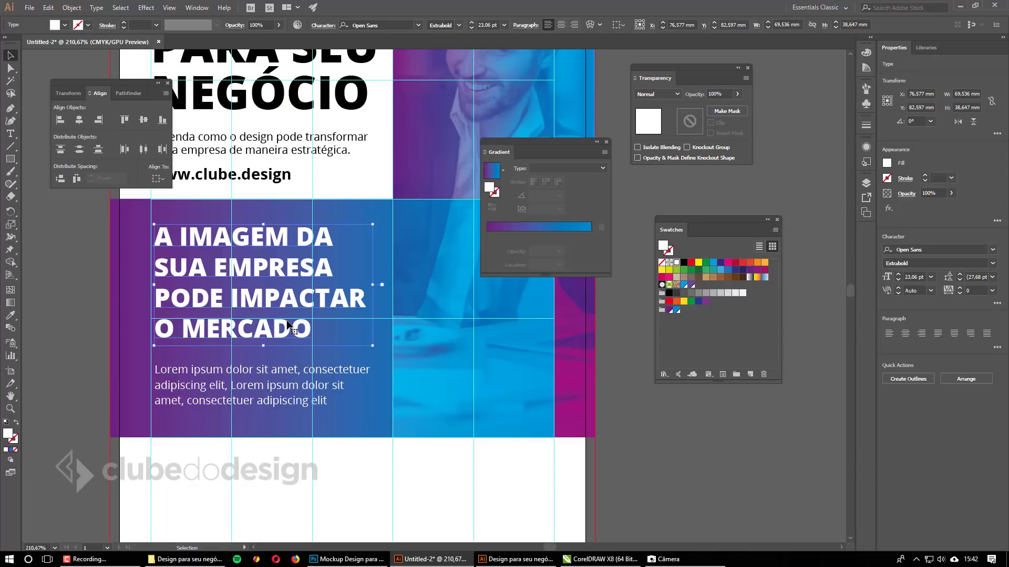
click(486, 25)
text(24)
key(Return)
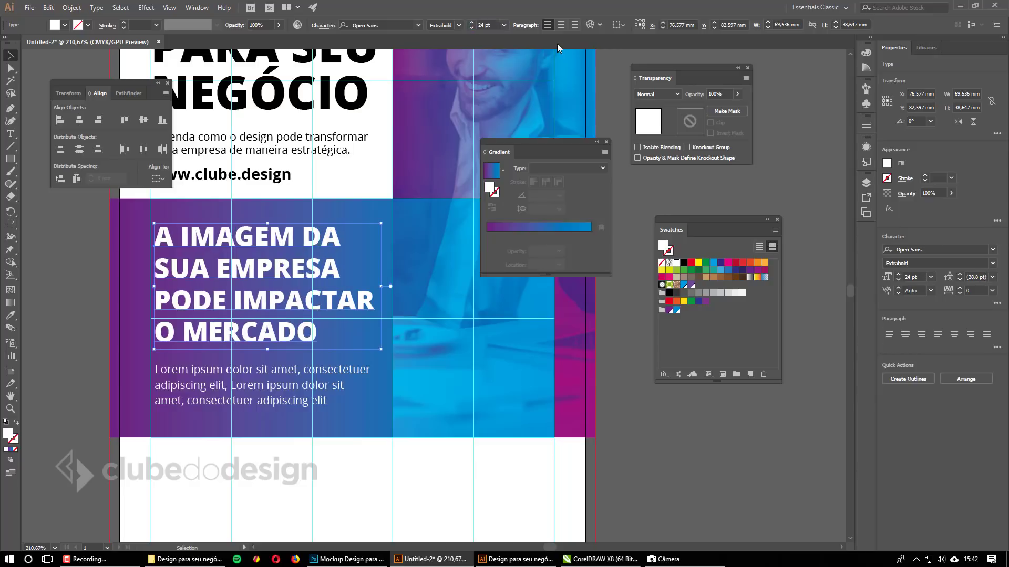
Set the leading of the "A IMAGEM DA SUA EMPRESA" heading to Auto.
click(298, 382)
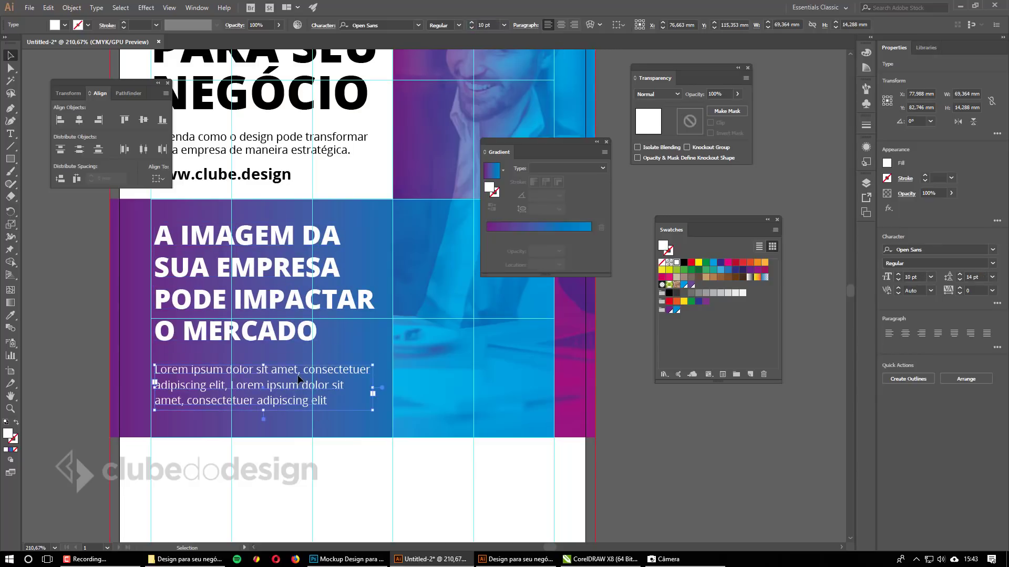
click(292, 276)
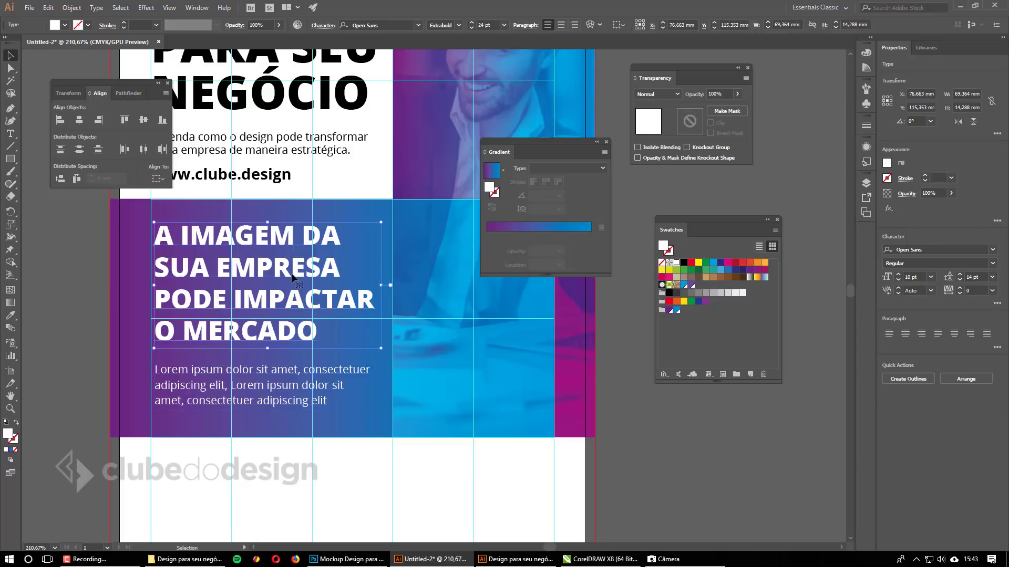
click(460, 25)
click(451, 129)
click(323, 25)
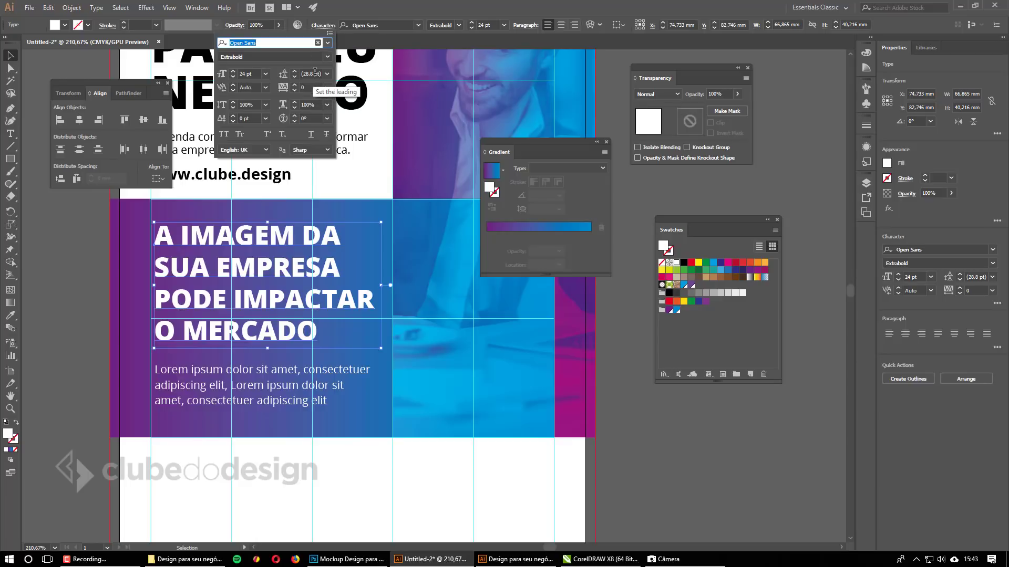
click(328, 74)
click(333, 94)
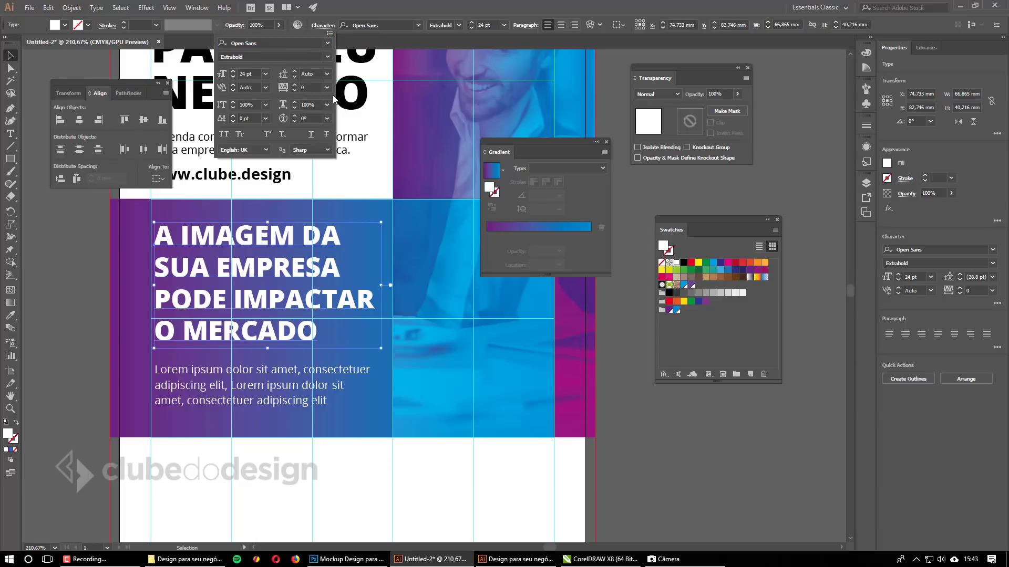
Examine the character settings, especially the leading, of the Lorem ipsum paragraph under the large white heading.
click(289, 385)
click(289, 384)
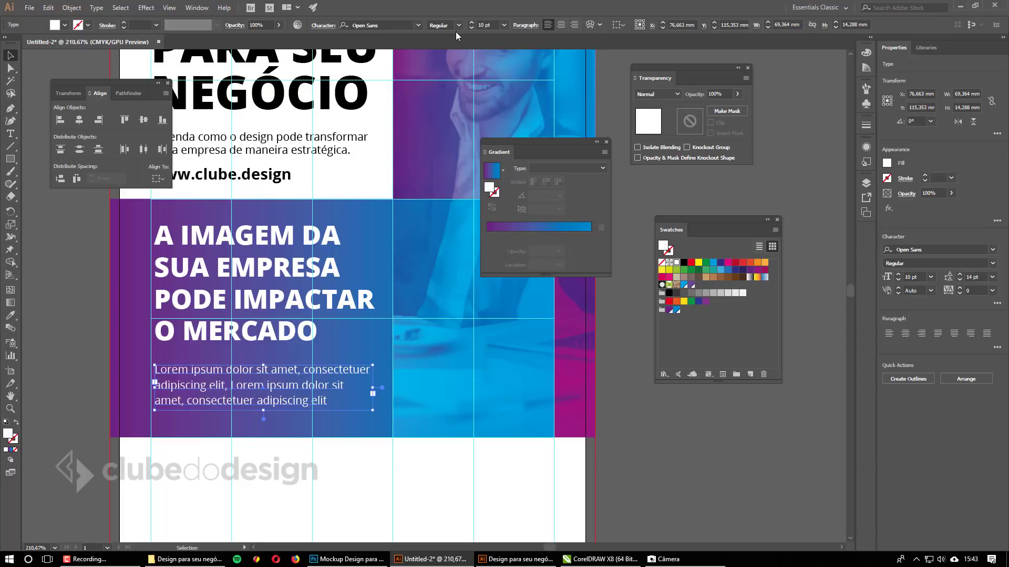
click(418, 26)
click(418, 25)
click(323, 26)
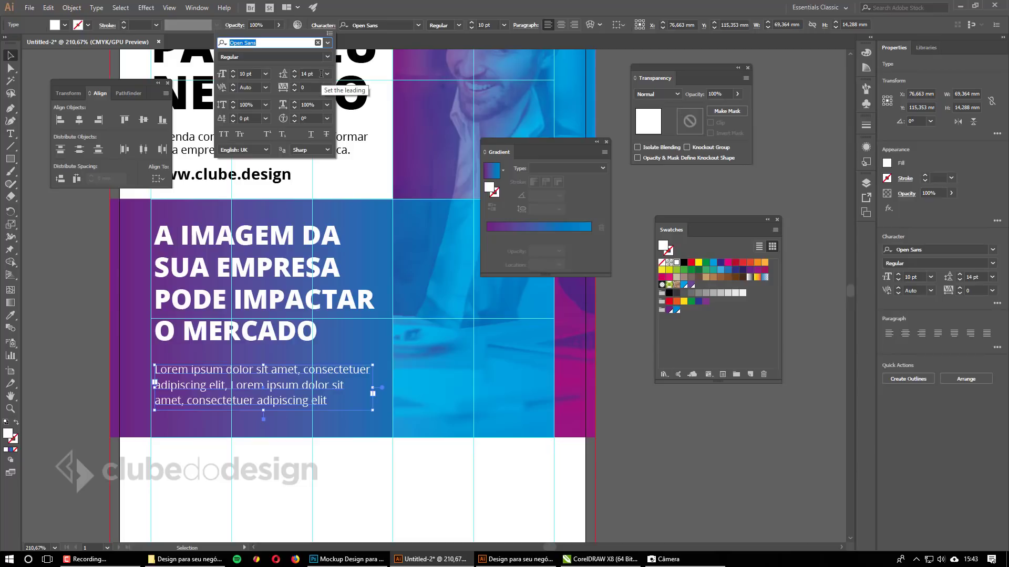
Copy the "DOMINE AS FERRAMENTAS" heading and its paragraph from the other Illustrator document and paste them into the flyer.
click(515, 559)
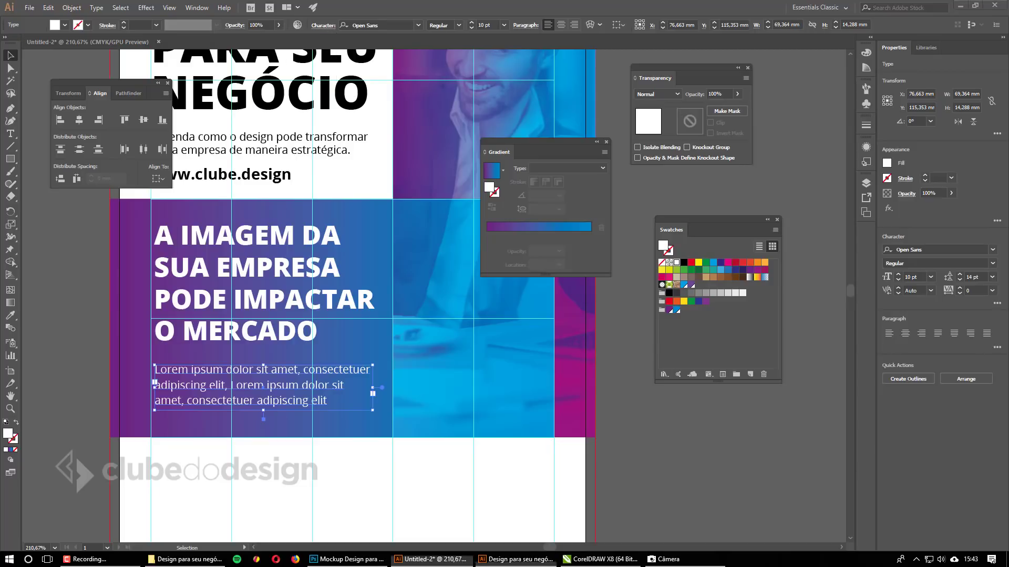
key(alt+Tab)
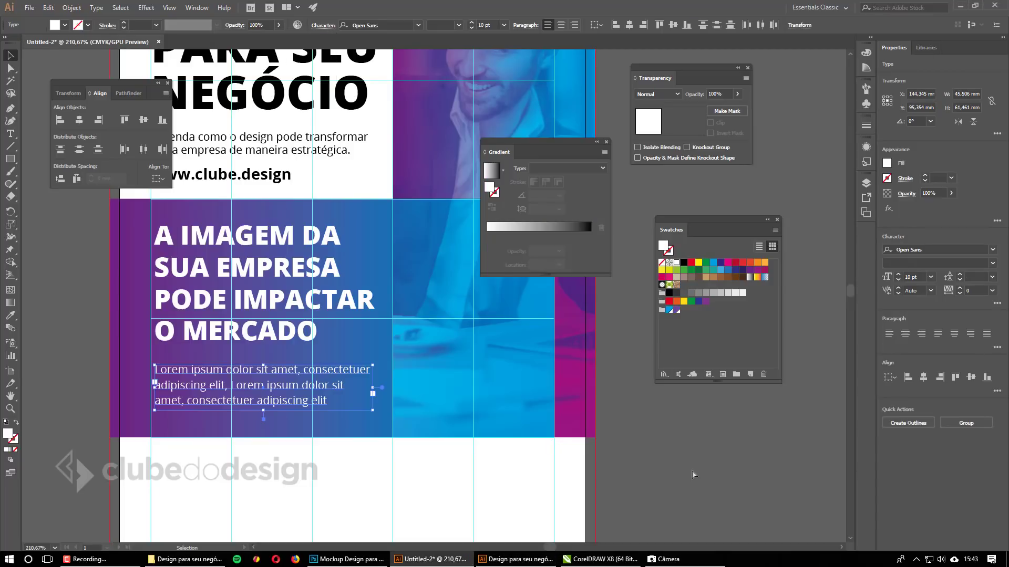
key(ctrl+v)
scroll(420, 341, right, 6)
Position the pasted heading and paragraph inside the blue column beside the large heading, nudging them left to leave a small margin.
drag(188, 240, 234, 261)
drag(174, 277, 324, 292)
drag(350, 256, 351, 261)
drag(490, 357, 475, 351)
key(Left)
key(Left)
key(Left)
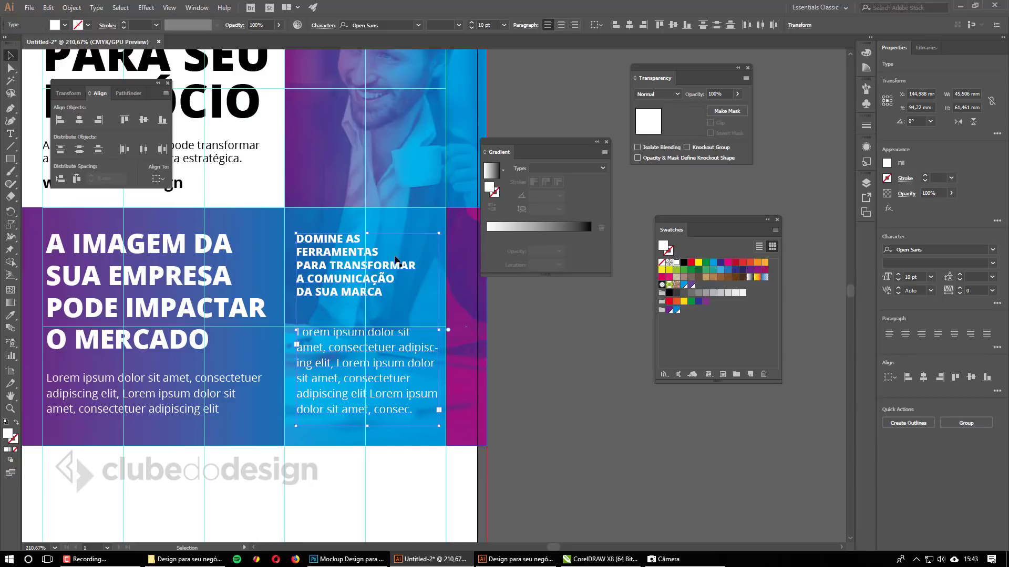
key(Left)
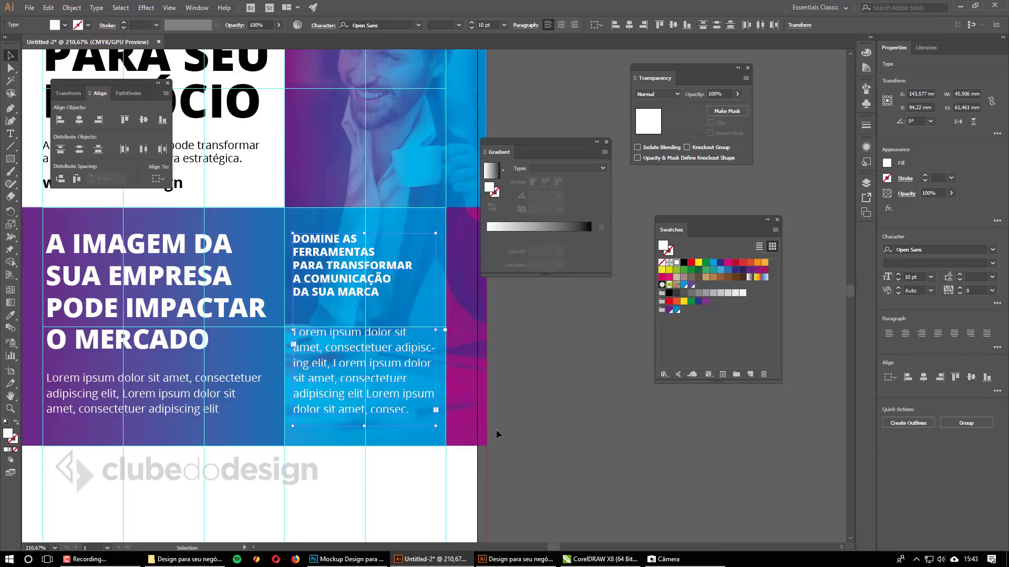
click(531, 416)
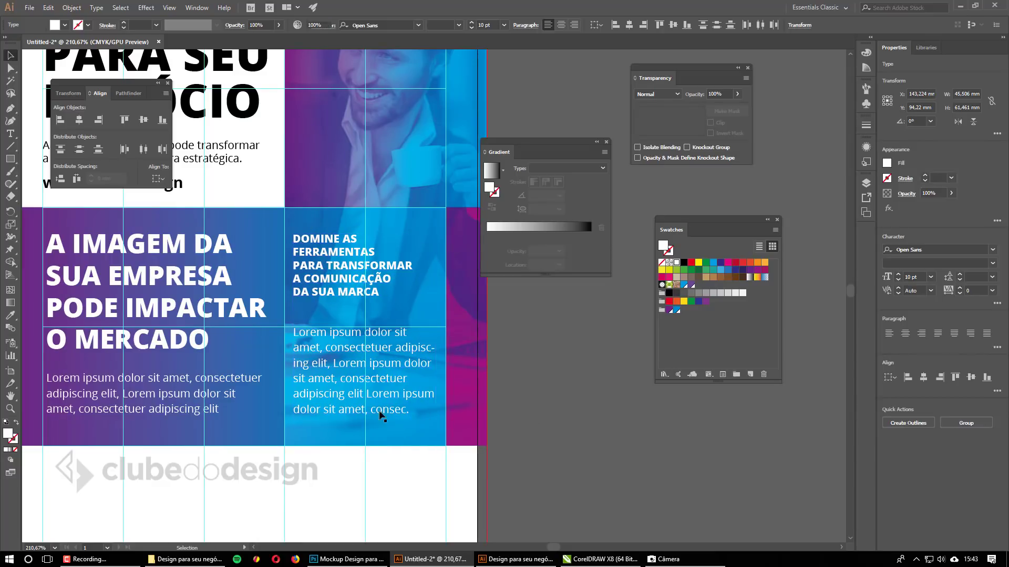
click(378, 412)
key(Down)
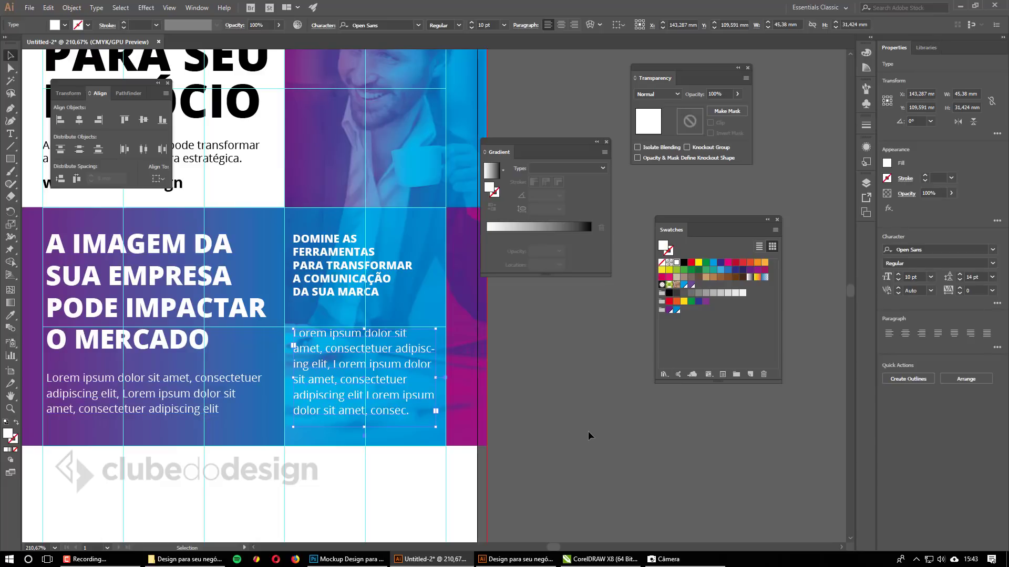
click(586, 429)
Nudge the "DOMINE AS FERRAMENTAS" heading down slightly in the blue column.
click(347, 282)
key(Down)
key(Down)
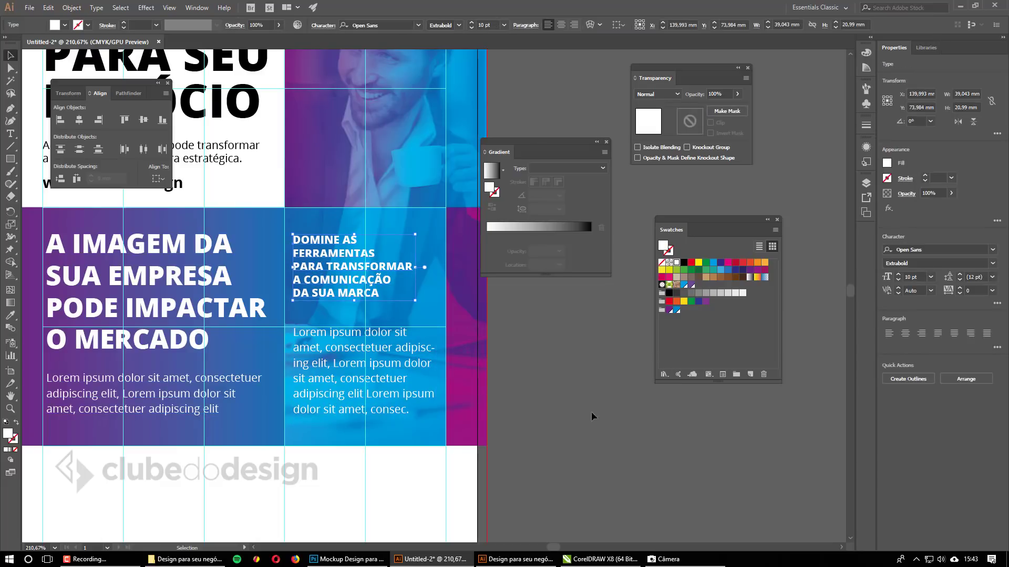
click(592, 413)
Check the blue column paragraph's character settings and set the leading of the "DOMINE AS FERRAMENTAS" heading to 12 pt.
click(318, 351)
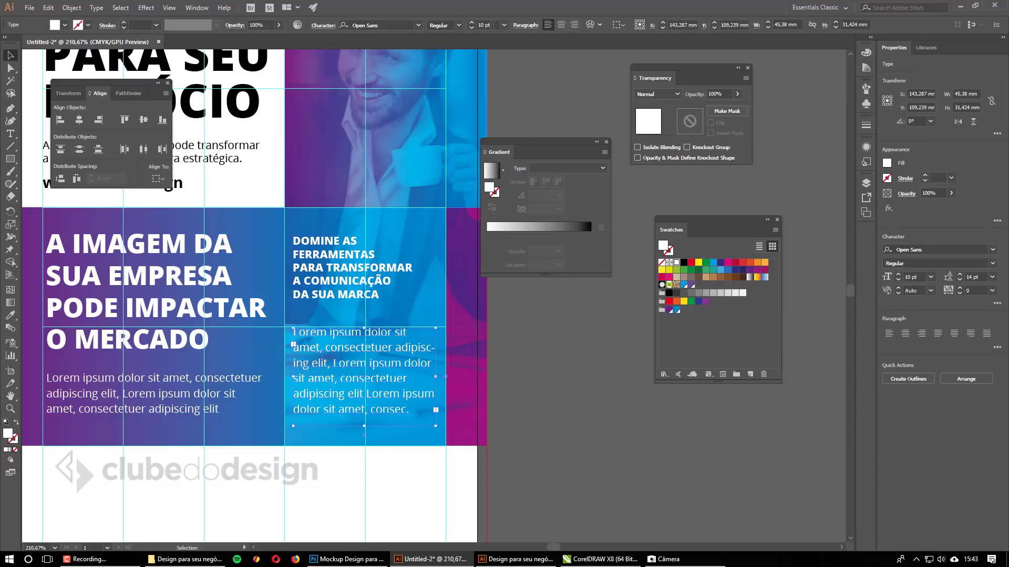
click(323, 27)
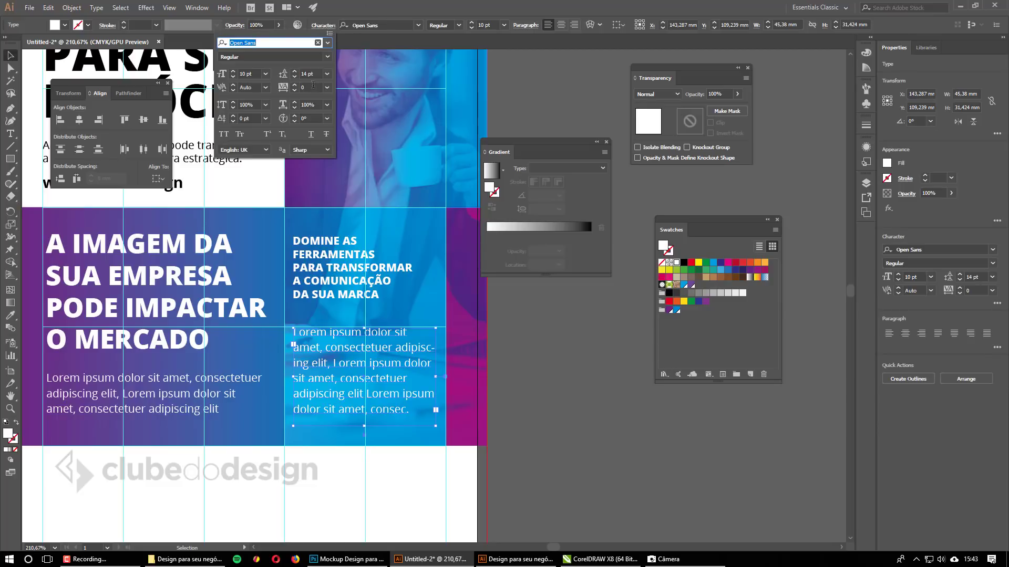
click(353, 268)
click(330, 263)
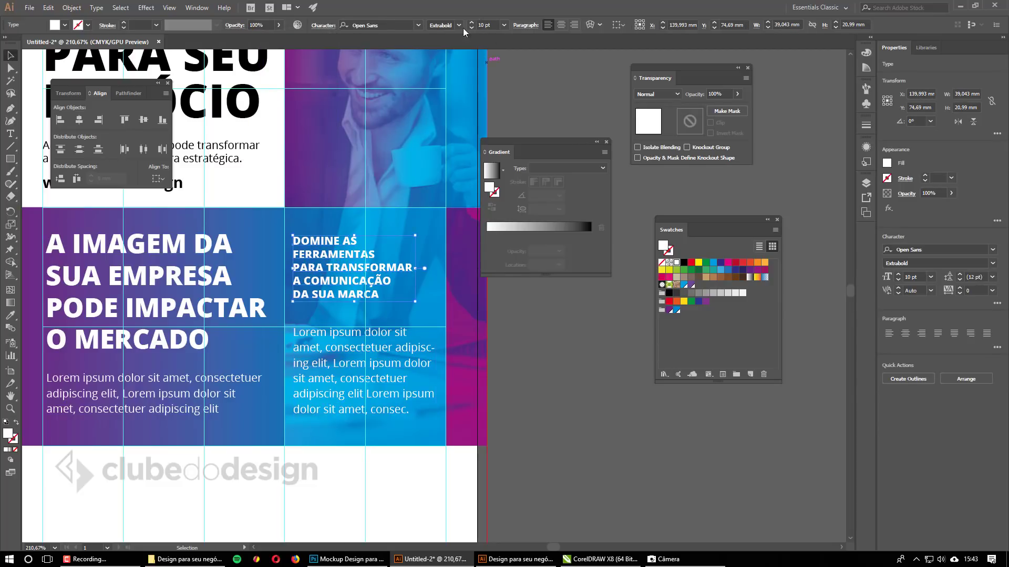
click(328, 31)
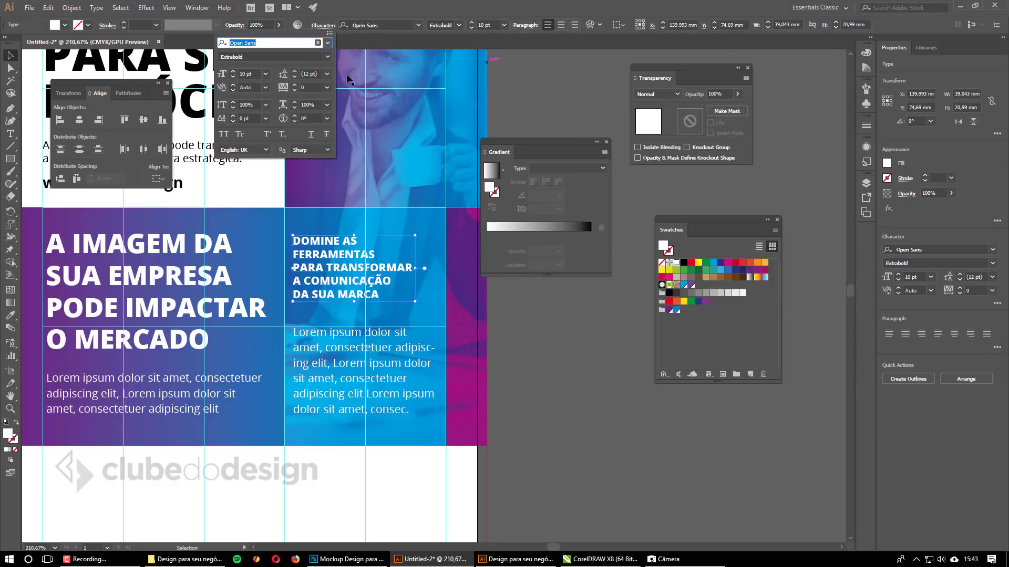
click(311, 74)
text(12)
key(Return)
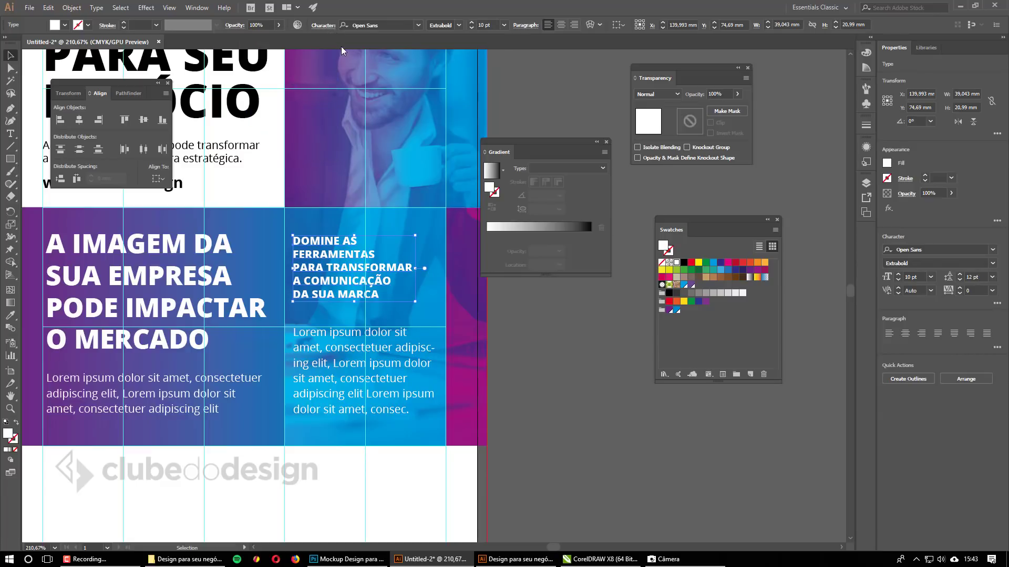
Set the leading of the "DOMINE AS FERRAMENTAS" heading to 14 pt.
click(323, 29)
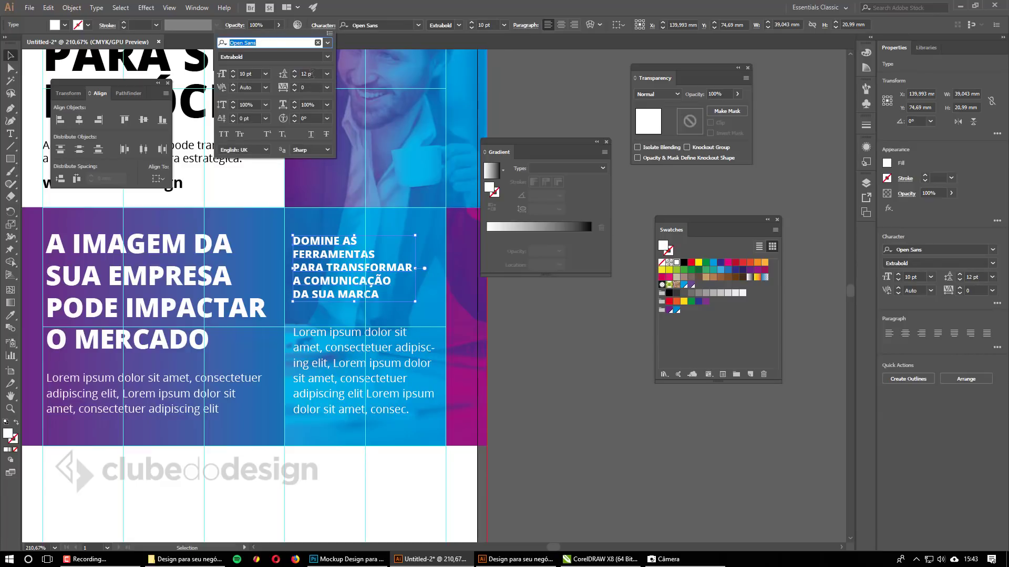
click(283, 74)
text(14)
key(Return)
click(499, 388)
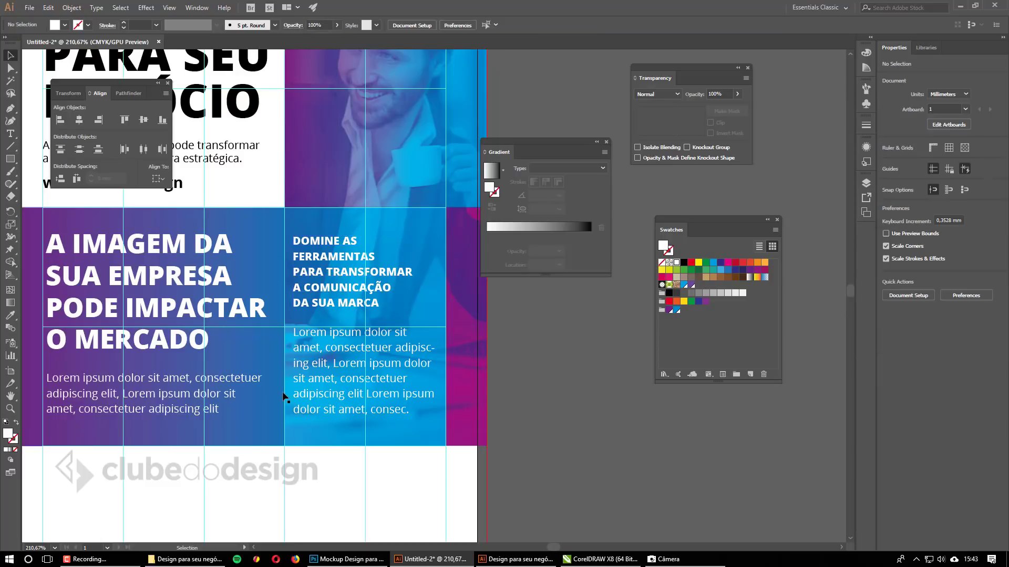
Hide the guides on the flyer.
drag(257, 381, 305, 381)
ctrl+alt+click(320, 391)
drag(410, 423, 196, 495)
key(ctrl+semicolon)
ctrl+alt+click(330, 420)
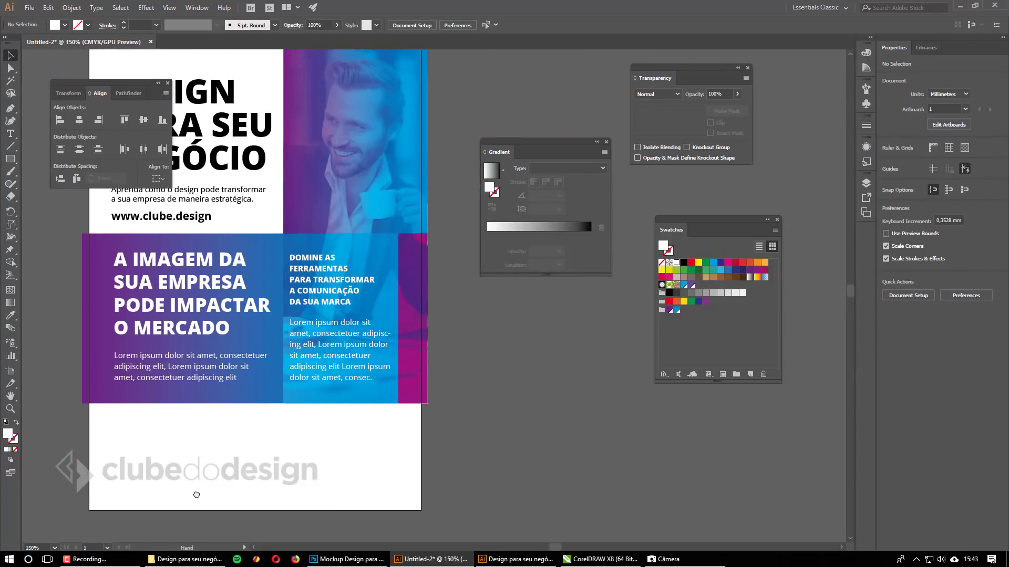
drag(300, 284, 408, 342)
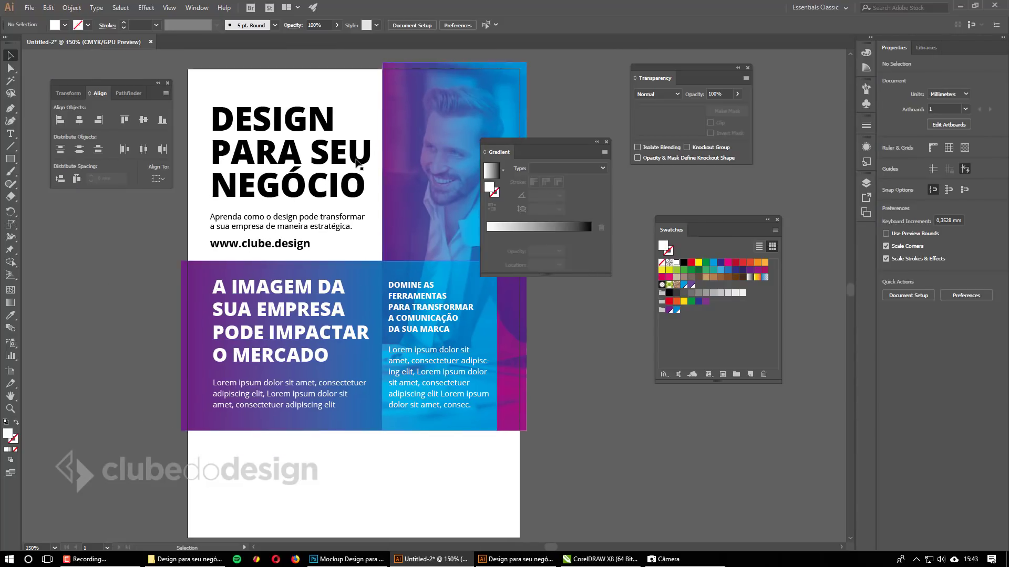
Reset the Essentials Classic workspace to clear the floating panels.
click(820, 8)
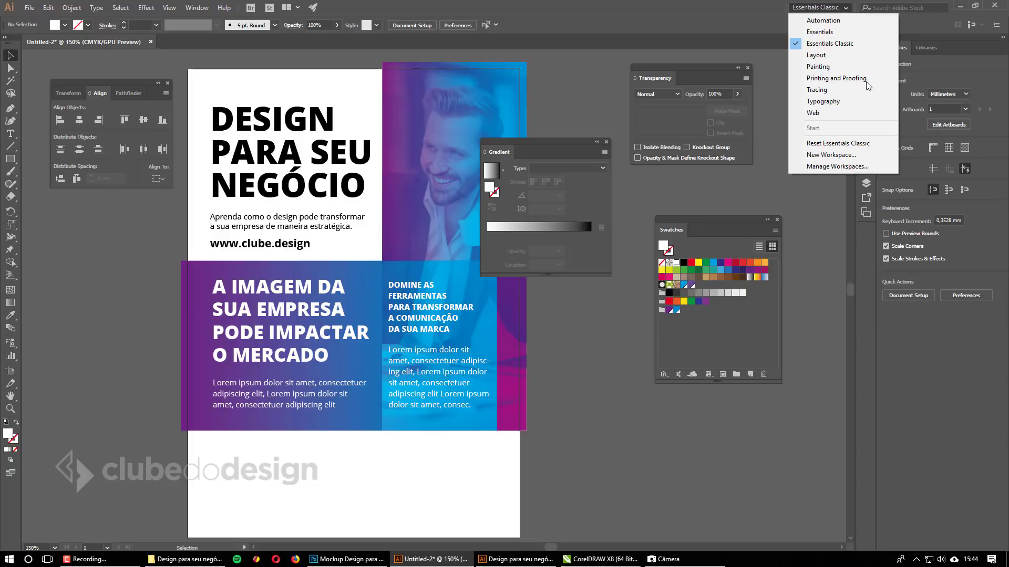
click(841, 141)
drag(456, 199, 563, 209)
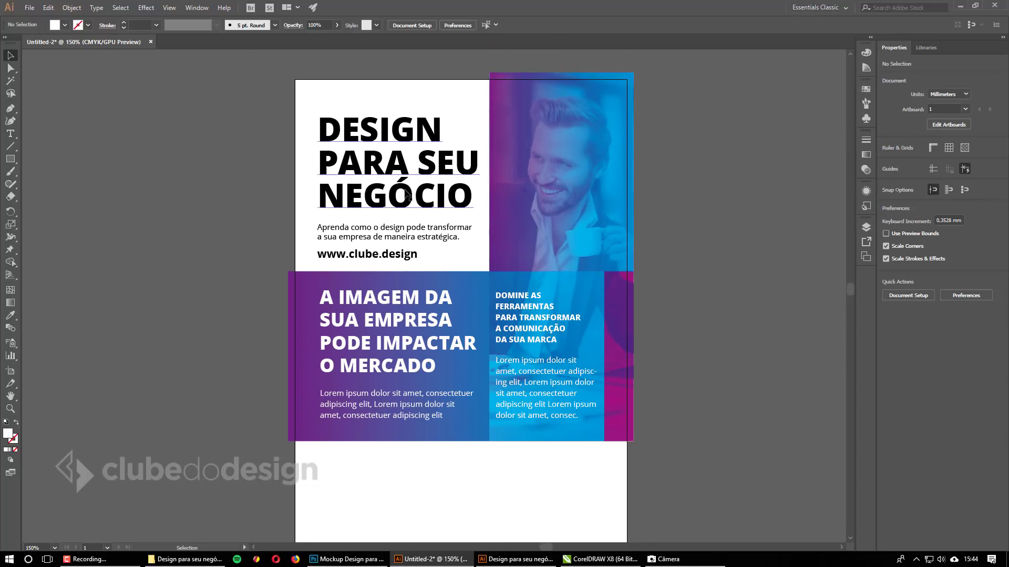
Sample the photo overlay's purple-to-blue gradient with the Eyedropper as the fill of the "DESIGN PARA SEU NEGÓCIO" headline.
click(439, 147)
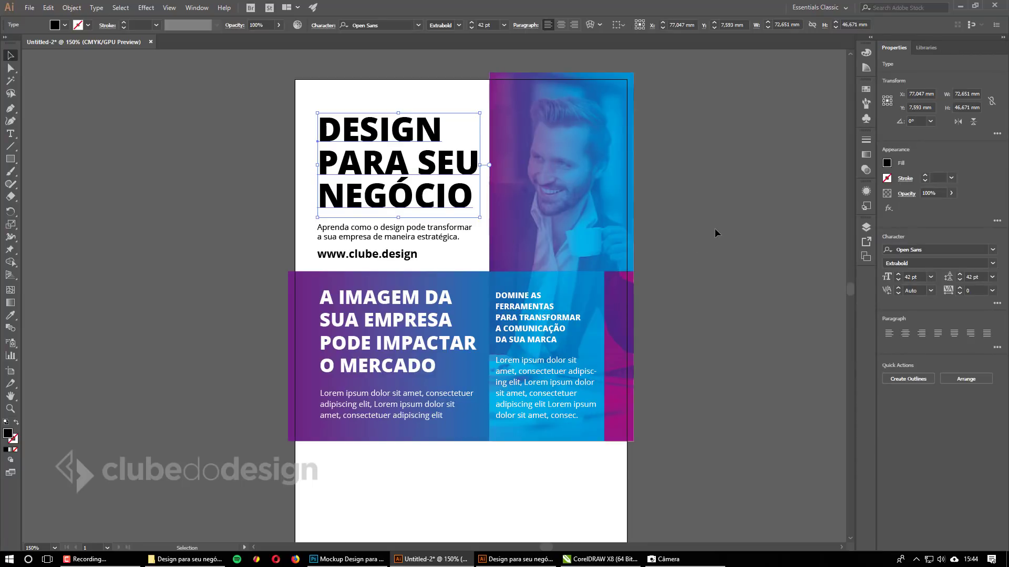
key(i)
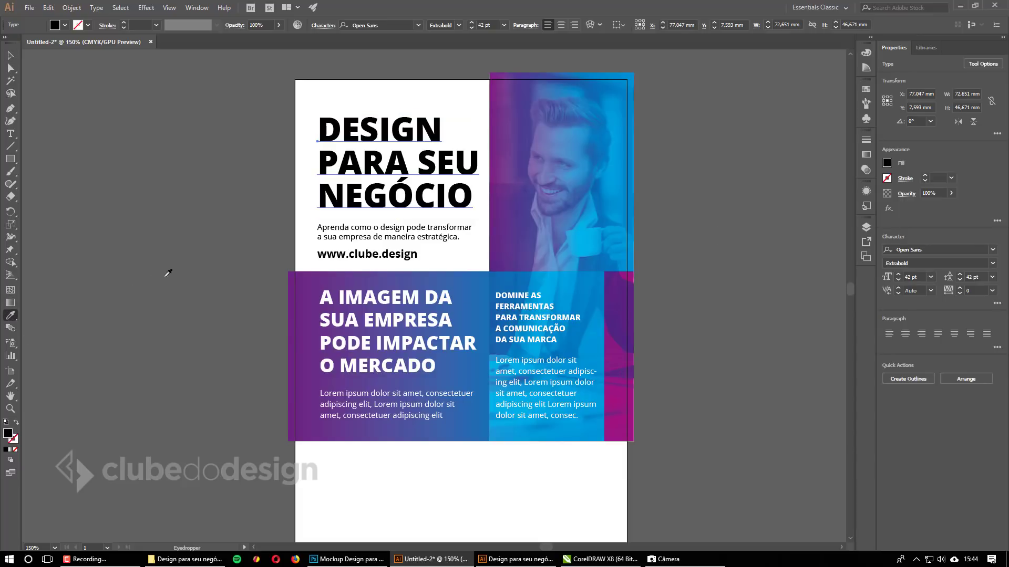
click(584, 153)
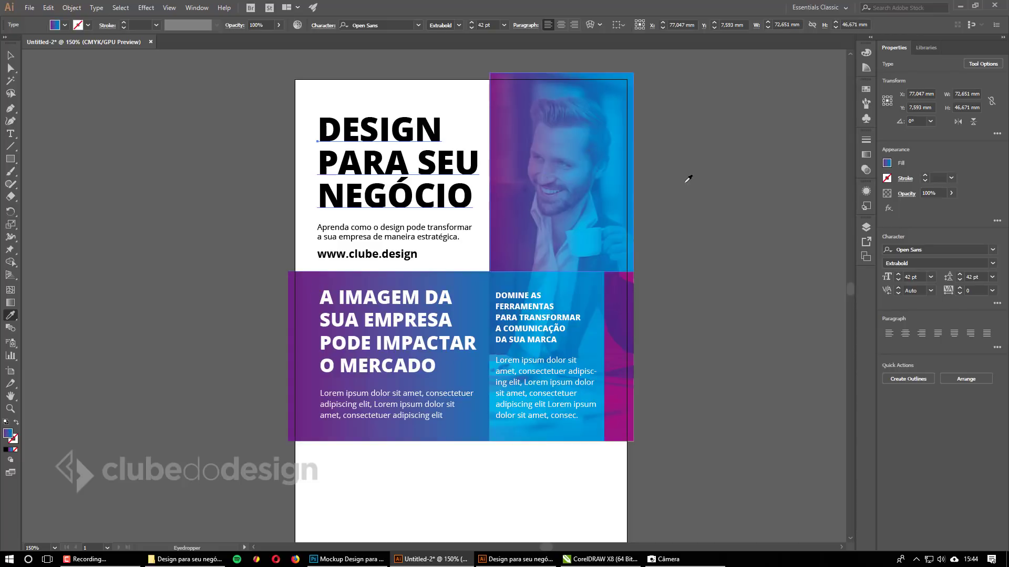
key(ctrl+equal)
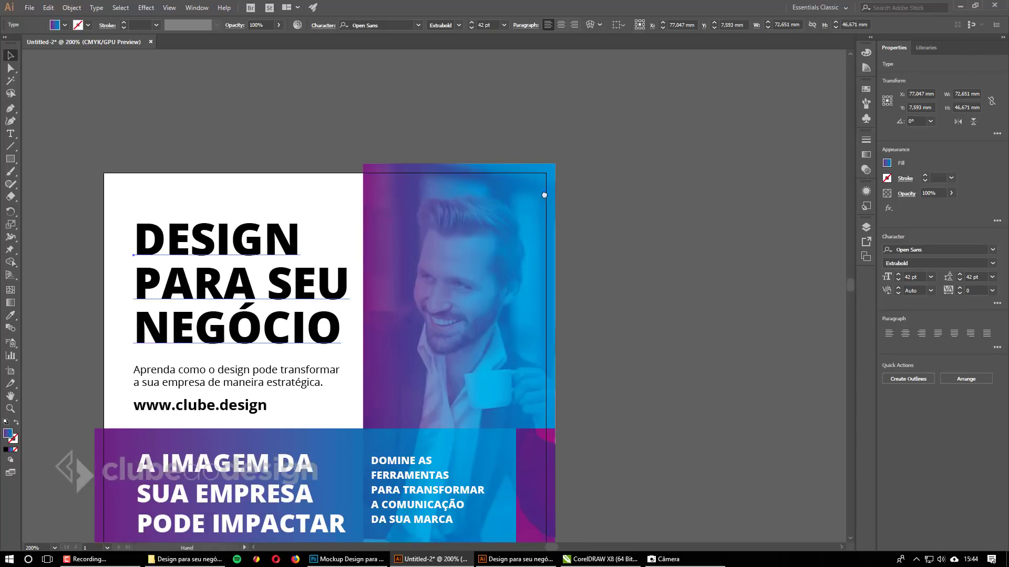
drag(545, 195, 600, 165)
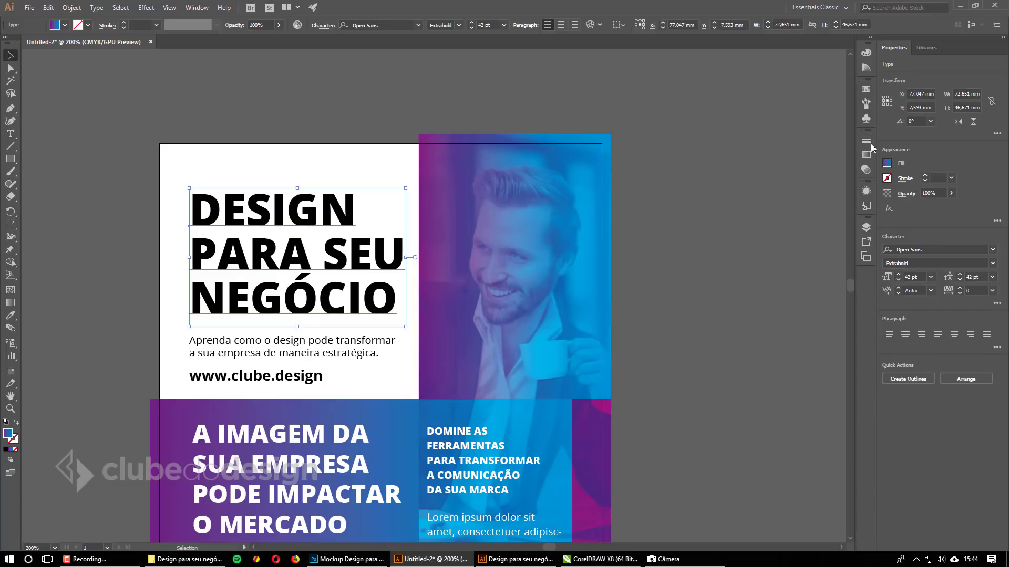
click(699, 216)
click(379, 238)
key(i)
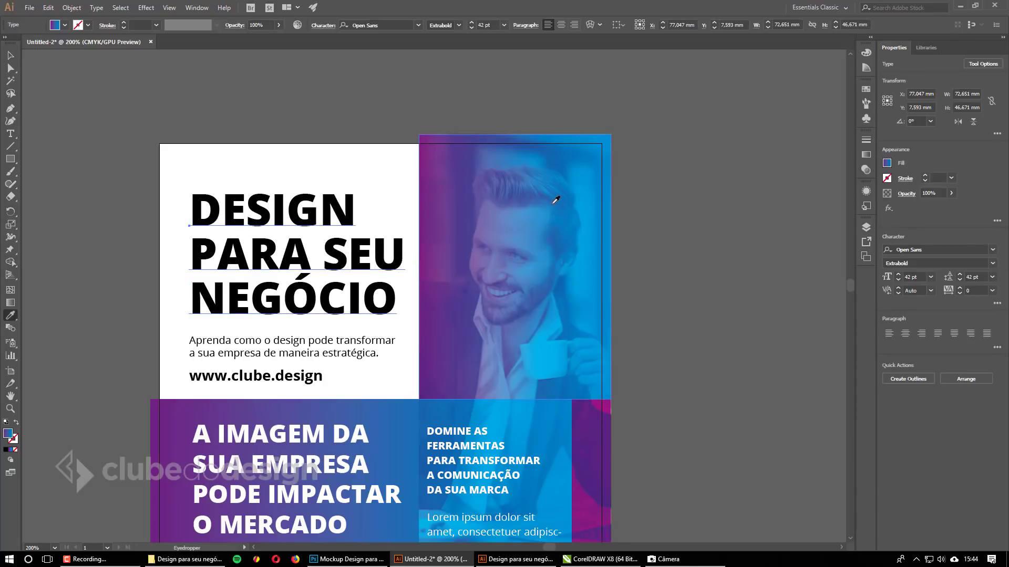
key(v)
click(720, 178)
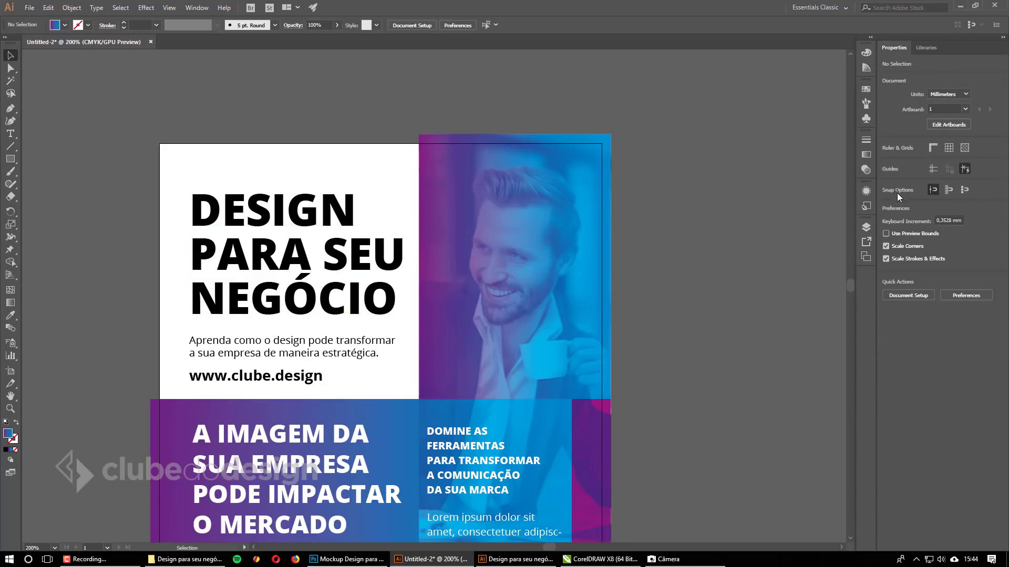
Add a new fill to the "DESIGN PARA SEU NEGÓCIO" headline through its appearance attributes.
click(364, 253)
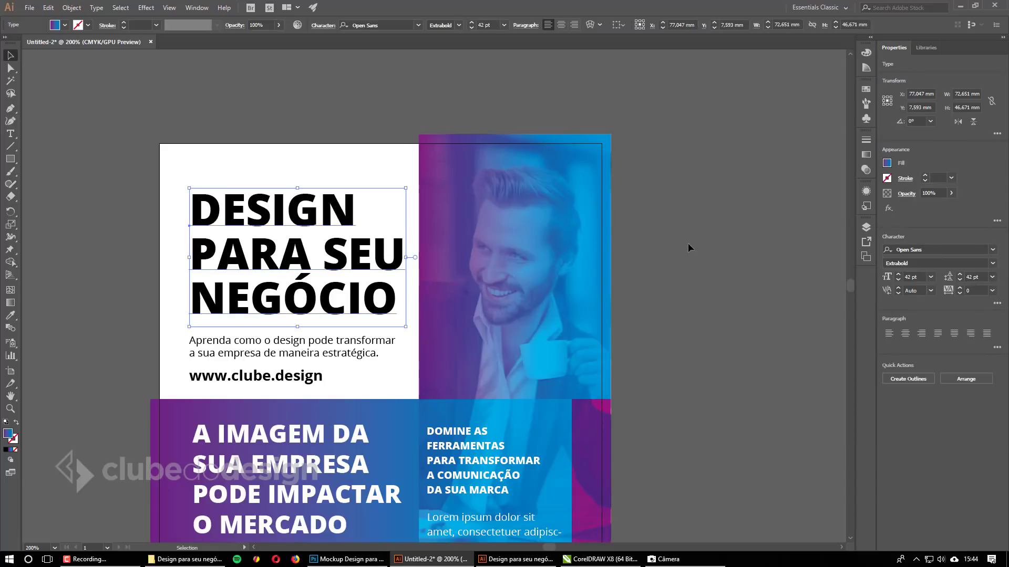
click(866, 192)
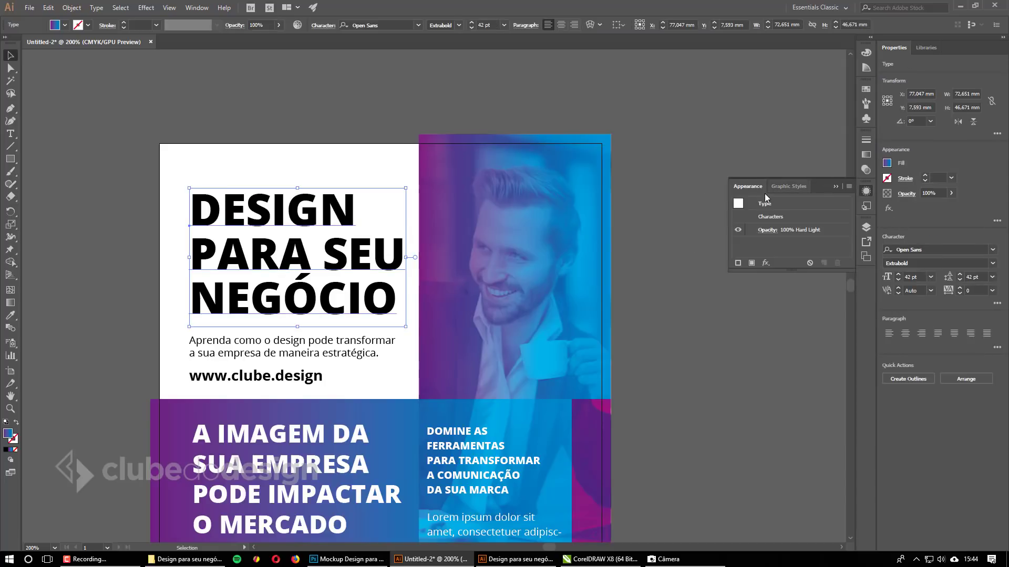
drag(750, 185, 693, 130)
click(836, 187)
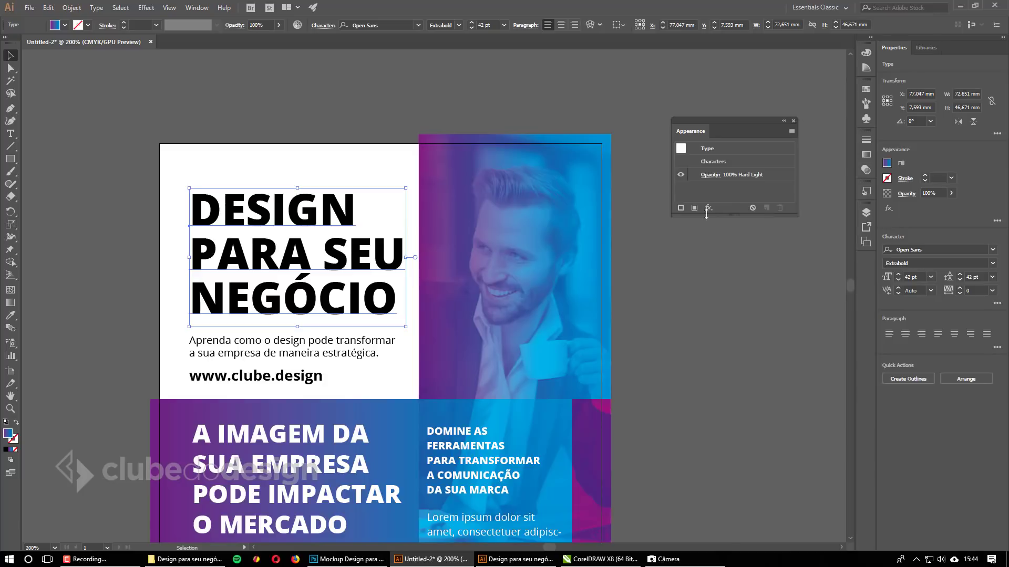
click(695, 207)
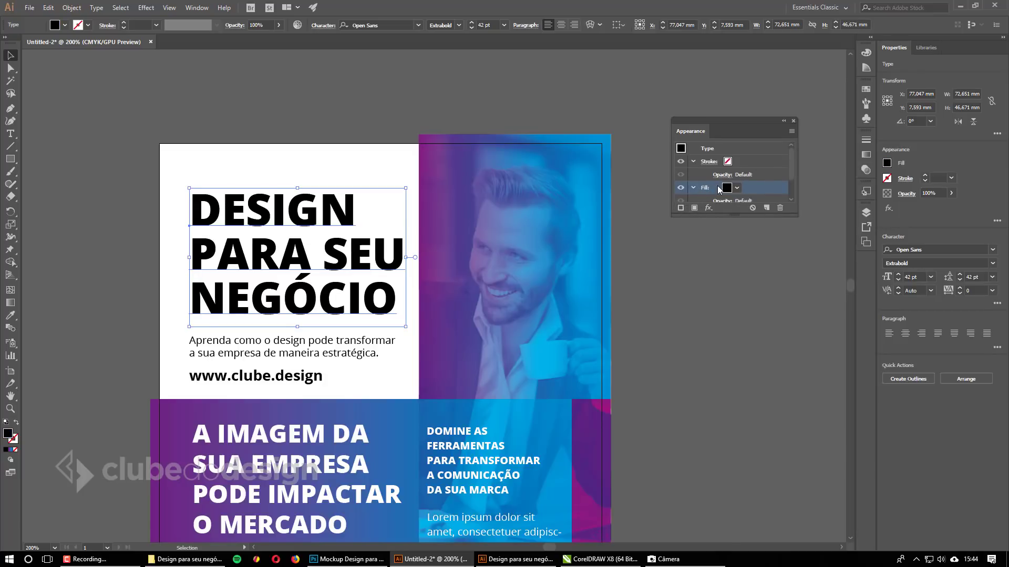
Apply the photo overlay's purple-to-blue gradient to the headline's newly added fill with the Eyedropper.
key(i)
click(460, 212)
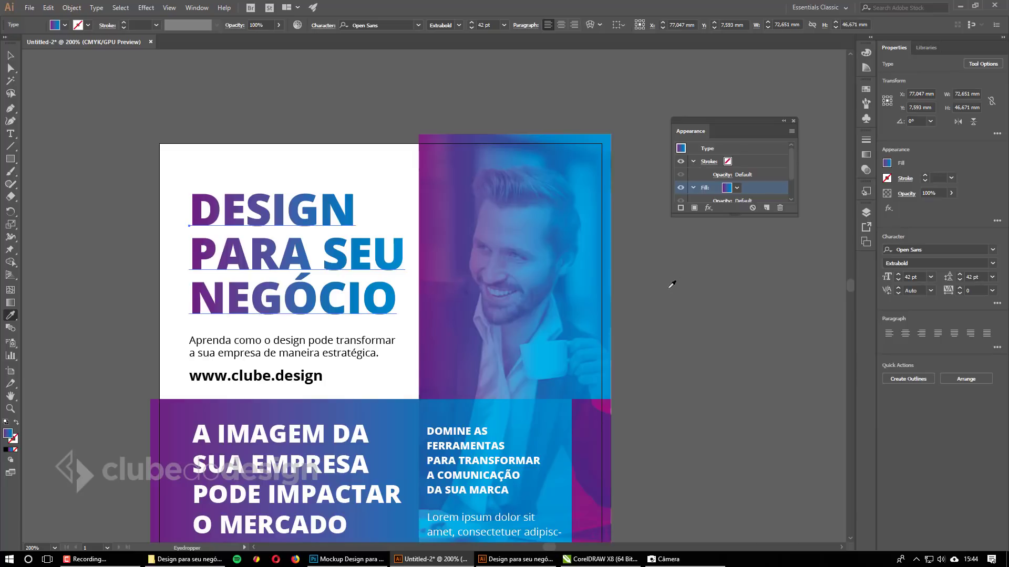
drag(735, 216, 739, 297)
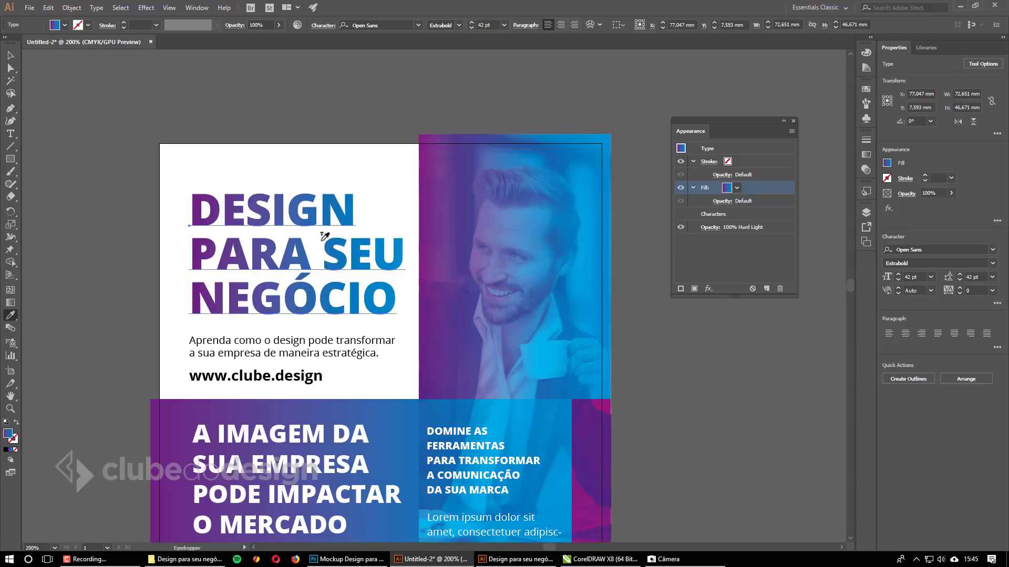
Redirect the headline's gradient diagonally so purple starts at the lower left and blue ends at the upper right.
key(g)
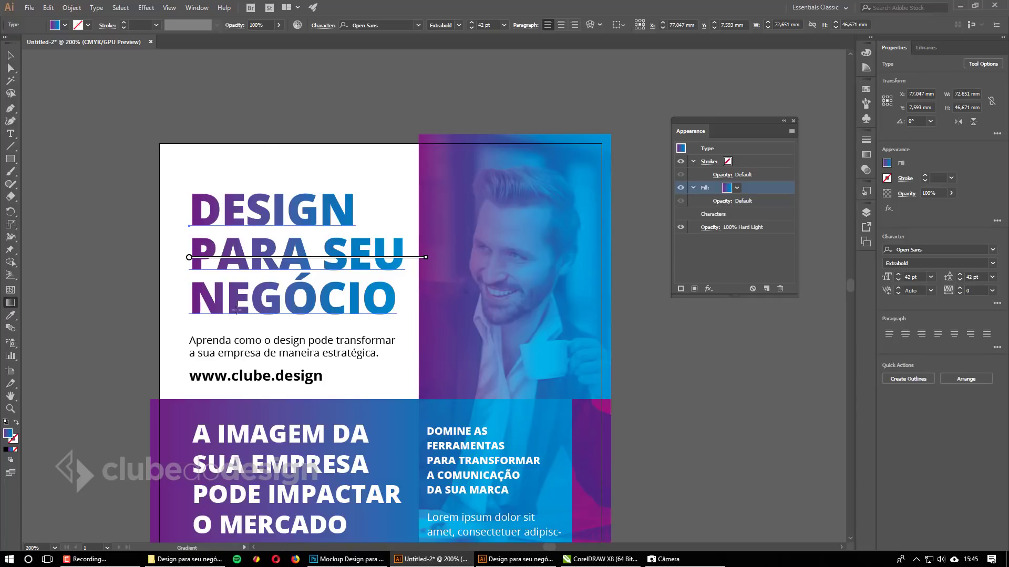
drag(196, 328, 416, 188)
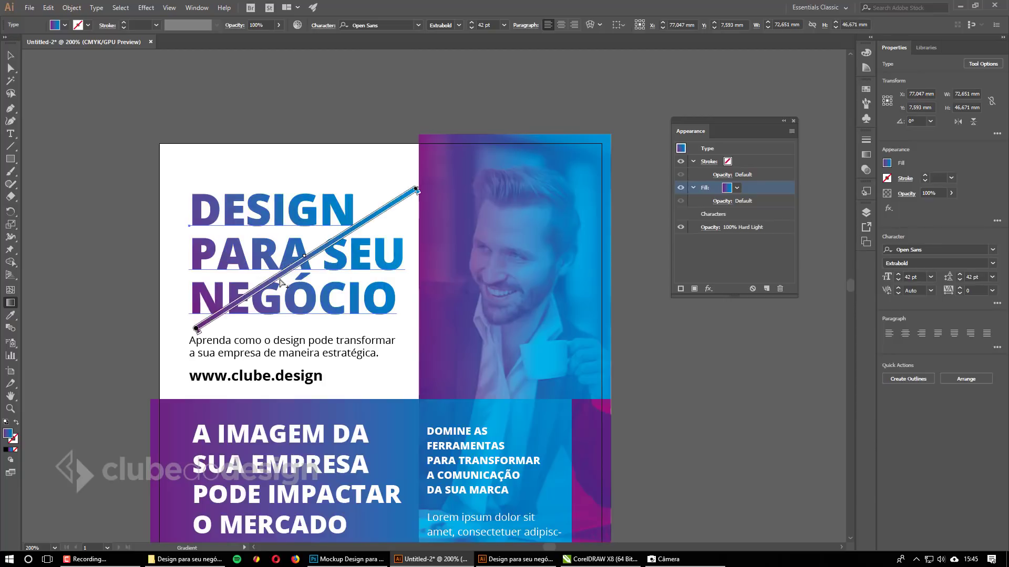
mouse_move(213, 342)
mouse_down()
mouse_move(338, 168)
mouse_move(388, 128)
mouse_move(416, 158)
mouse_up()
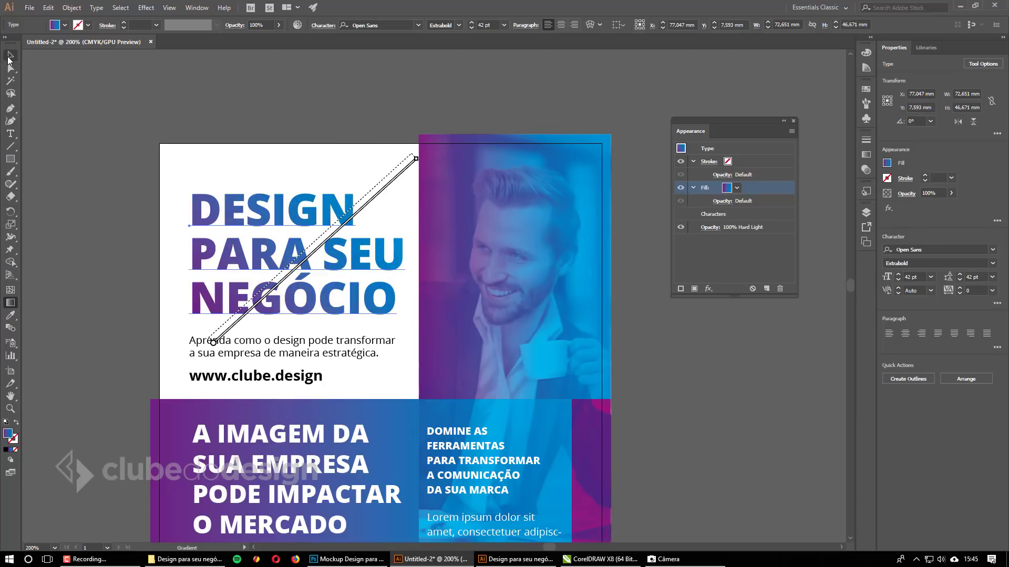
mouse_move(236, 364)
mouse_down()
mouse_move(322, 158)
mouse_move(369, 166)
mouse_up()
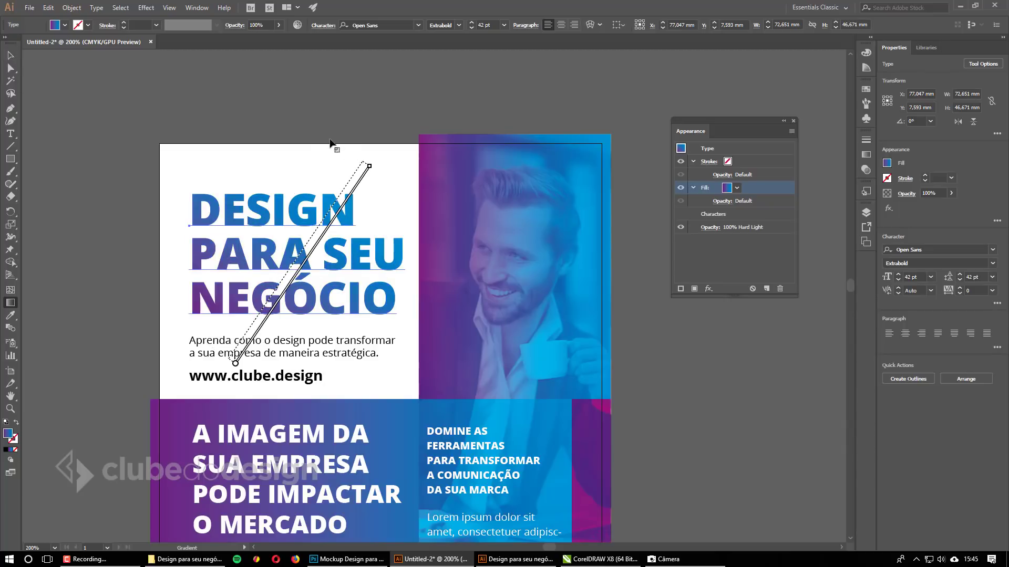
click(10, 56)
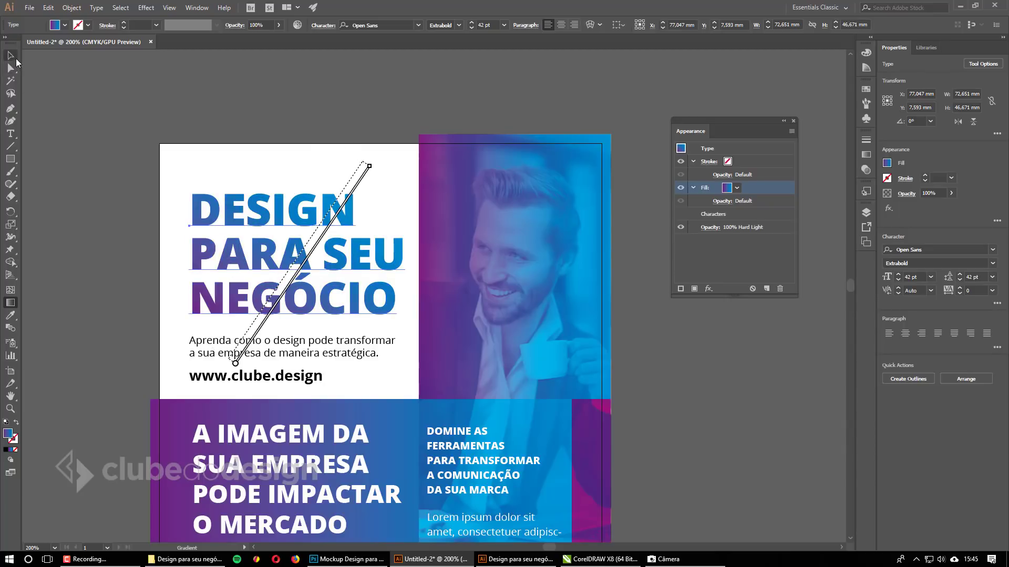
click(223, 79)
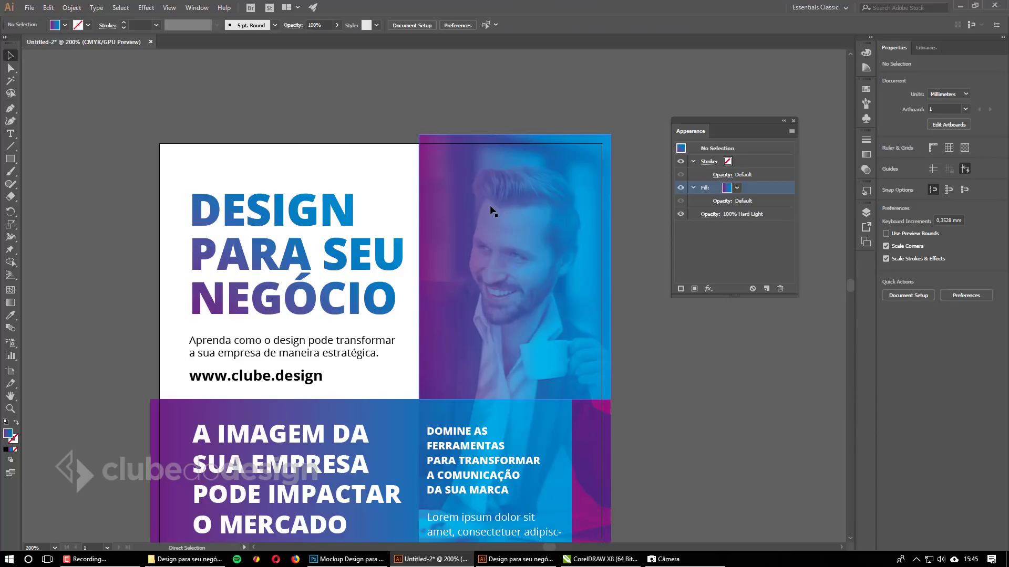
key(ctrl+minus)
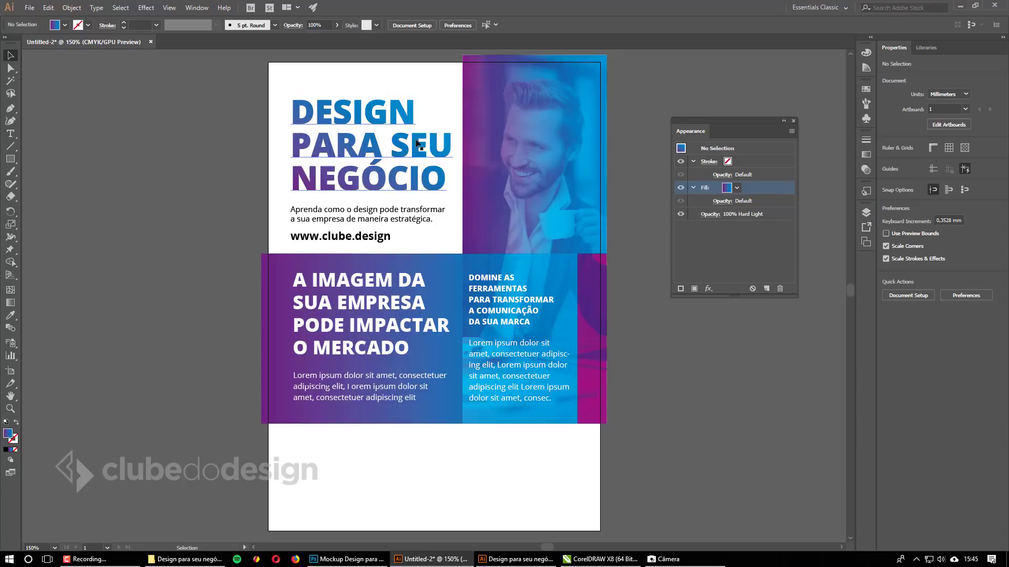
click(565, 129)
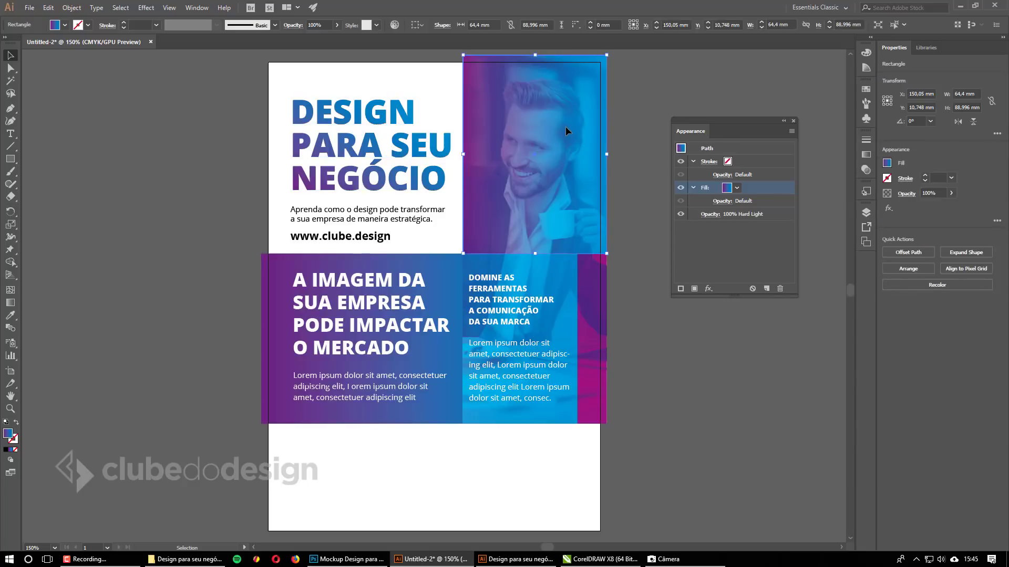
click(705, 458)
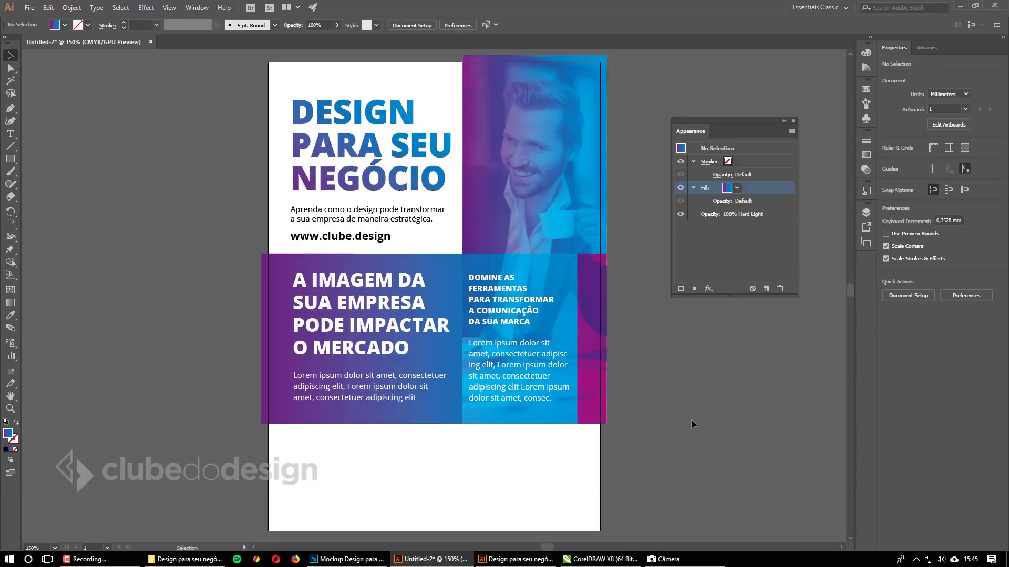
Show the guides and draw a rectangle about 64.5 by 51 mm in the flyer's lower-right corner, extending to the bleed.
scroll(531, 413, down, 1)
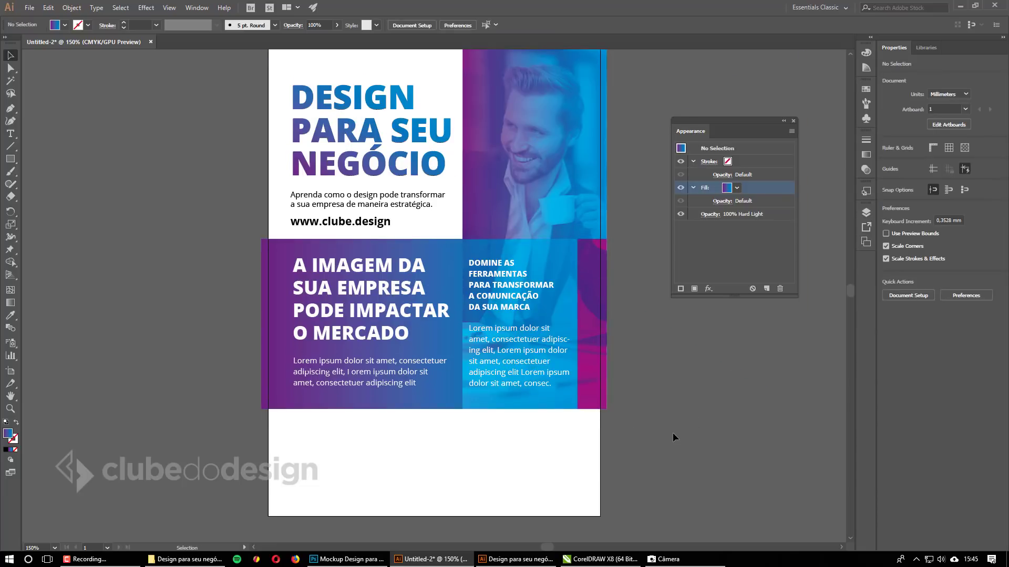
key(ctrl+semicolon)
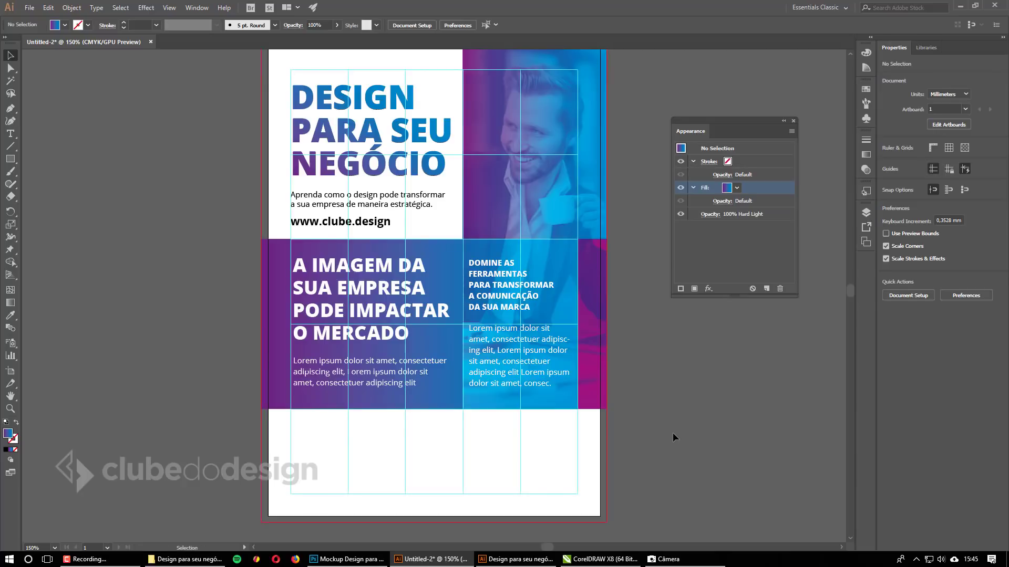
click(10, 158)
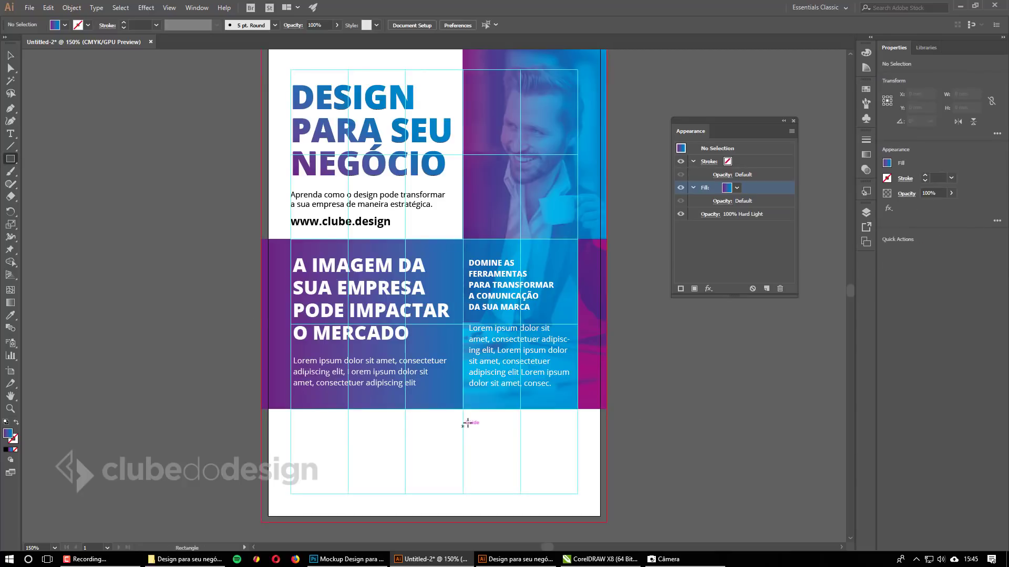
drag(463, 409, 607, 522)
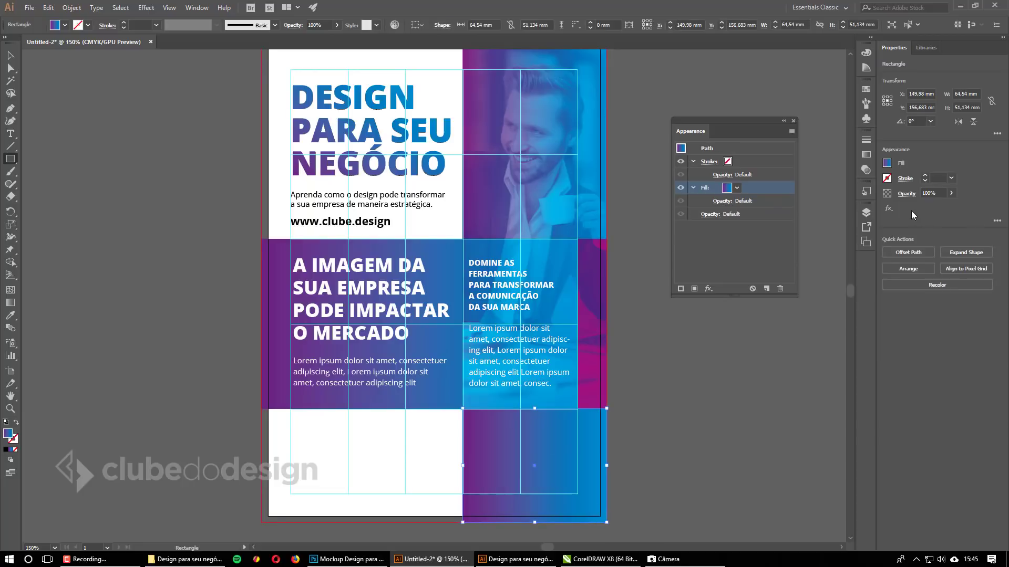
Fill the lower-right rectangle with the solid purple swatch from the flyer's color group.
click(870, 92)
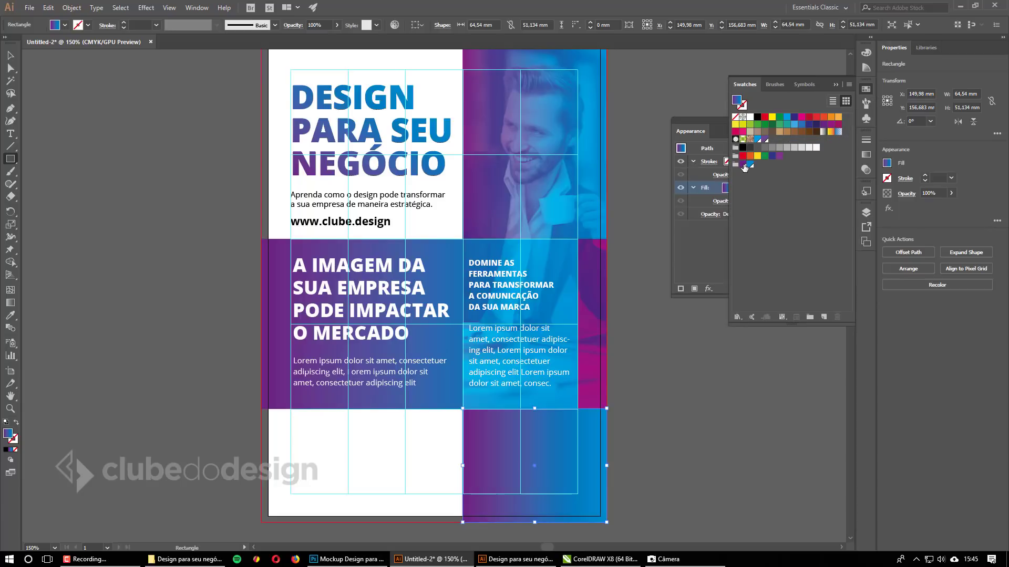
click(743, 166)
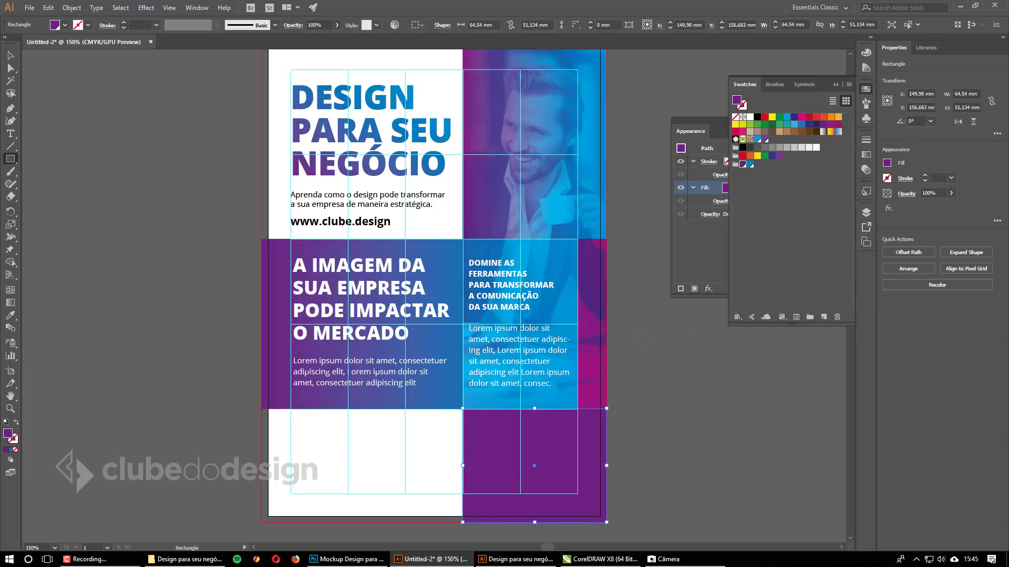
click(10, 55)
click(117, 104)
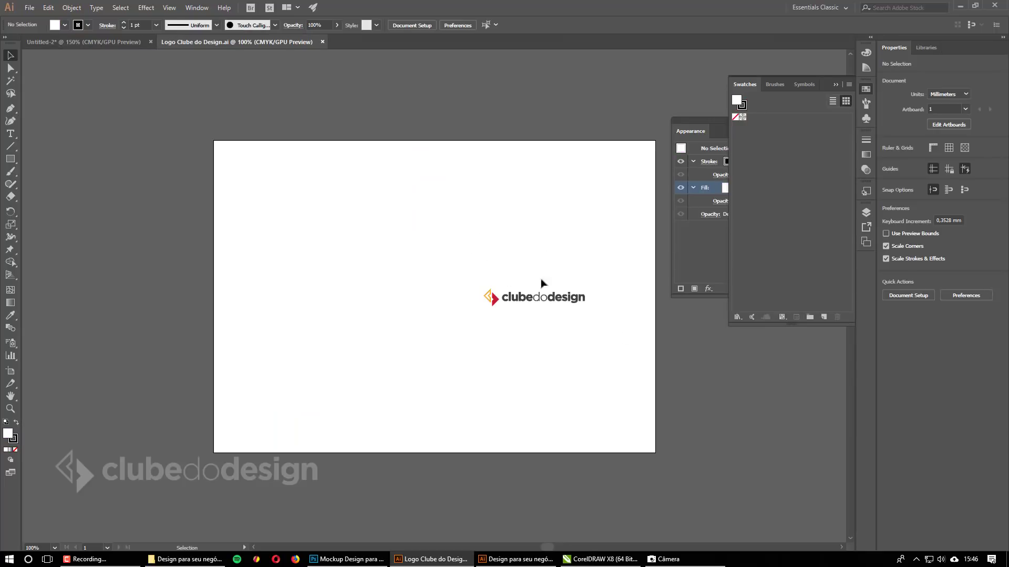
Copy the clubedodesign logo from Logo Clube do Design.ai and paste it into the flyer document.
click(504, 298)
key(ctrl+c)
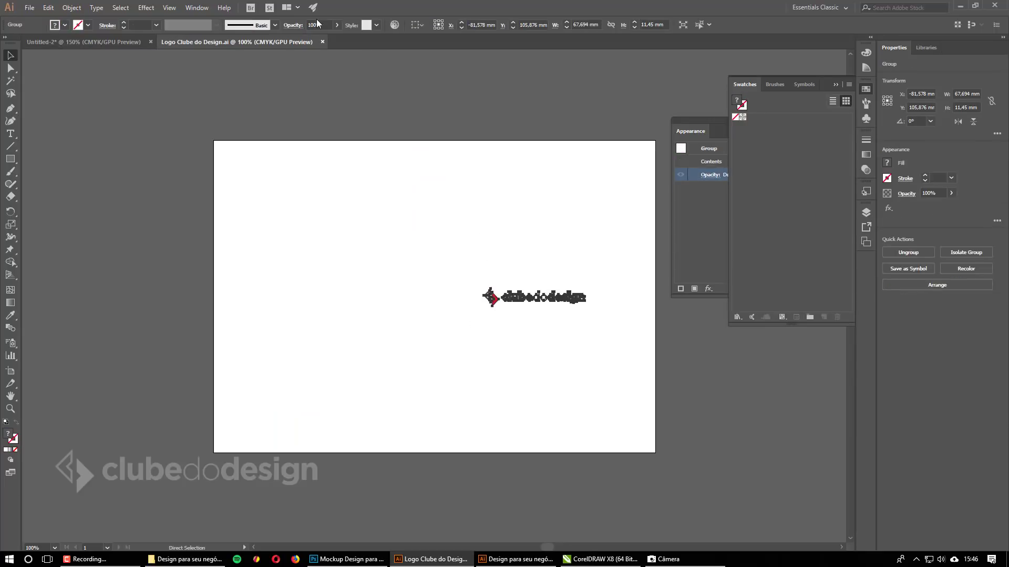
click(118, 42)
key(ctrl+v)
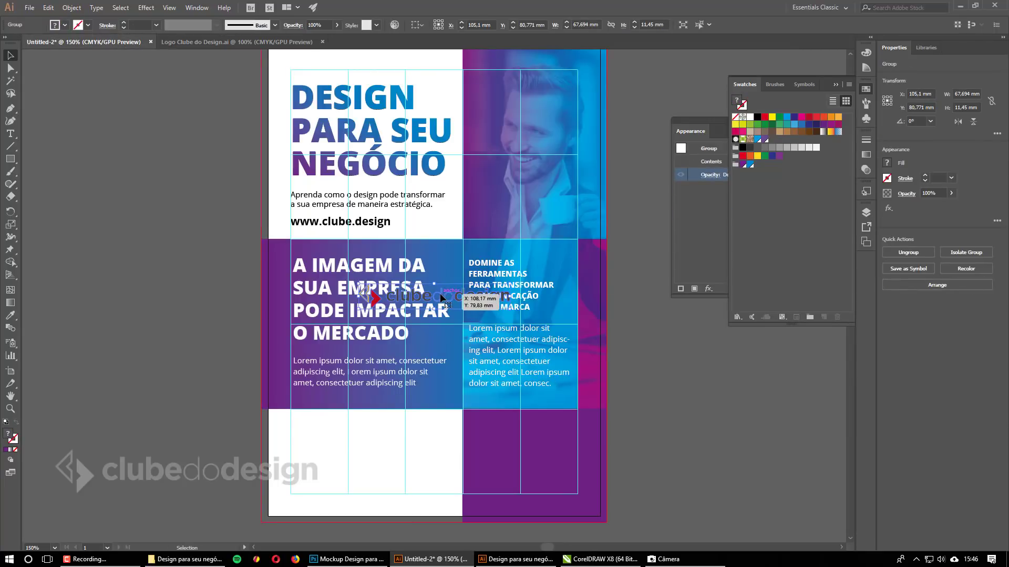
Scale the logo down to about 47 mm wide on the purple block and fill it with white.
drag(460, 308, 504, 451)
drag(513, 448, 570, 447)
drag(570, 447, 407, 257)
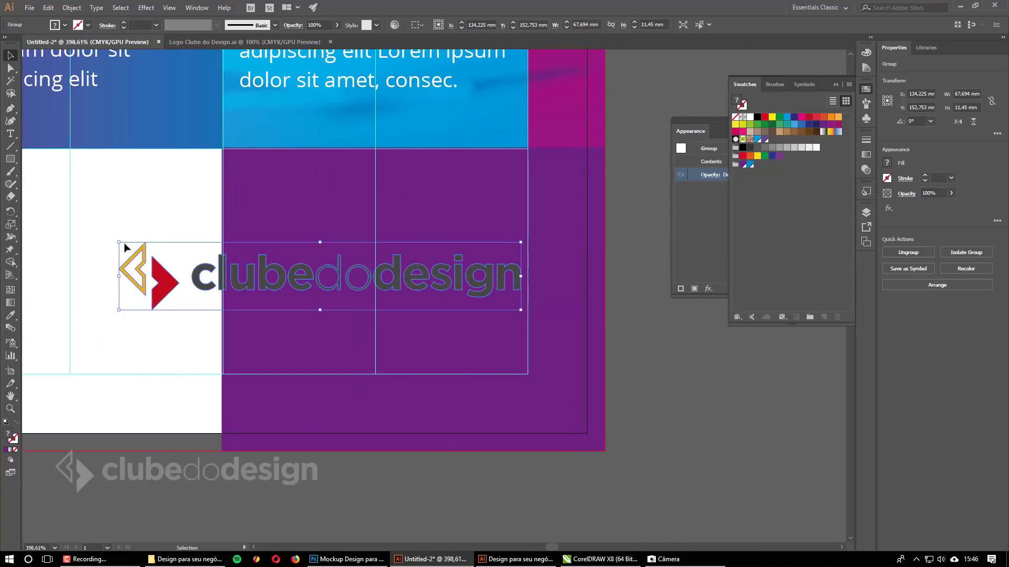
drag(119, 243, 242, 263)
click(750, 117)
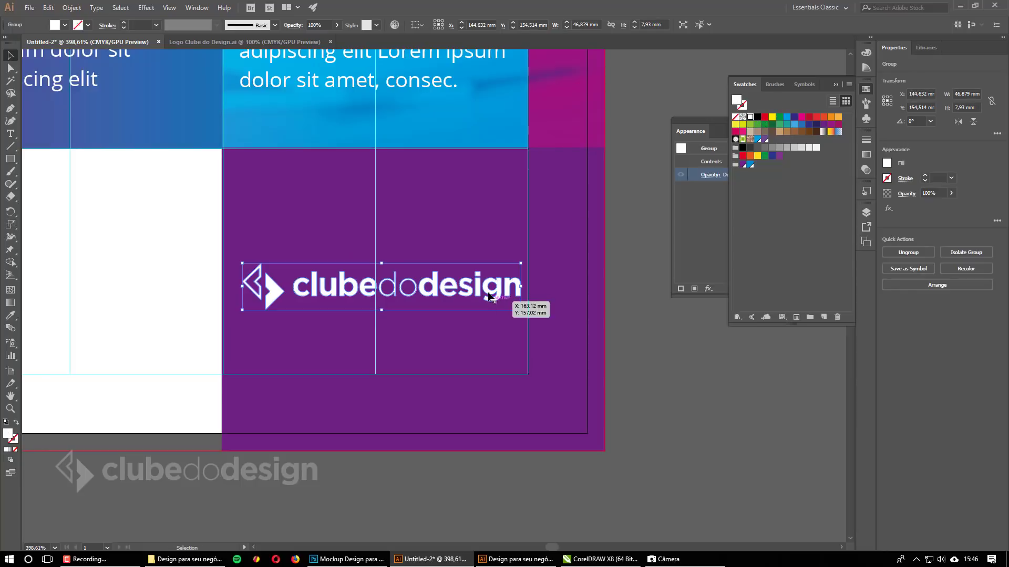
Position the white logo in the lower-right corner of the guide grid, inside the purple block.
drag(489, 292, 495, 294)
key(space)
drag(498, 358, 566, 397)
scroll(449, 331, down, 2)
drag(544, 324, 543, 351)
click(512, 394)
drag(501, 382, 529, 432)
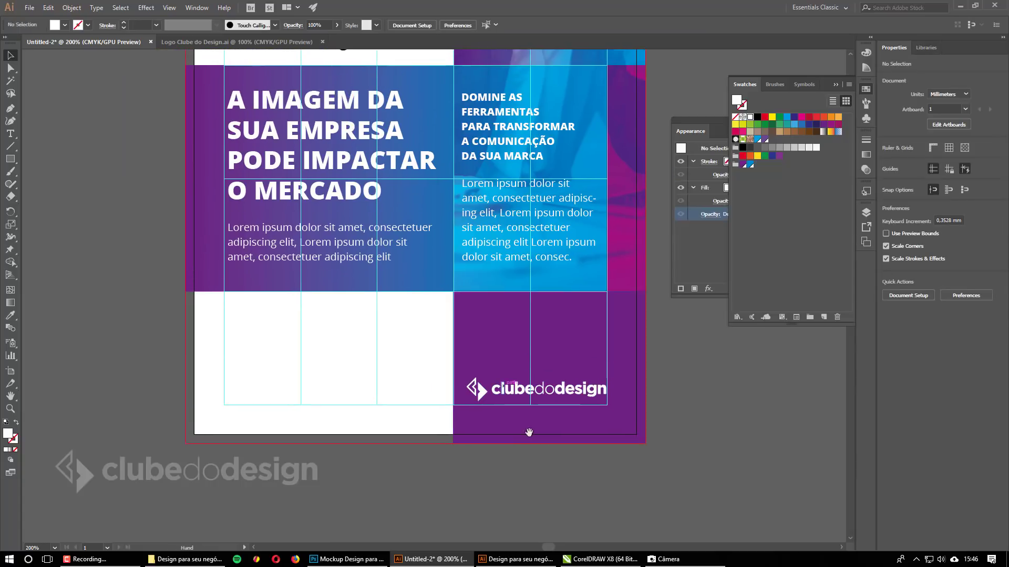
scroll(457, 329, down, 1)
drag(470, 301, 494, 402)
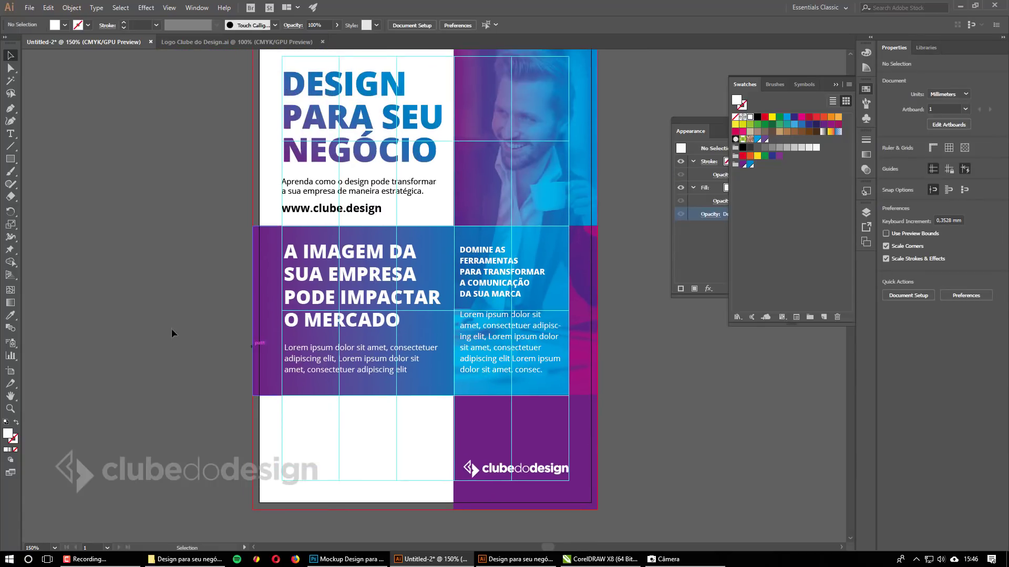
Copy the "250mil clientes satisfeitos" and contact texts from the finished reference design and paste them in place in the flyer's white footer area.
key(alt+Tab)
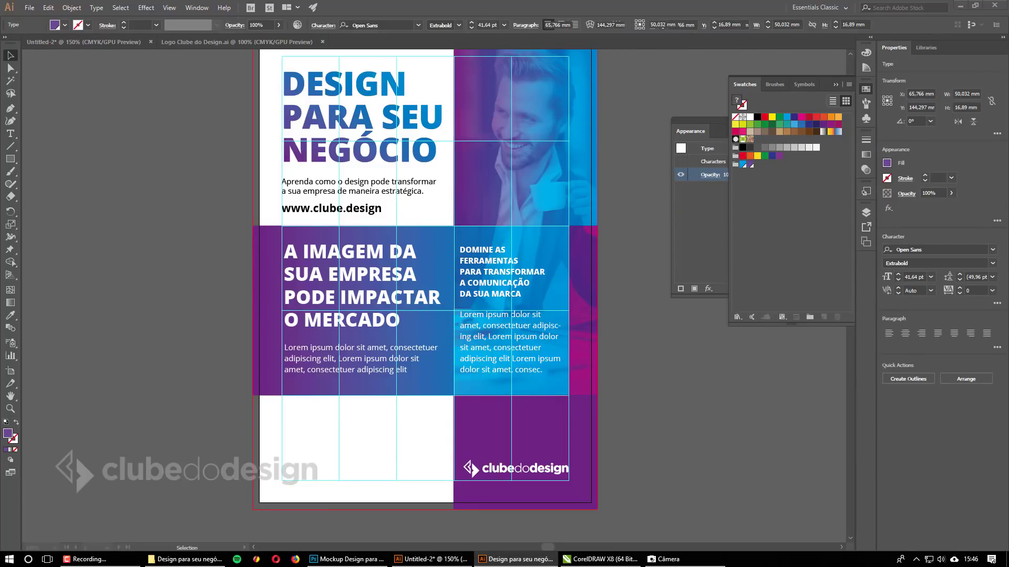
shift+click(284, 420)
key(alt+Tab)
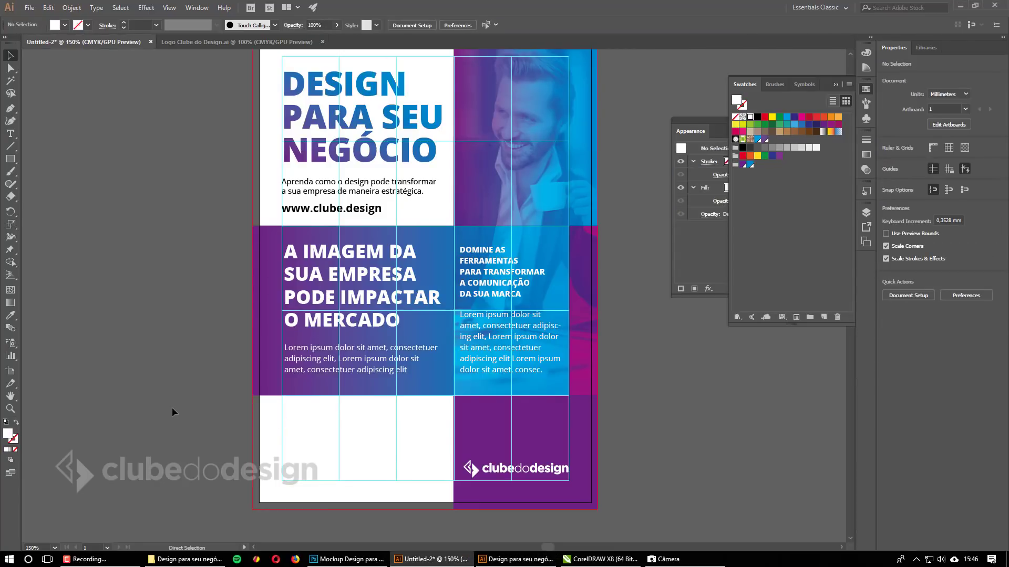
key(ctrl+shift+v)
click(674, 421)
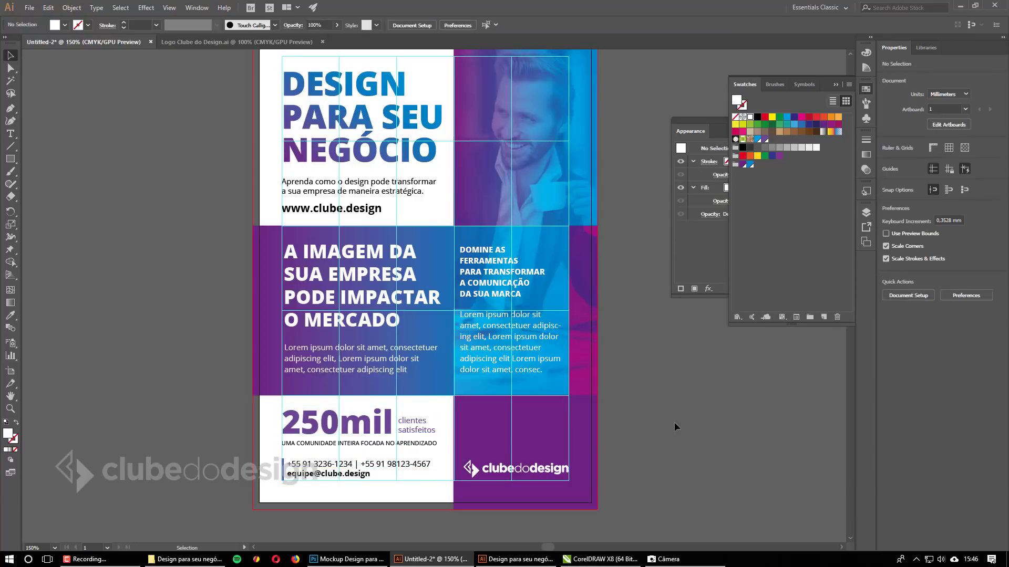
Set the font size of the footer's "250mil" text to 41 pt.
ctrl+click(426, 423)
drag(450, 368, 423, 480)
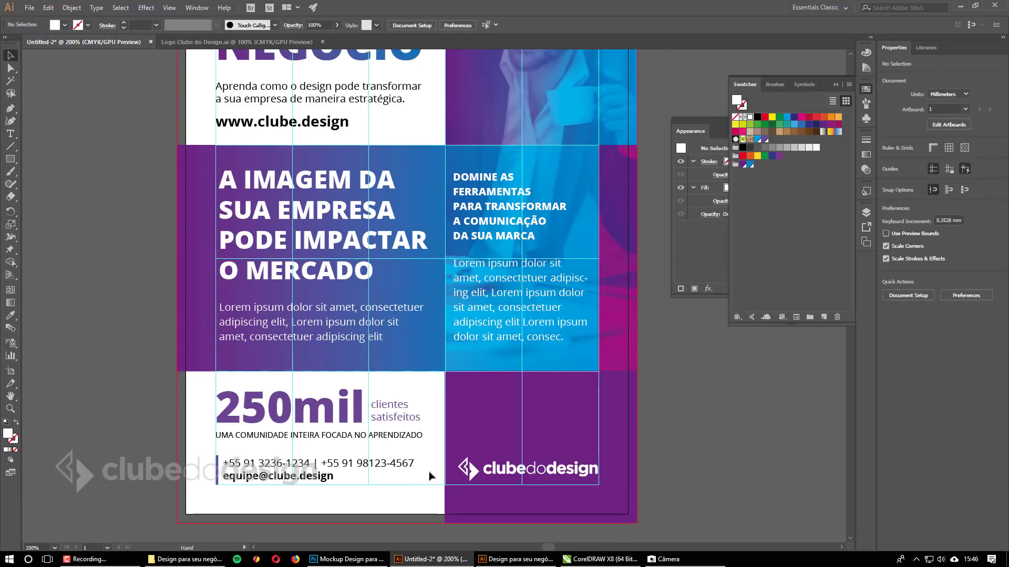
click(325, 397)
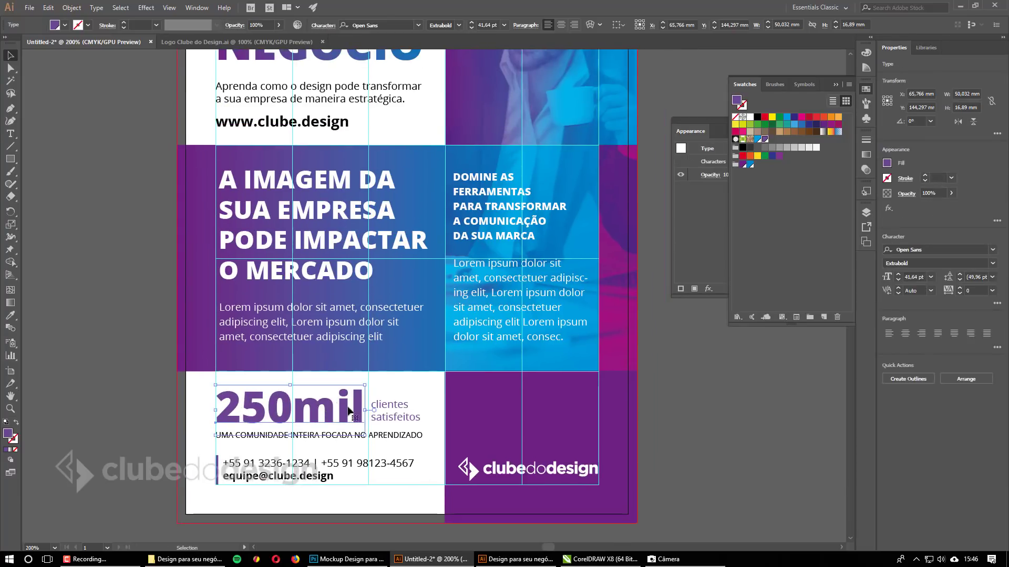
click(486, 25)
text(41)
key(Return)
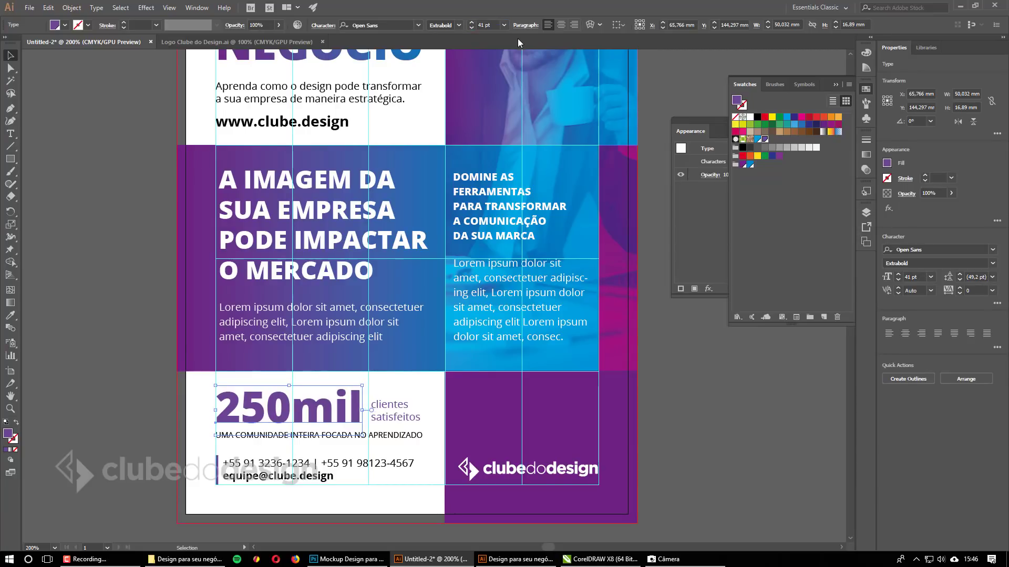
Check the character settings of the footer's "250mil", "clientes satisfeitos", tagline and contact texts.
click(323, 25)
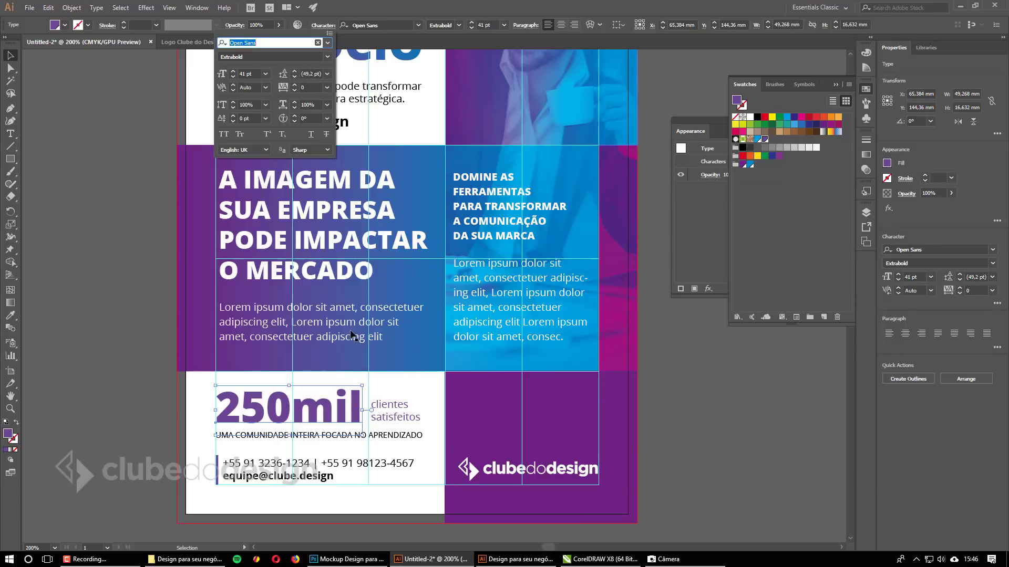
click(392, 422)
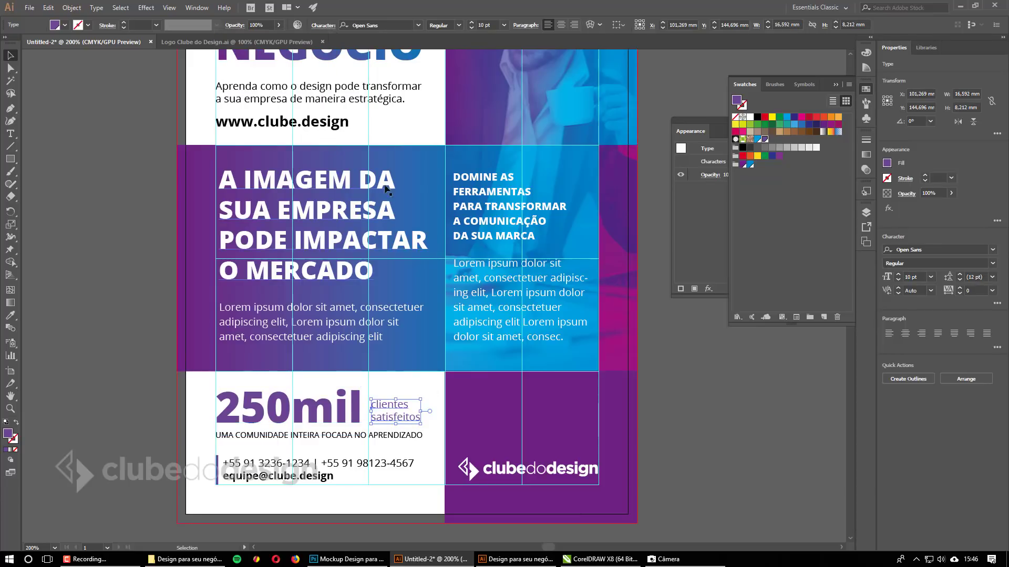
click(331, 25)
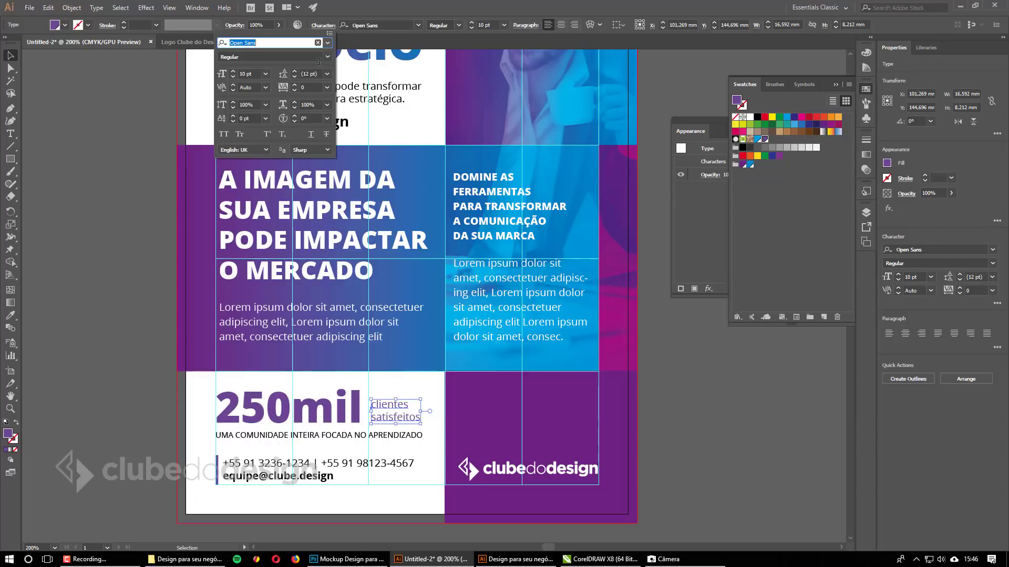
click(334, 437)
click(339, 435)
click(398, 438)
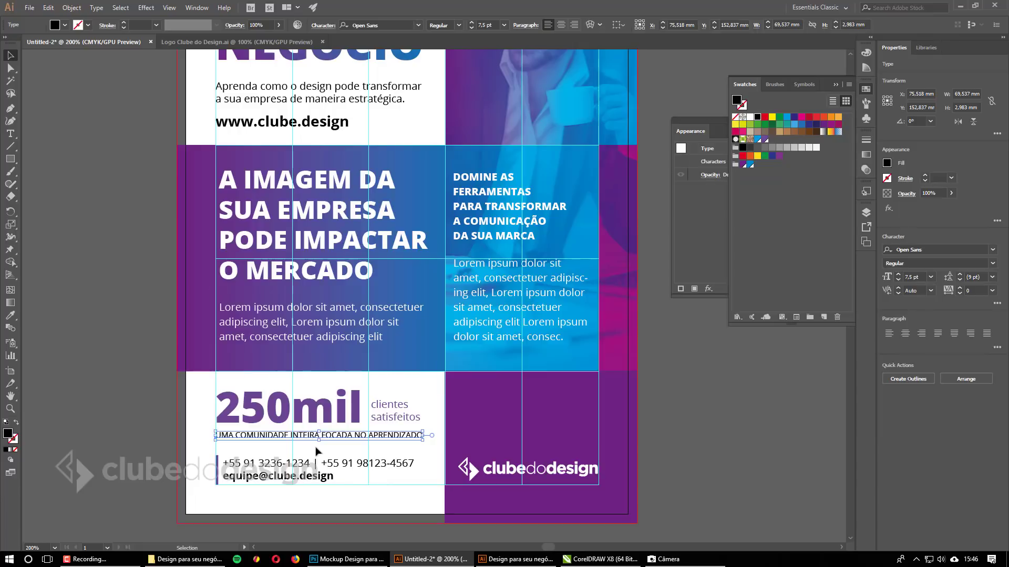
click(286, 474)
click(153, 456)
Apply the global purple swatch to the vertical bar beside the contact details and to the "250mil" text.
scroll(290, 479, up, 4)
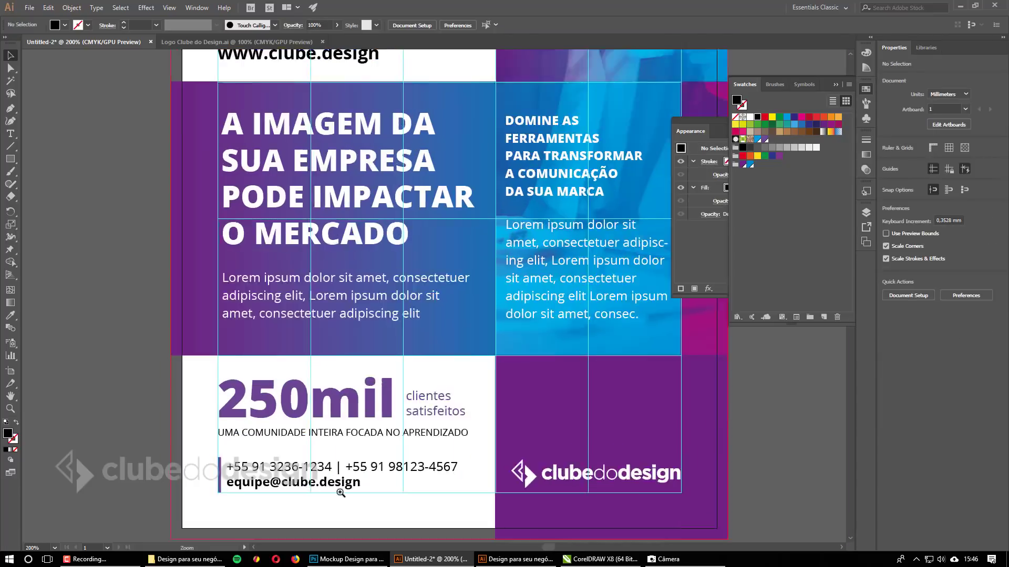
click(259, 344)
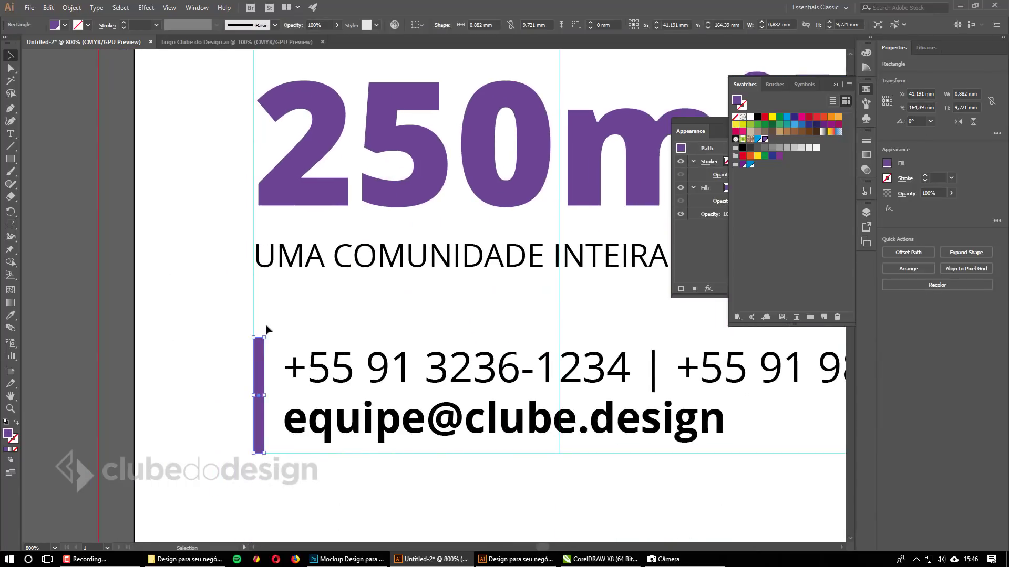
click(742, 165)
click(610, 149)
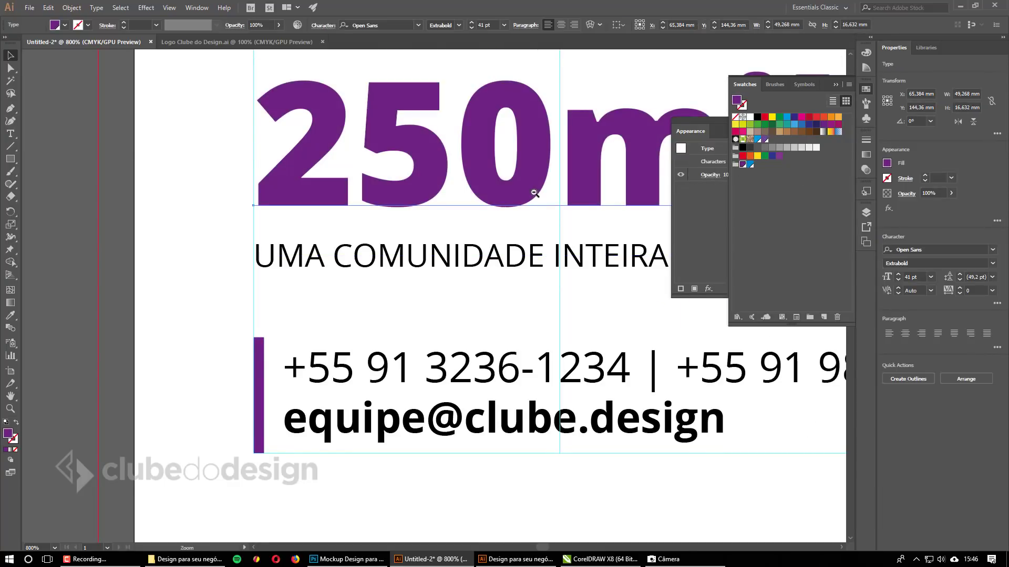
Fit the whole flyer in view and hide the guides.
scroll(563, 293, down, 3)
drag(563, 293, 415, 223)
click(750, 403)
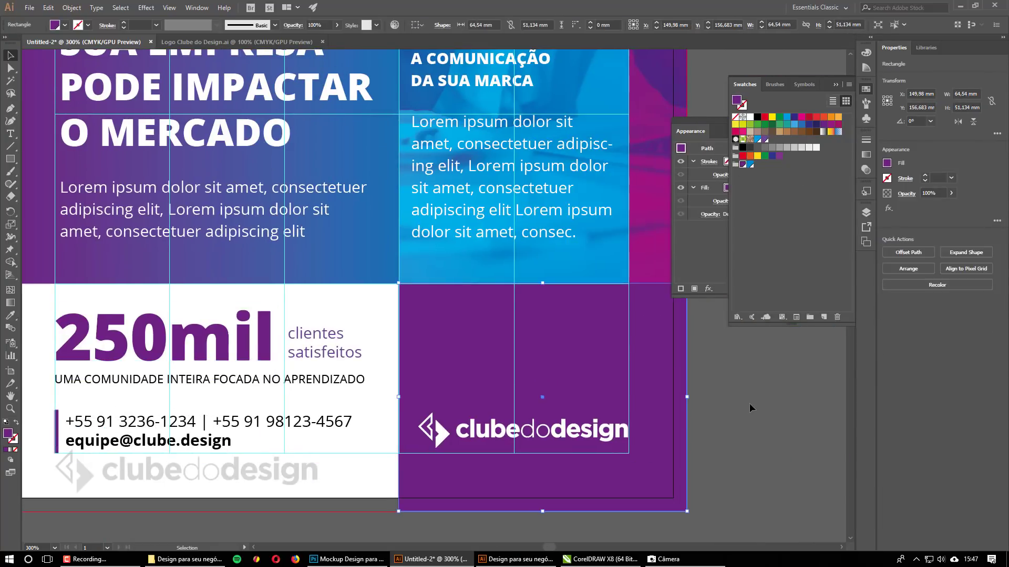
key(ctrl+0)
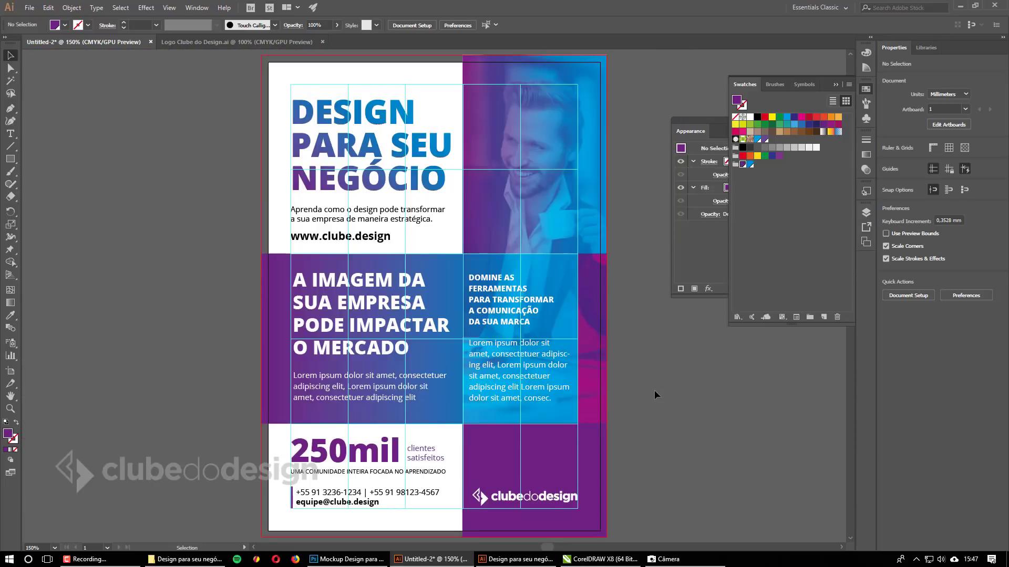
key(ctrl+semicolon)
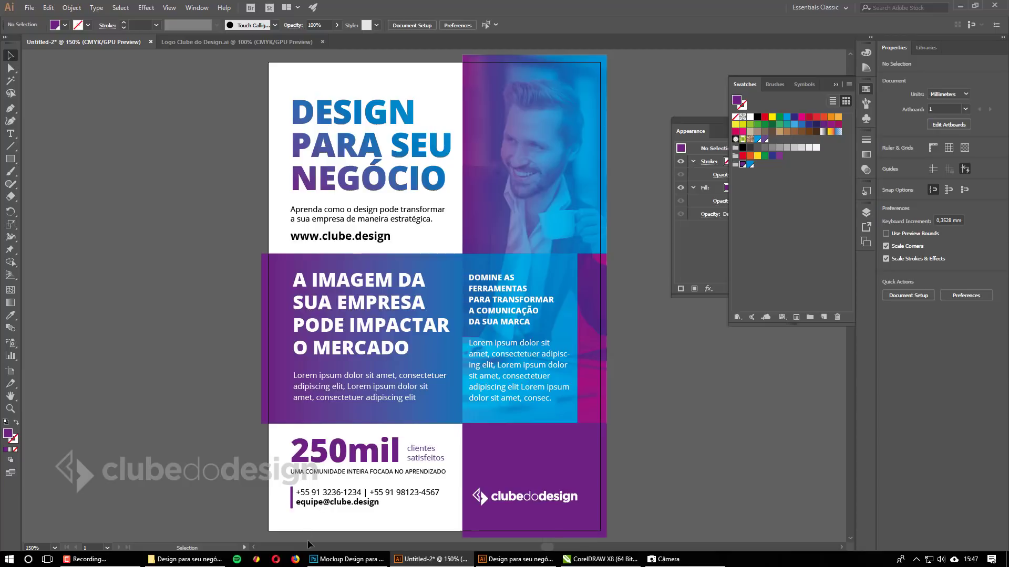
Switch to Photoshop to view the three-flyer mockup of the design, then return to the Illustrator flyer.
click(337, 559)
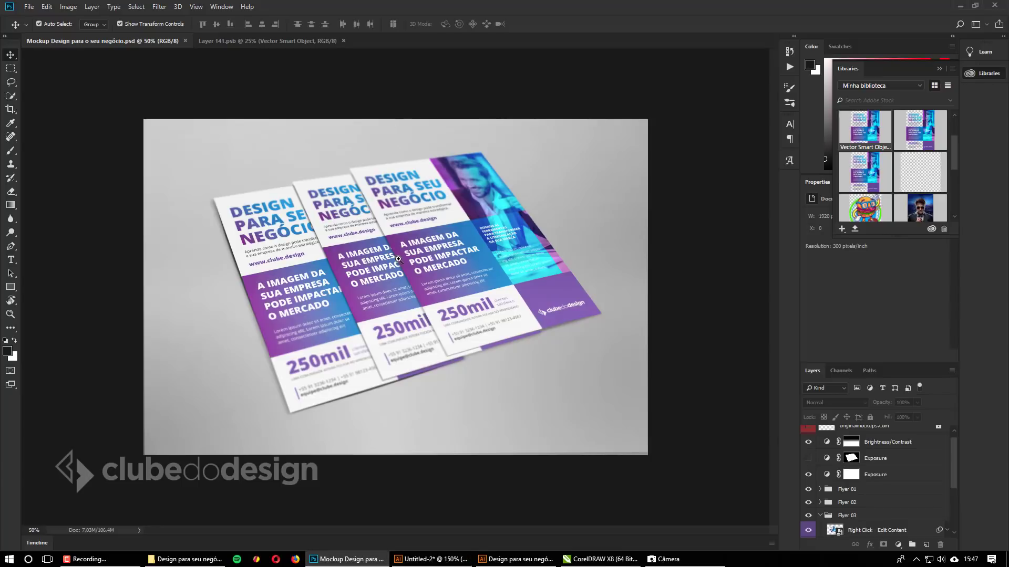
drag(400, 261, 468, 304)
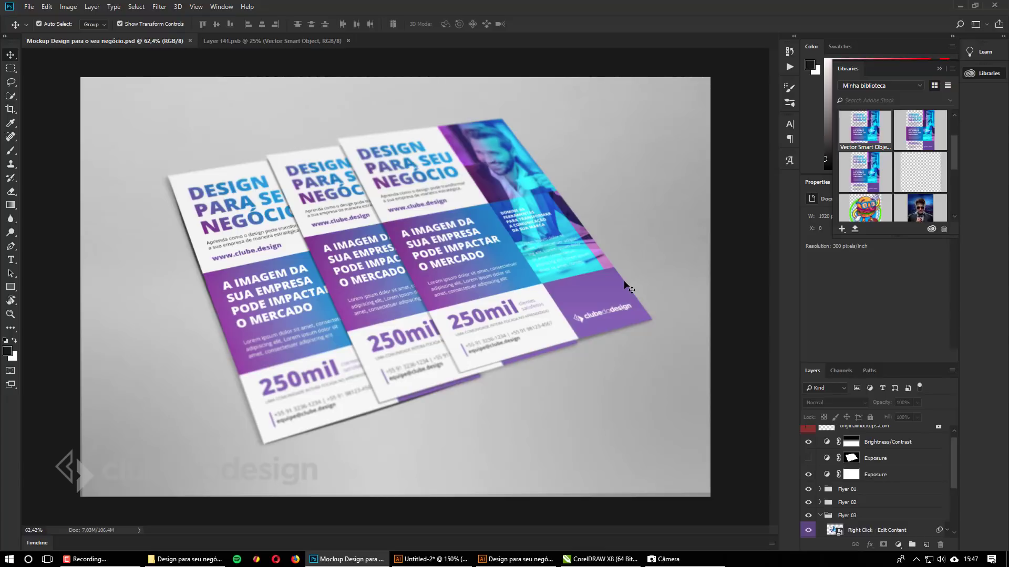
click(509, 559)
click(702, 383)
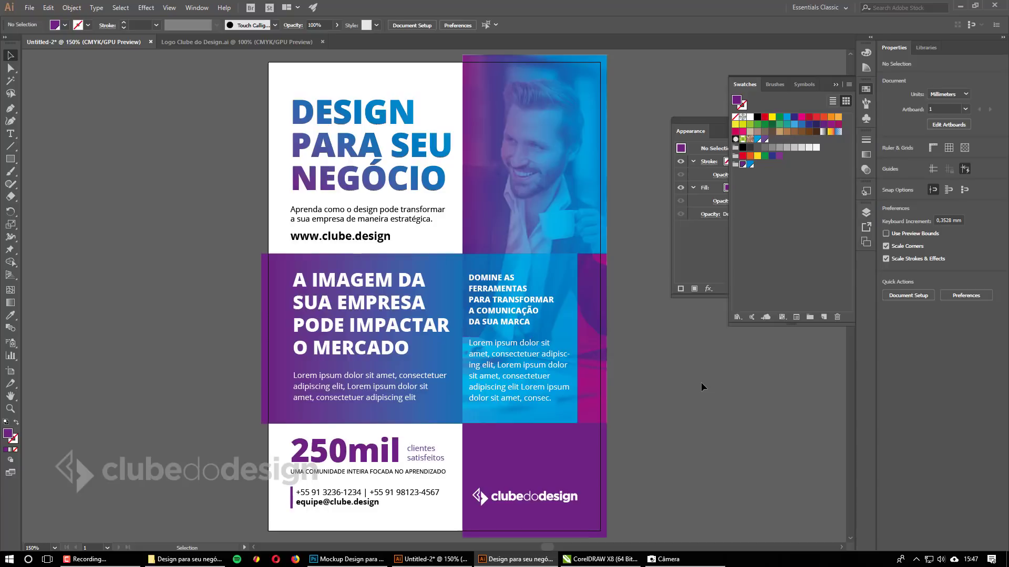
Save the flyer as "Design para seu negócio 2.ai" in the "Design para seu negócio" folder with the default Illustrator CC options.
key(ctrl+s)
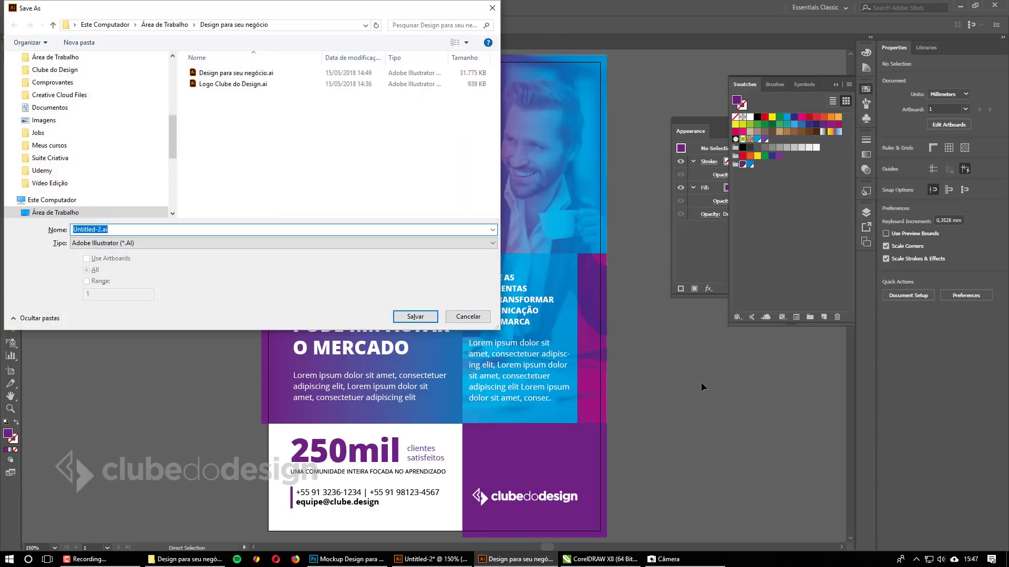
click(236, 73)
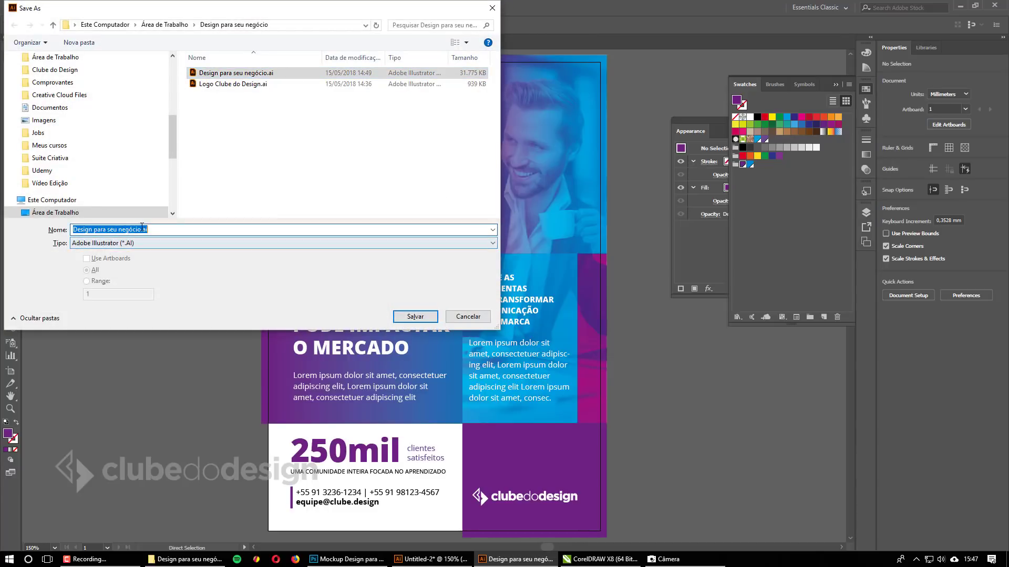
key(Left)
text(2)
key(Return)
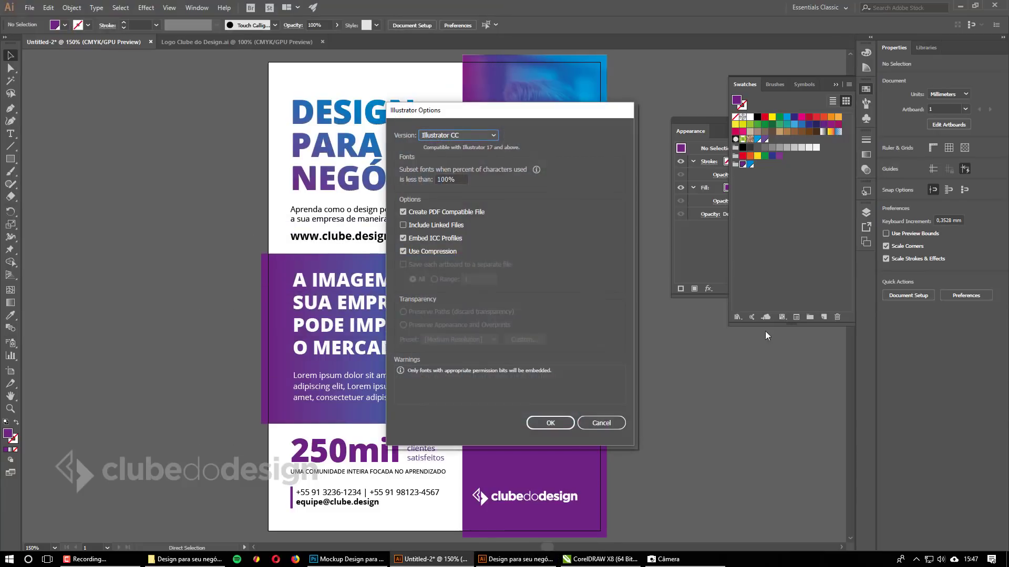
click(570, 423)
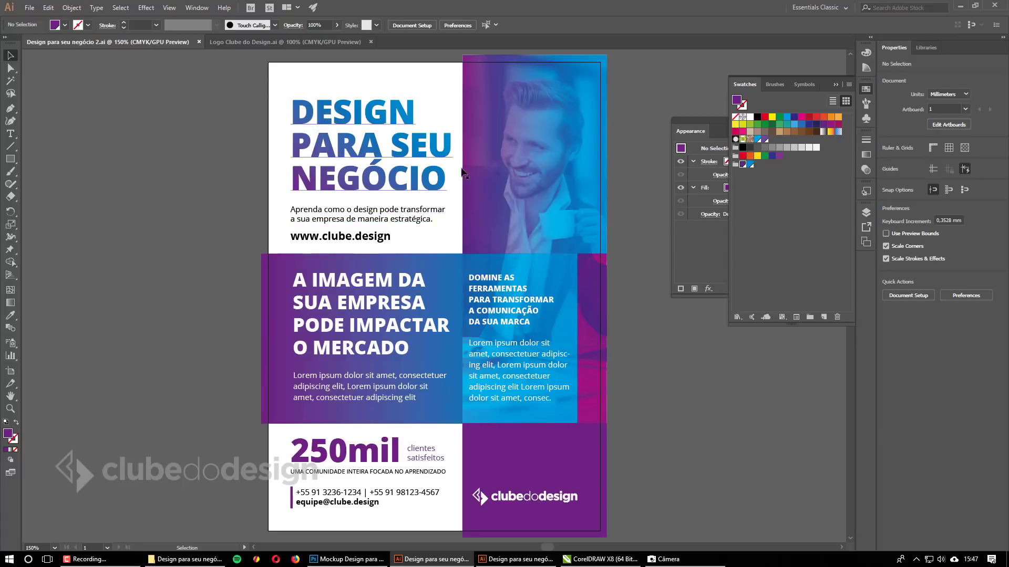
Change the global purple swatch to magenta, C=0 M=100 Y=0 K=0, with the preview on.
click(741, 166)
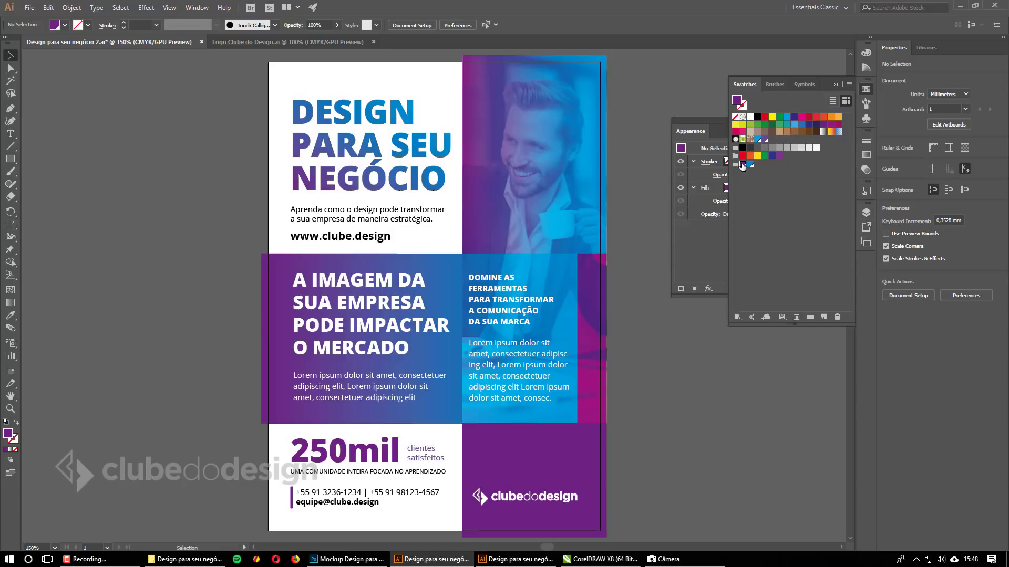
double_click(742, 165)
click(608, 300)
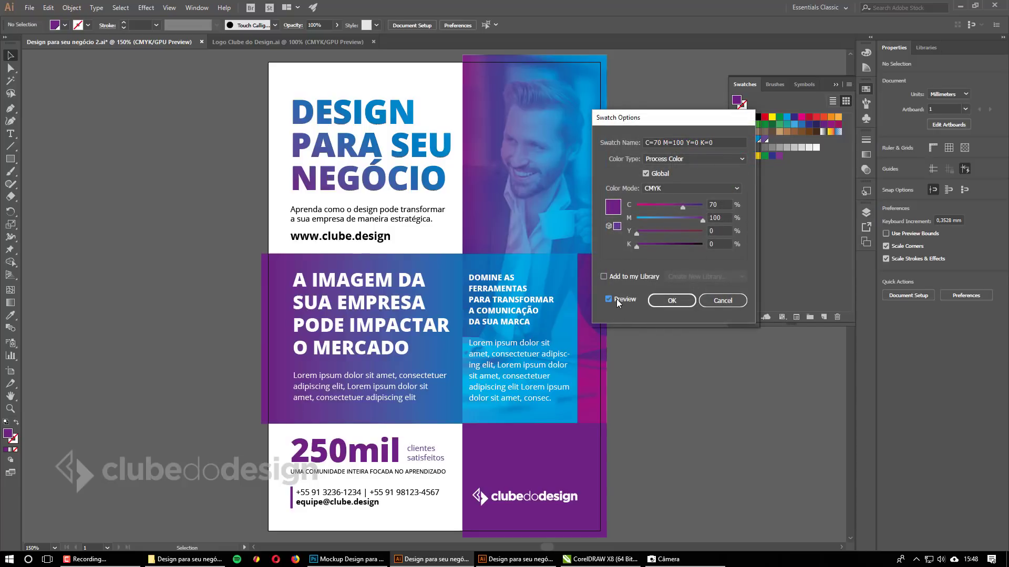
drag(682, 207, 636, 206)
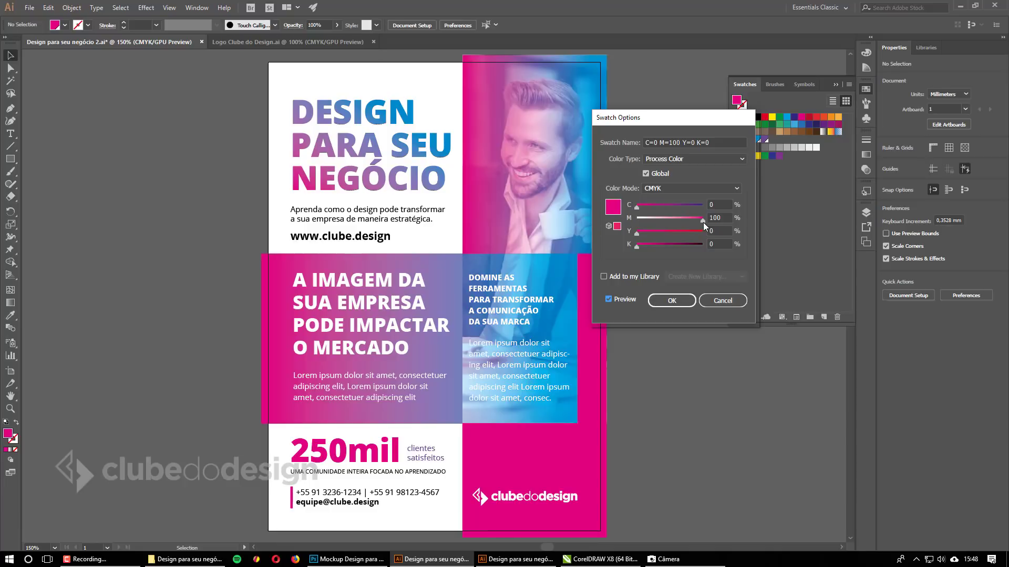
mouse_move(703, 222)
mouse_down()
mouse_move(679, 222)
mouse_move(721, 223)
mouse_up()
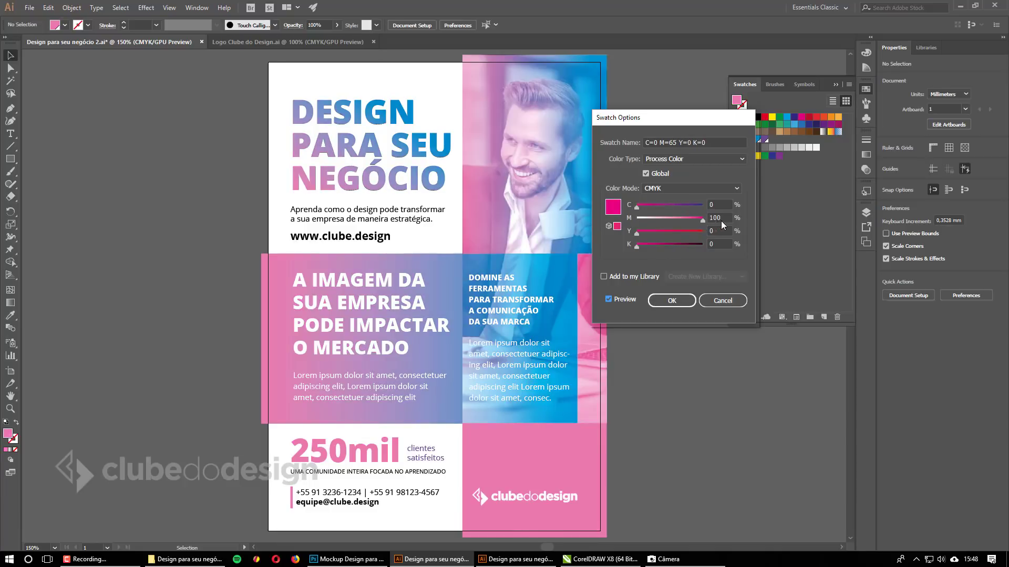
click(608, 300)
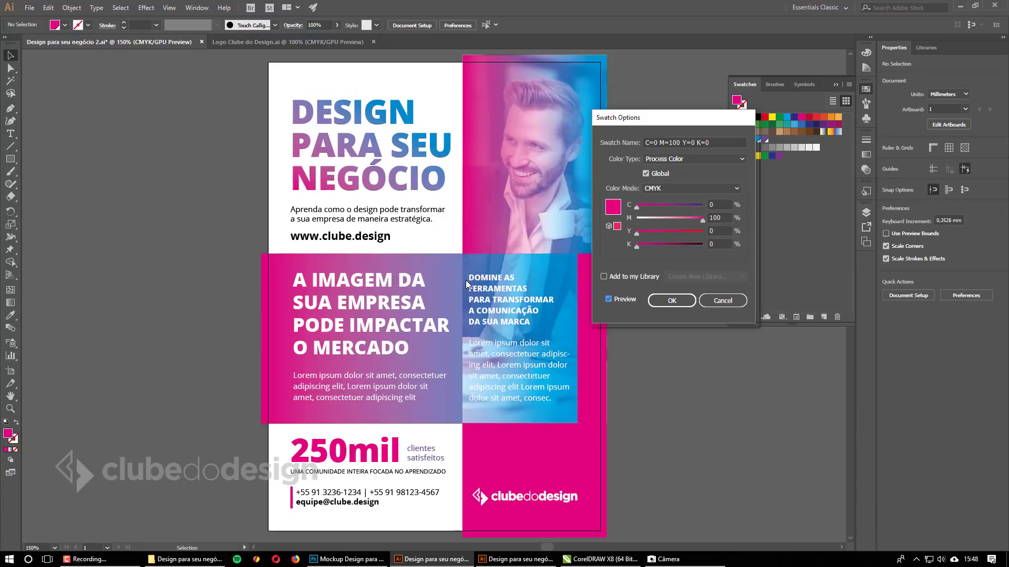
click(671, 300)
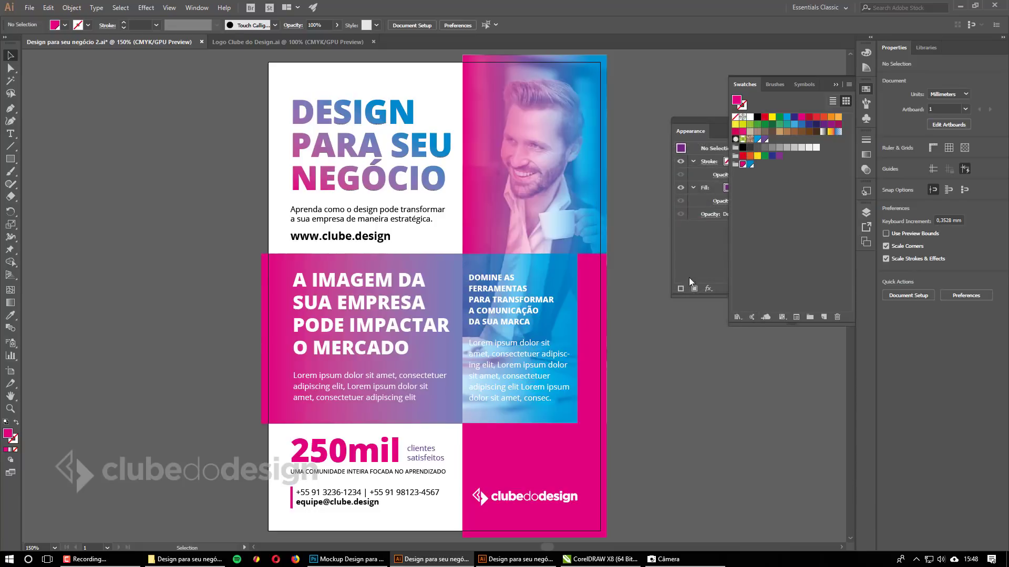
Change the global blue swatch to orange-yellow, C=0, M about 36, Y=100, K=0, with the preview on.
double_click(751, 164)
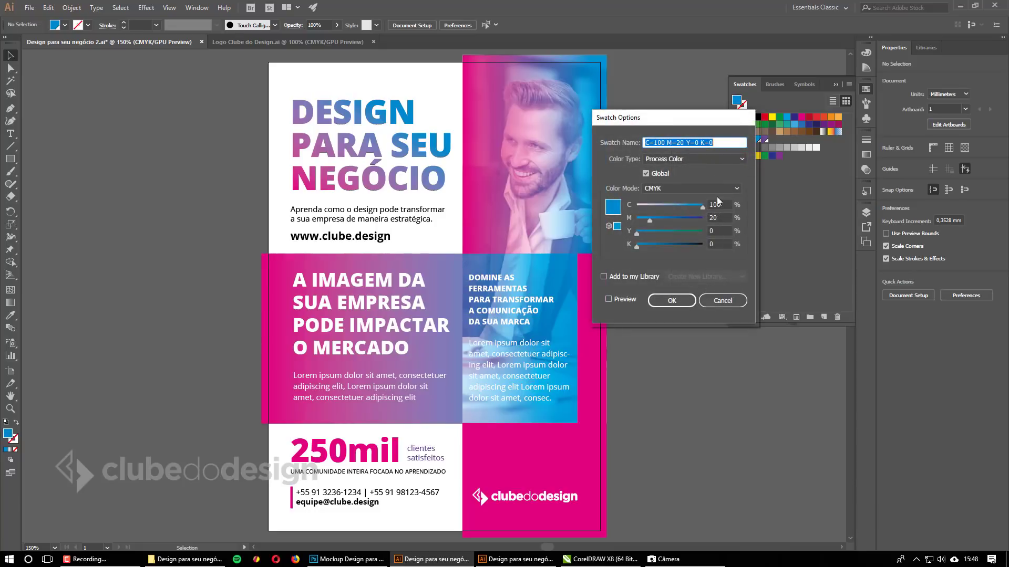
drag(650, 230, 704, 253)
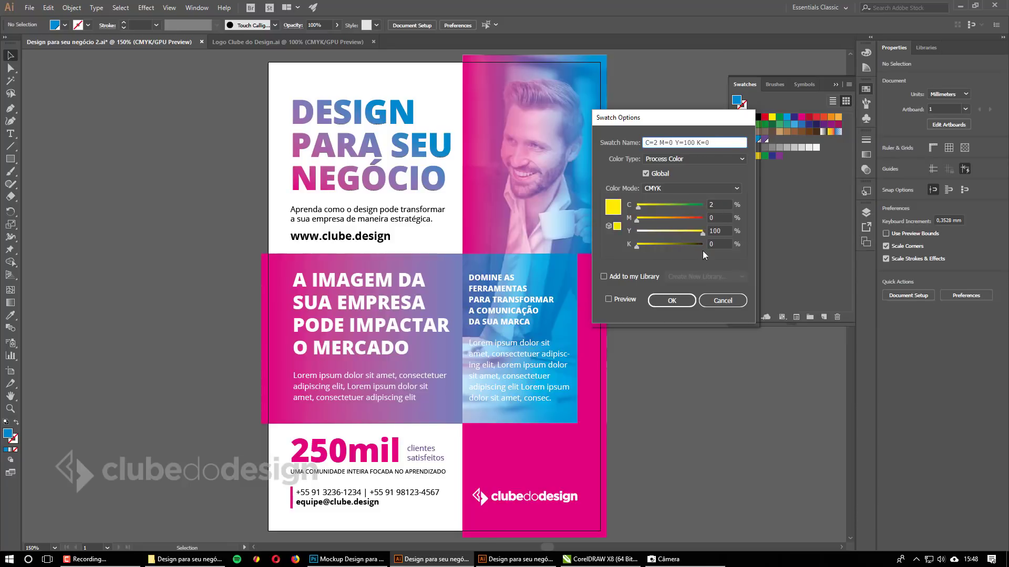
click(608, 299)
drag(639, 207, 660, 219)
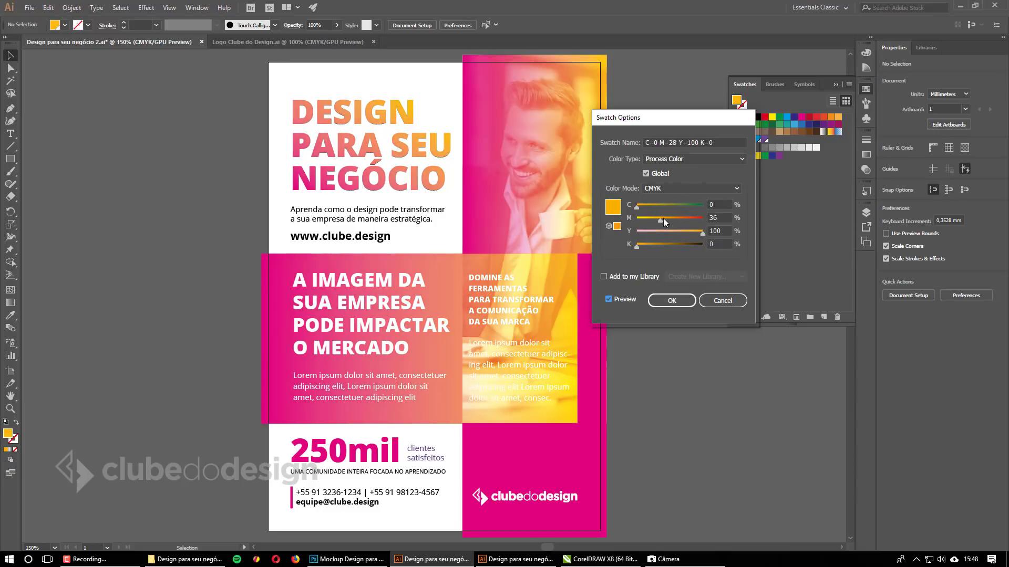
click(671, 301)
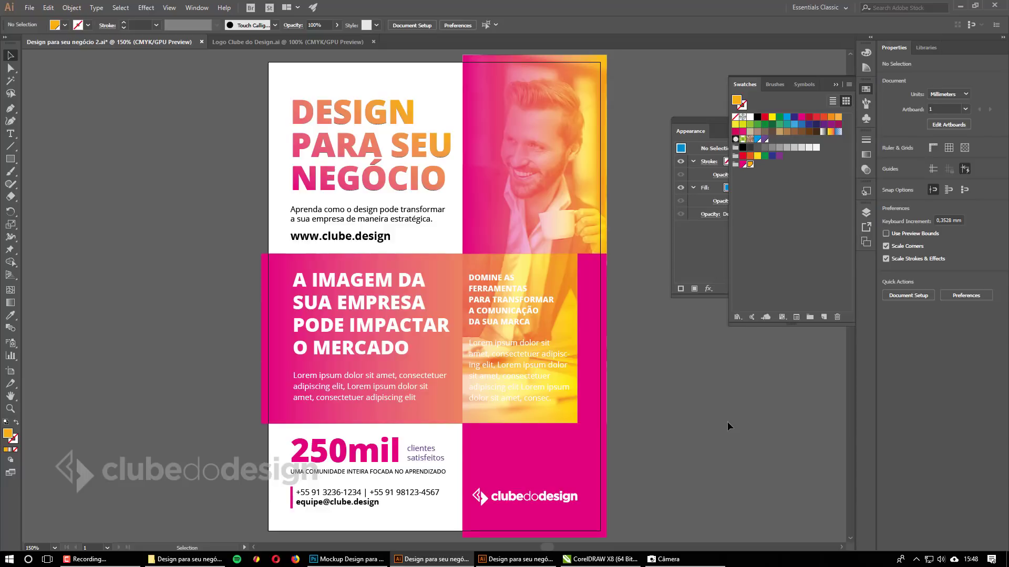
Create a global white process swatch, C=0 M=0 Y=0 K=0, in the color group with the magenta and orange swatches.
key(ctrl+space)
ctrl+alt+click(530, 290)
ctrl+click(434, 292)
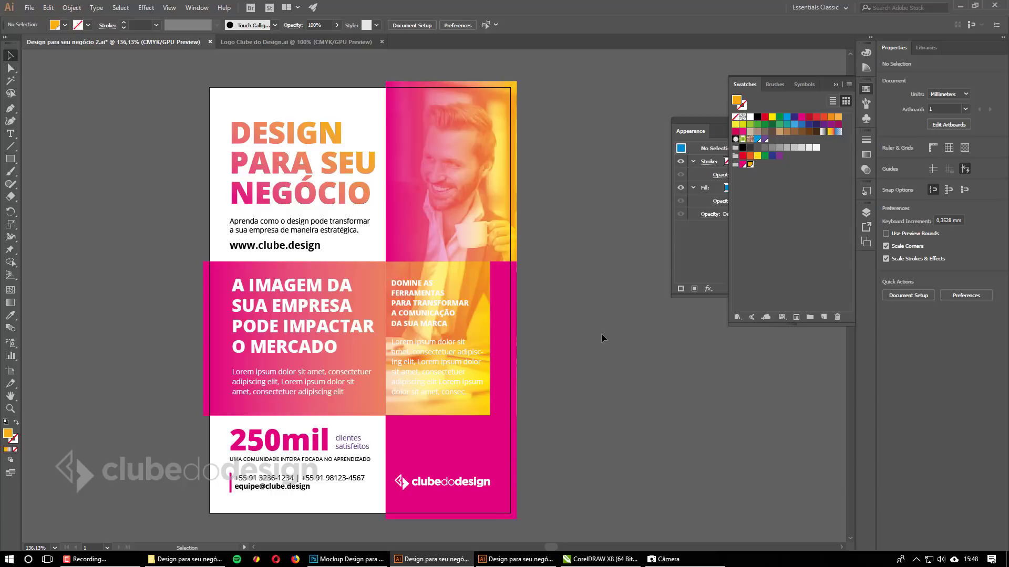
click(317, 309)
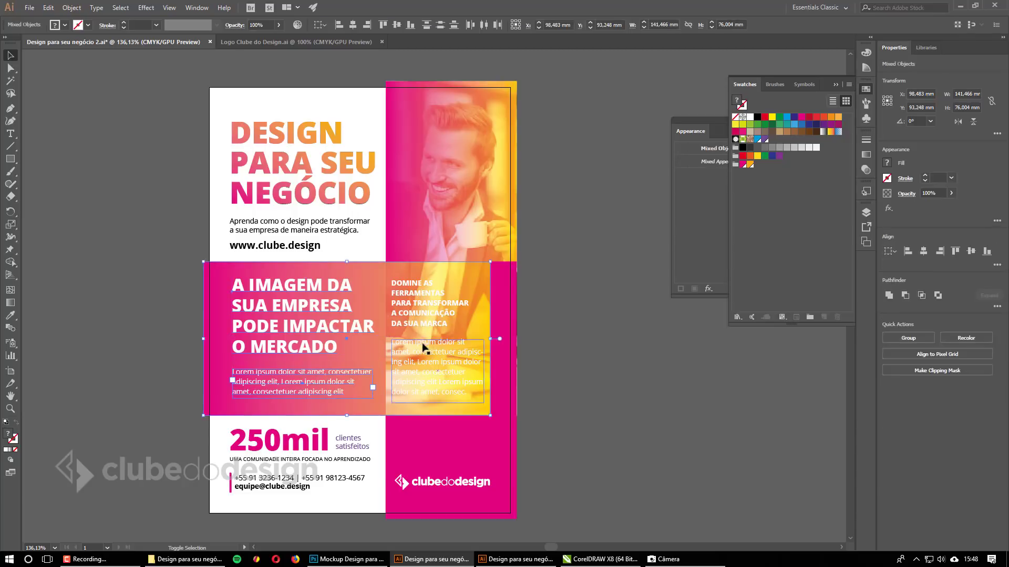
click(435, 310)
click(698, 322)
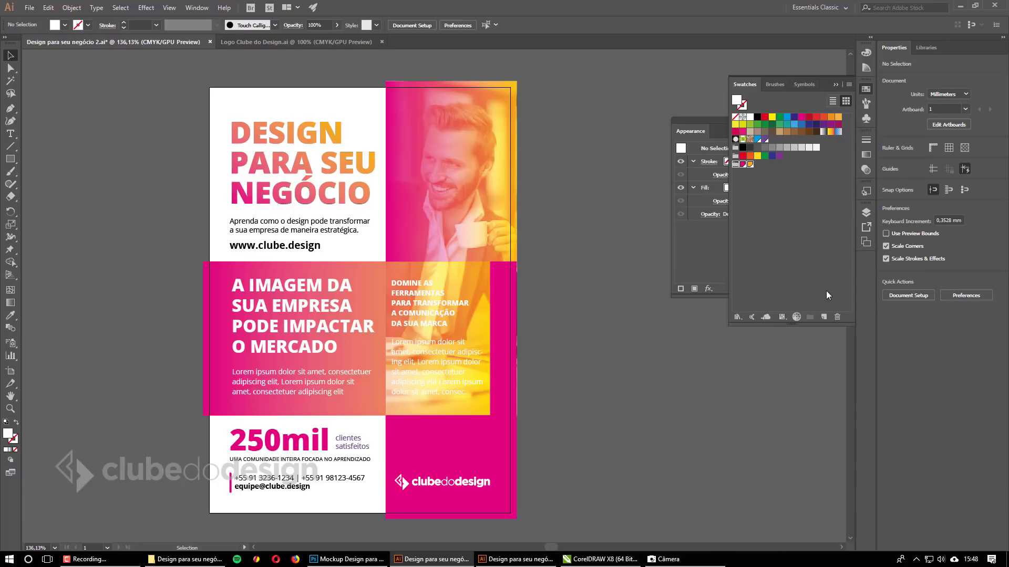
click(823, 316)
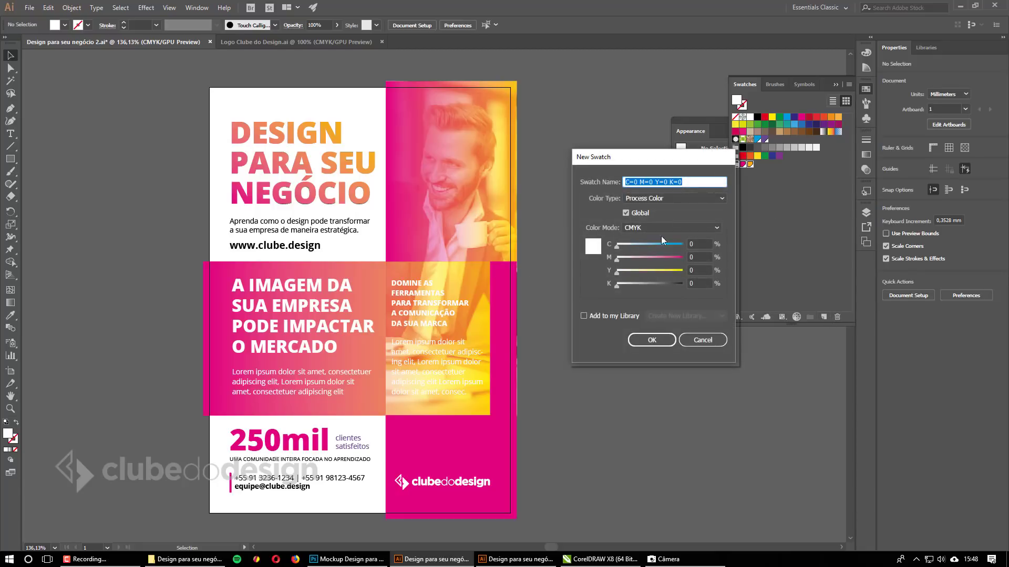
click(652, 342)
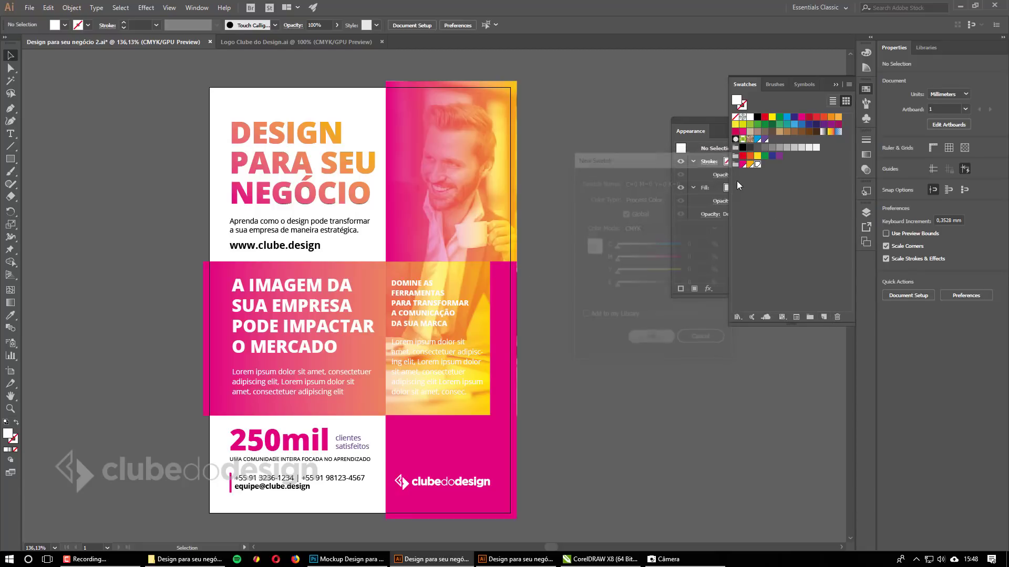
Apply the global white swatch to the two headings and two body texts in the flyer's middle band.
click(304, 347)
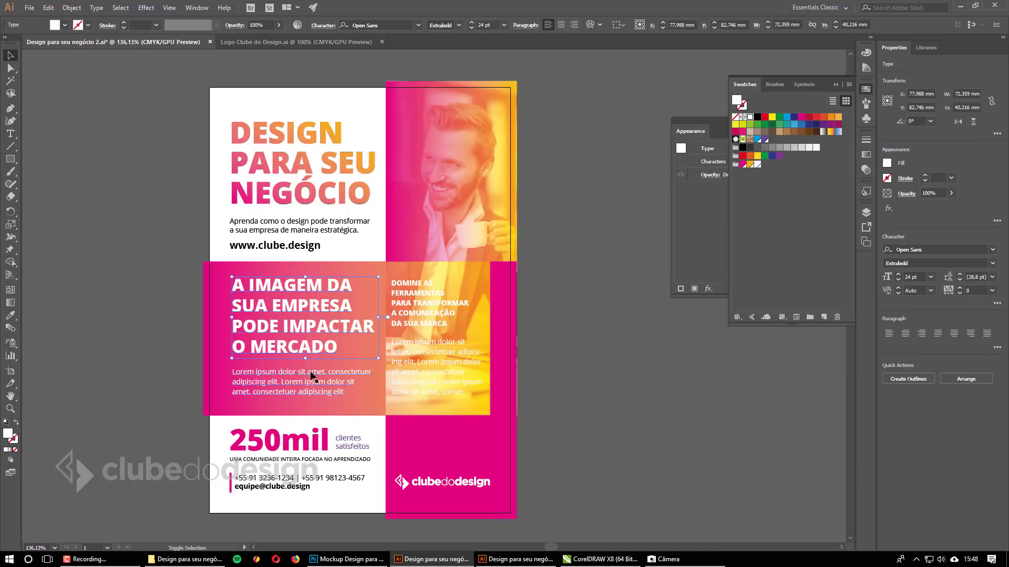
shift+click(312, 378)
shift+click(435, 304)
shift+click(435, 360)
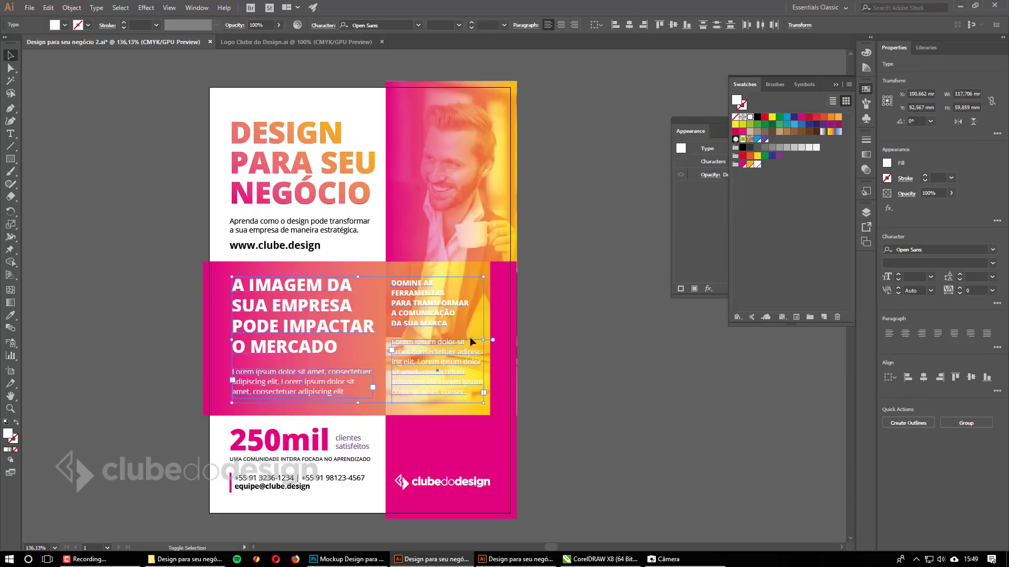
click(626, 282)
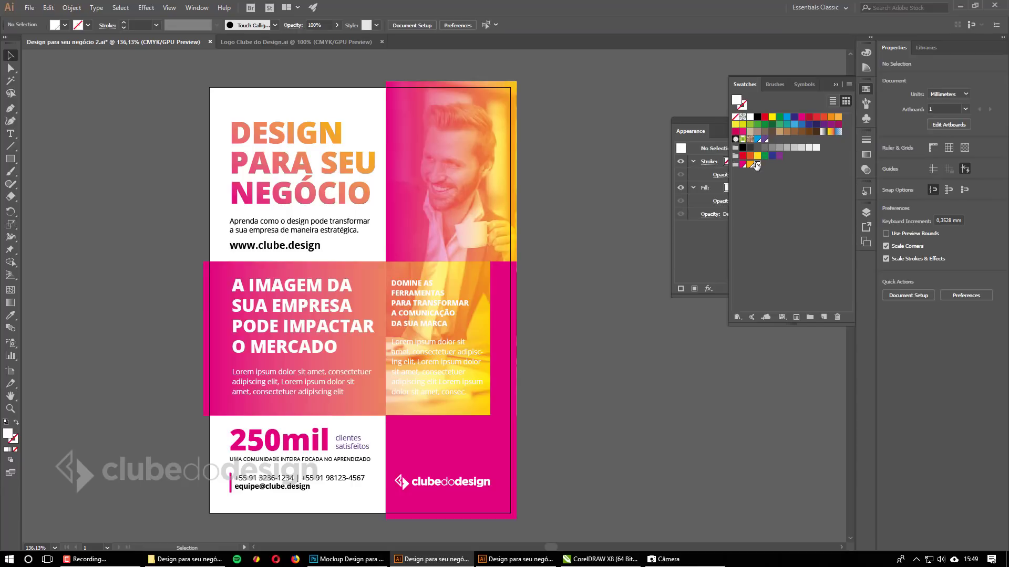
Try black, cyan, yellow and pink mixes on the global white swatch with the preview on, and discard the changes.
double_click(756, 166)
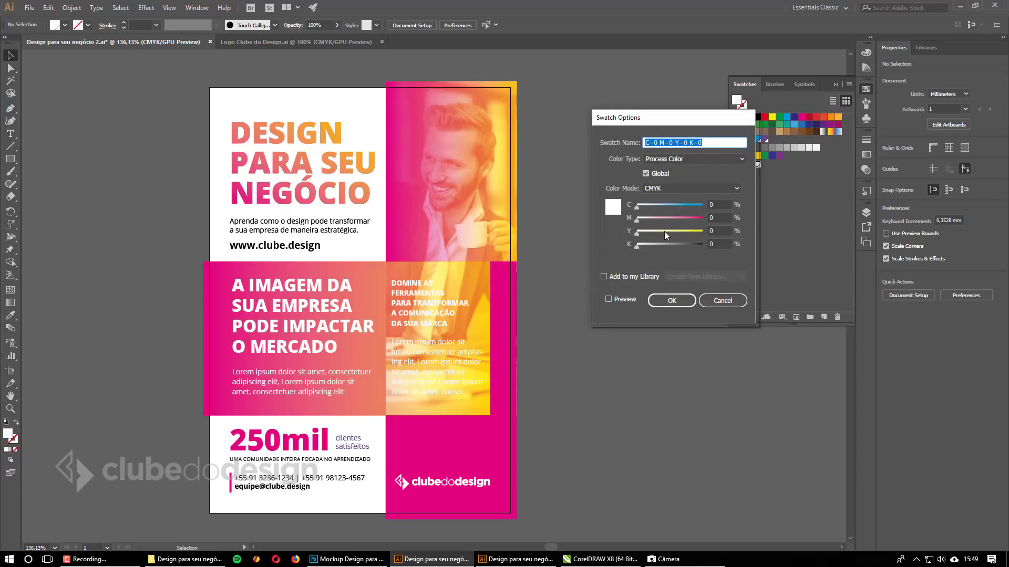
drag(695, 246, 736, 245)
click(621, 299)
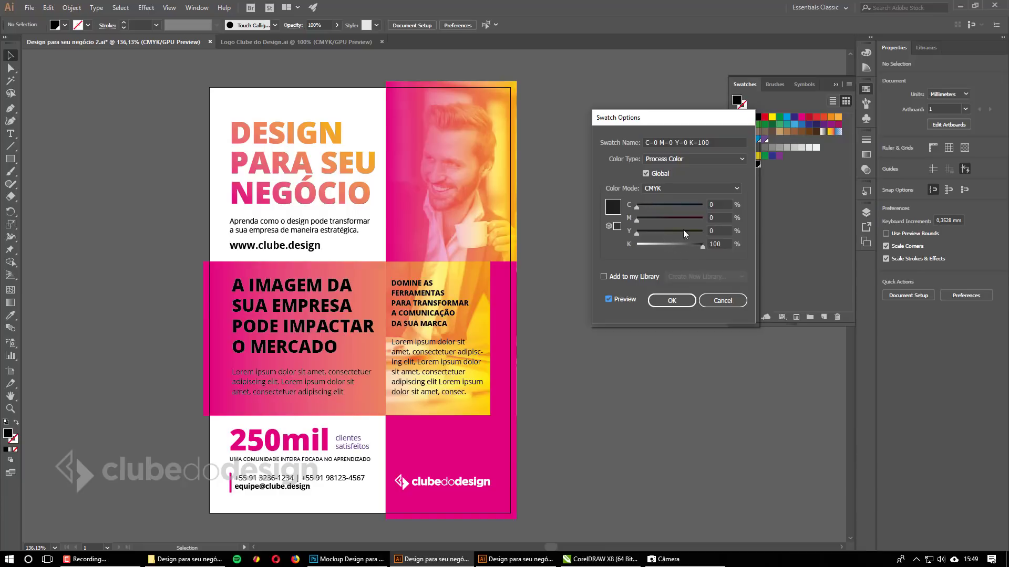
drag(636, 206, 699, 206)
drag(692, 247, 635, 246)
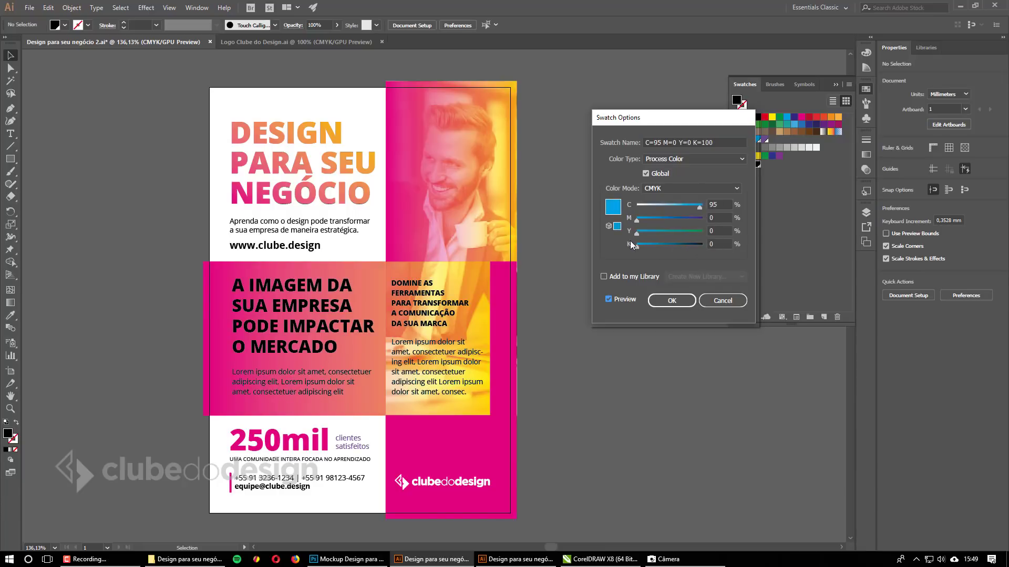
drag(699, 206, 636, 207)
drag(636, 233, 700, 233)
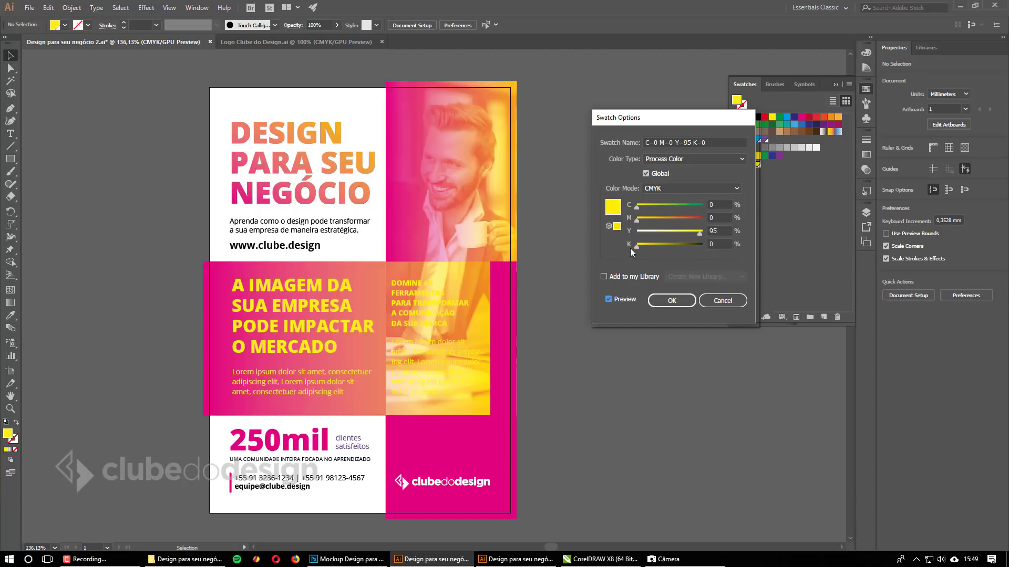
mouse_move(636, 246)
mouse_down()
mouse_move(657, 246)
mouse_move(641, 246)
mouse_move(682, 219)
mouse_move(636, 233)
mouse_up()
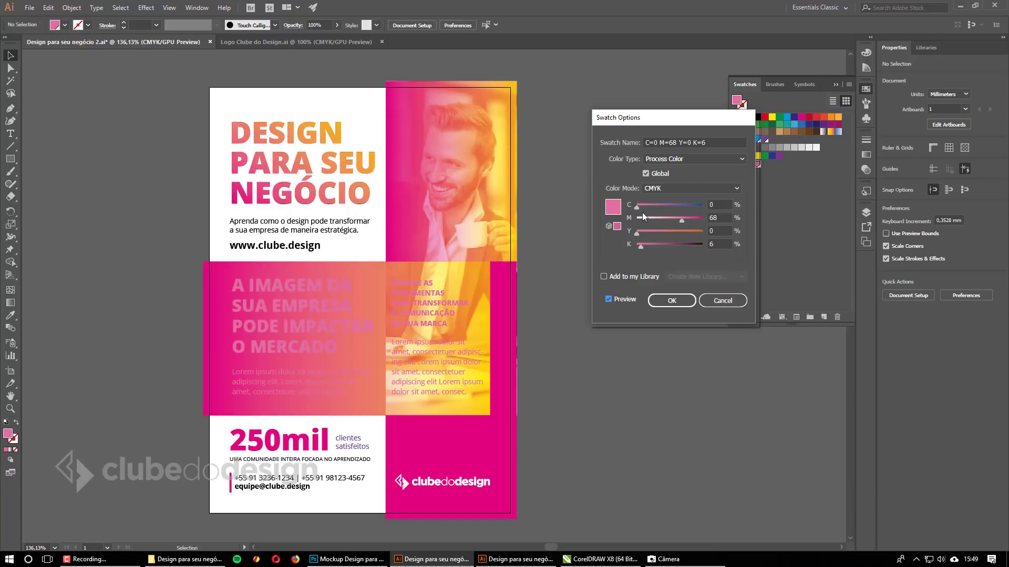
click(636, 218)
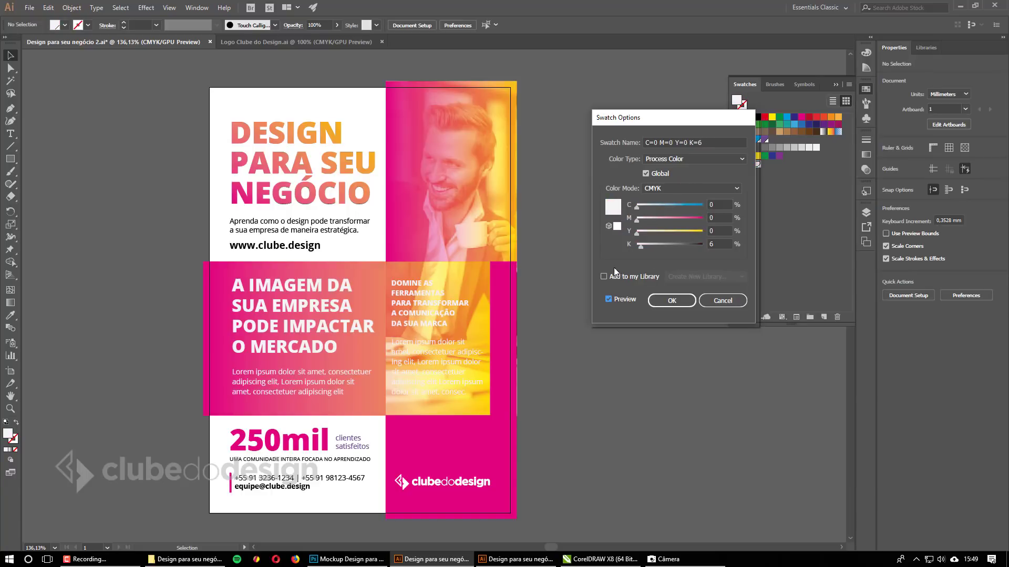
click(730, 301)
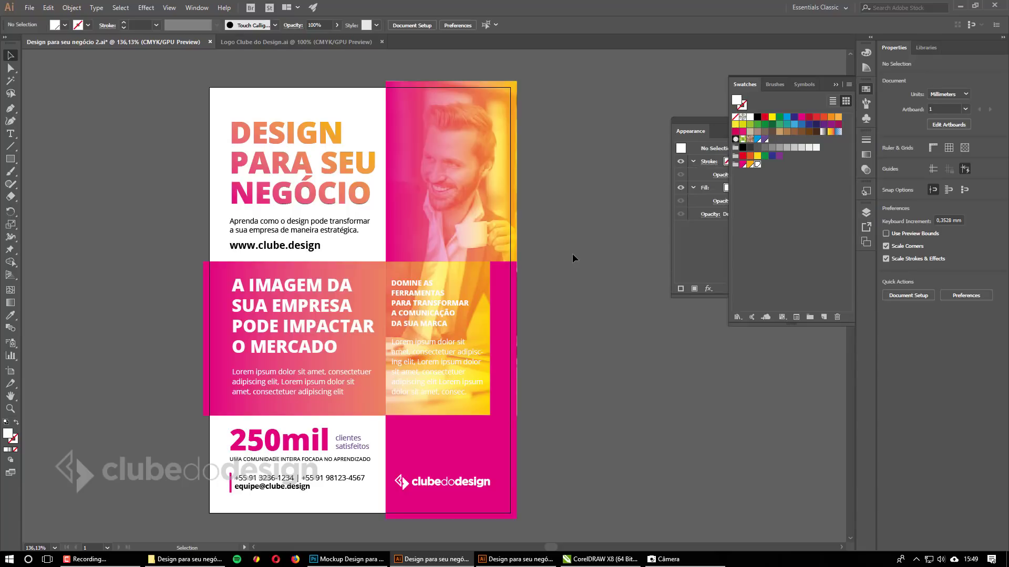
Change the global magenta swatch to red, C=0 M=100 Y=100 K=0, with the preview on, and save the flyer.
double_click(742, 164)
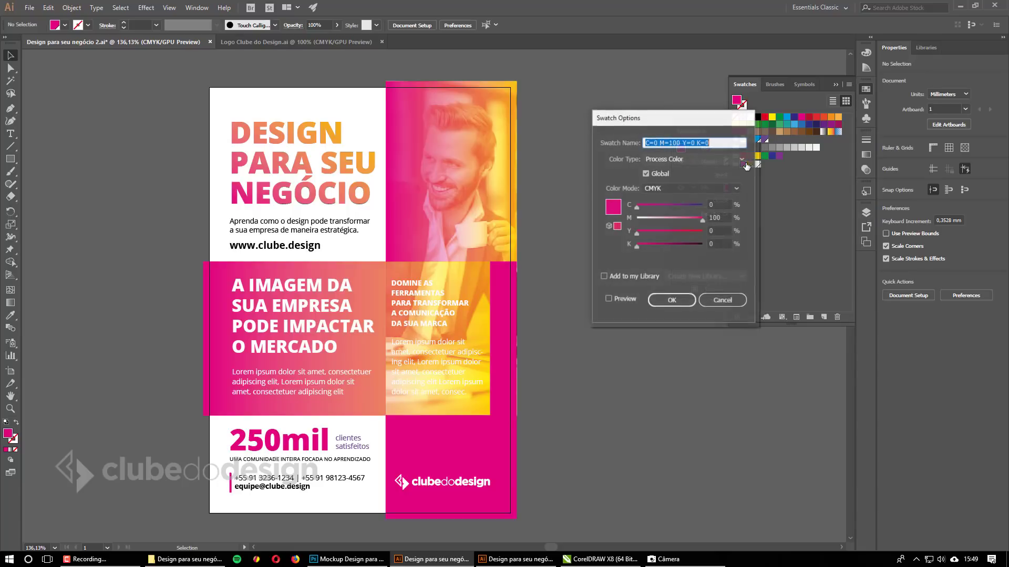
click(683, 233)
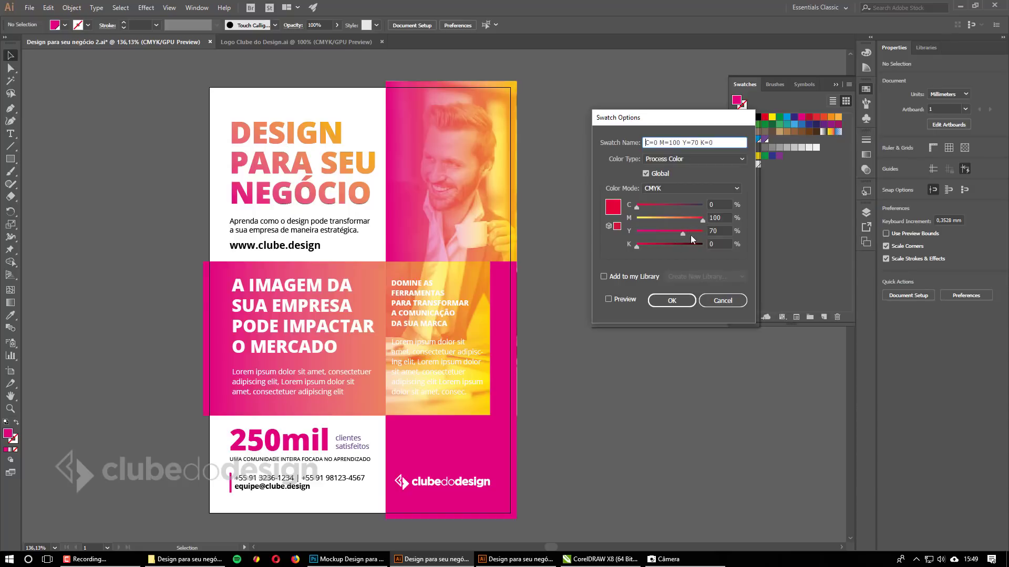
click(609, 299)
drag(686, 233, 713, 223)
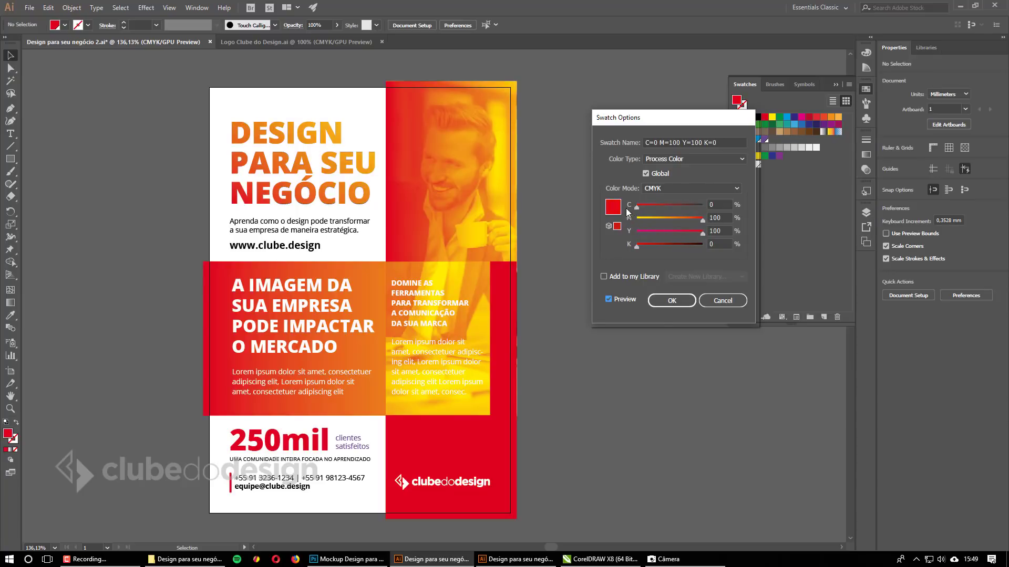
click(671, 304)
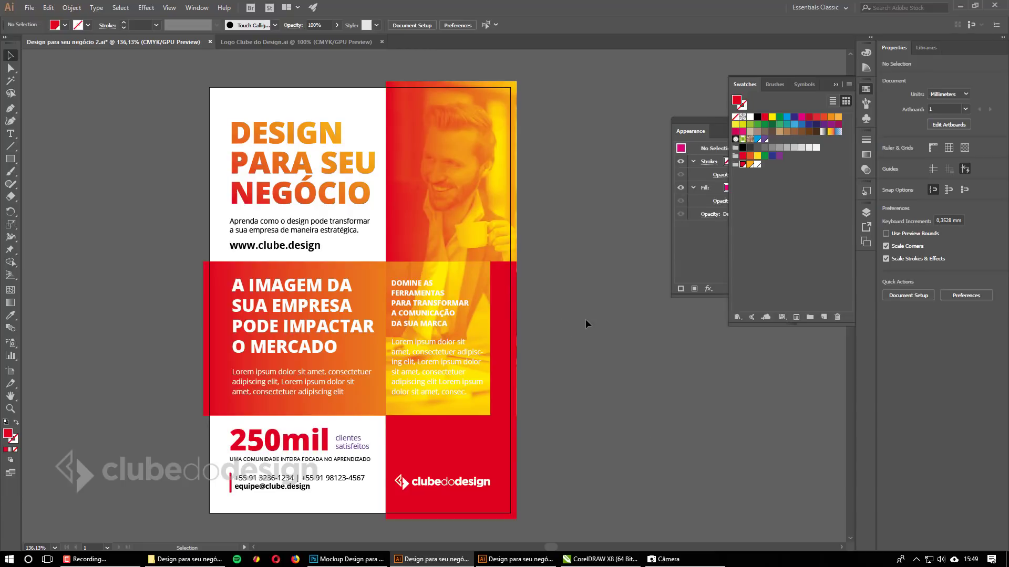
key(a)
key(ctrl+s)
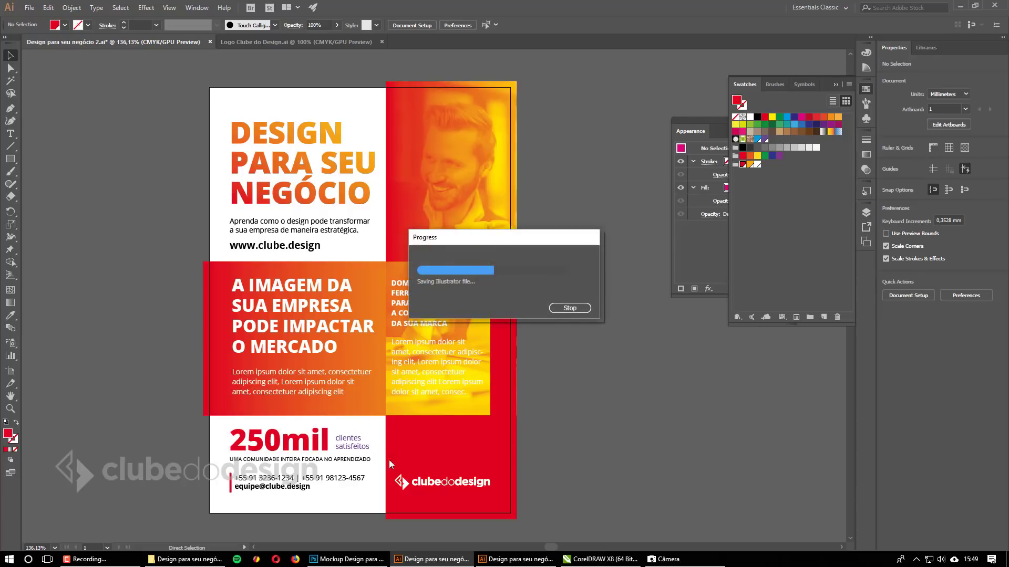
key(v)
click(351, 446)
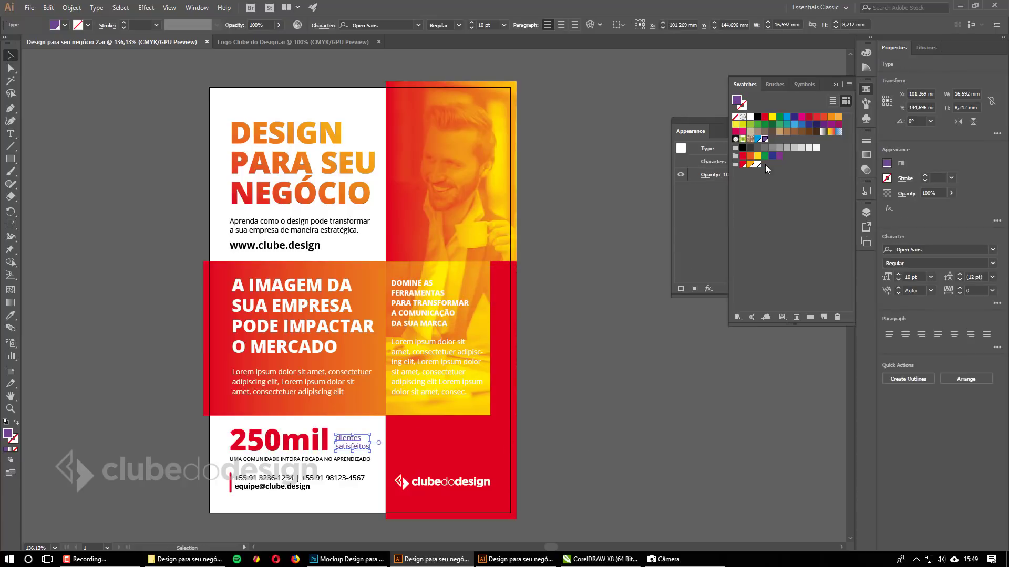
click(743, 165)
click(635, 384)
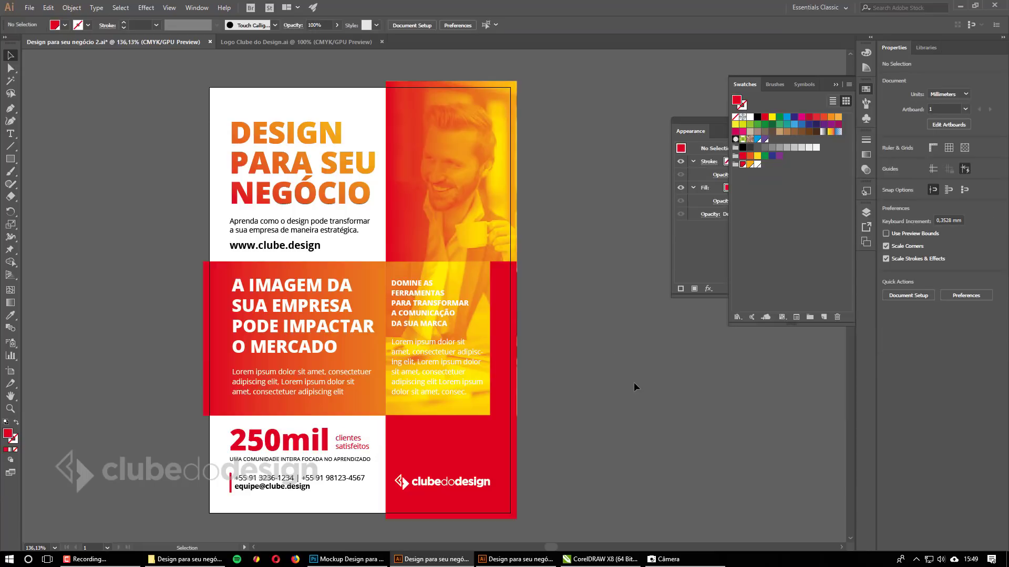
click(314, 246)
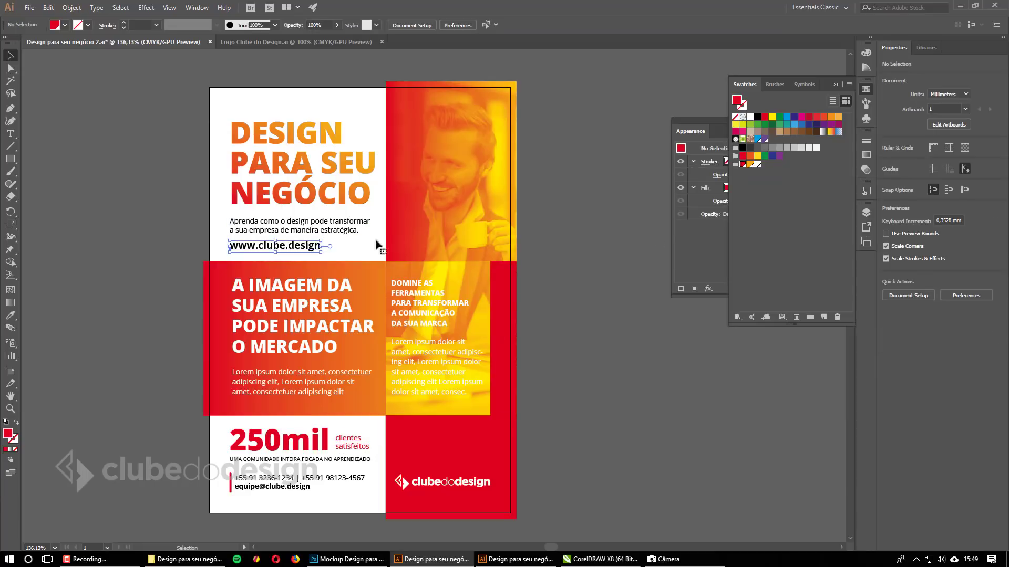
click(742, 164)
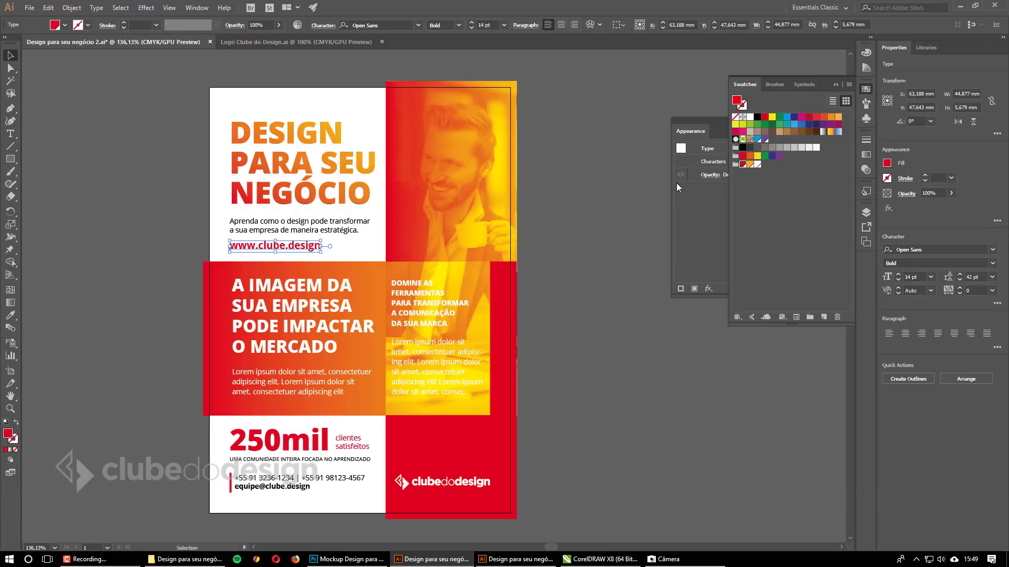
click(569, 178)
key(a)
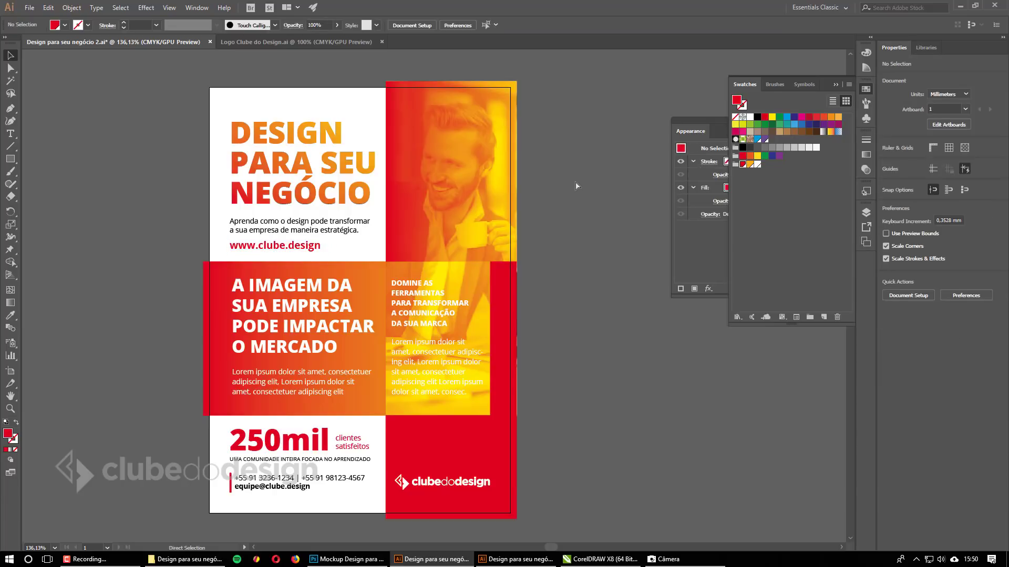
key(ctrl+s)
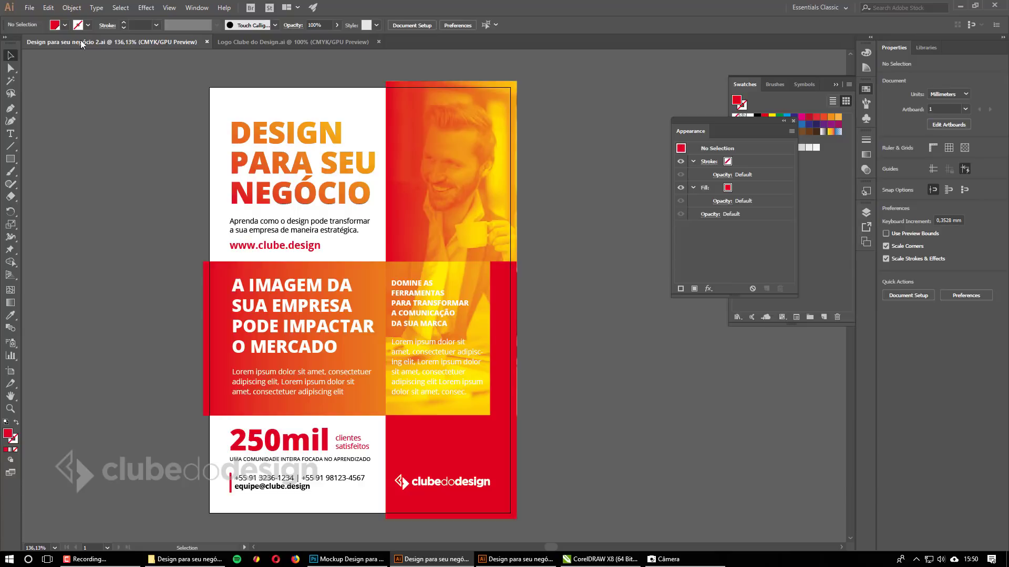
Start saving a copy of the flyer in Adobe PDF format as "Design para seu negócio 2.pdf" in the "Design para seu negócio" folder.
click(29, 7)
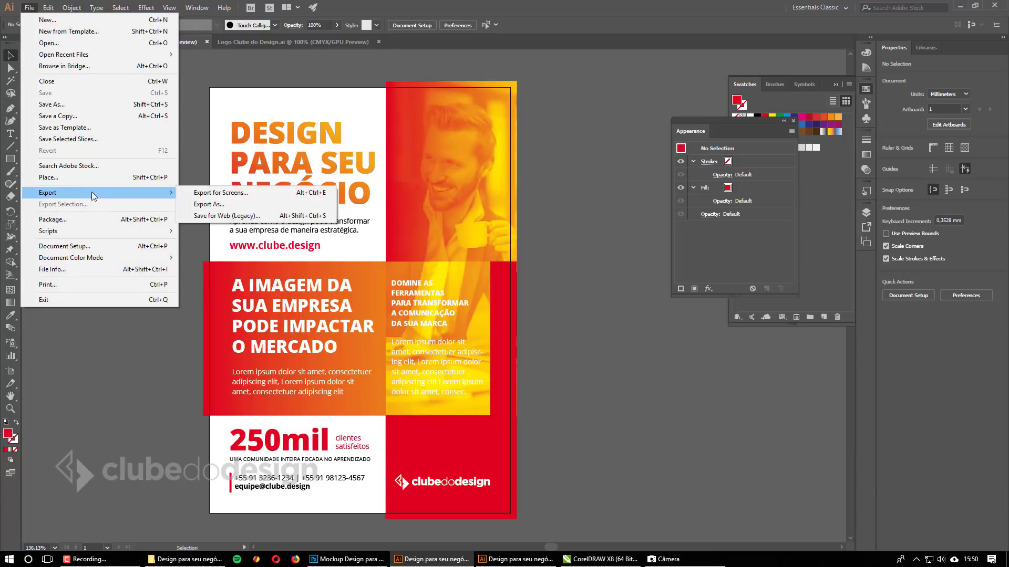
click(68, 107)
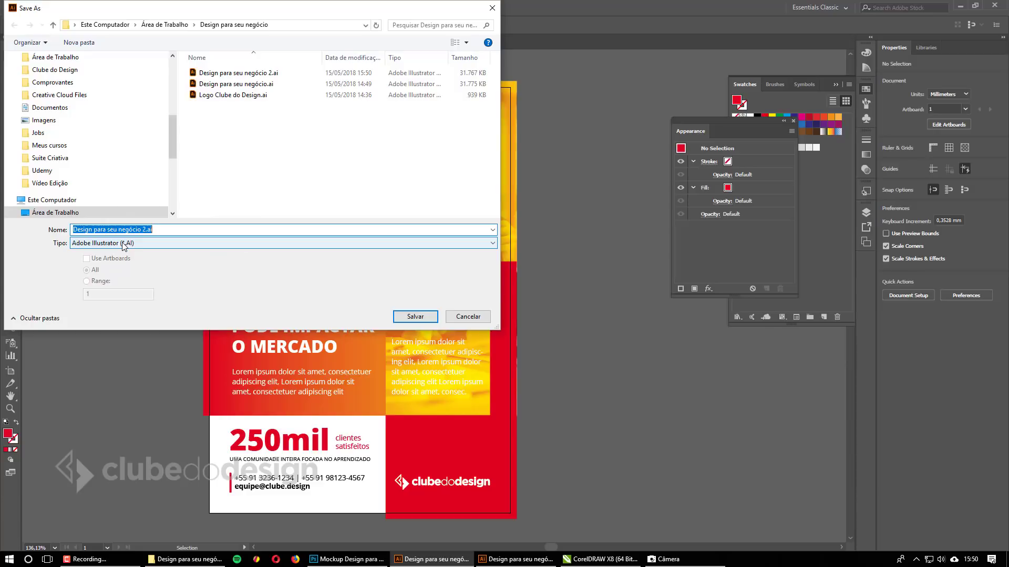
click(150, 244)
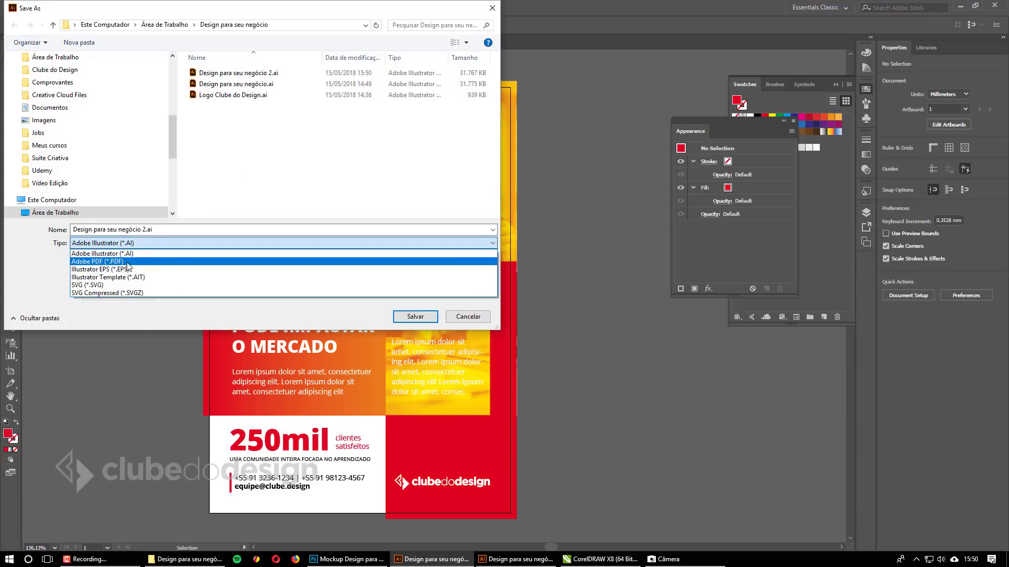
click(106, 262)
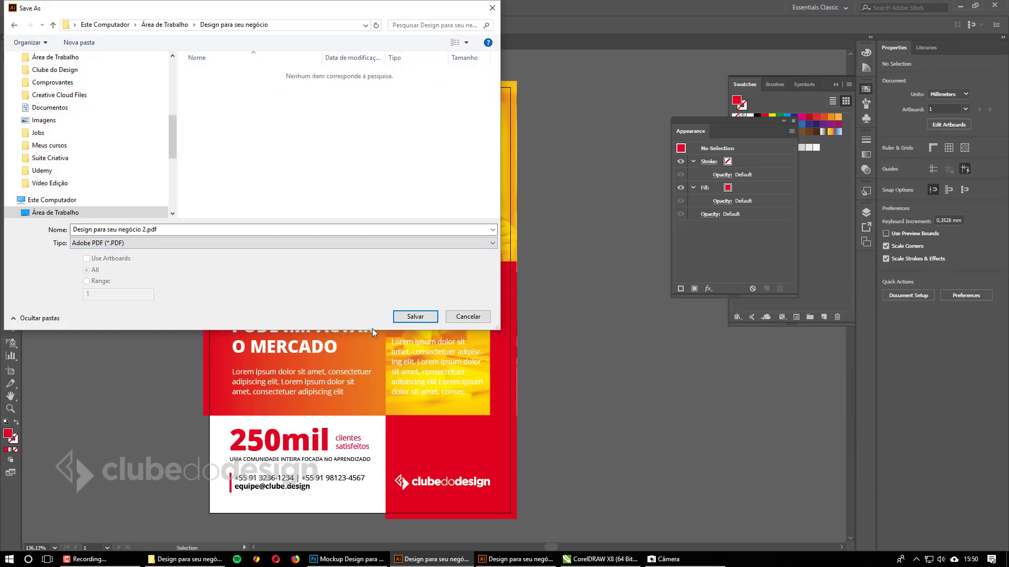
click(409, 317)
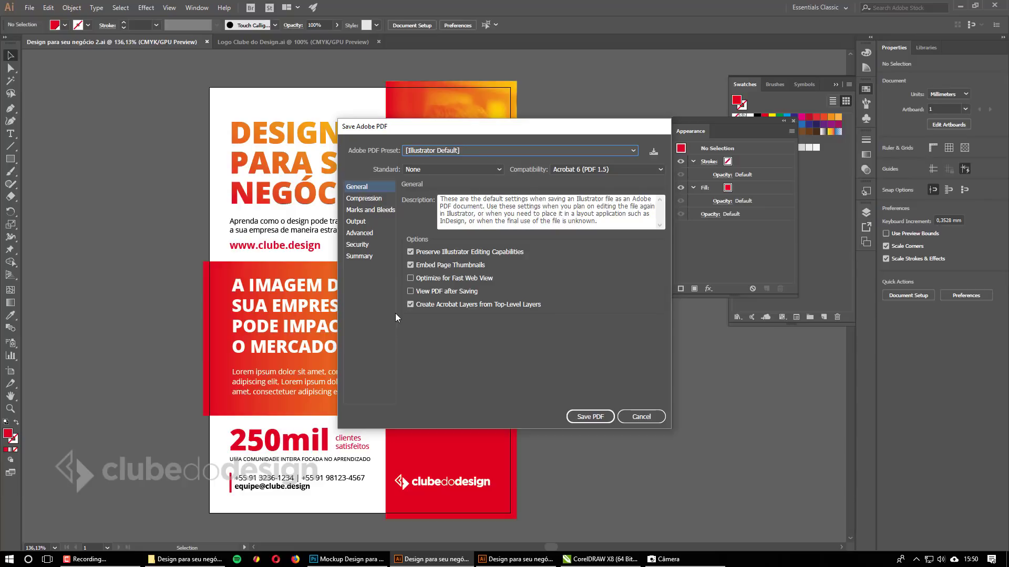
Set the PDF preset to [PDF/X-1a:2001].
click(457, 152)
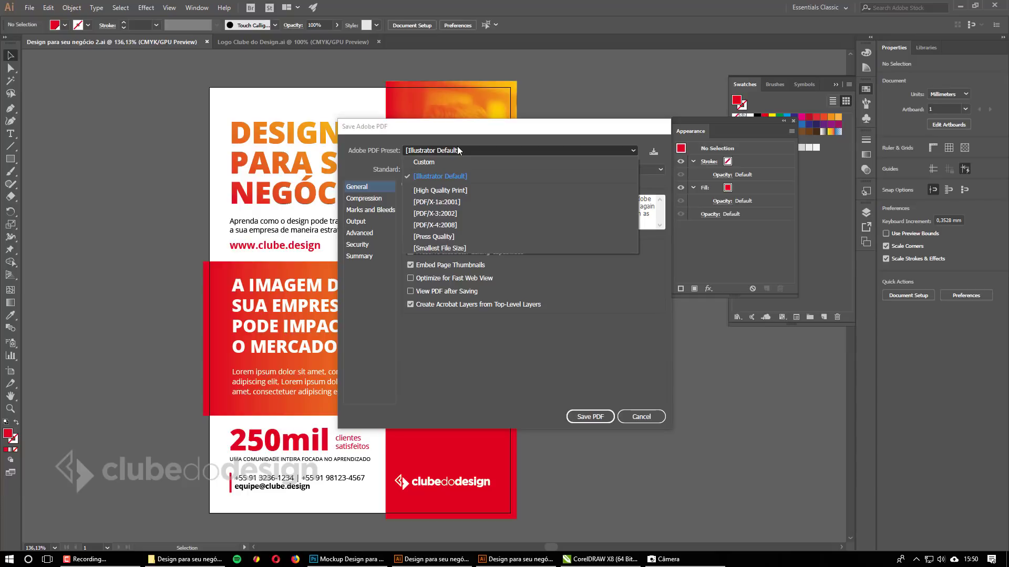
click(449, 225)
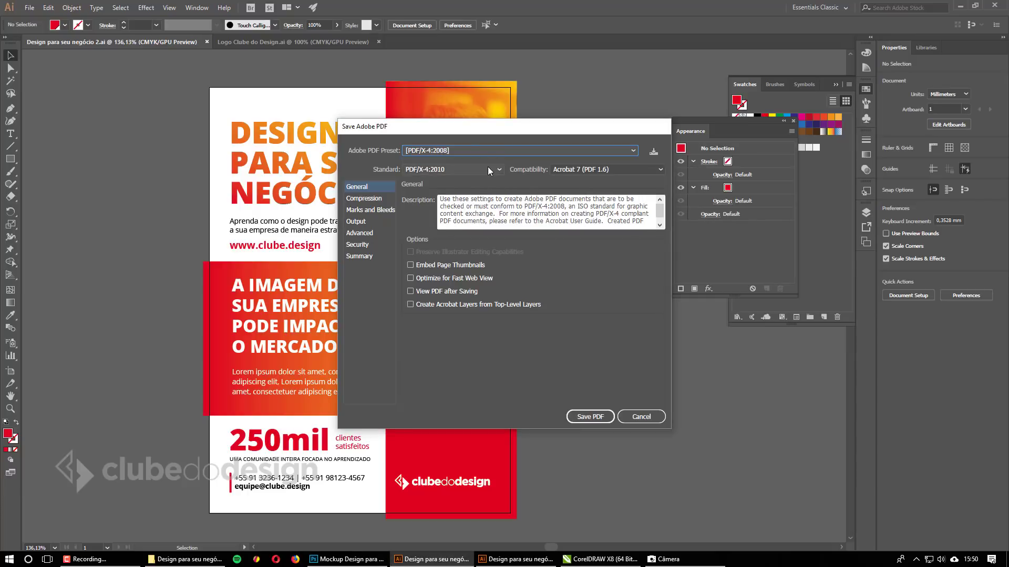
click(479, 150)
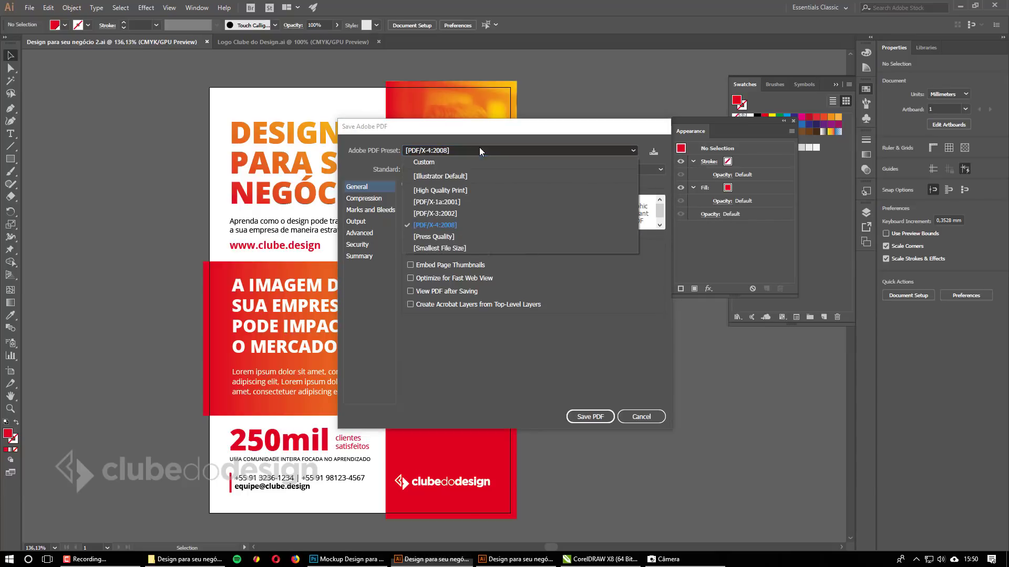
click(453, 203)
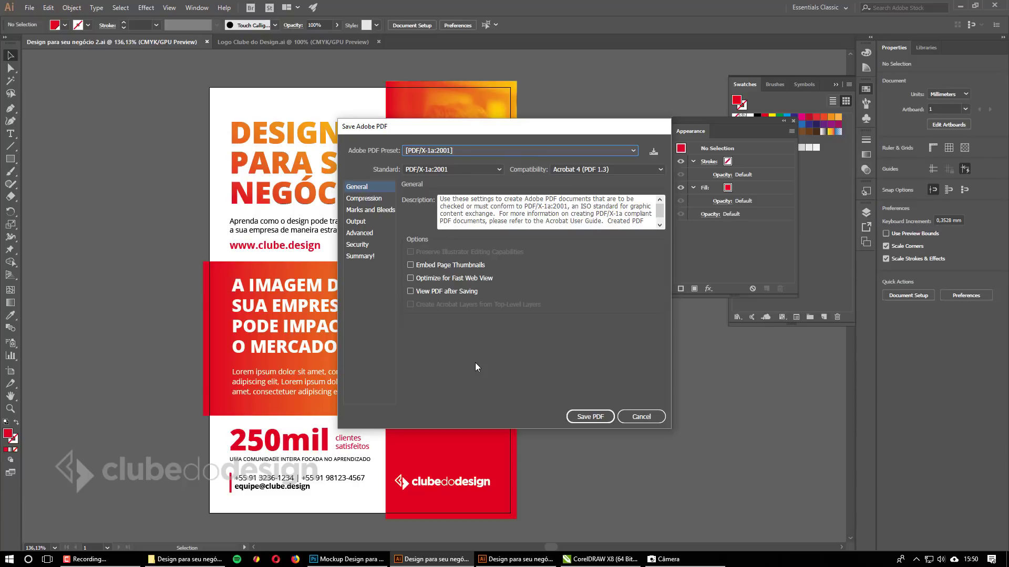
Enable trim marks and the document bleed settings, and save the PDF, accepting the loss of Illustrator editing capabilities.
click(363, 211)
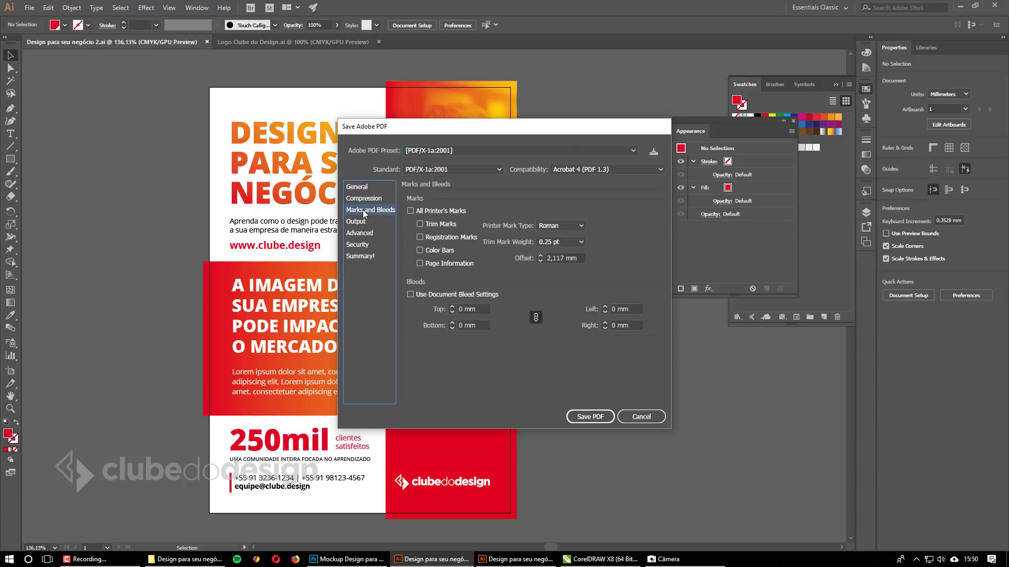
click(420, 224)
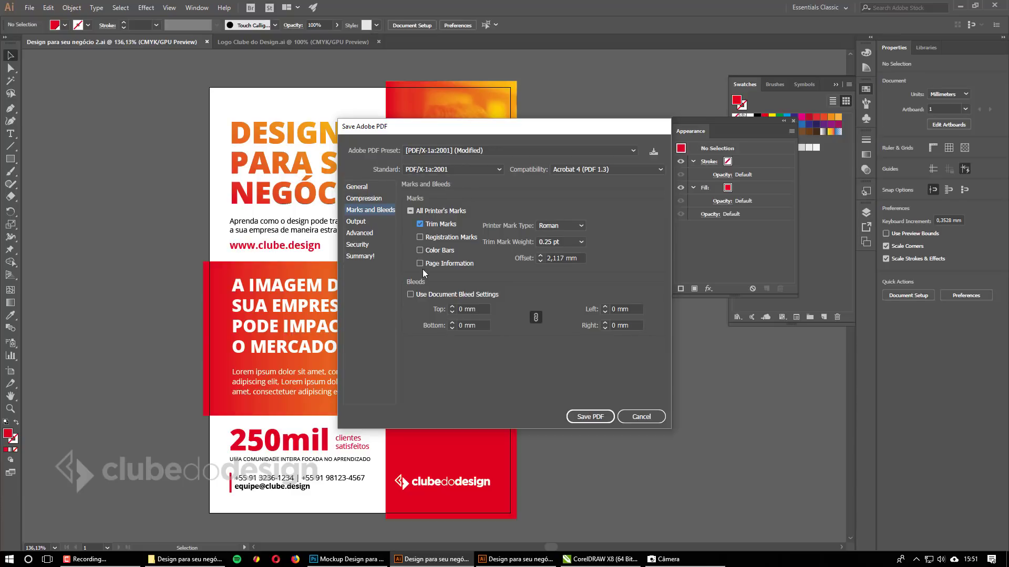
click(417, 295)
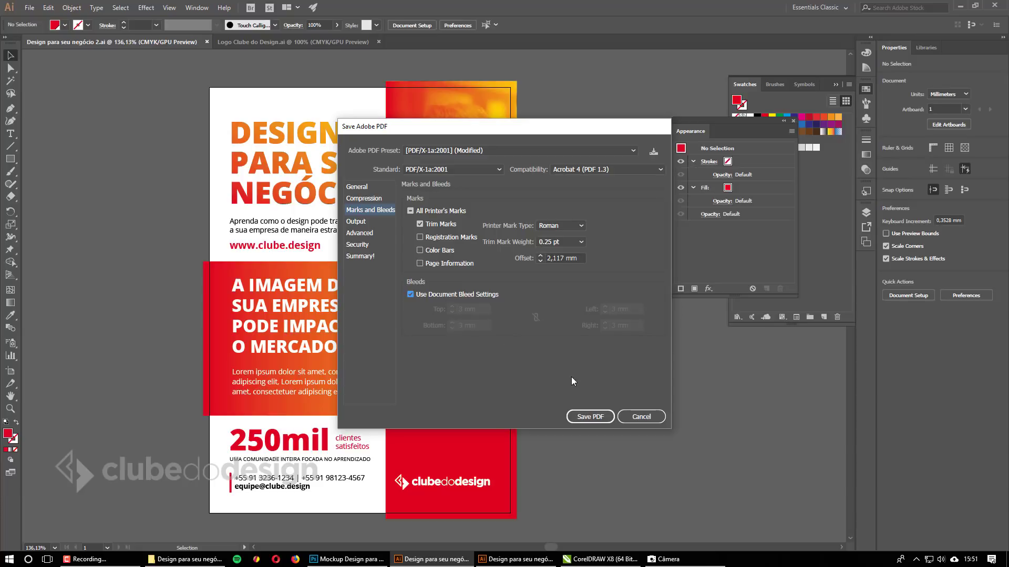
click(581, 420)
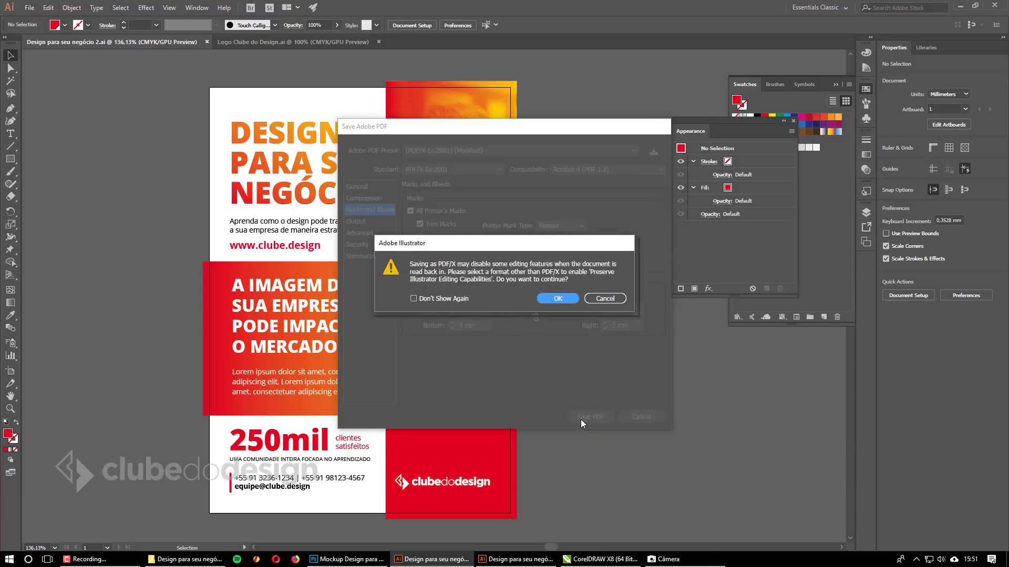
click(552, 297)
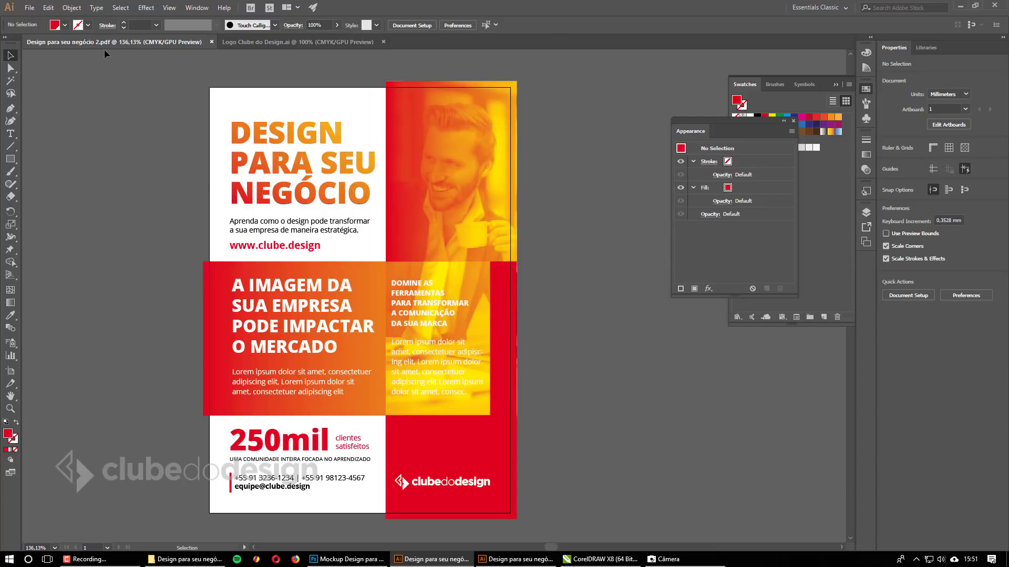
Close the exported flyer PDF and the logo document.
click(212, 42)
click(190, 41)
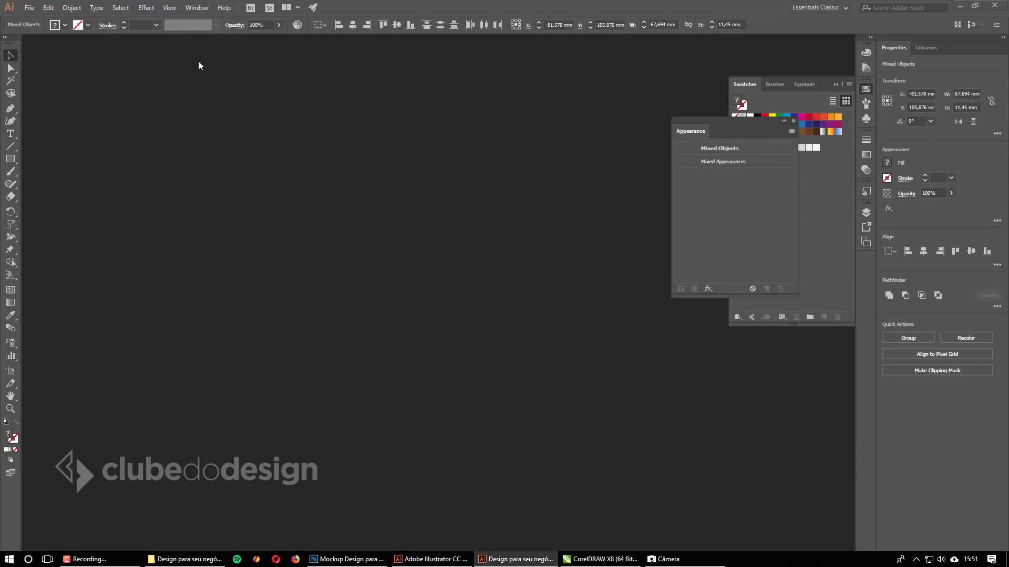
Open the exported "Design para seu negócio 2.pdf" in Adobe Acrobat, inspect the full page with its trim marks and bleed, and close it.
click(167, 558)
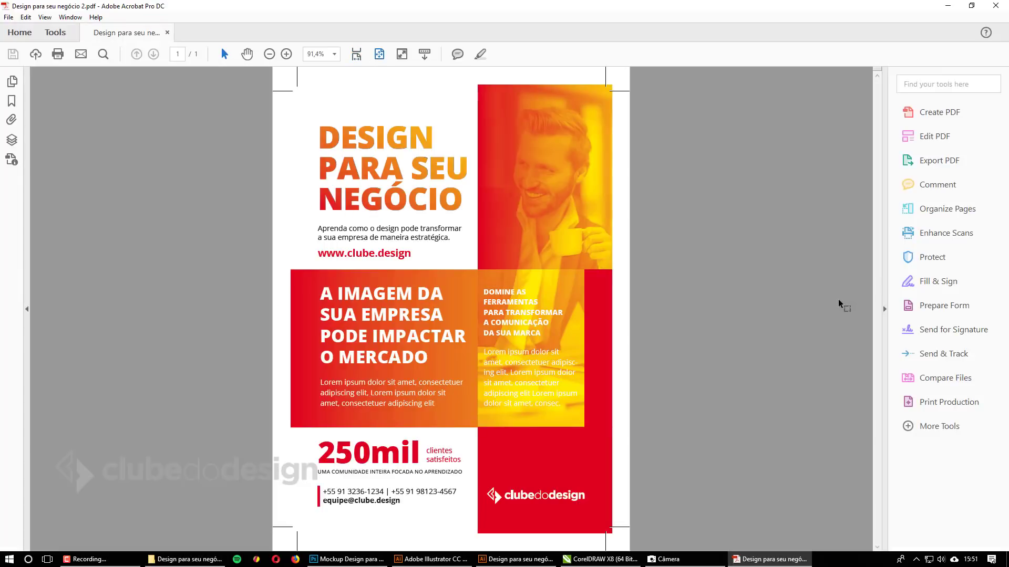
click(379, 54)
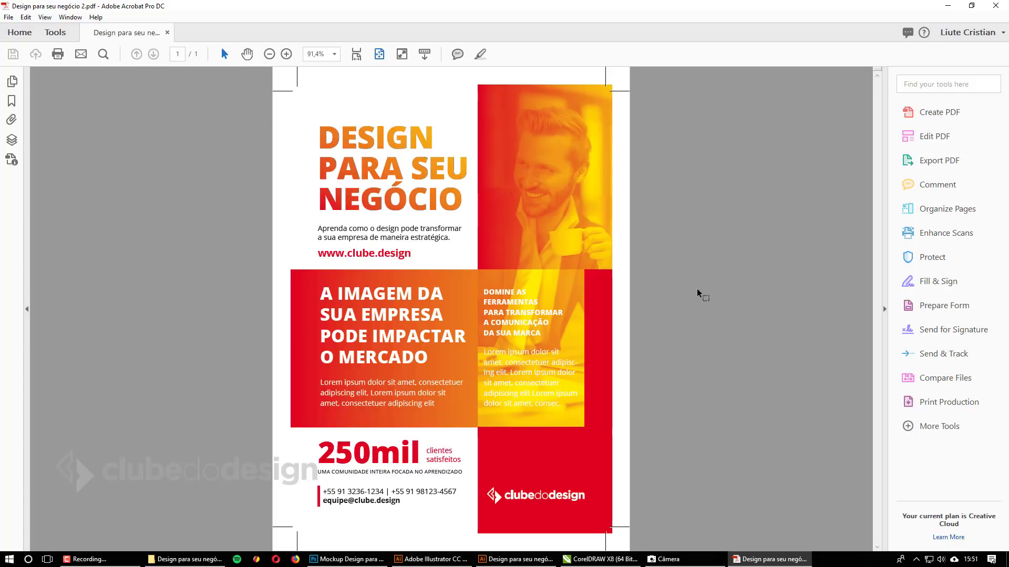
click(996, 6)
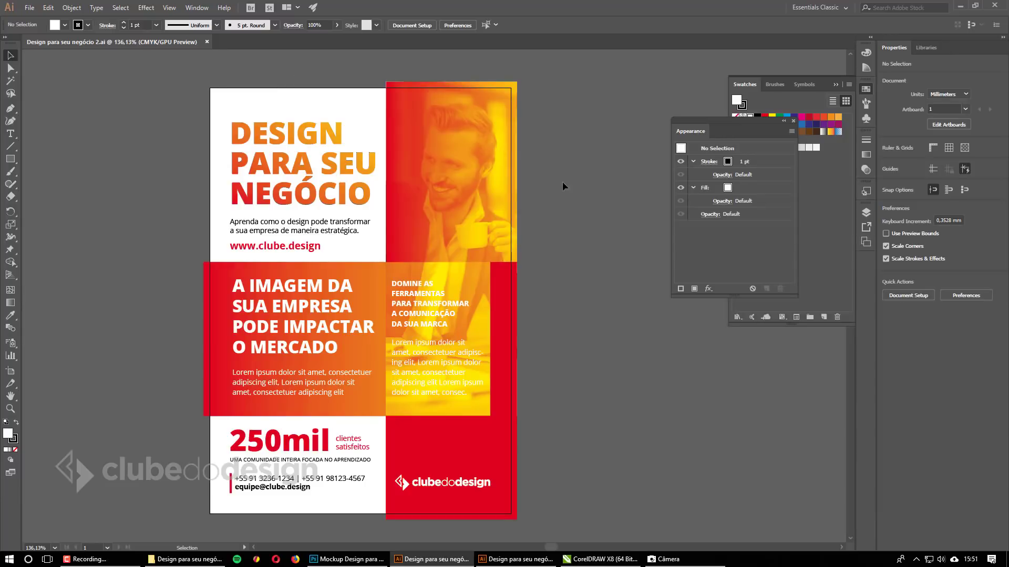
Change the flyer's global red swatch to C=60, M=80, Y=0, K=0 with preview enabled.
drag(401, 229, 463, 223)
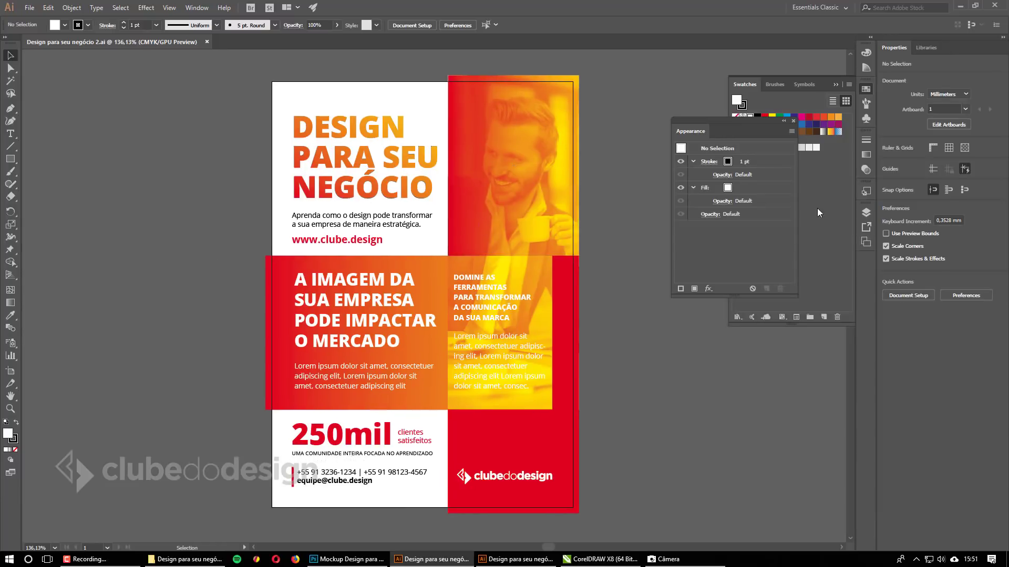
click(807, 181)
double_click(749, 165)
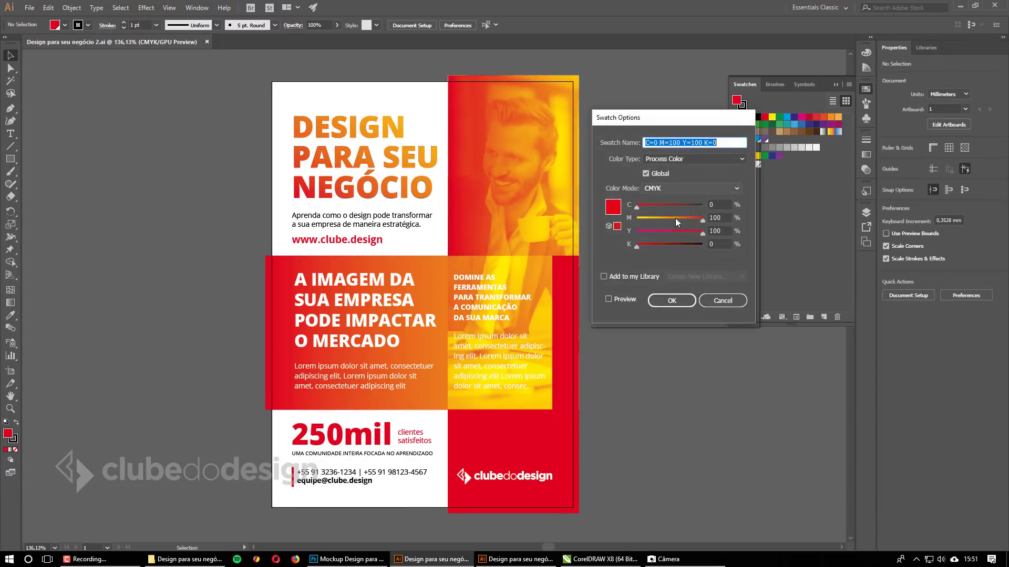
drag(702, 221, 676, 222)
drag(702, 234, 635, 233)
click(608, 298)
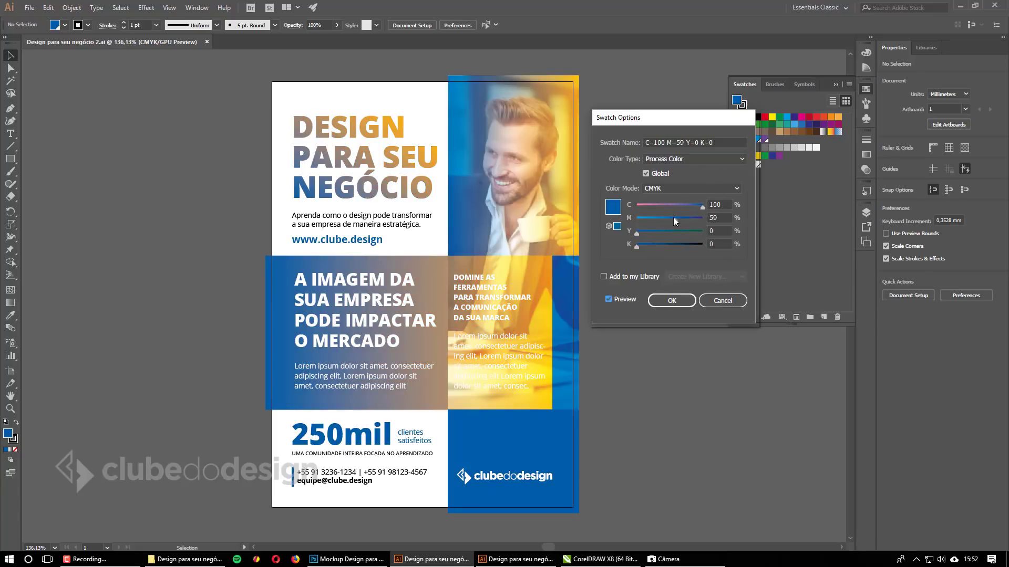
drag(699, 209, 650, 202)
text(60)
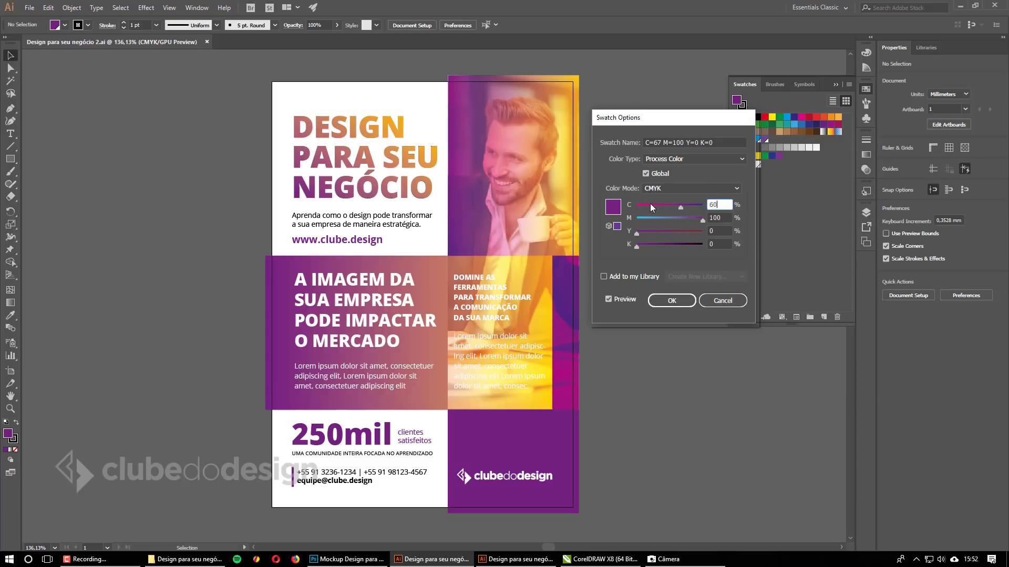
key(Tab)
text(80)
key(Tab)
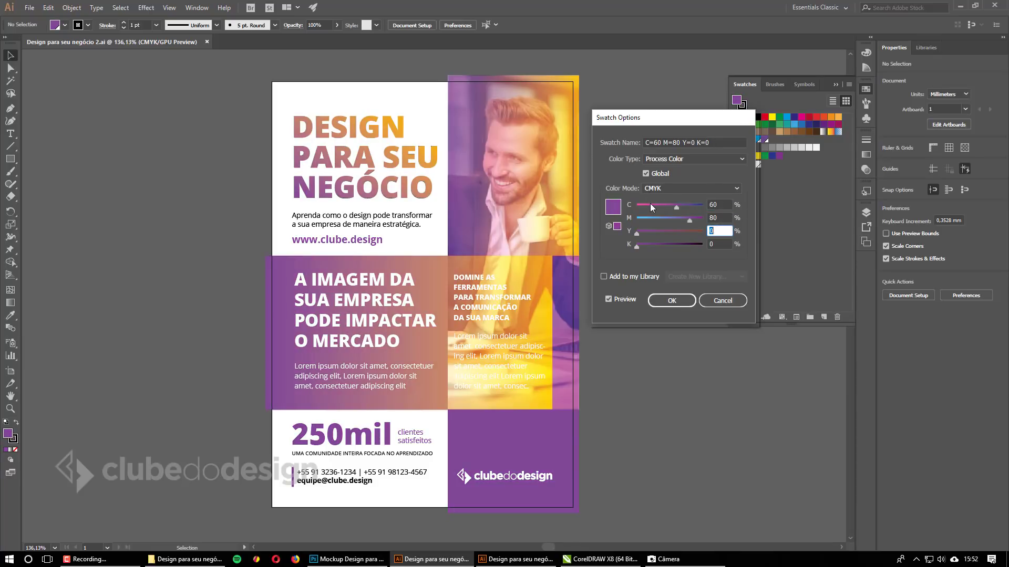
click(677, 305)
Set the flyer's global orange swatch to C=100, M=0, Y=0, K=0 with preview enabled.
double_click(751, 163)
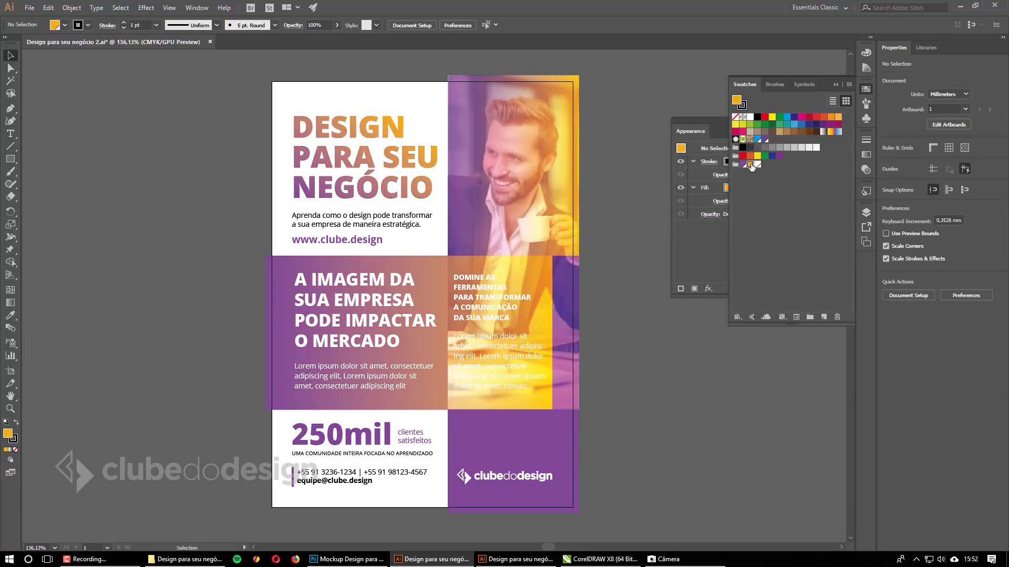
drag(658, 220, 635, 234)
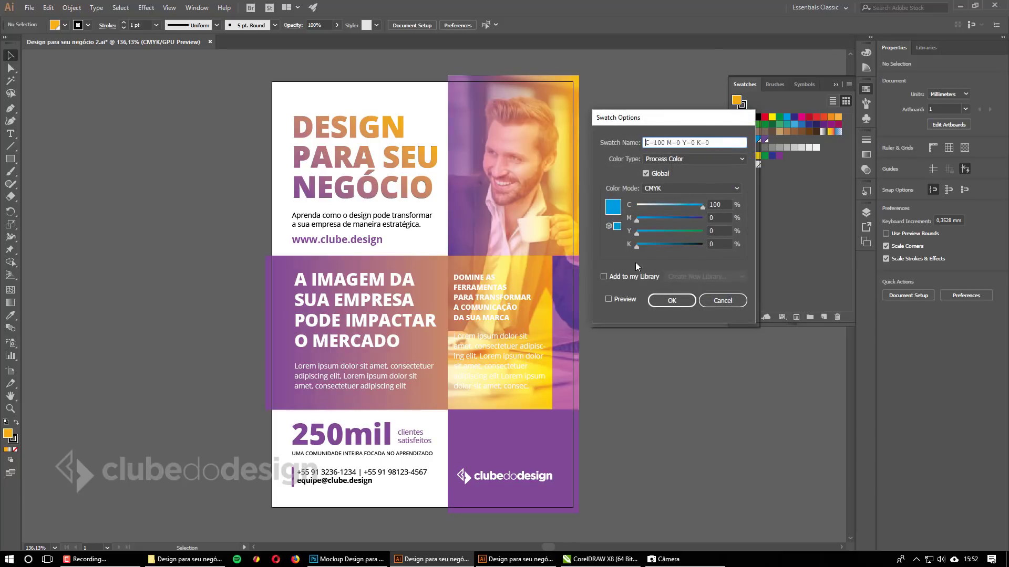
click(622, 298)
click(764, 239)
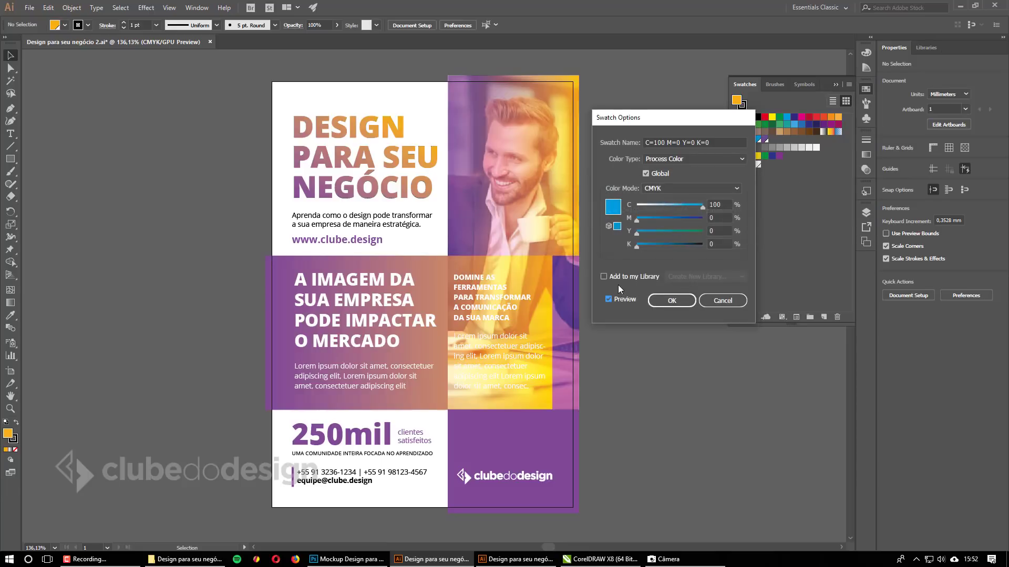
drag(642, 219, 636, 218)
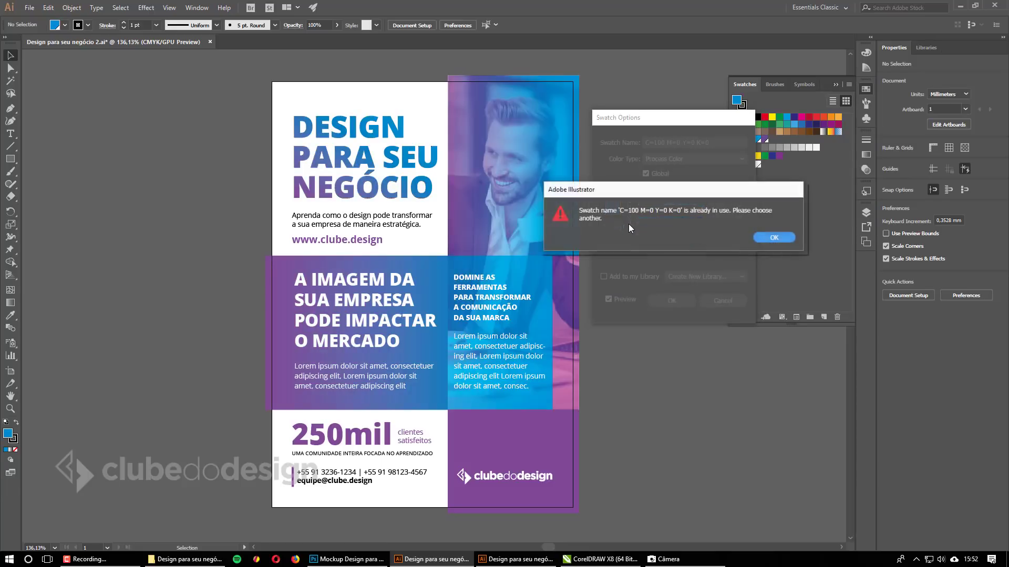
click(770, 238)
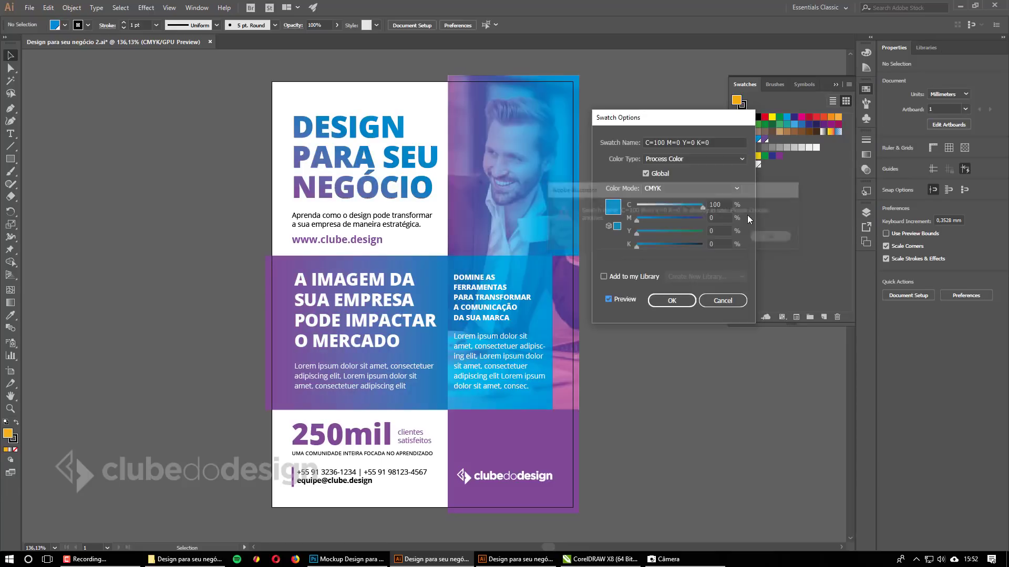
click(717, 207)
click(772, 238)
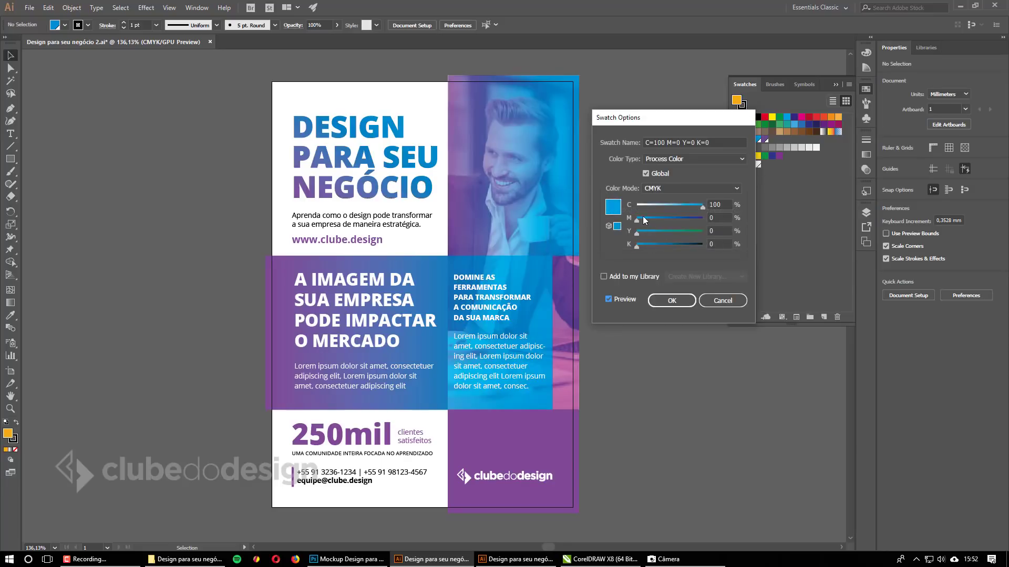
Set the magenta of the same global swatch to 20%, apply the change, and save the flyer.
drag(643, 218, 652, 219)
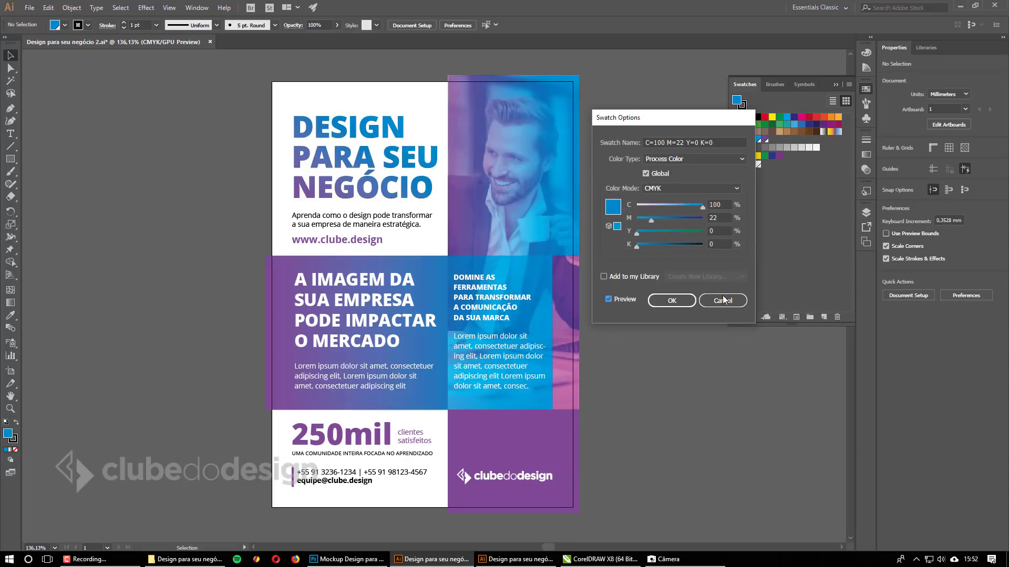
drag(719, 218, 682, 224)
text(20)
click(658, 305)
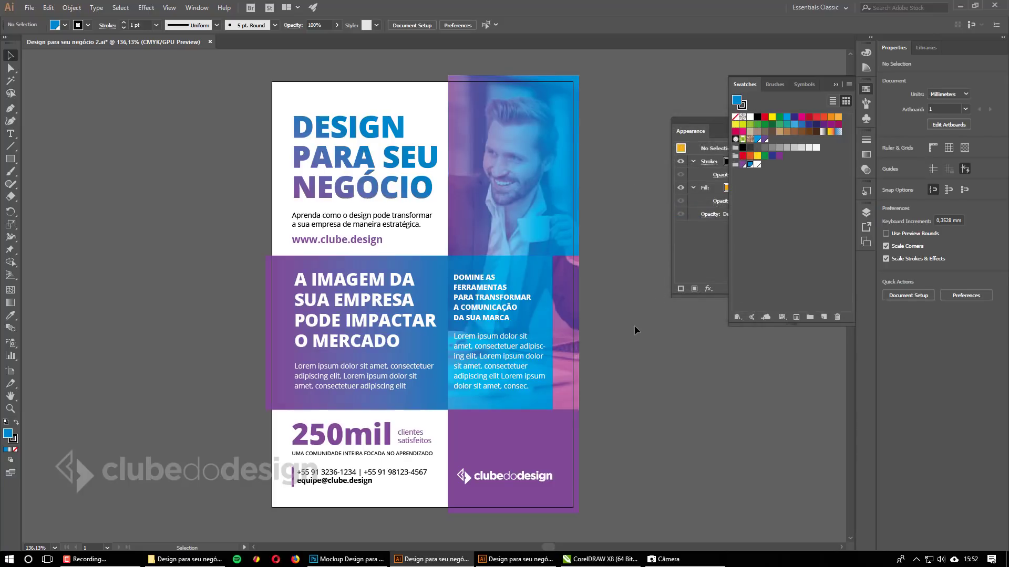
key(ctrl+s)
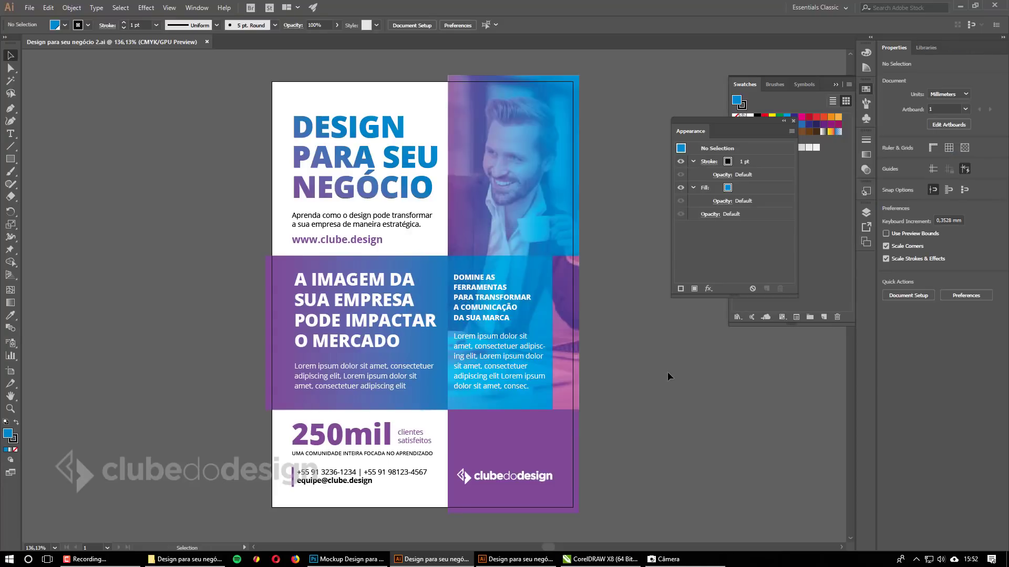
Convert all the text in the flyer to outlines and deselect everything.
key(ctrl+a)
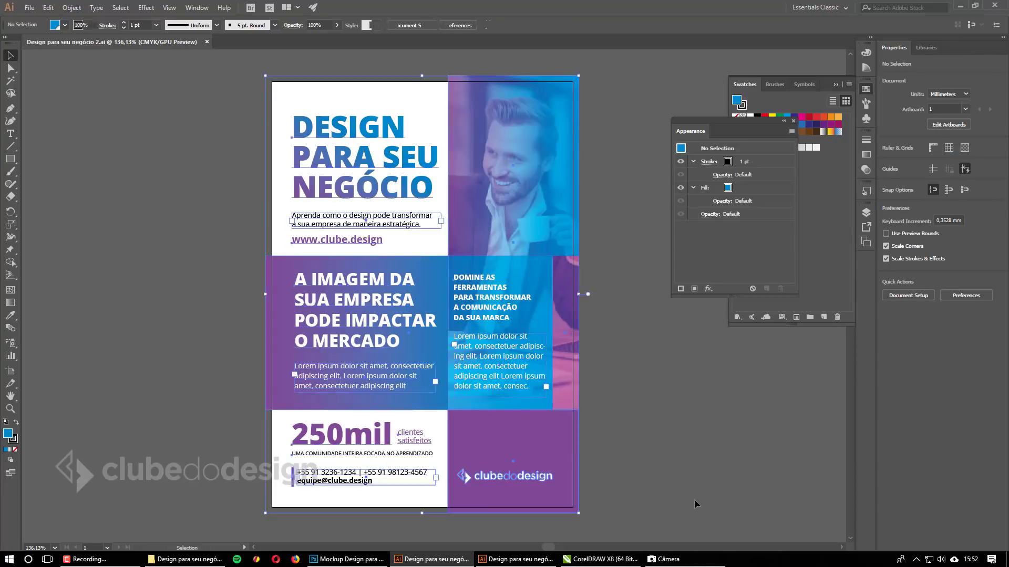
click(95, 10)
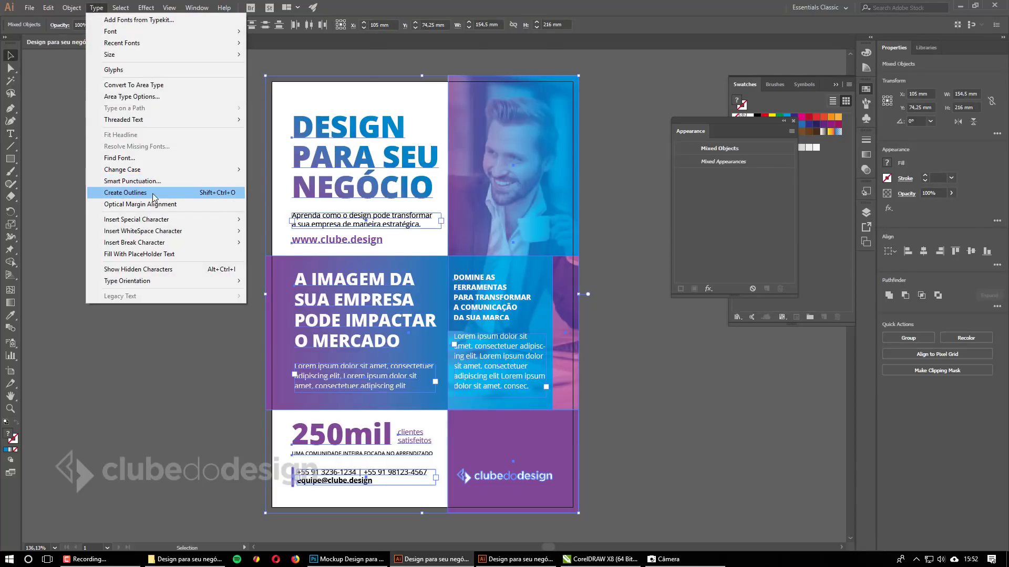
click(154, 196)
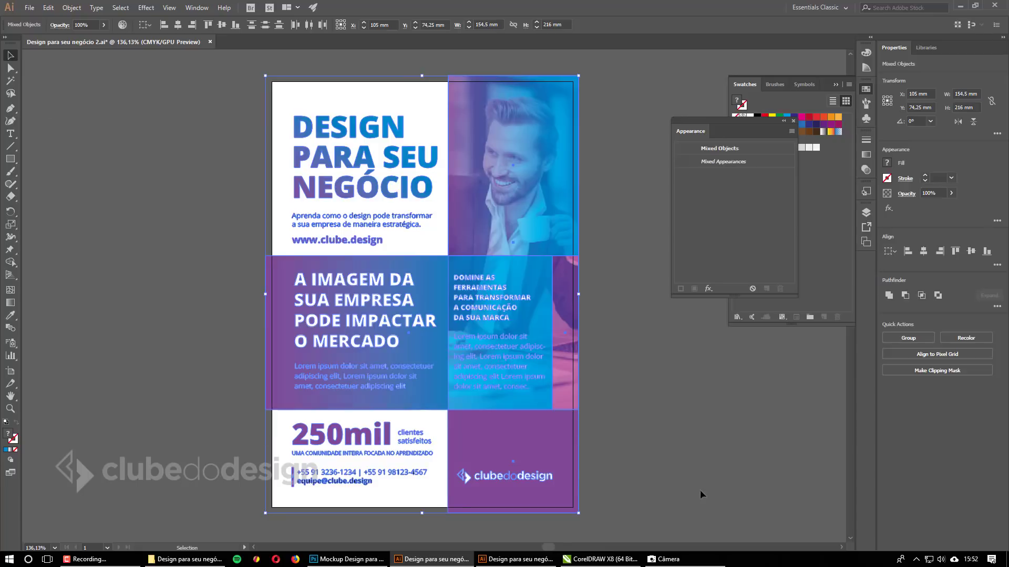
click(606, 350)
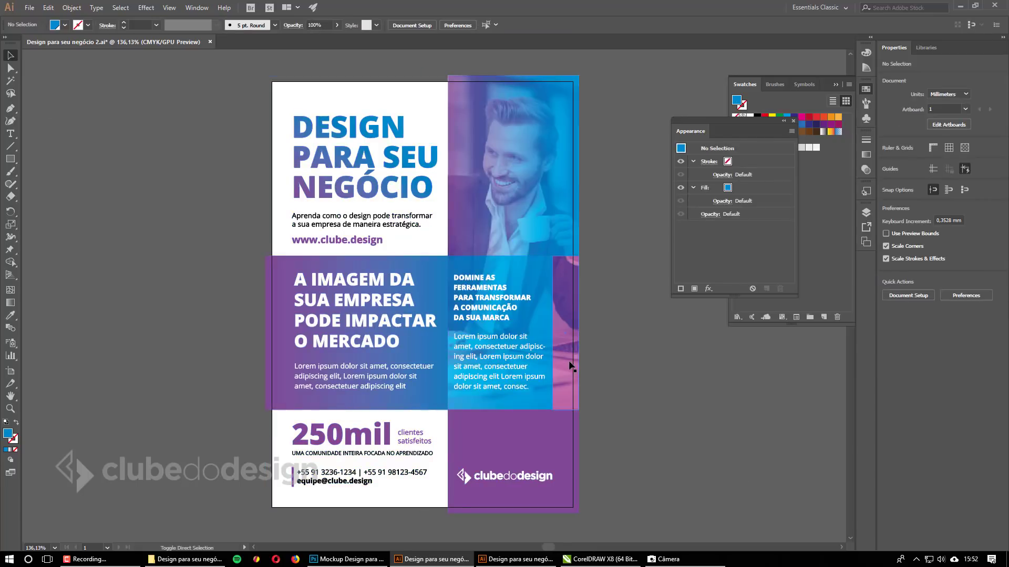
Save the outlined flyer as "Design para seu negócio 2 - Curvas.ai" in the "Design para seu negócio" folder with the Illustrator CC version options.
key(ctrl+shift+s)
key(Escape)
key(ctrl+shift+s)
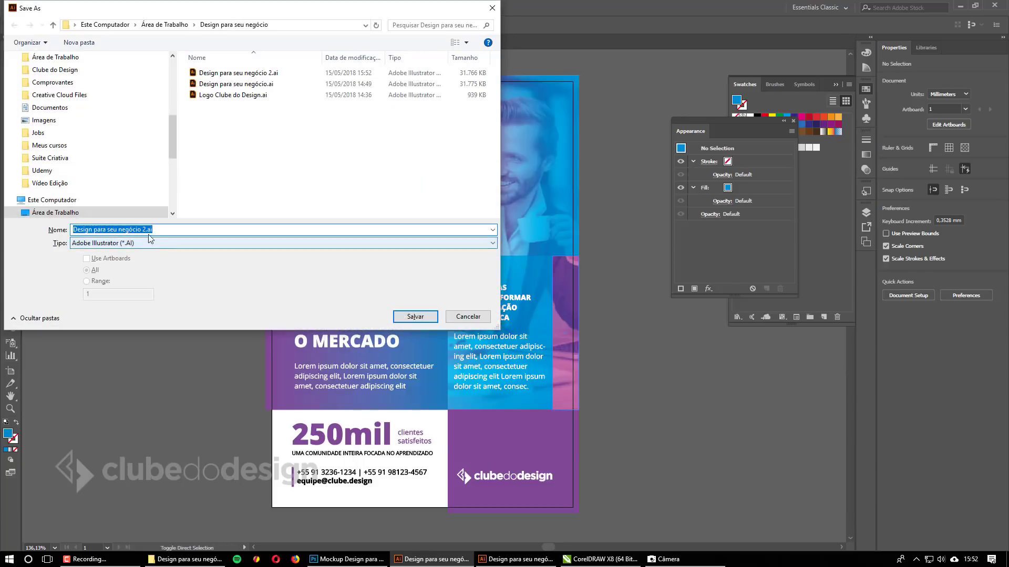
click(146, 229)
text(- Cruvas)
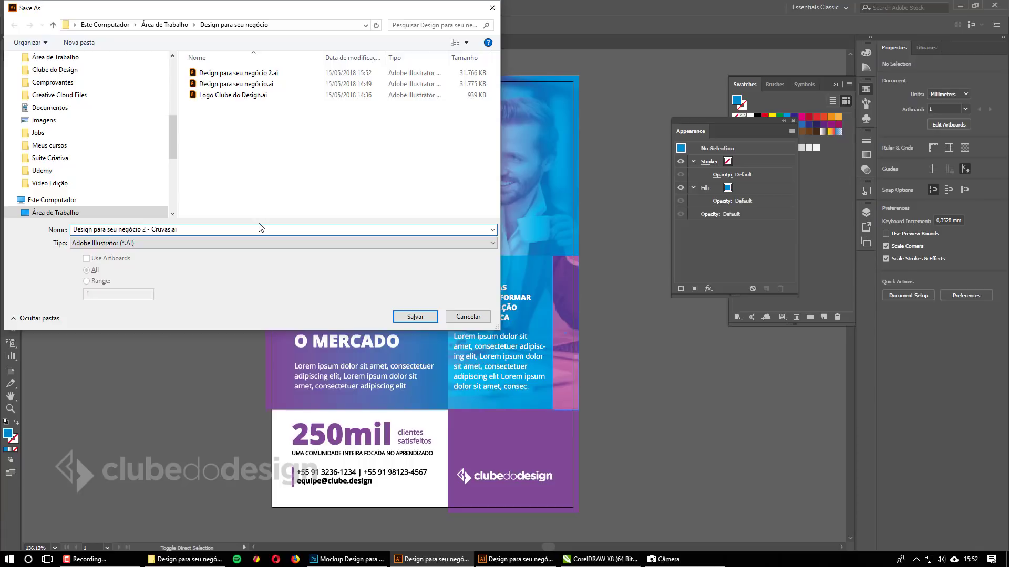
key(BackSpace)
key(Right)
text(r)
key(Return)
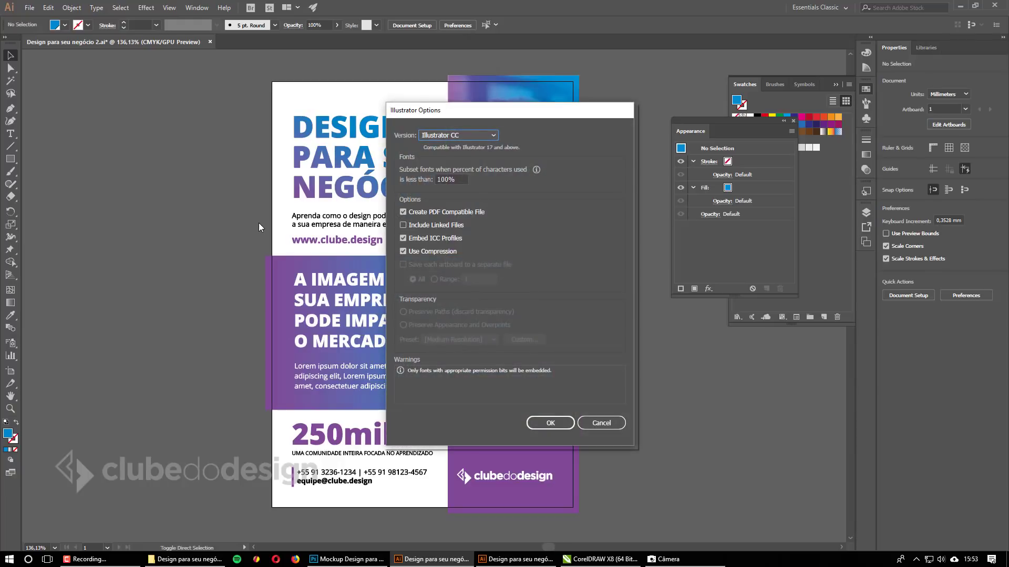
click(545, 423)
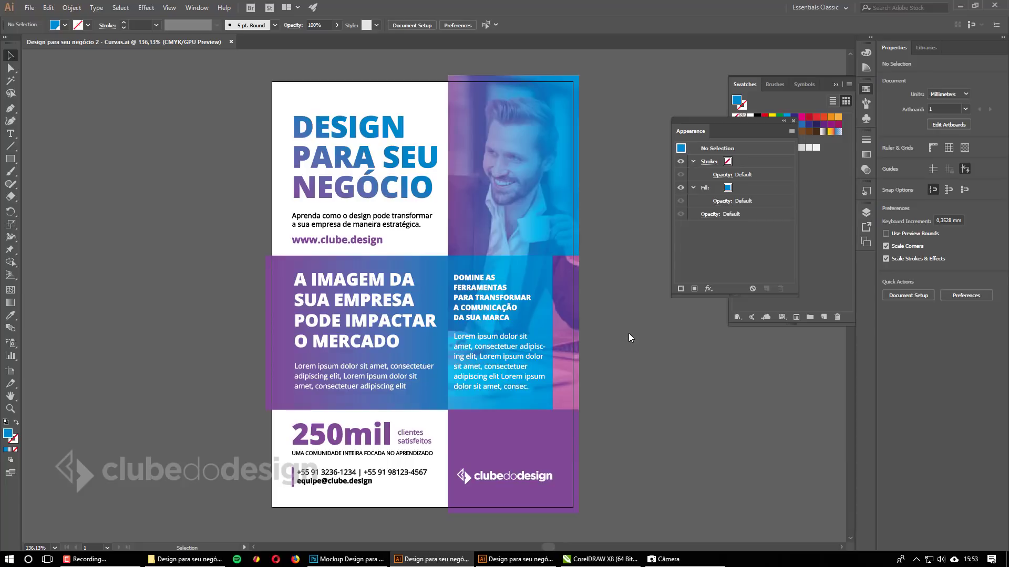
Start exporting the flyer in JPEG format as "Design para seu negócio 2 - Curvas.jpg" in the "Design para seu negócio" folder.
click(29, 7)
mouse_move(65, 195)
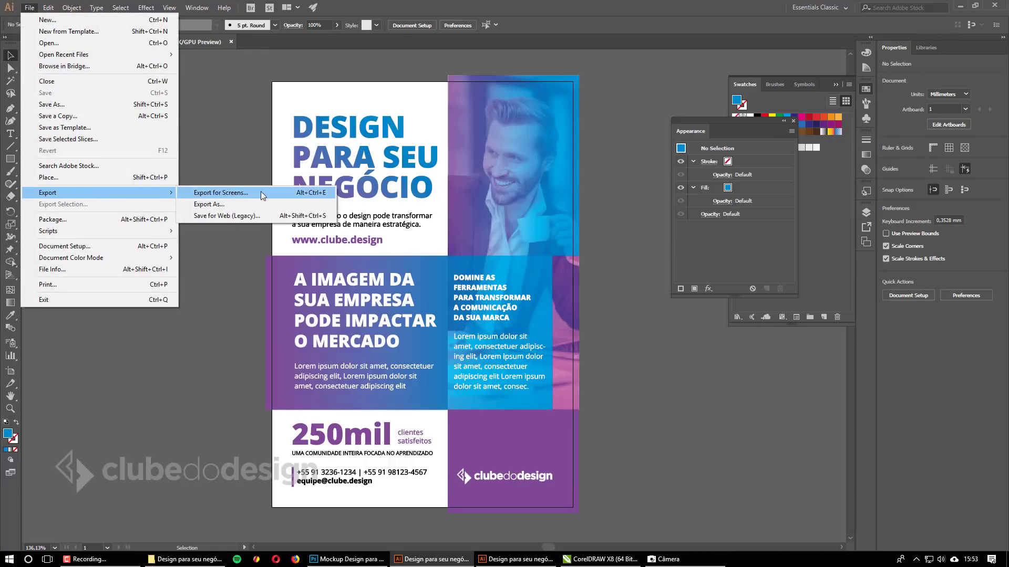
click(235, 207)
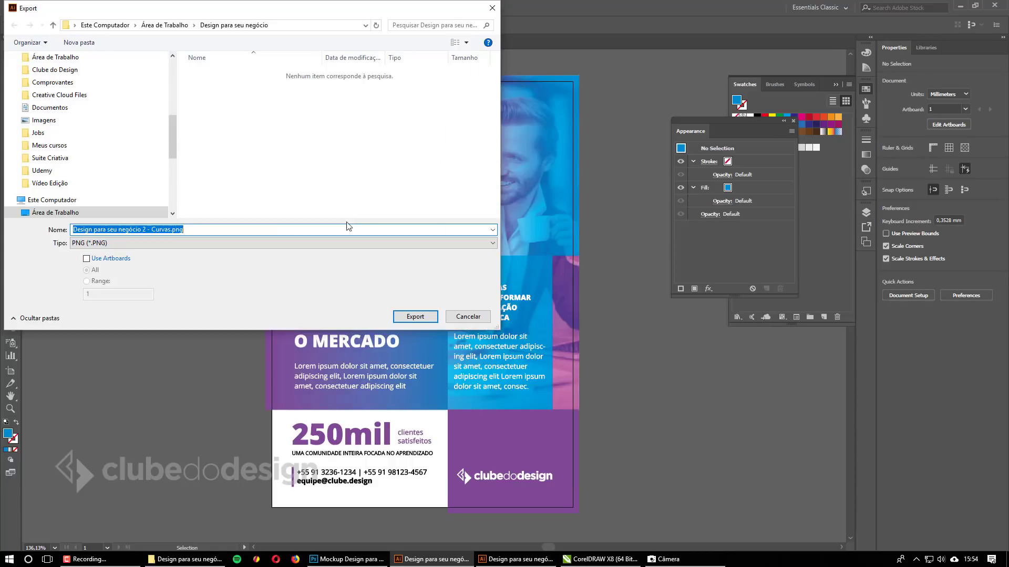
click(121, 243)
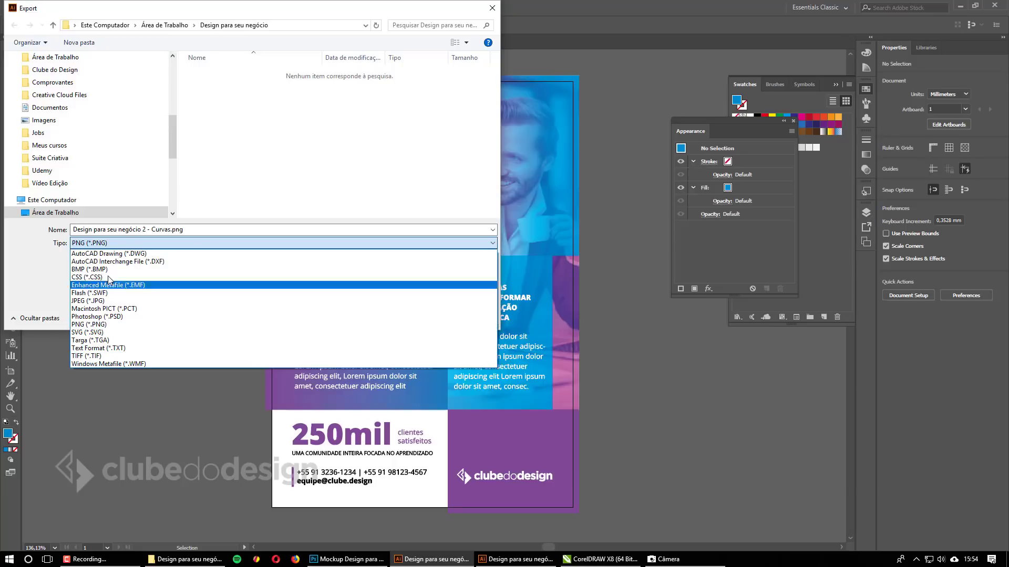
click(210, 300)
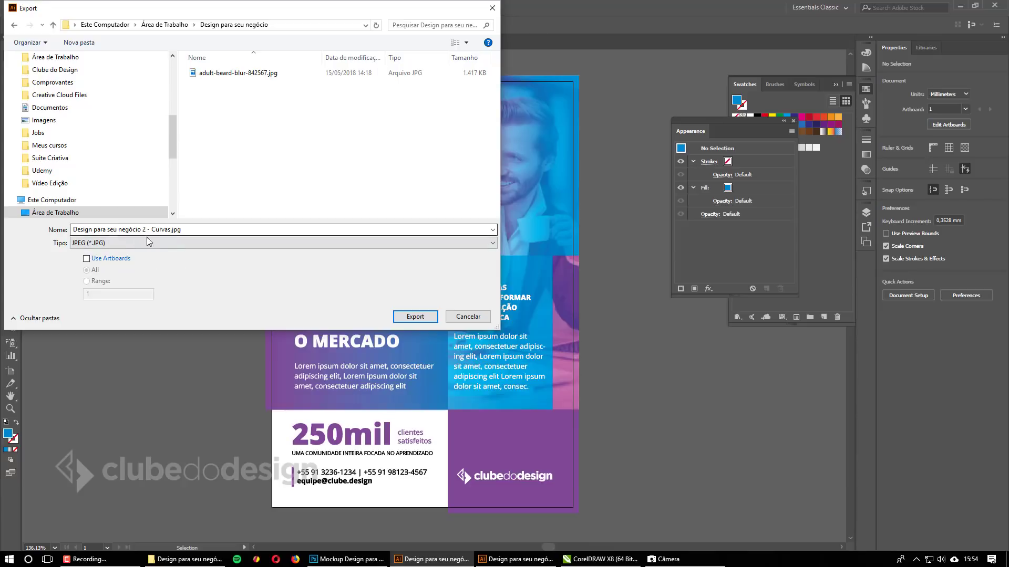
click(423, 319)
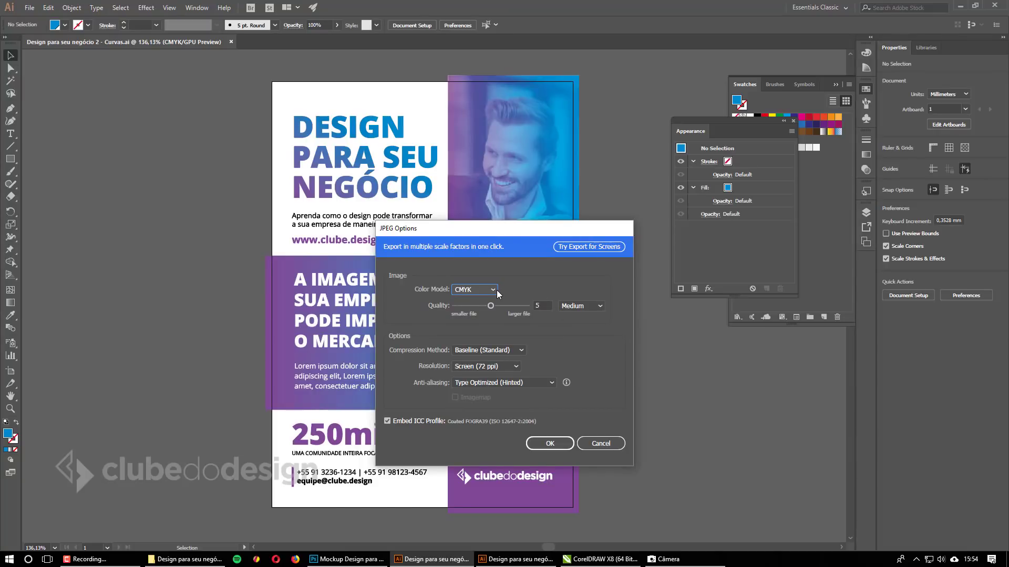
Export the JPEG in CMYK with quality 8, Baseline (Standard) compression, High (300 ppi) resolution and the embedded ICC profile.
double_click(532, 305)
text(8)
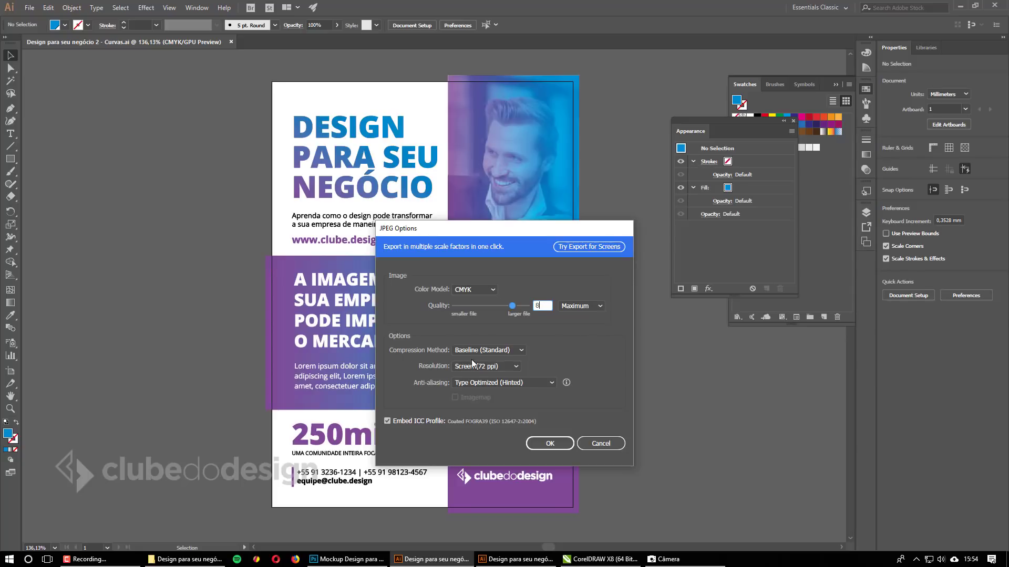
click(509, 351)
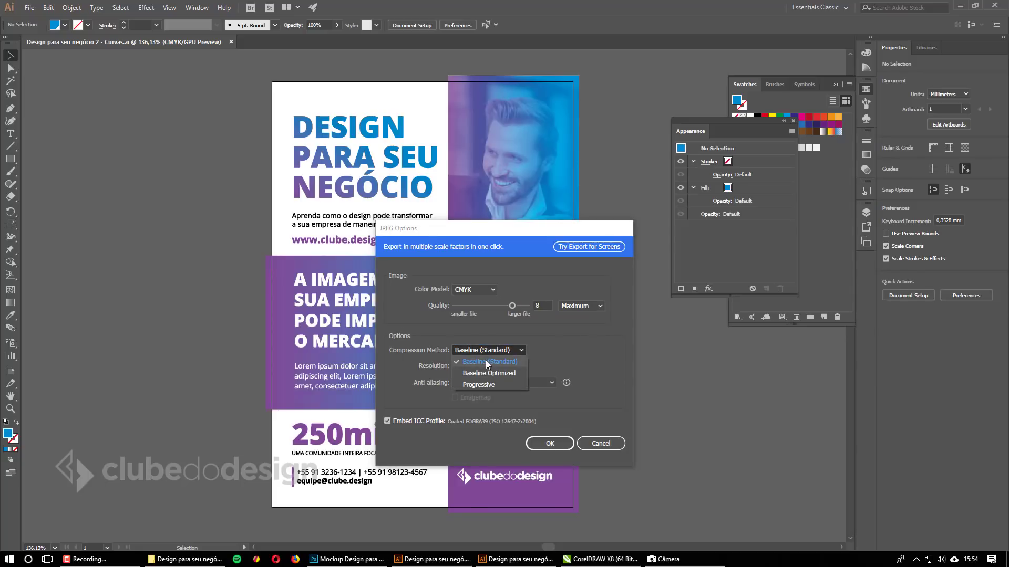
click(520, 361)
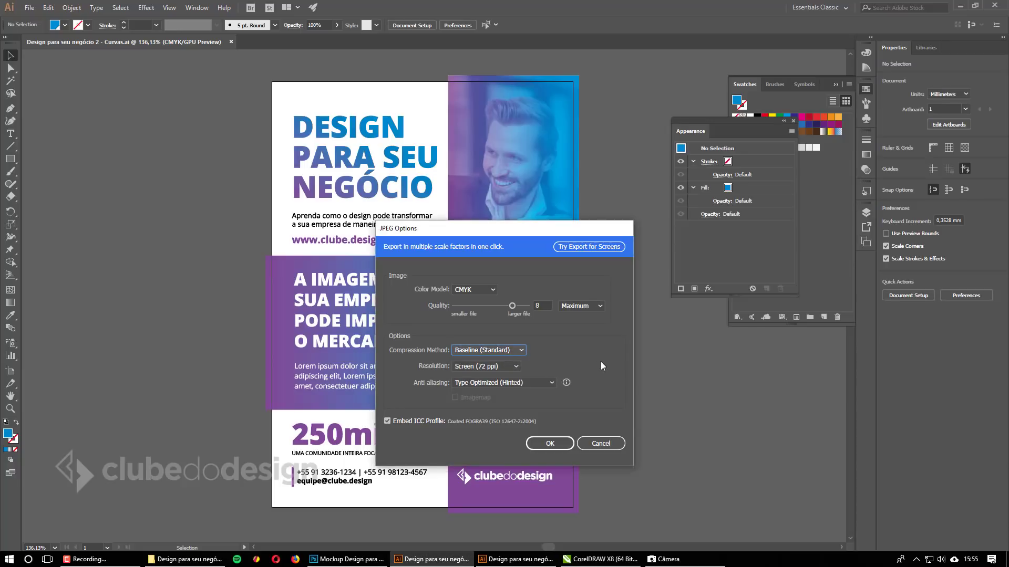
click(501, 368)
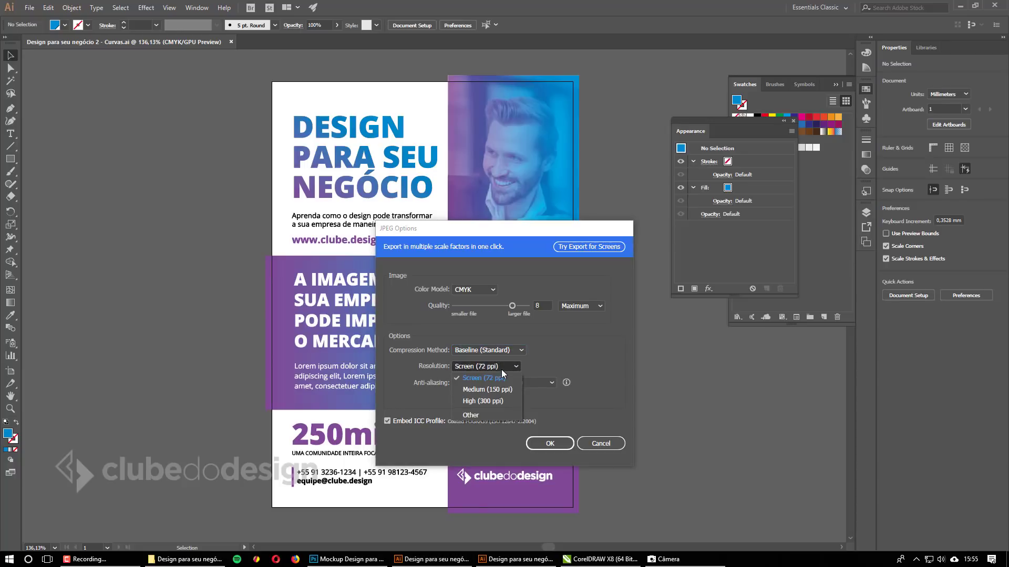
click(502, 401)
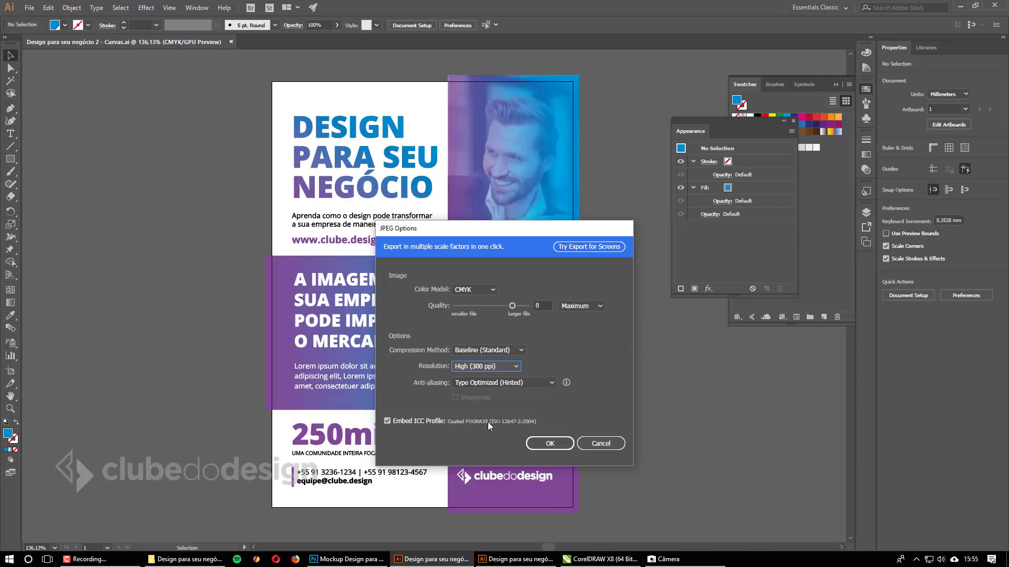
click(541, 443)
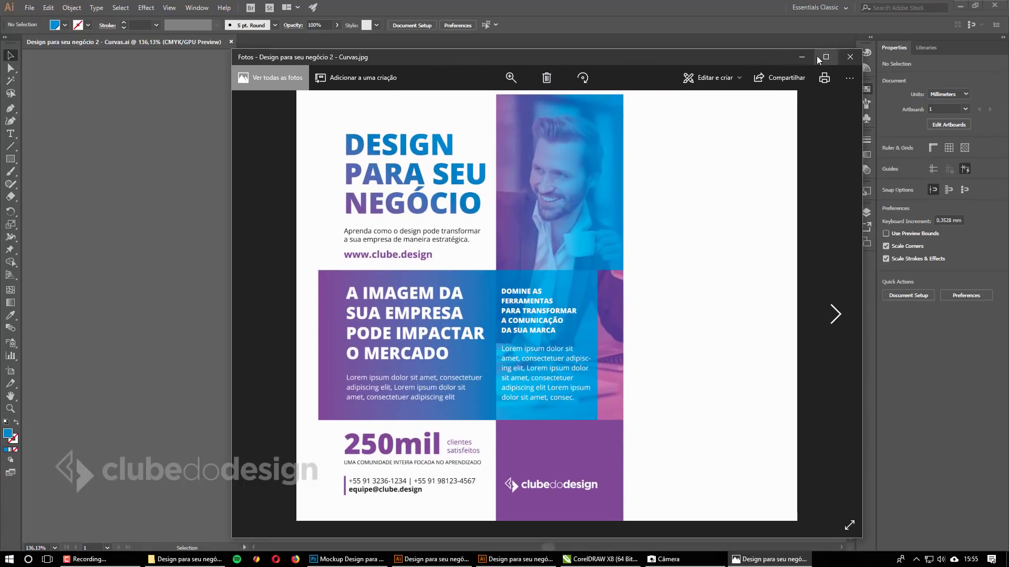
Enlarge the photo viewer showing the exported "Design para seu negócio 2 - Curvas.jpg" and open the image in Photoshop.
click(816, 56)
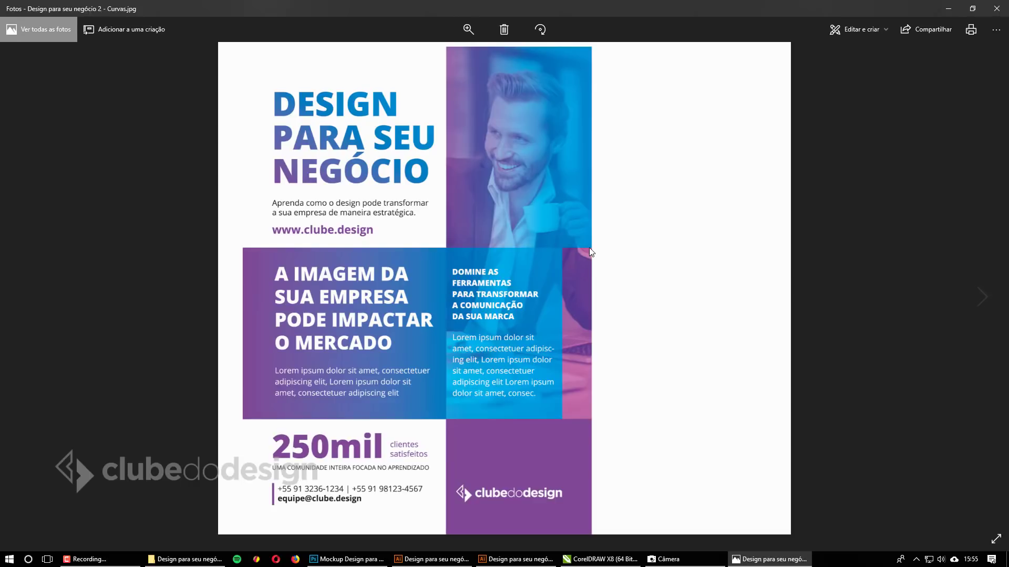
right_click(562, 181)
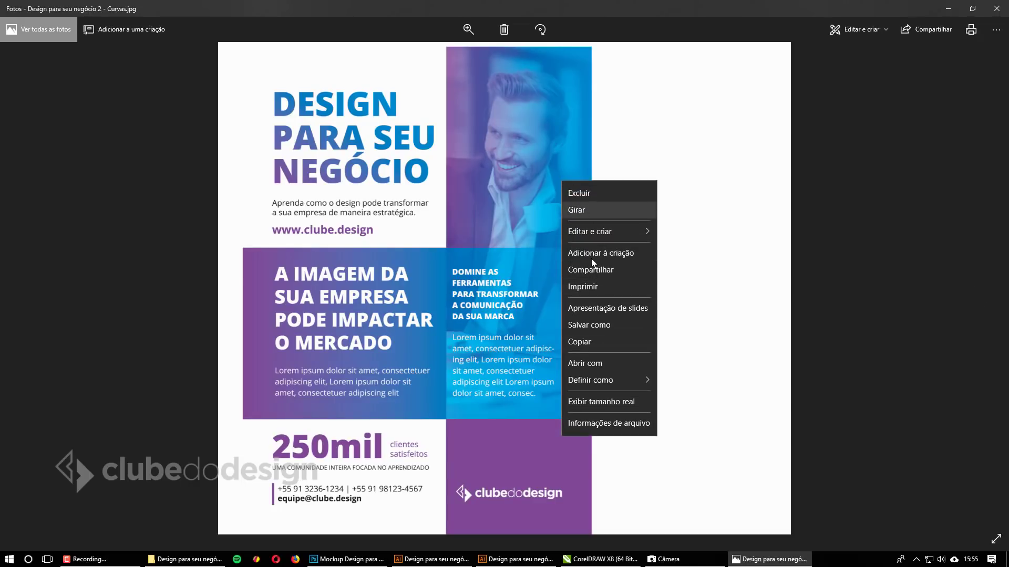
click(583, 362)
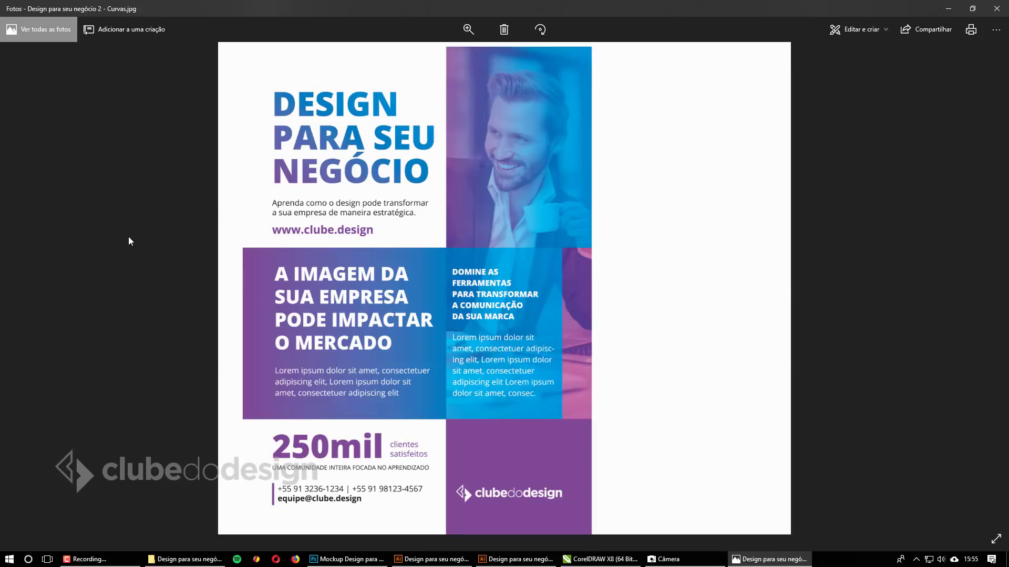
double_click(72, 157)
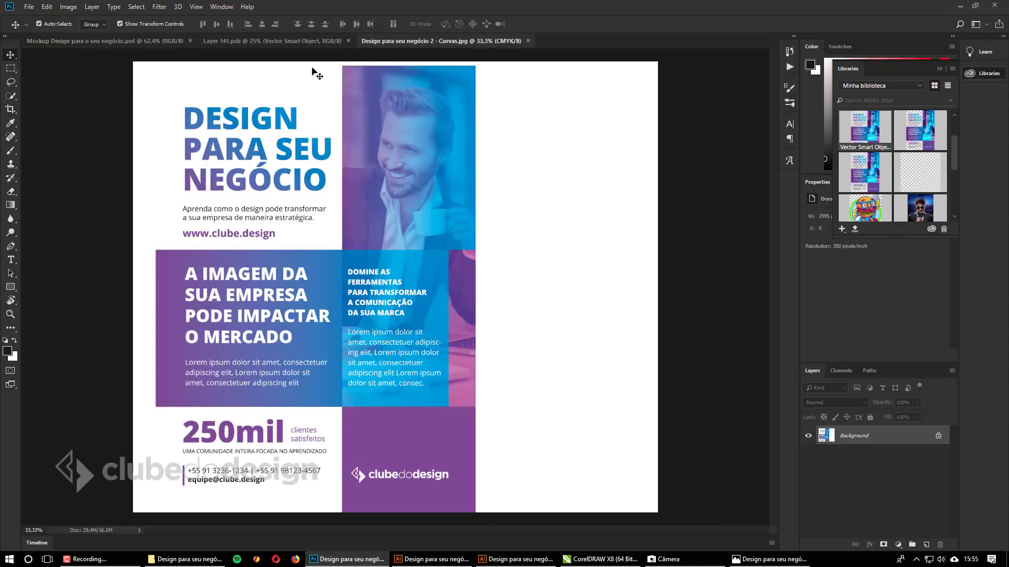
Crop the flyer JPEG with the Ratio preset, cutting away the white areas on both sides and the excess above it.
key(c)
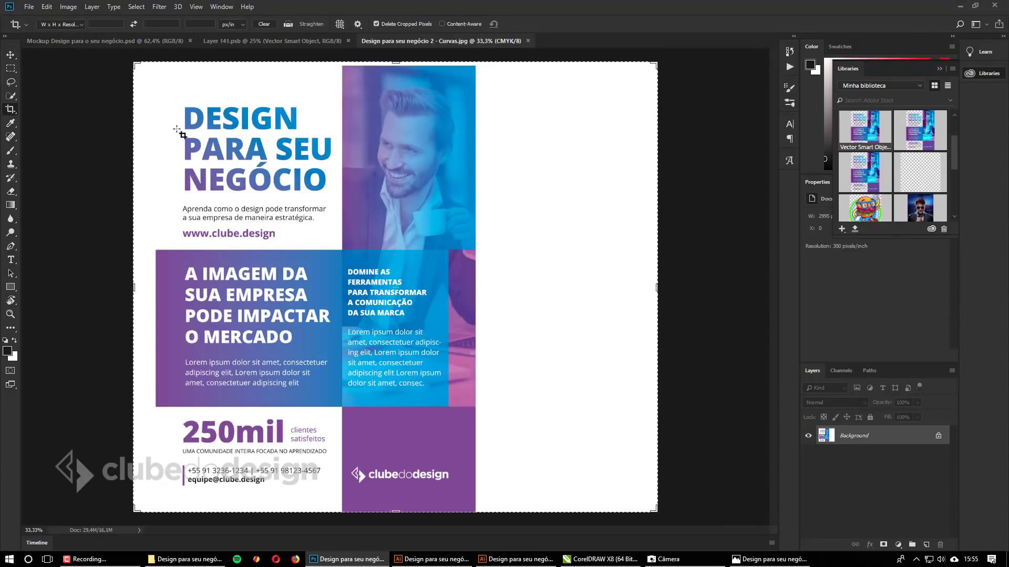
click(81, 25)
click(71, 34)
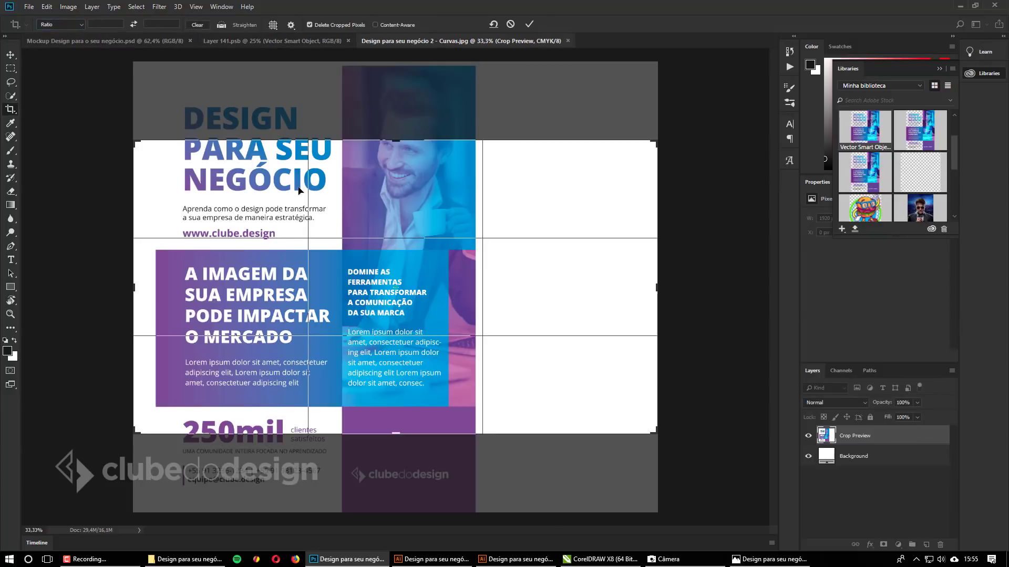
key(Escape)
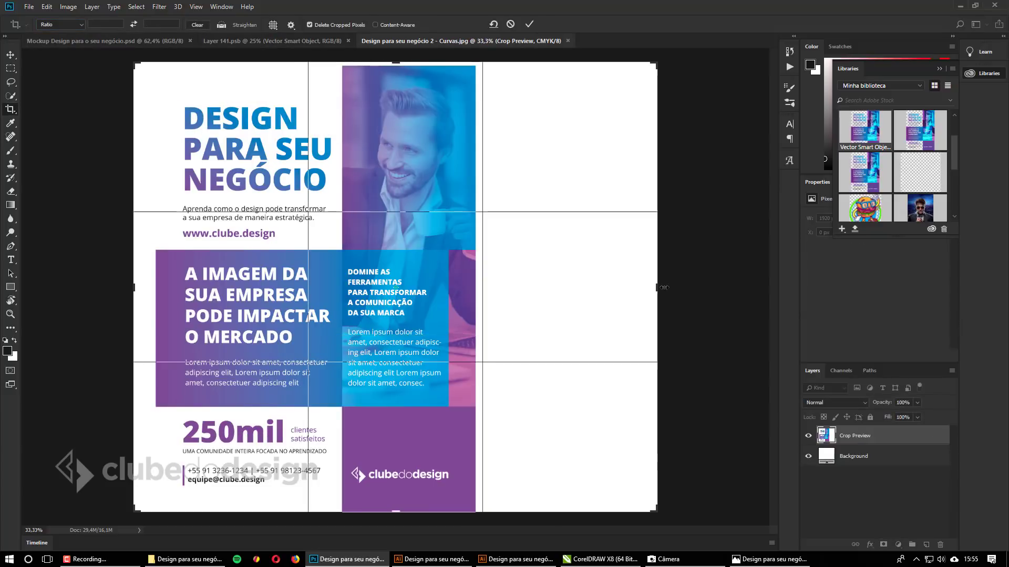
drag(664, 288, 568, 288)
drag(225, 288, 233, 289)
drag(396, 62, 395, 62)
key(Return)
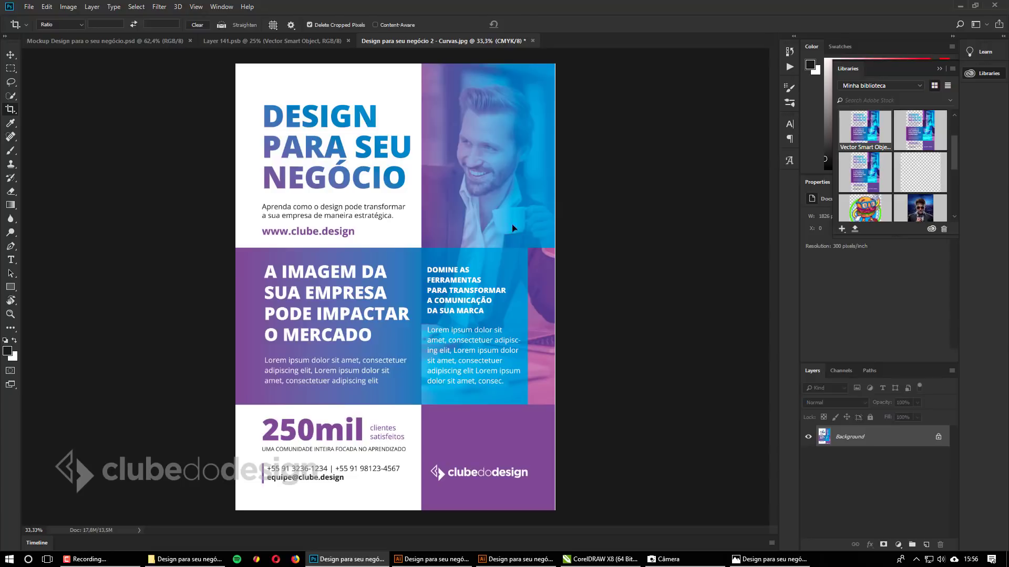
Crop off the thin white strip remaining along the flyer's right edge.
click(542, 278)
scroll(543, 278, up, 10)
scroll(470, 266, down, 5)
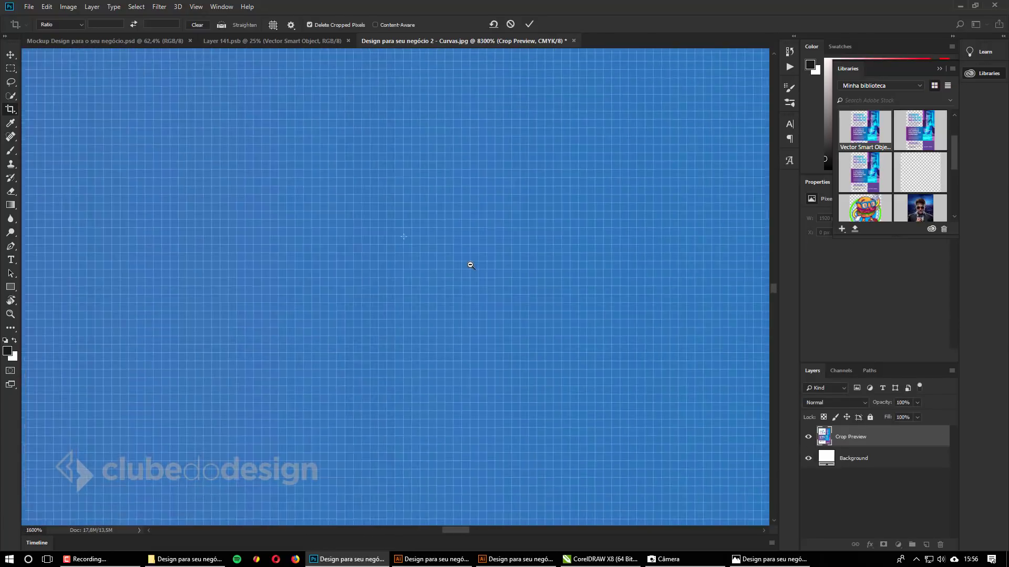
drag(470, 266, 92, 103)
scroll(400, 190, down, 7)
drag(406, 189, 132, 131)
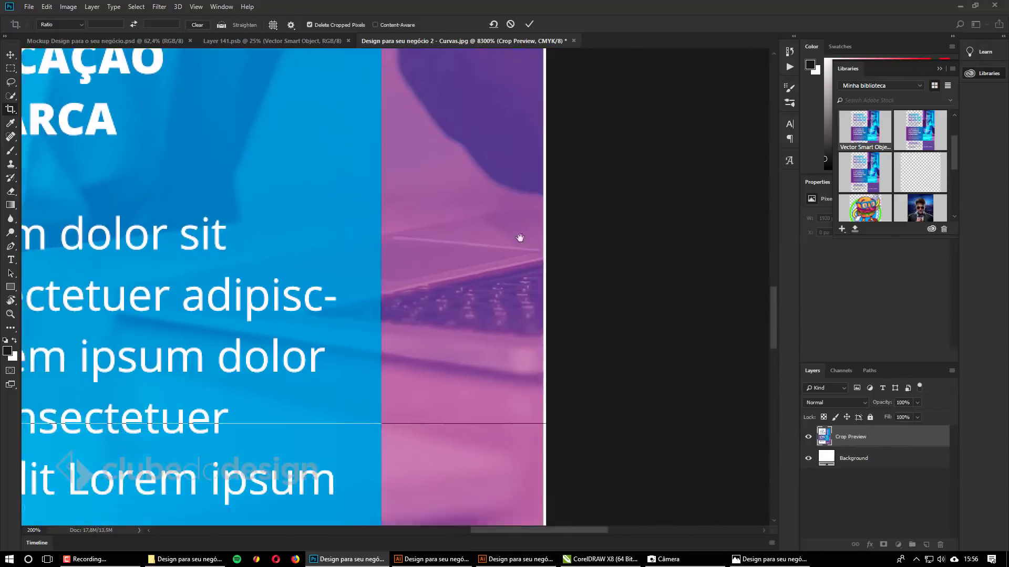
drag(520, 238, 203, 161)
scroll(433, 219, down, 3)
scroll(392, 191, up, 4)
drag(327, 142, 426, 170)
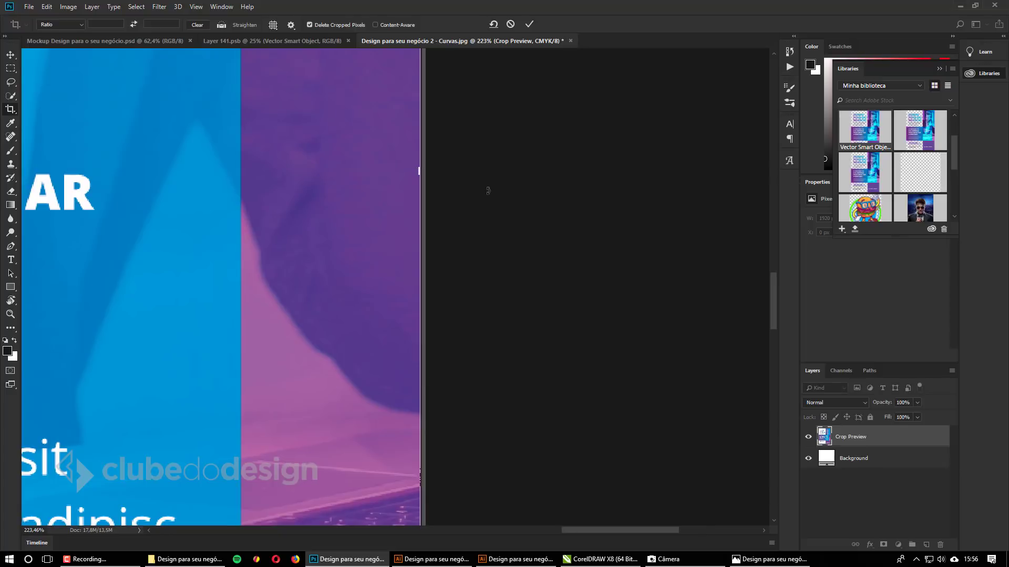
key(Return)
key(ctrl+0)
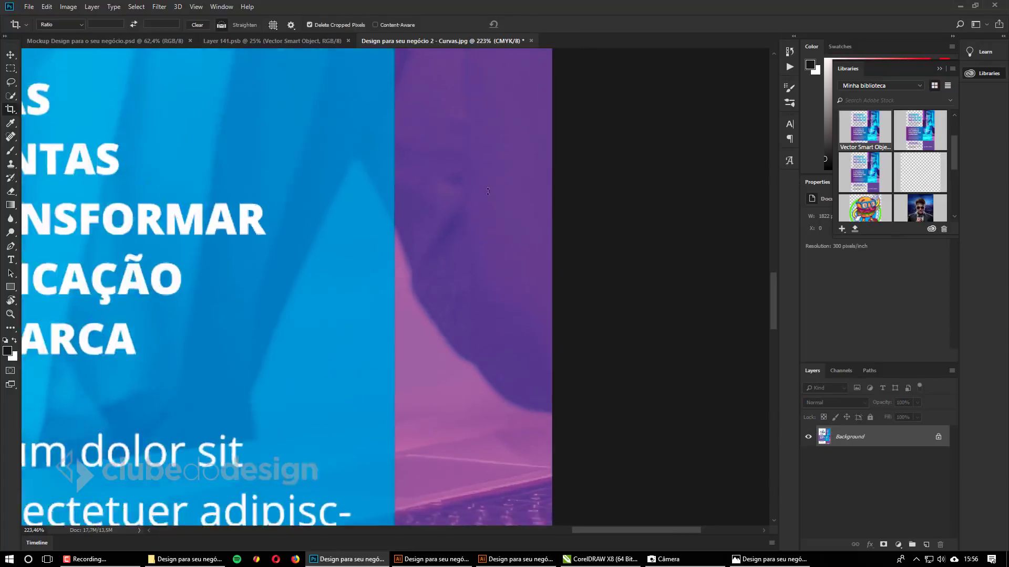
Save the cropped JPEG with quality 8 in Progressive format with 3 scans.
key(ctrl+s)
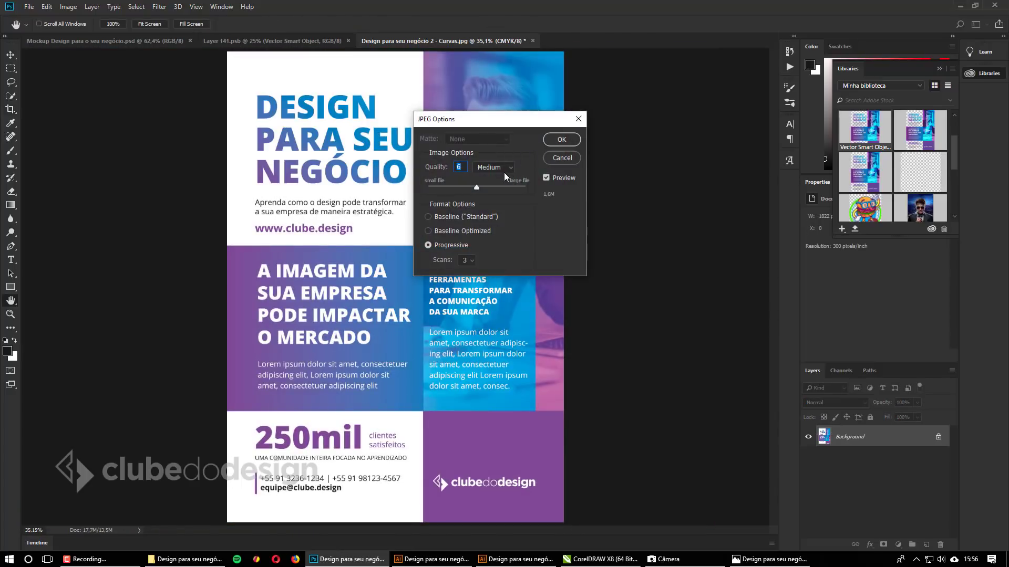
text(8)
key(Return)
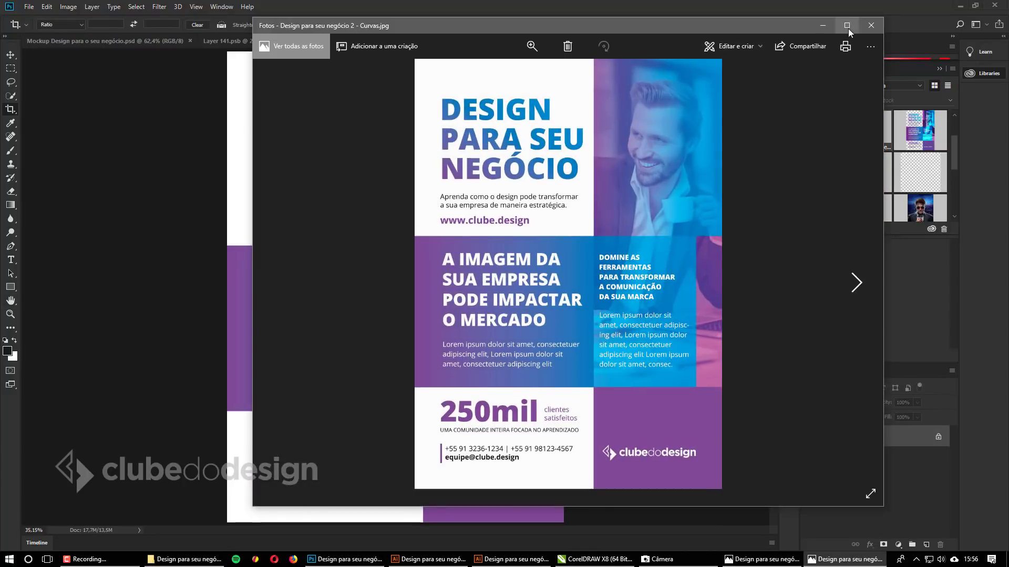
Examine the saved flyer JPEG enlarged in the photo viewer, including the headline and photo, and close the viewer.
click(847, 26)
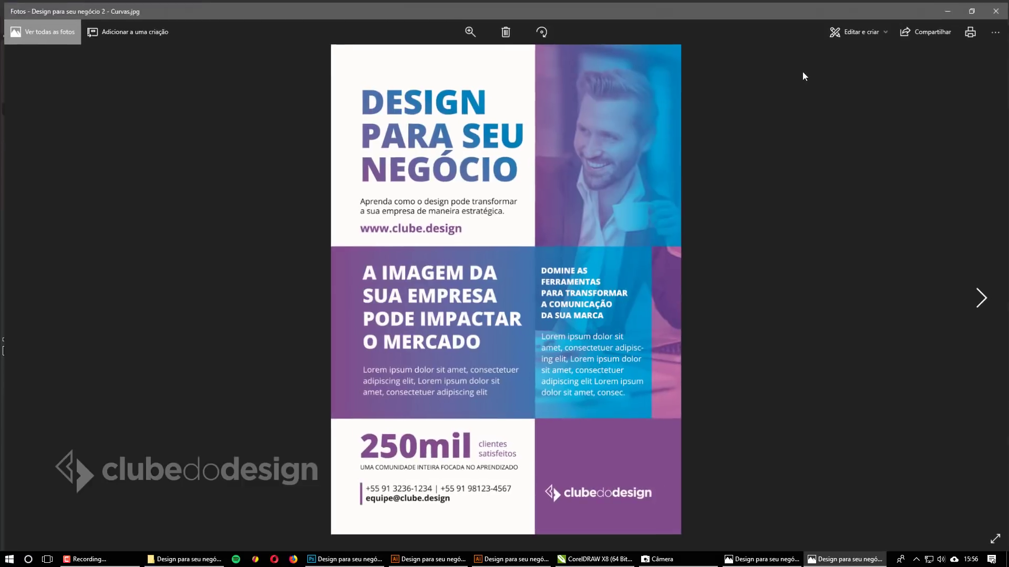
scroll(656, 112, up, 5)
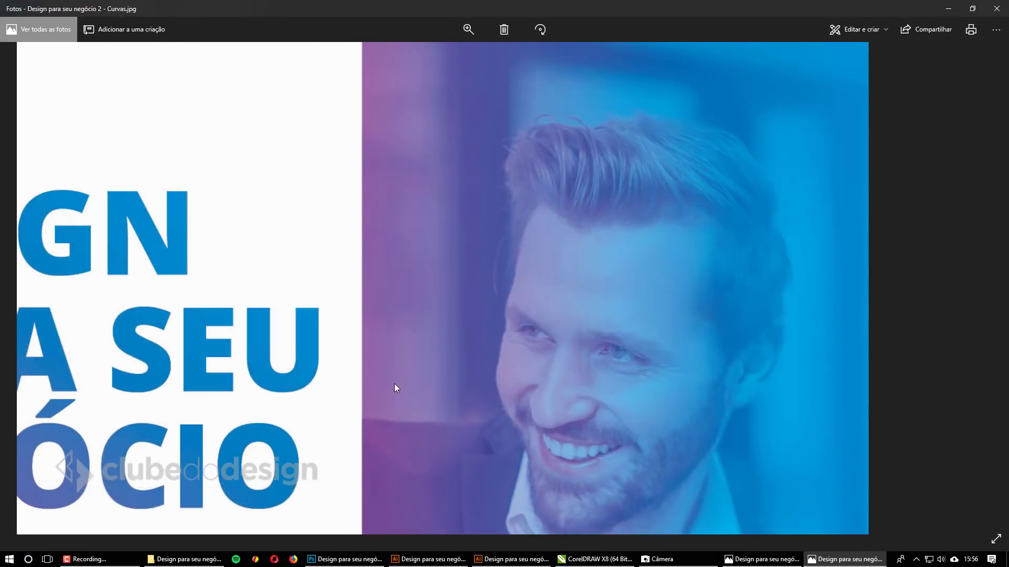
scroll(396, 388, down, 5)
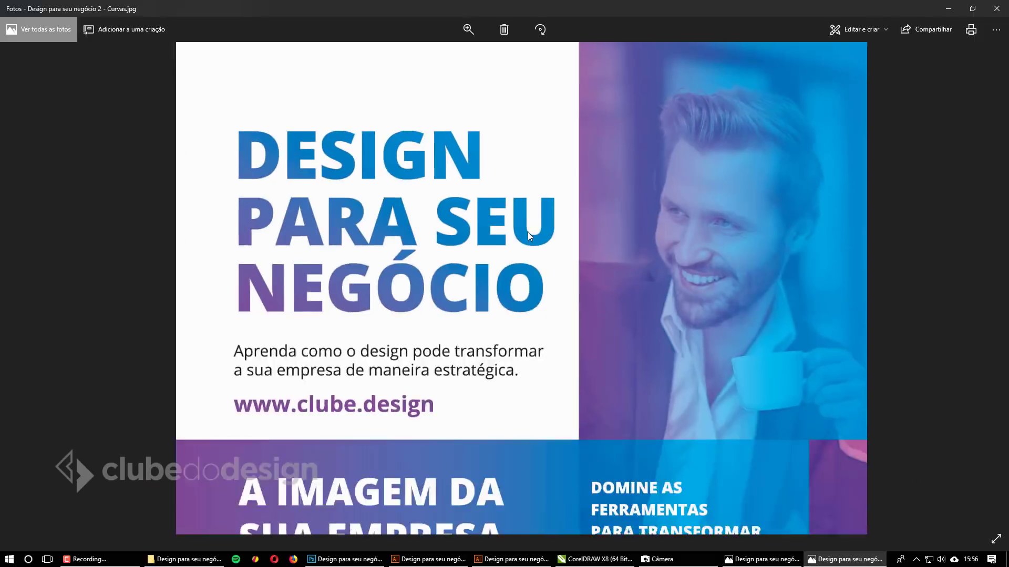
scroll(528, 232, down, 2)
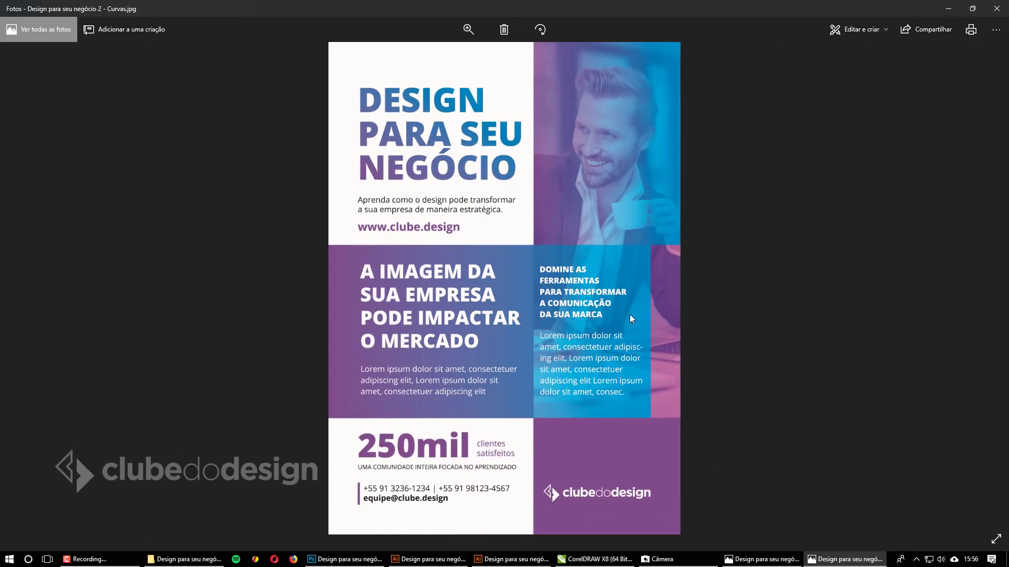
click(997, 8)
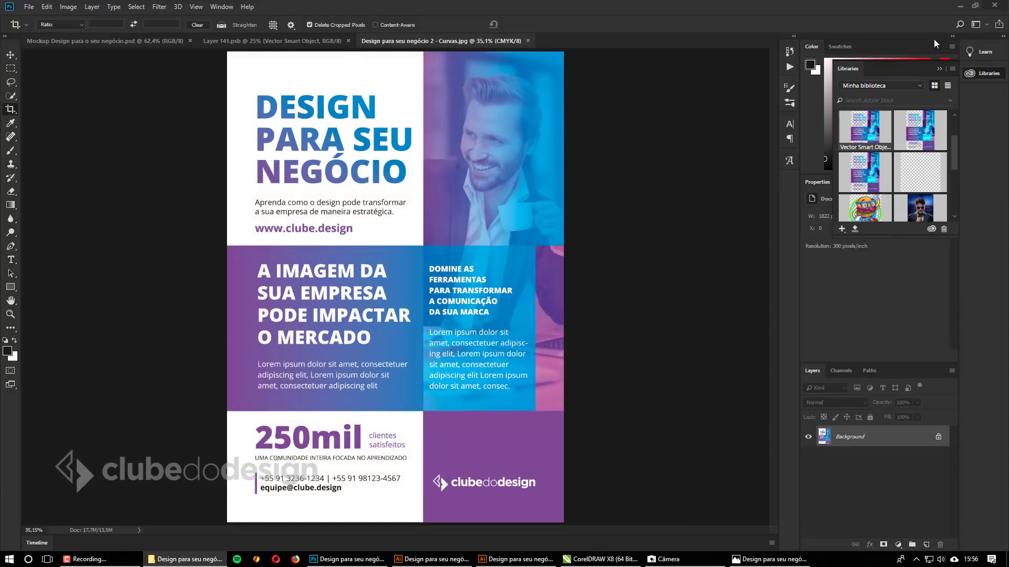
Close the cropped JPEG, switch to Illustrator and close the outlined "Design para seu negócio 2 - Curvas.ai".
click(527, 41)
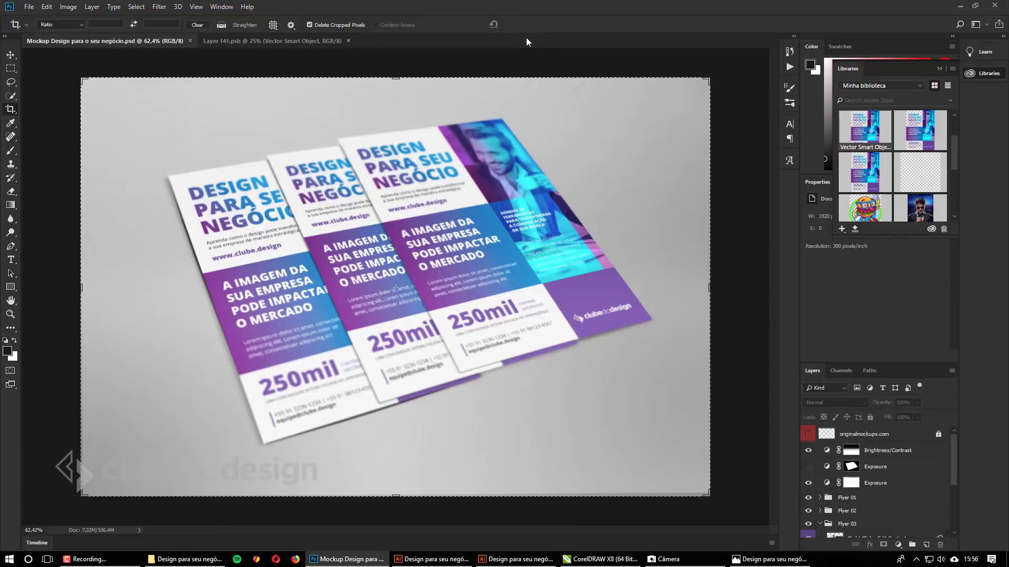
click(424, 560)
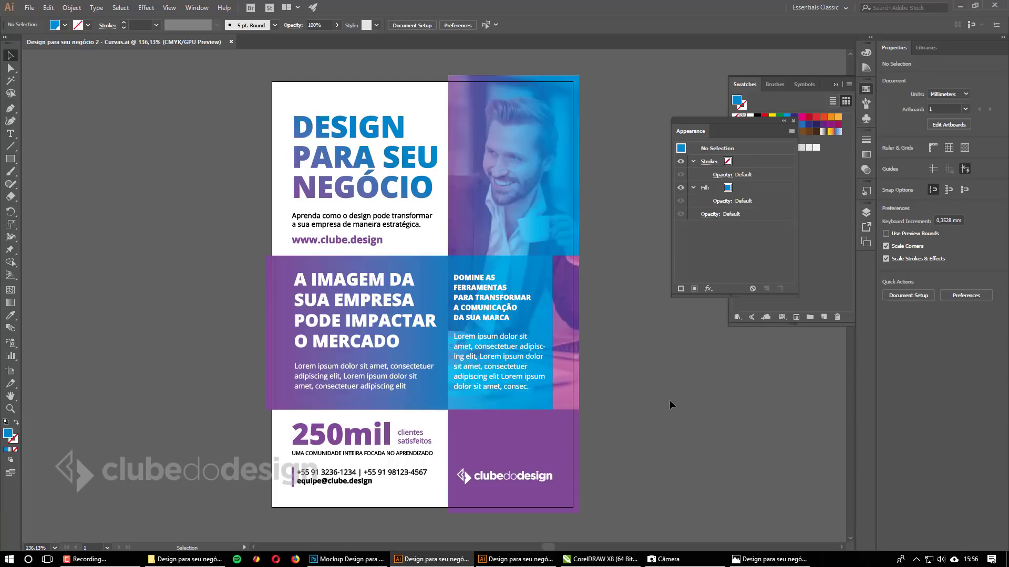
click(232, 42)
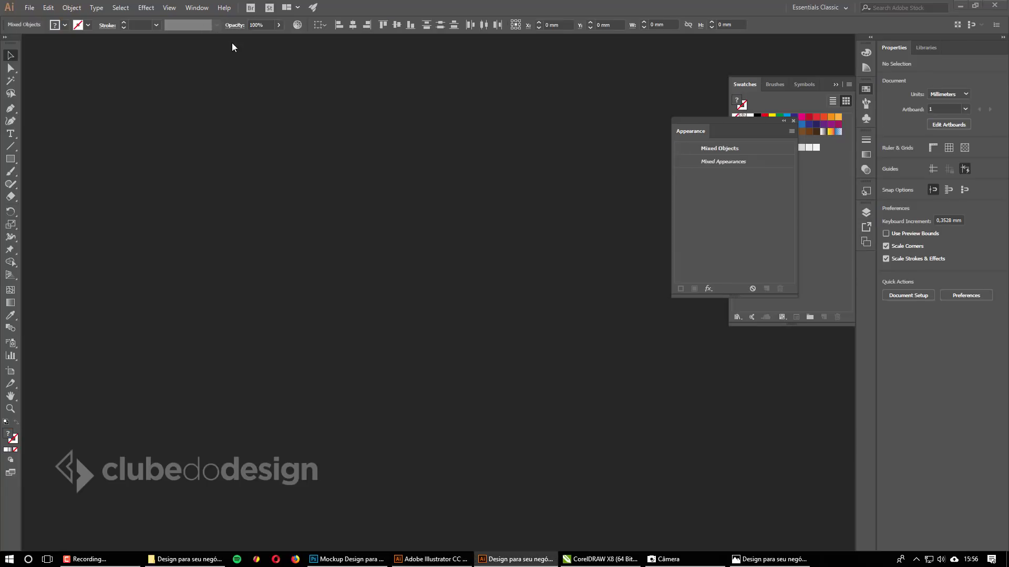
Open "Design para seu negócio 2.ai" from its folder and check that the headline is still editable text.
click(184, 560)
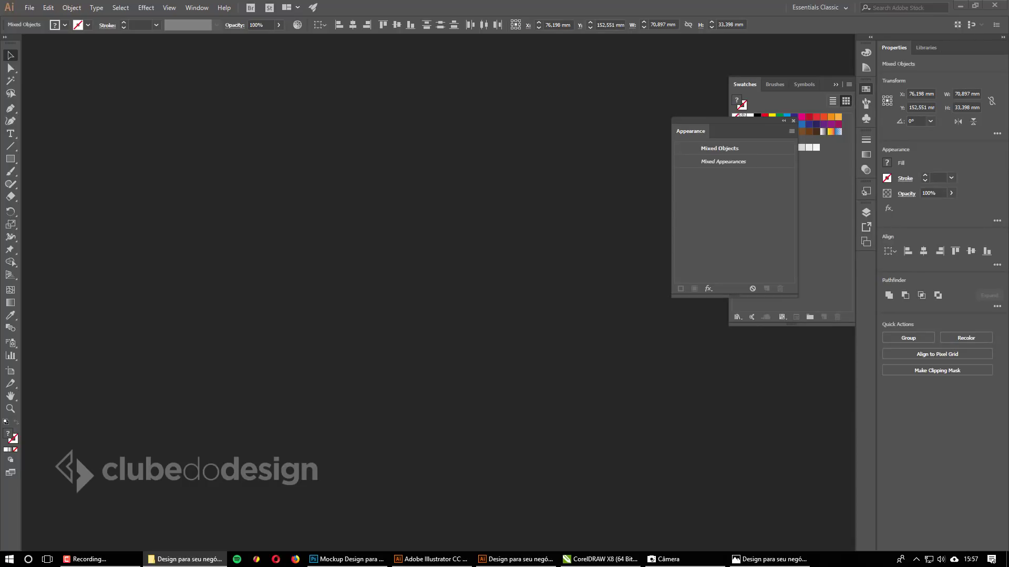
click(352, 314)
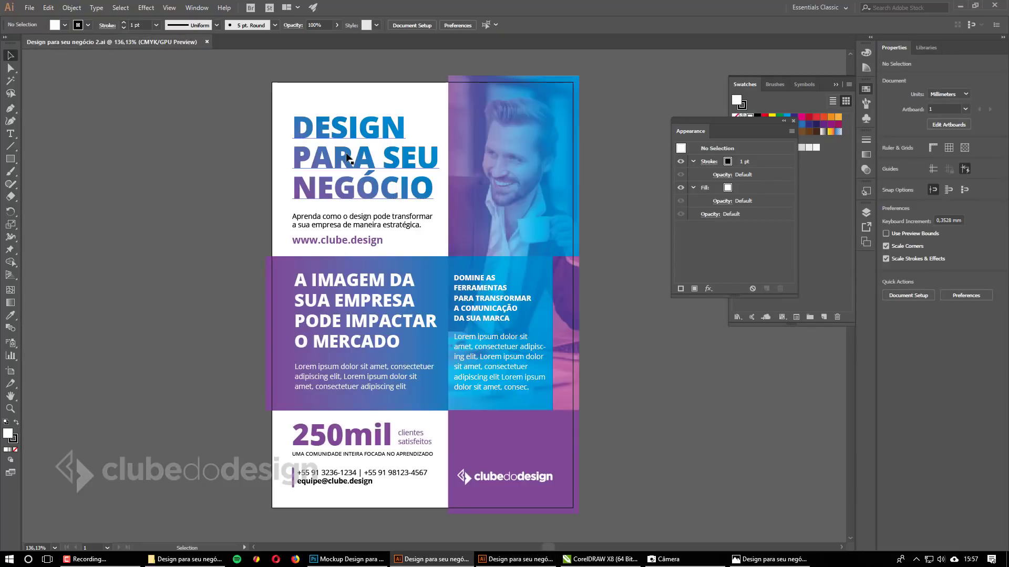
click(347, 157)
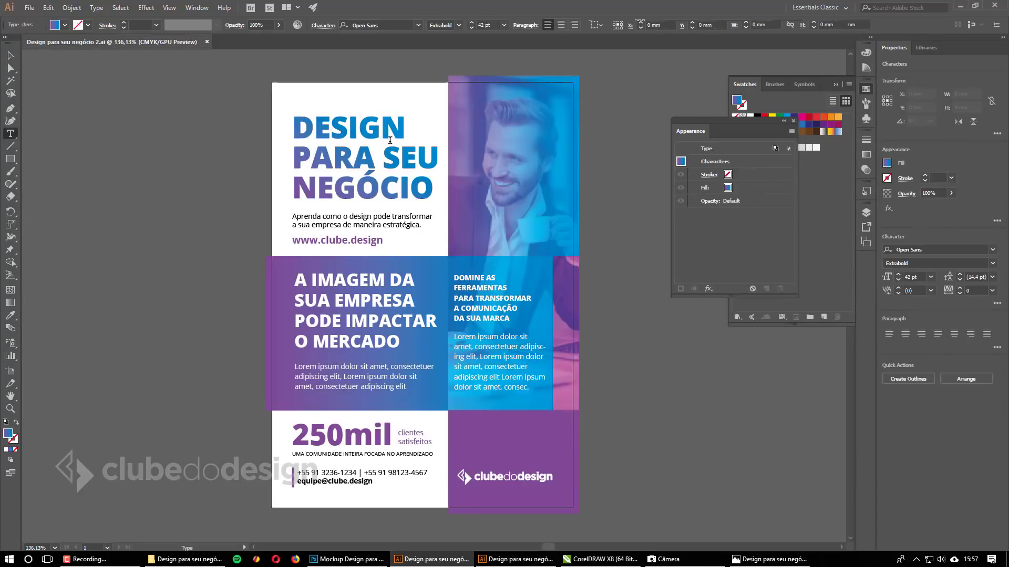
click(653, 320)
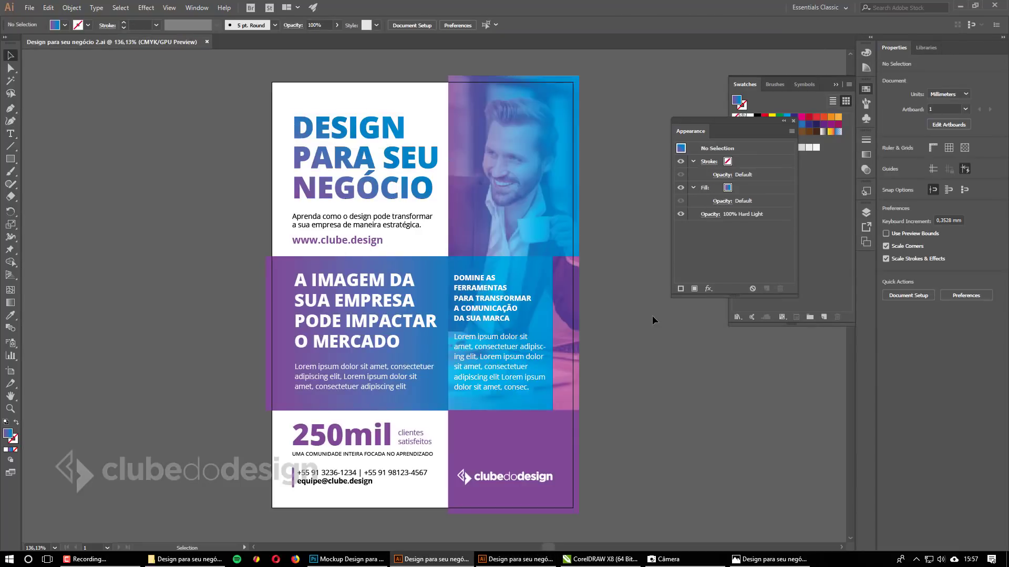
Package the flyer into "Design para seu negócio 2_Folder" with copied and relinked links in a separate folder, the used fonts and a report.
click(30, 8)
mouse_move(152, 193)
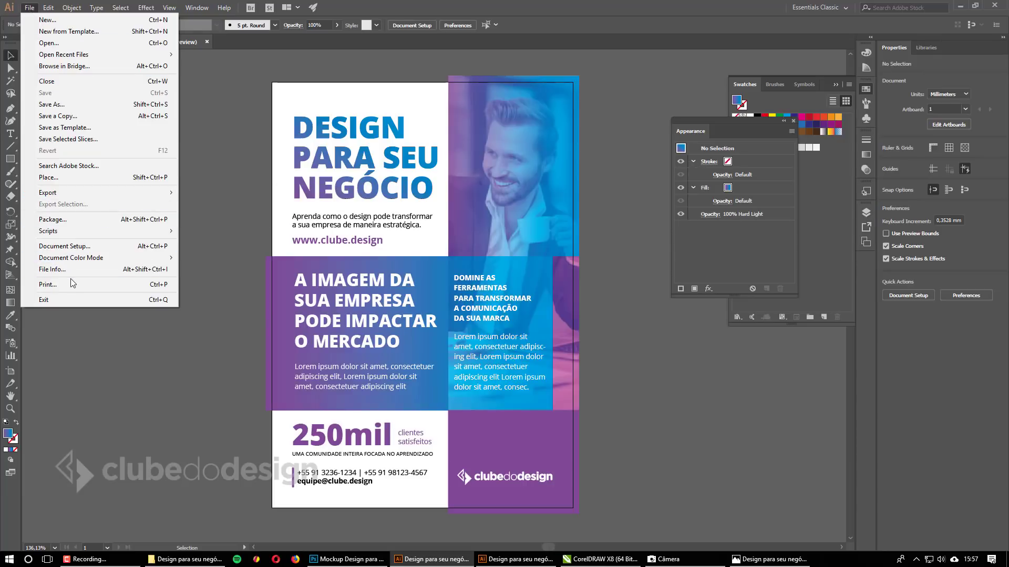
click(81, 219)
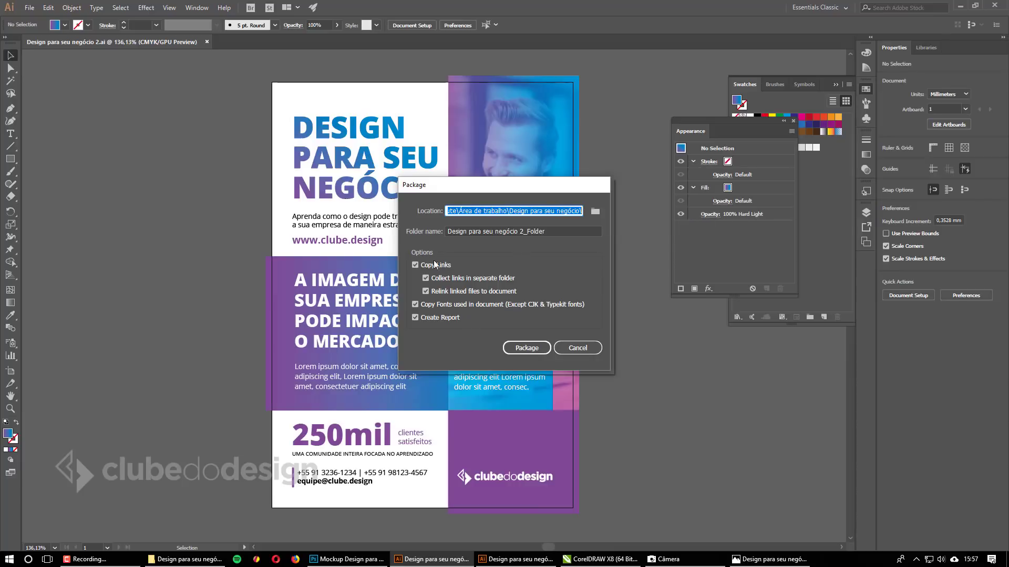
click(526, 348)
click(552, 318)
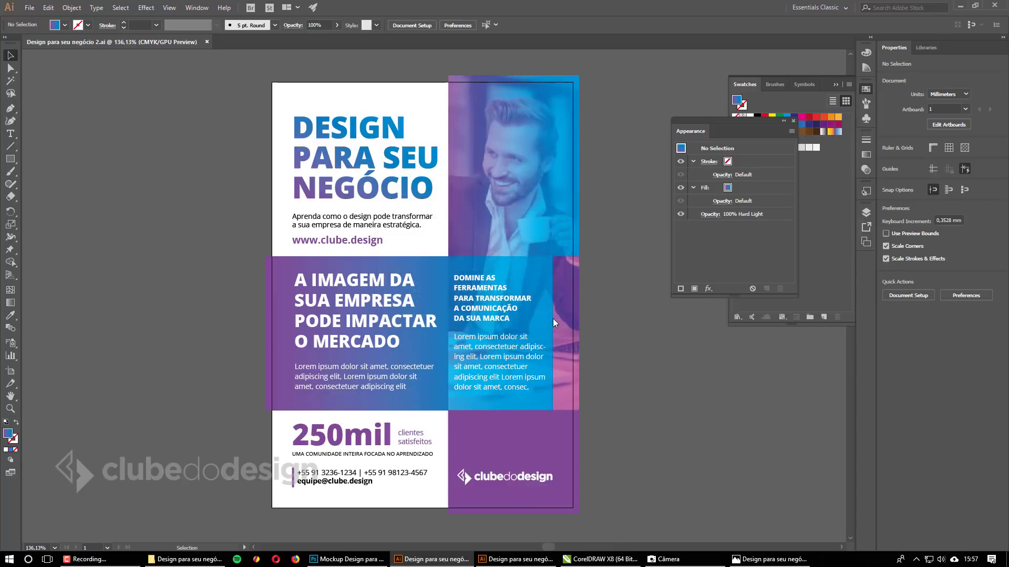
Dismiss the packaging message and inspect "Design para seu negócio 2_Folder" and its Links subfolder in the file explorer.
click(183, 560)
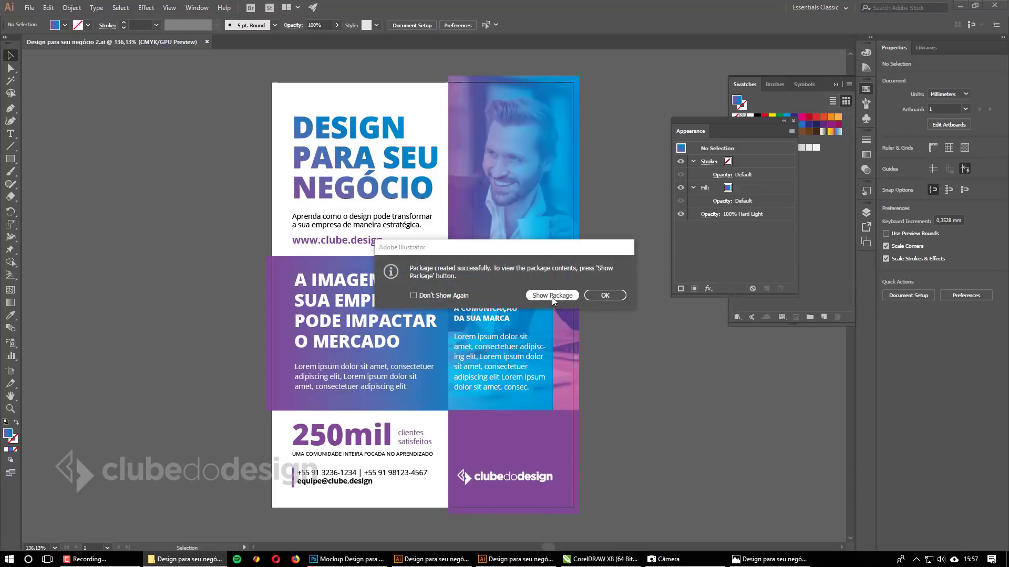
click(604, 296)
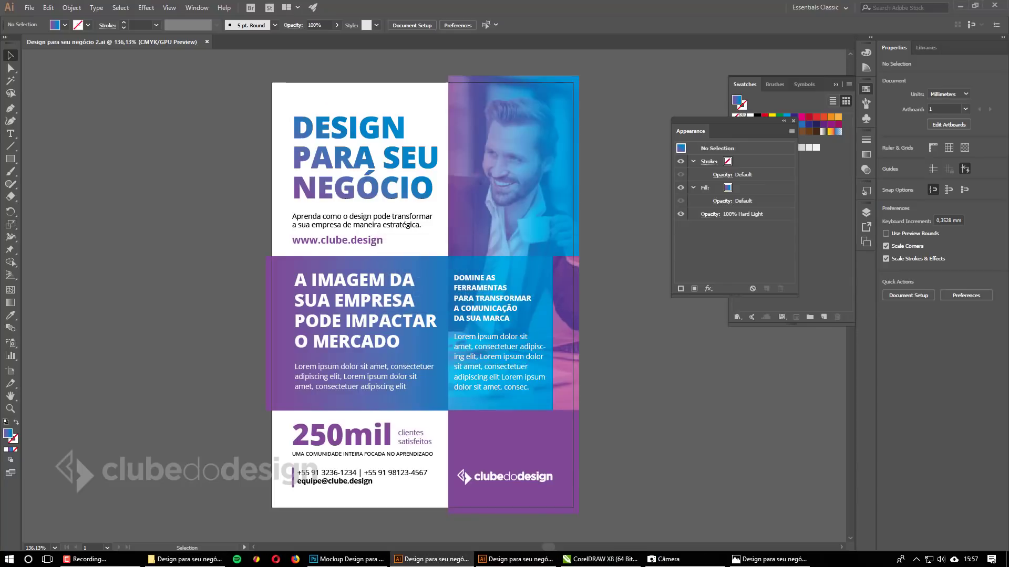
drag(594, 113, 565, 112)
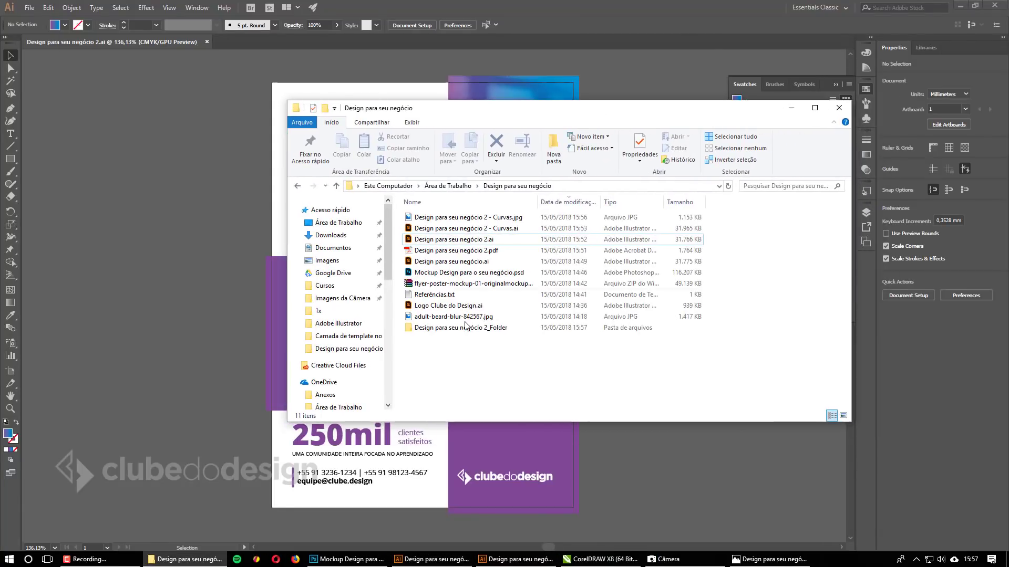
click(444, 332)
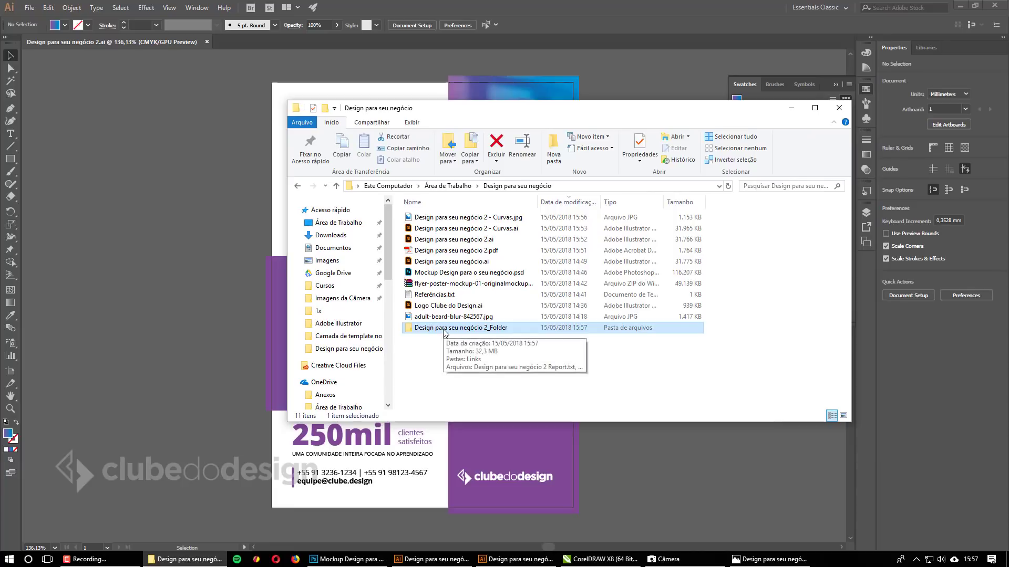
double_click(444, 332)
click(447, 240)
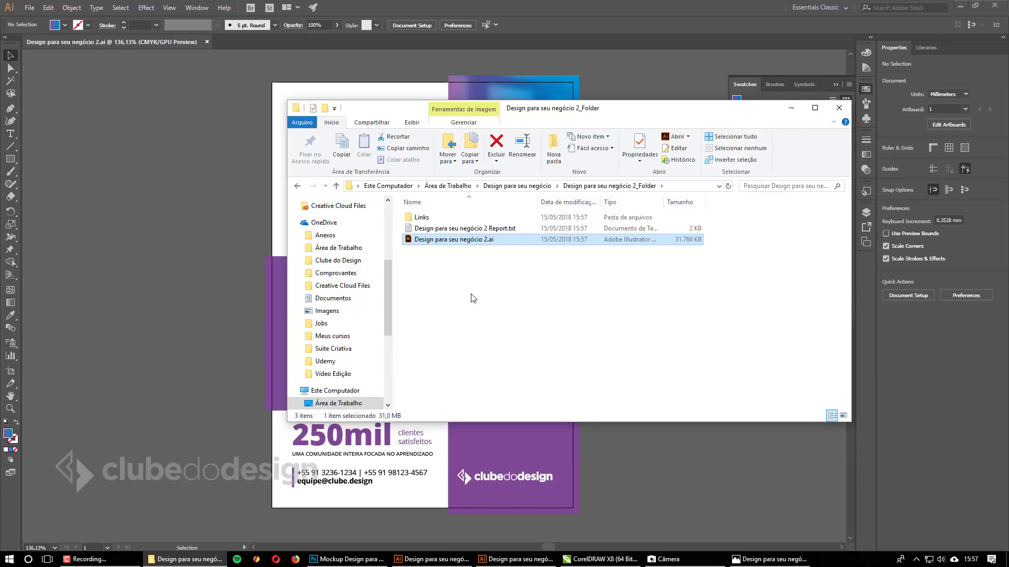
double_click(421, 217)
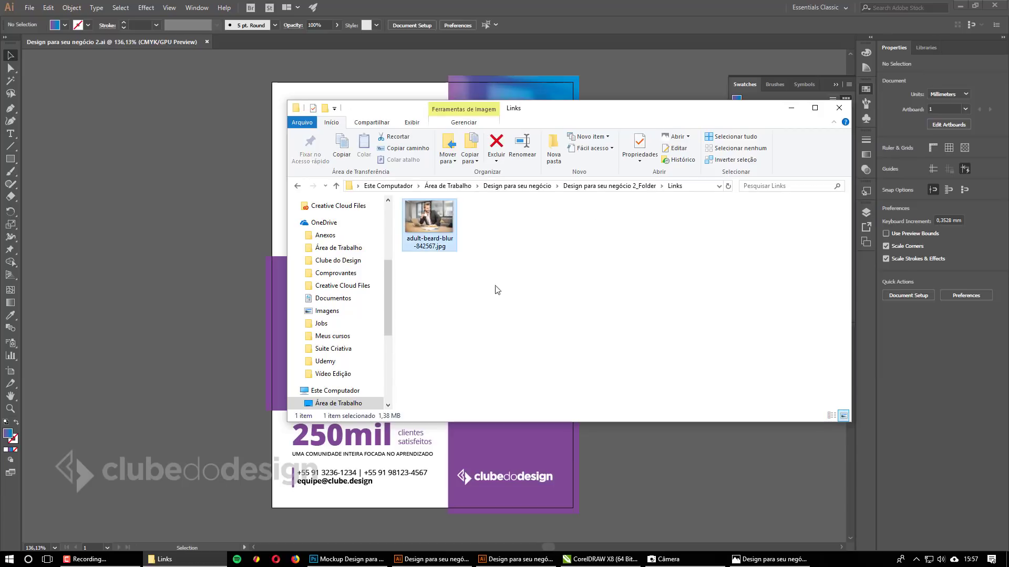
click(518, 187)
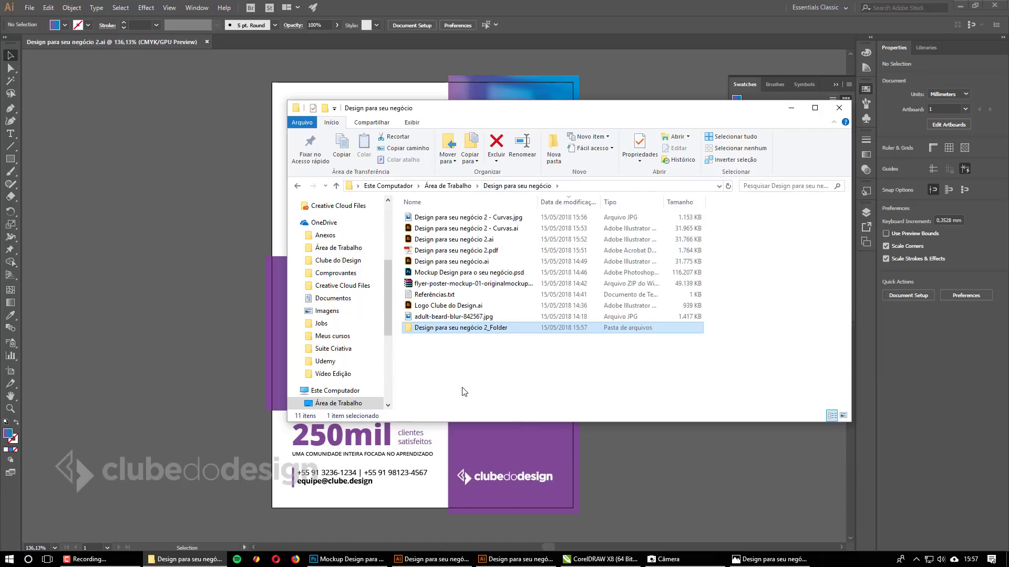
Review the packaged folder and its Links subfolder once more, returning to the "Design para seu negócio" folder.
double_click(437, 328)
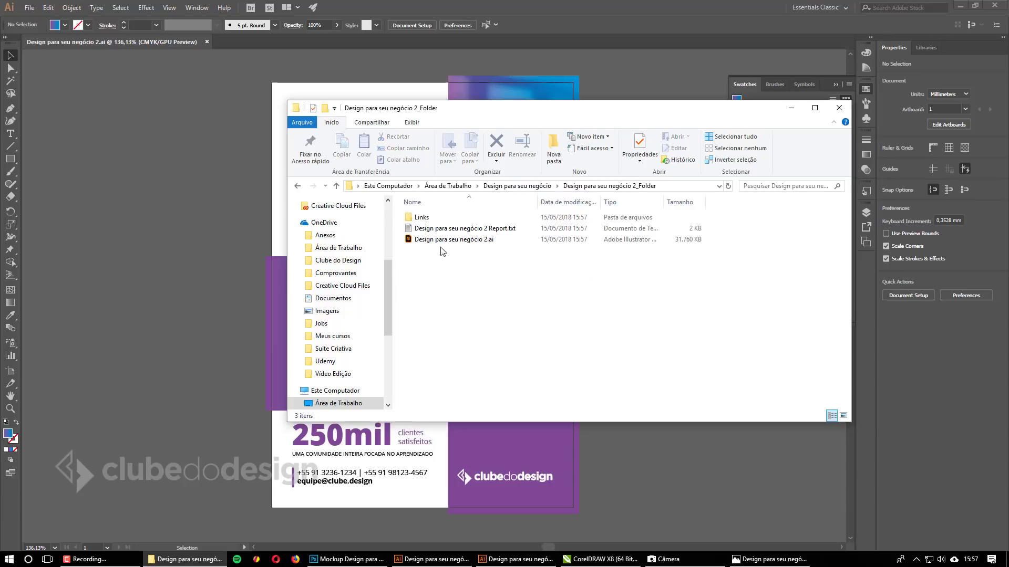
double_click(422, 217)
click(517, 186)
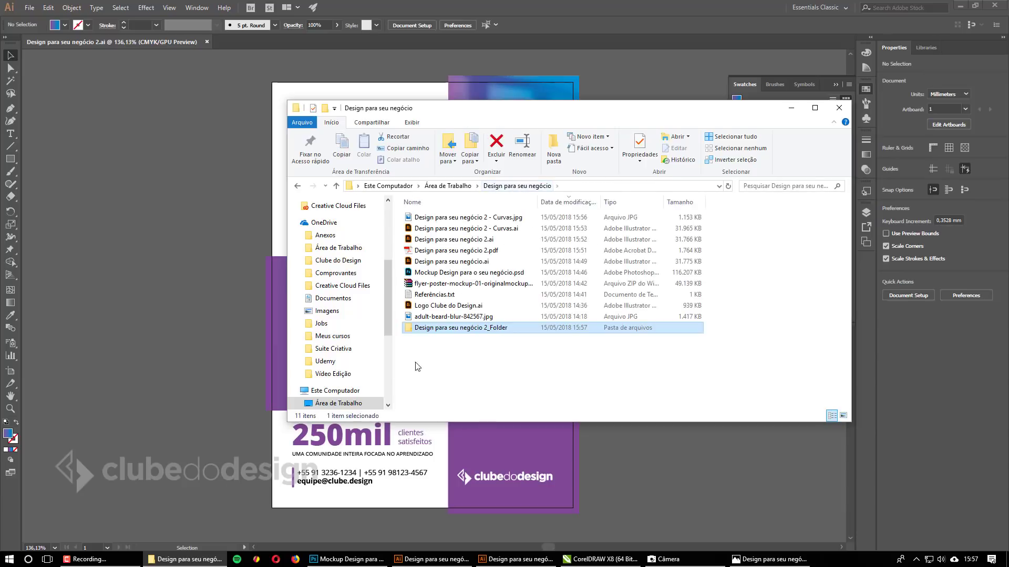
double_click(436, 330)
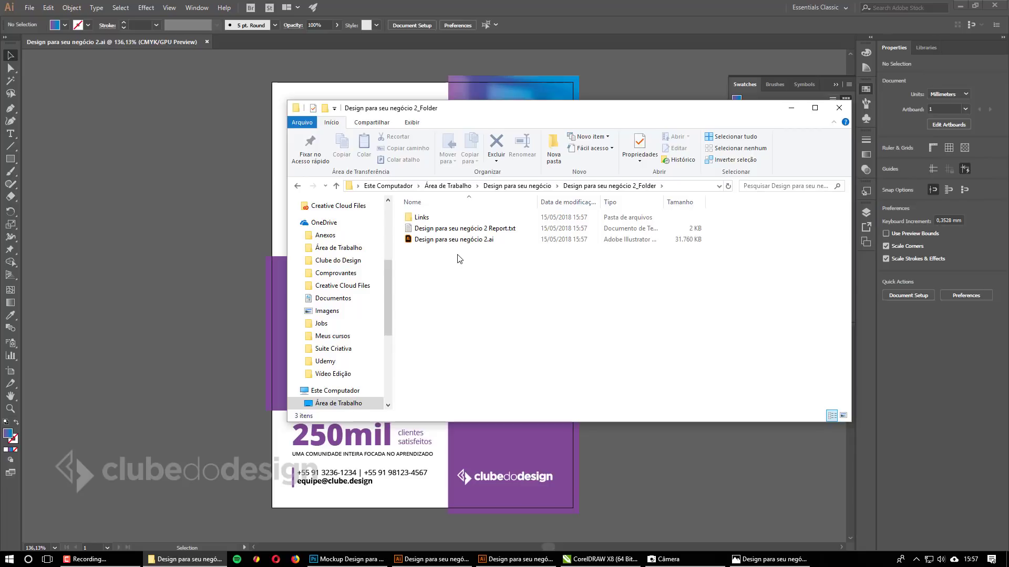
click(517, 186)
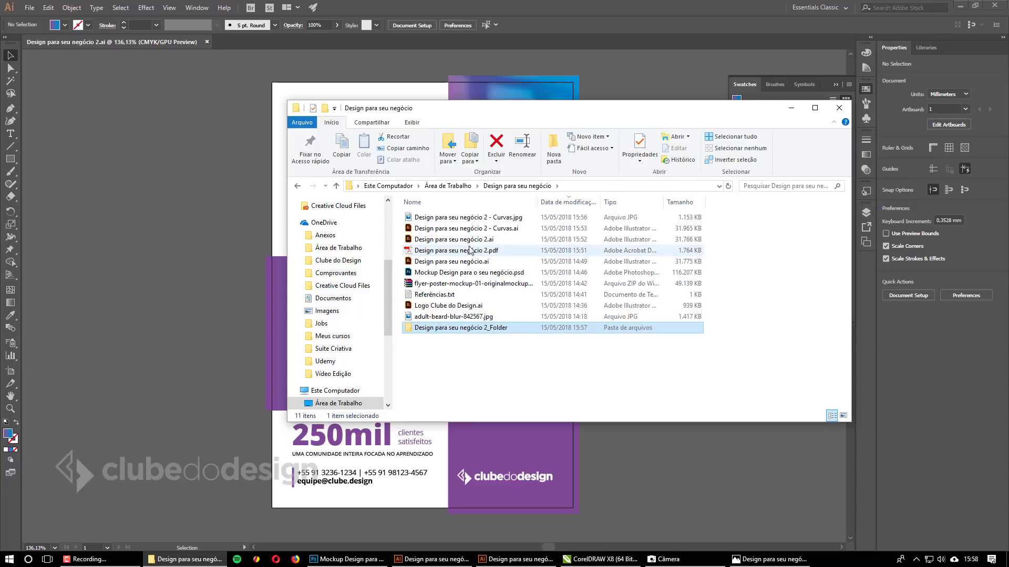
Open "Design para seu negócio 2 - Curvas.ai" in Illustrator and locate its source photo adult-beard-blur-842567.jpg in the project folder.
click(485, 229)
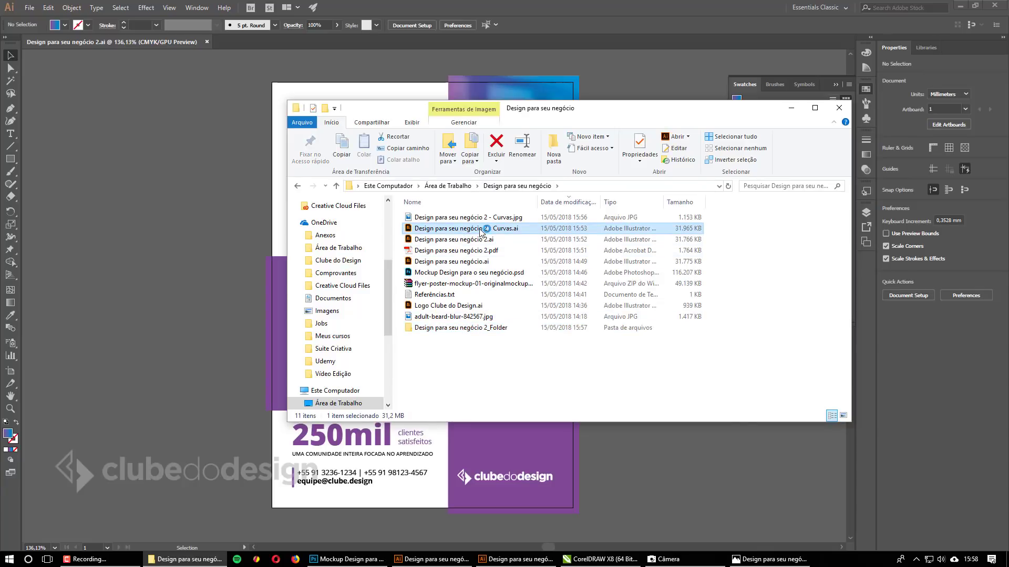
double_click(487, 229)
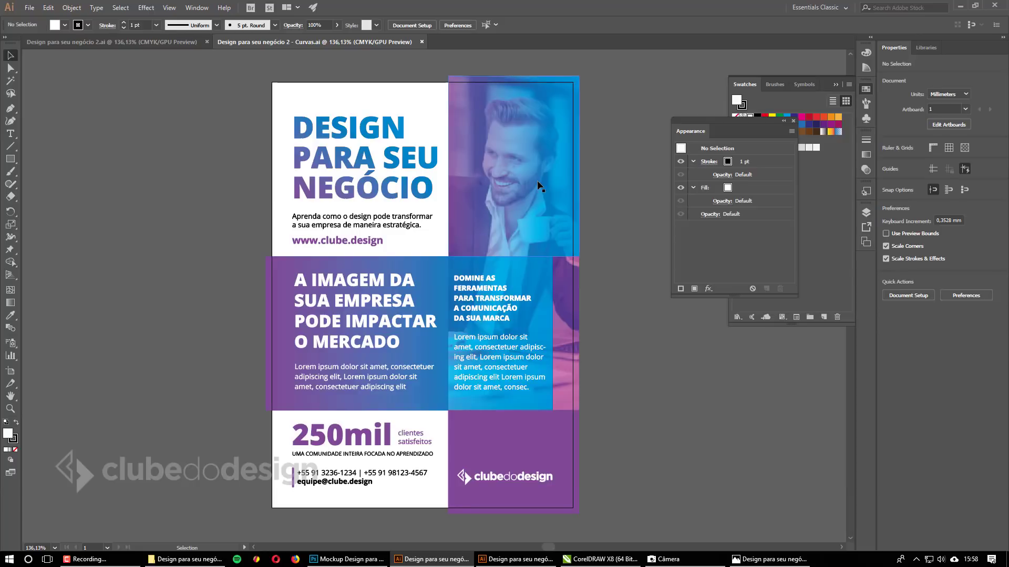
click(184, 559)
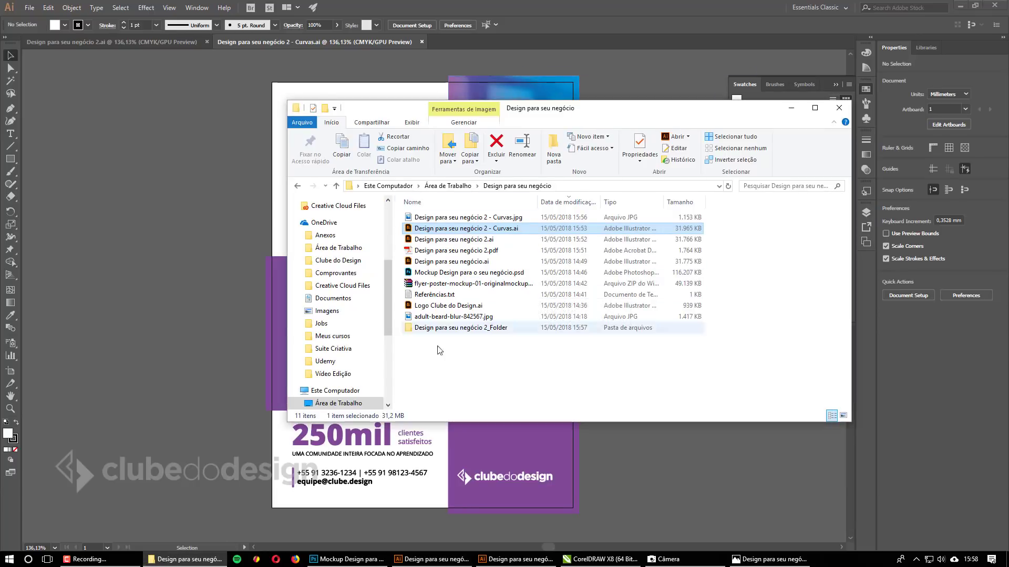
click(443, 317)
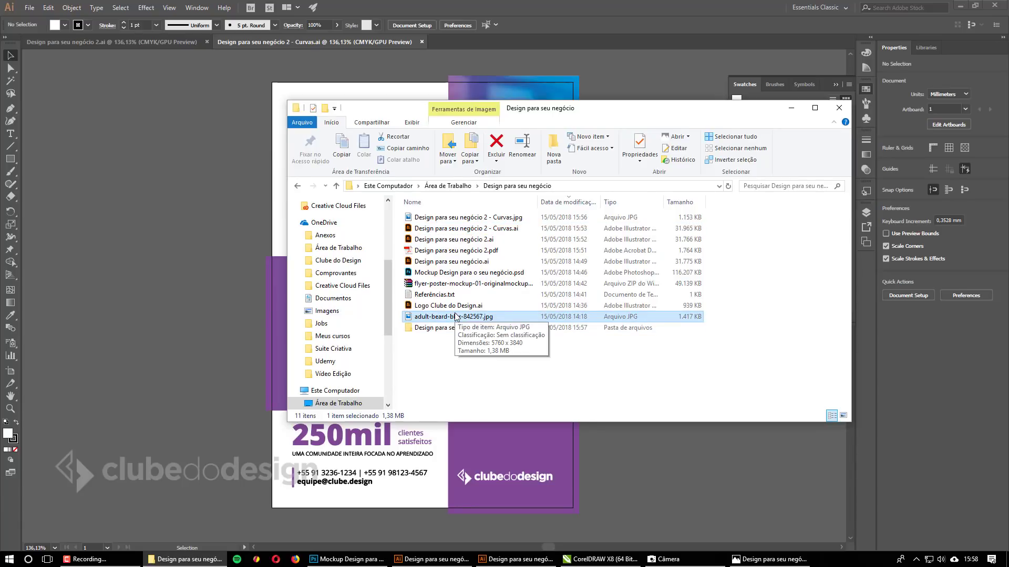
click(225, 229)
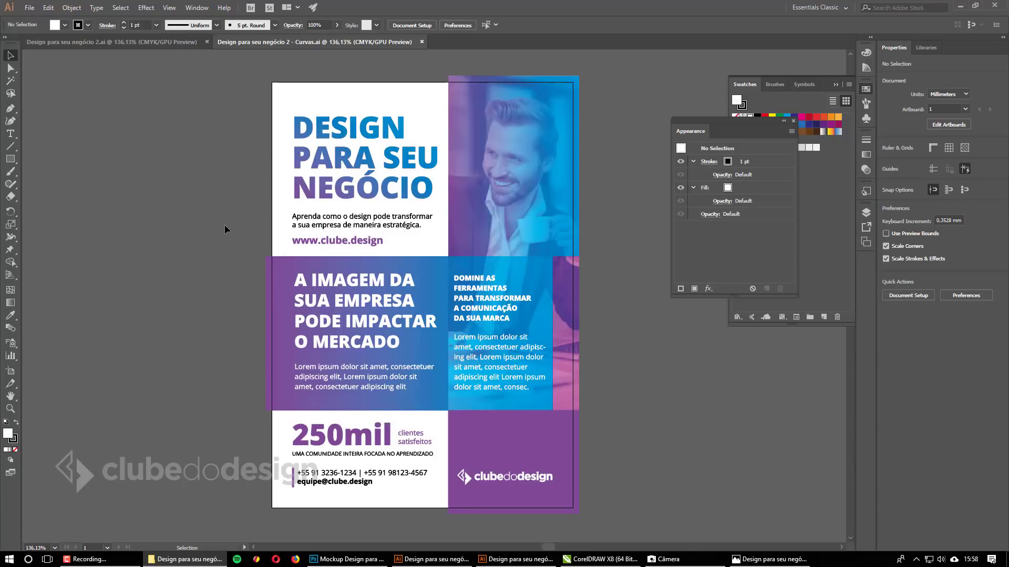
Embed the linked photo adult-beard-blur-842567.jpg in the outlined flyer document and deselect it.
click(195, 8)
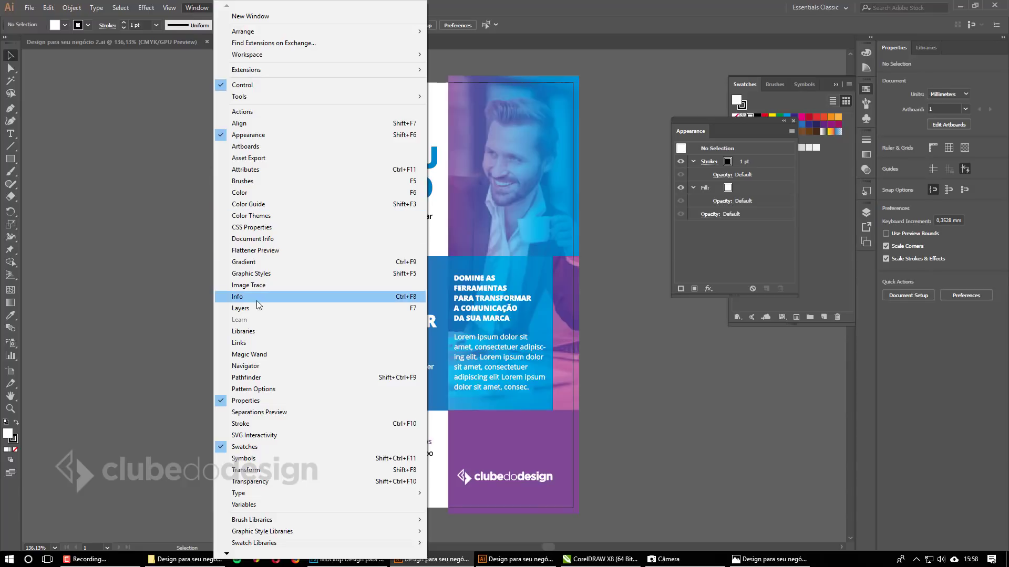
click(252, 342)
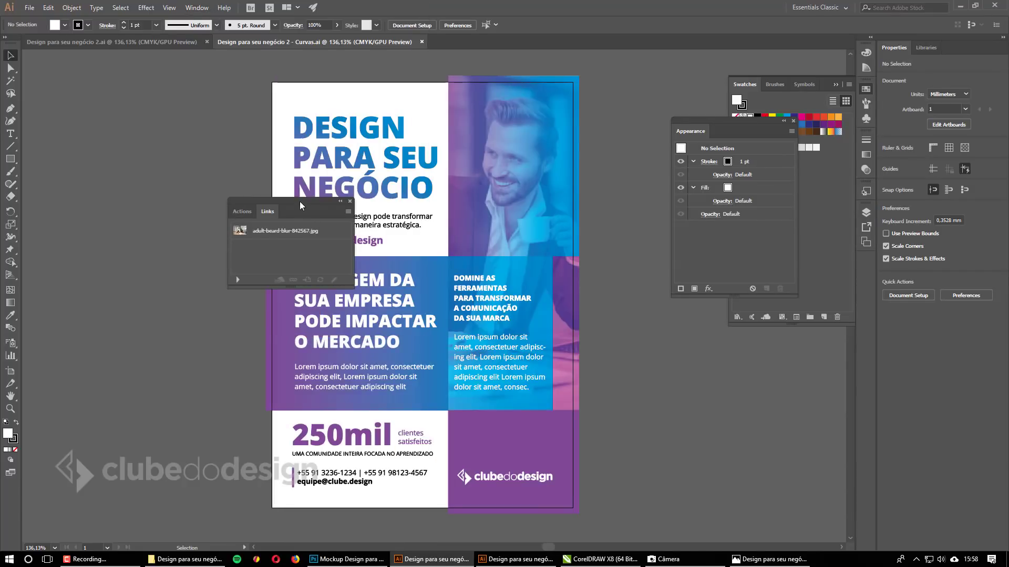
drag(301, 208, 169, 154)
click(190, 182)
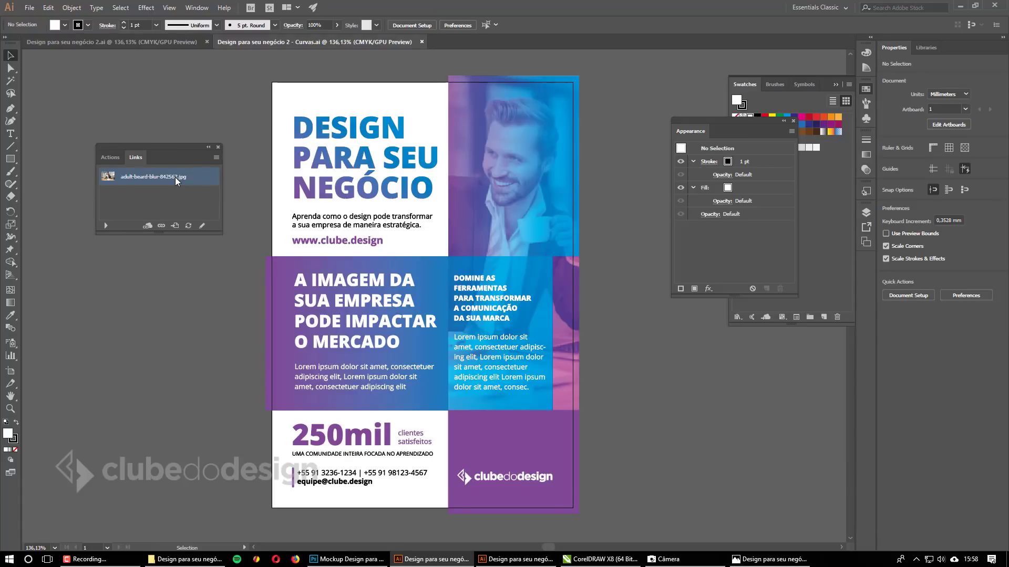
click(216, 158)
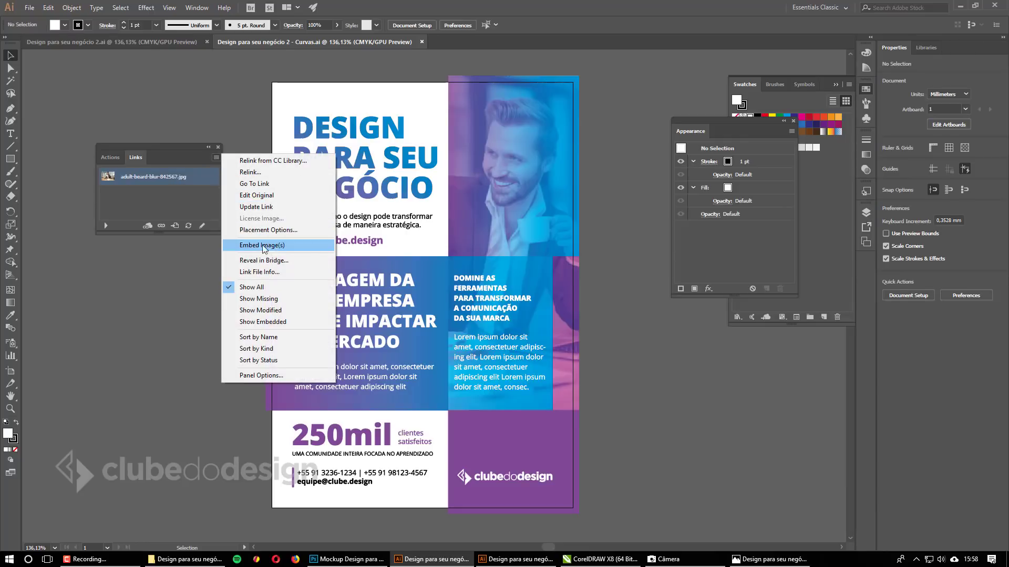
click(275, 246)
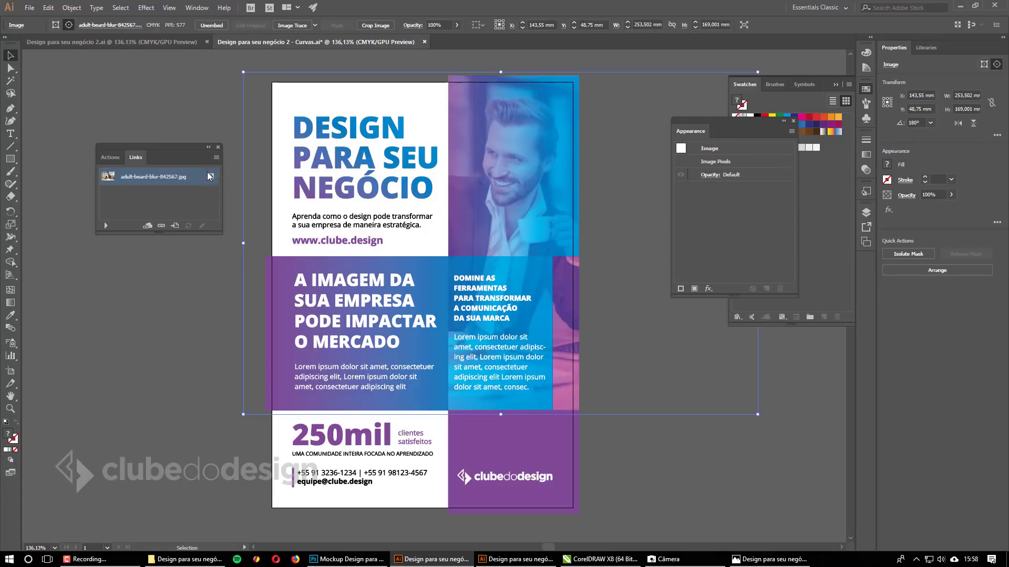
click(194, 245)
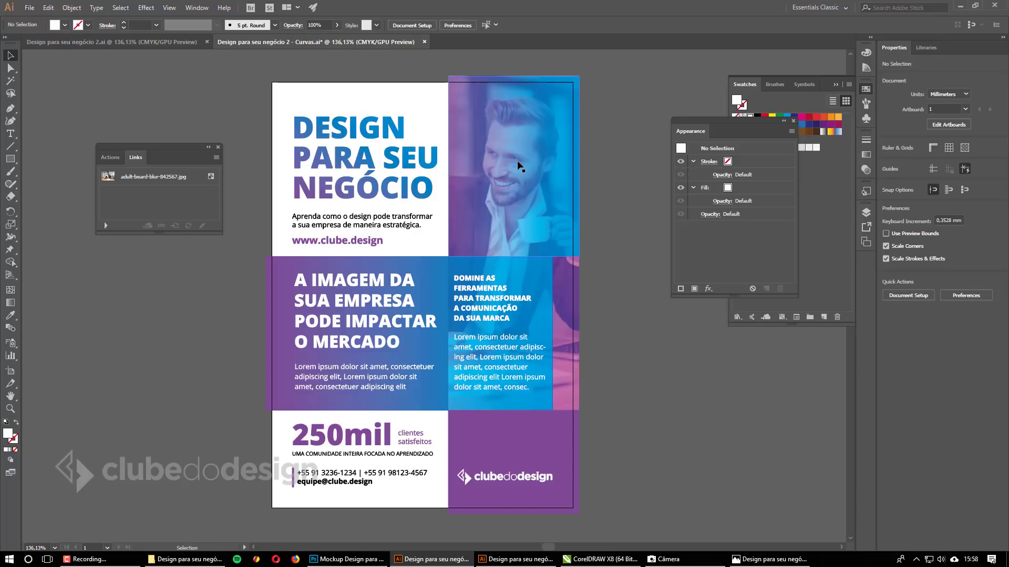
Check the size of "Design para seu negócio 2 - Curvas.ai" in its folder and close the document, saving the changes.
click(424, 42)
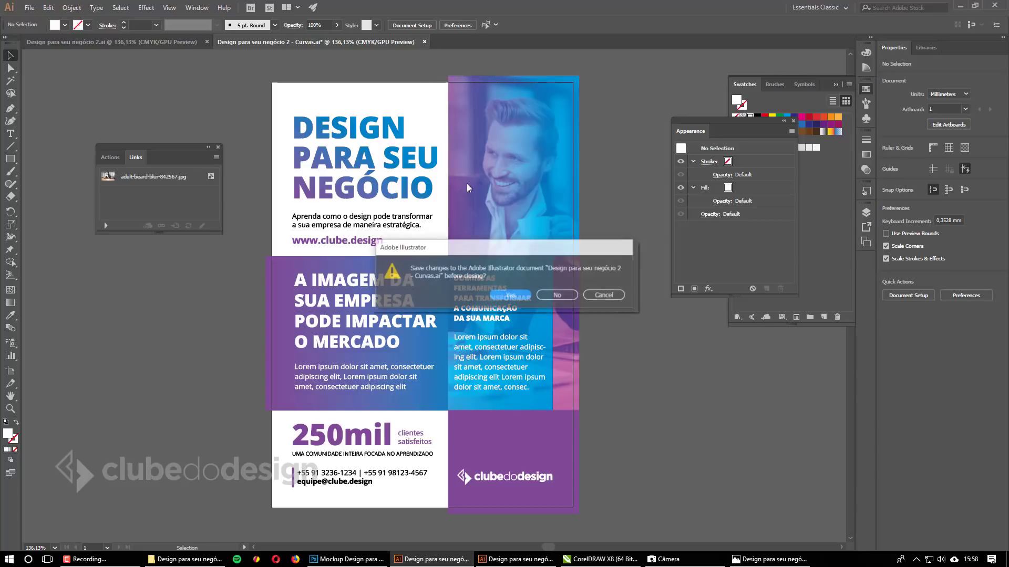
key(alt+Tab)
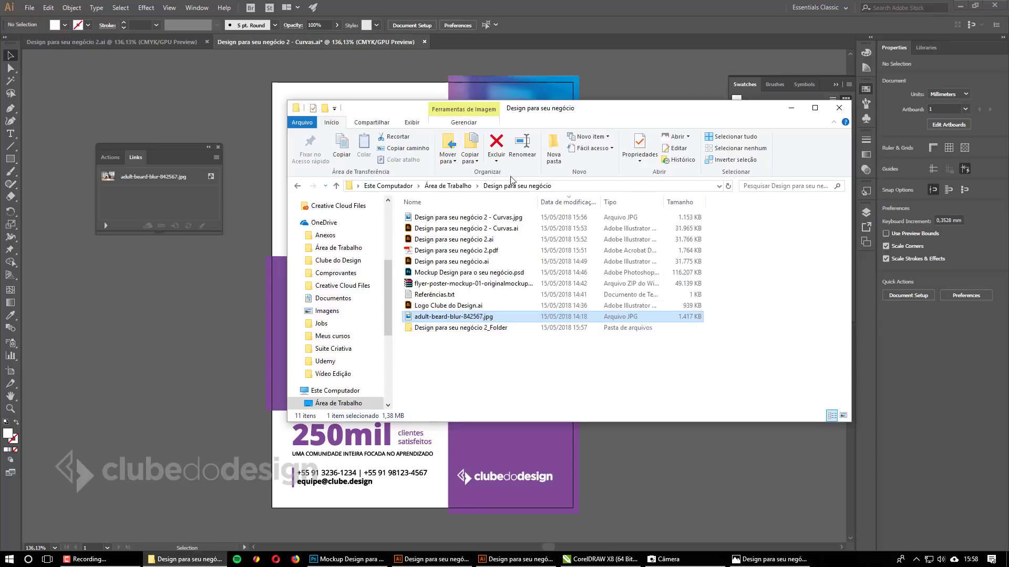
click(604, 229)
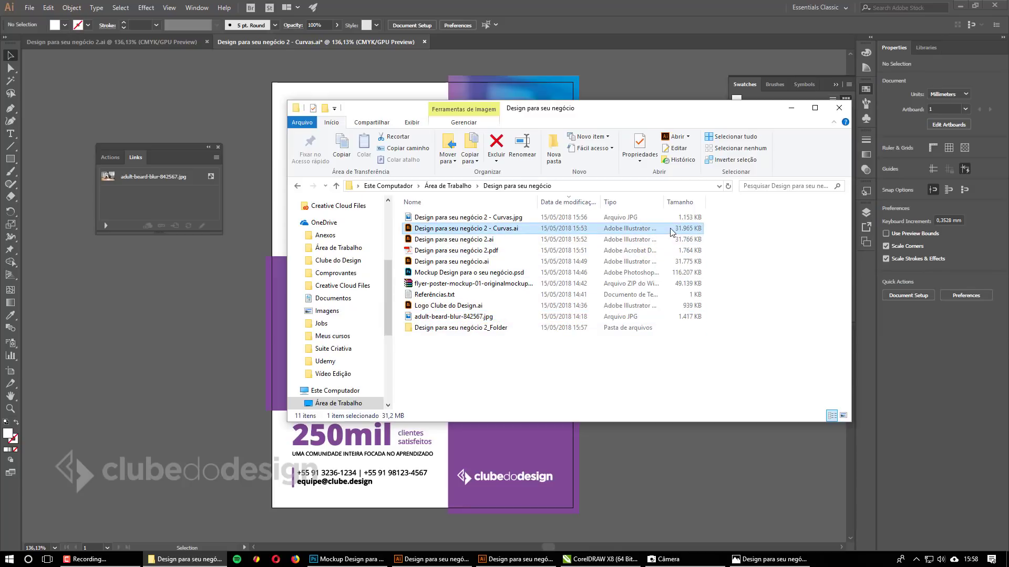
click(253, 130)
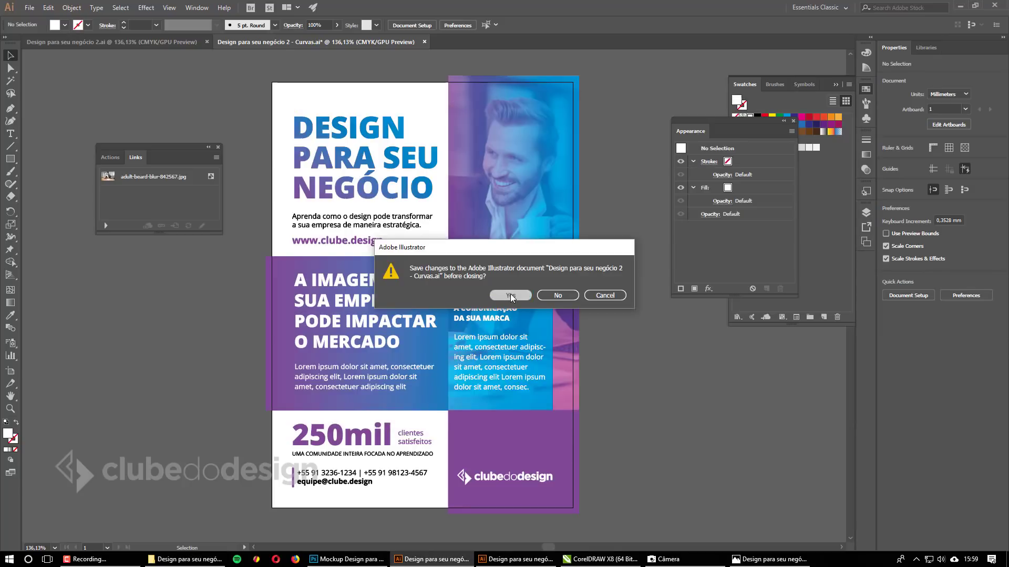
click(510, 294)
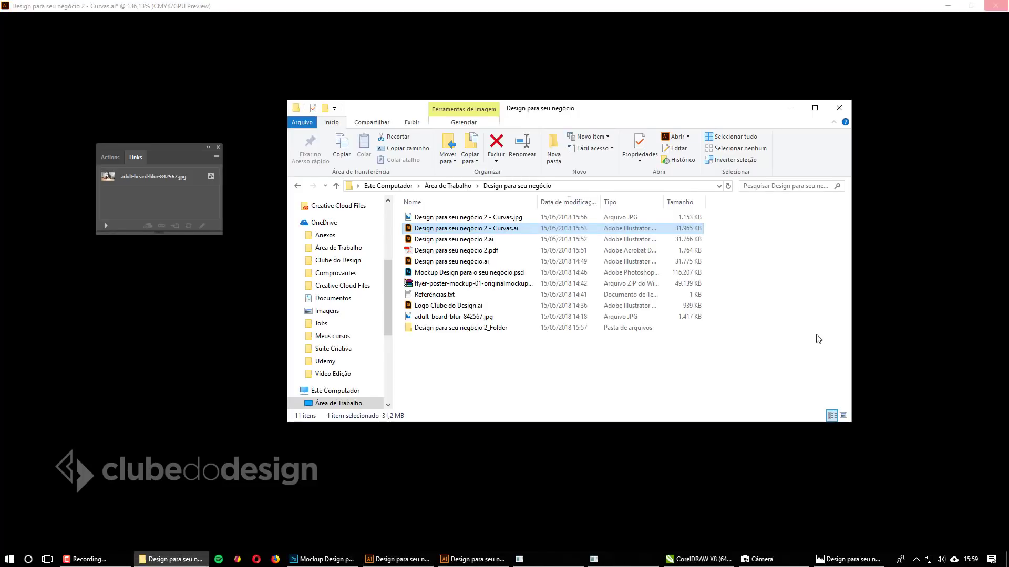
Refresh the project folder and check the new file size of "Design para seu negócio 2 - Curvas.ai".
right_click(787, 266)
click(809, 307)
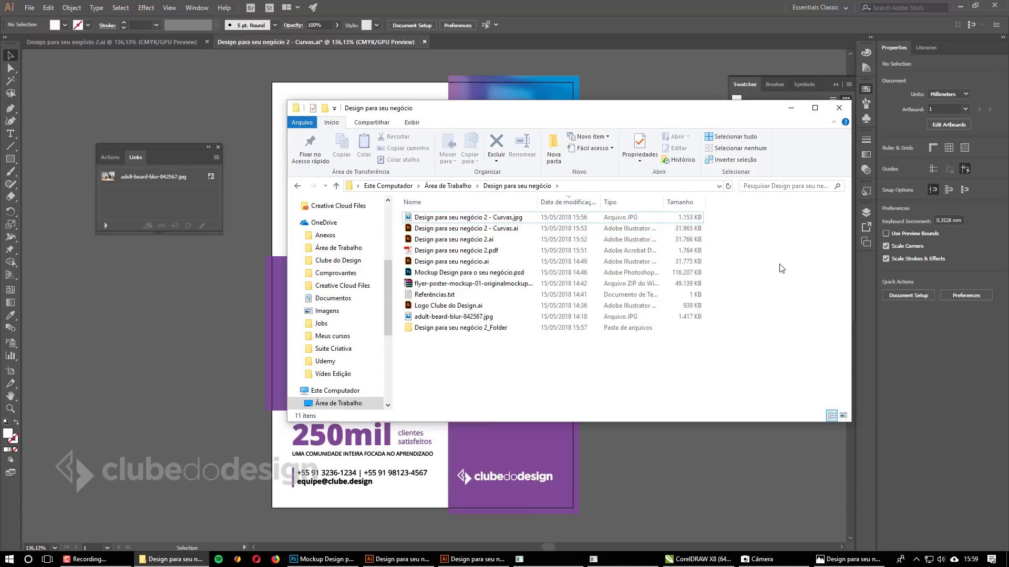
right_click(780, 264)
click(809, 307)
click(639, 217)
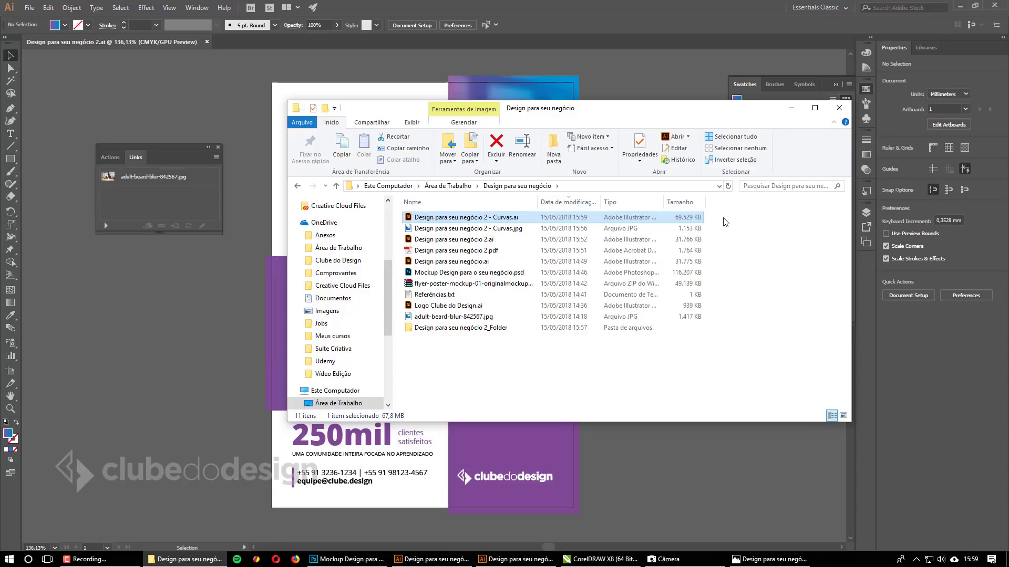
Open "Design para seu negócio 2.pdf" from the project folder.
click(491, 251)
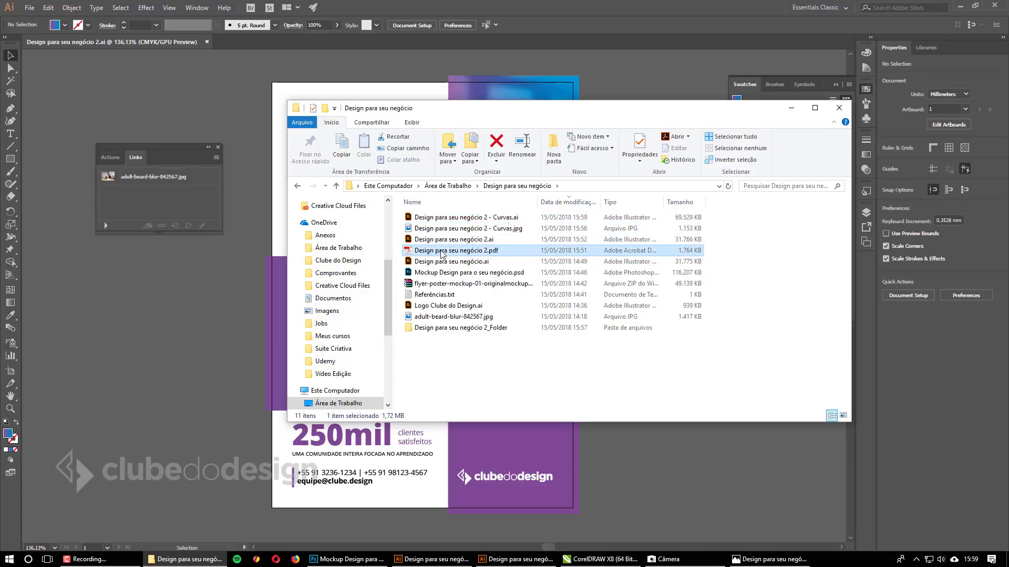
double_click(491, 250)
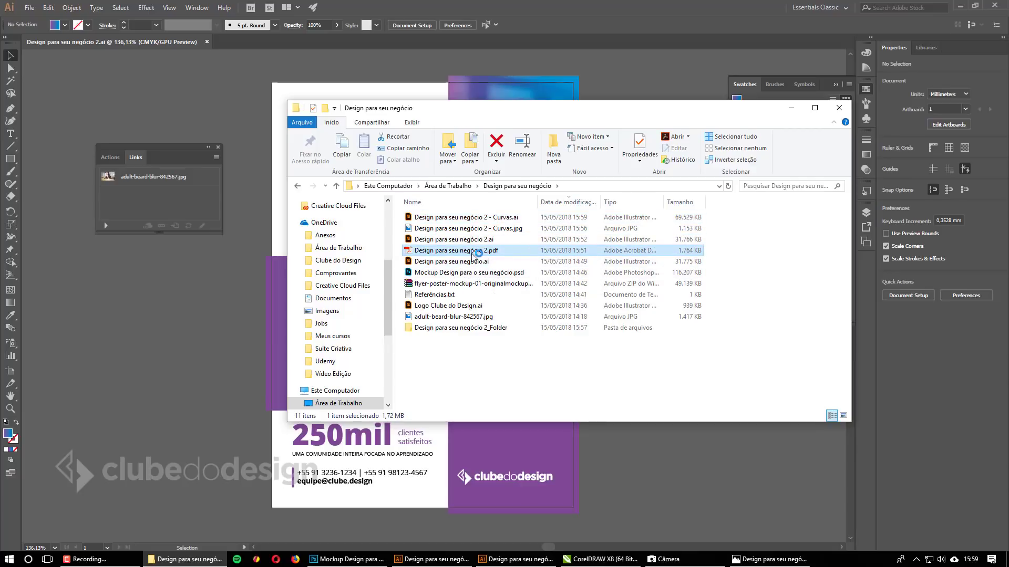